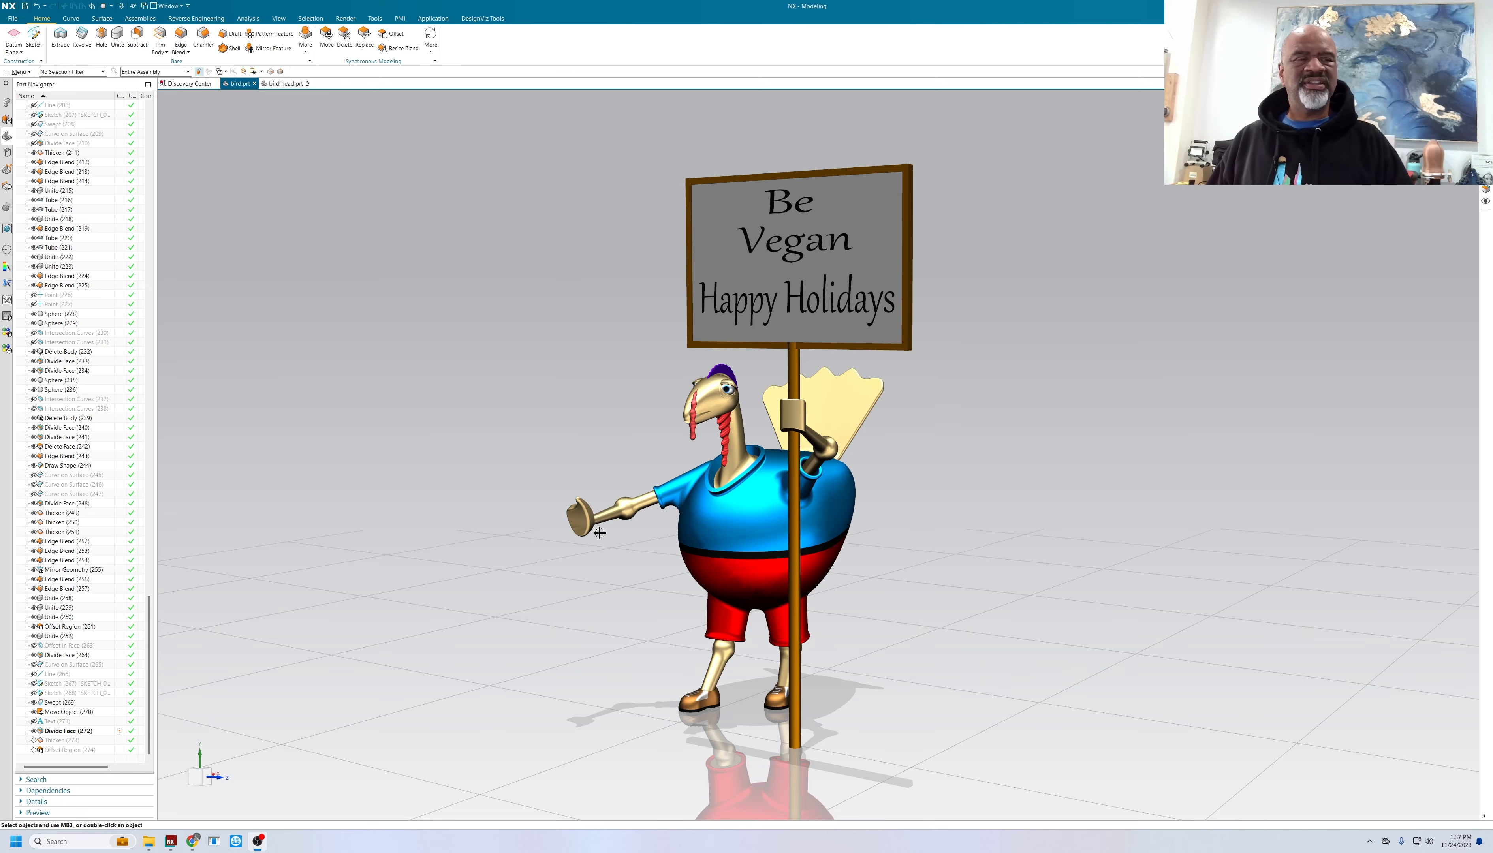
- Examine the finished turkey and its holiday sign from several sides
middle_click_drag(650, 609, 385, 477)
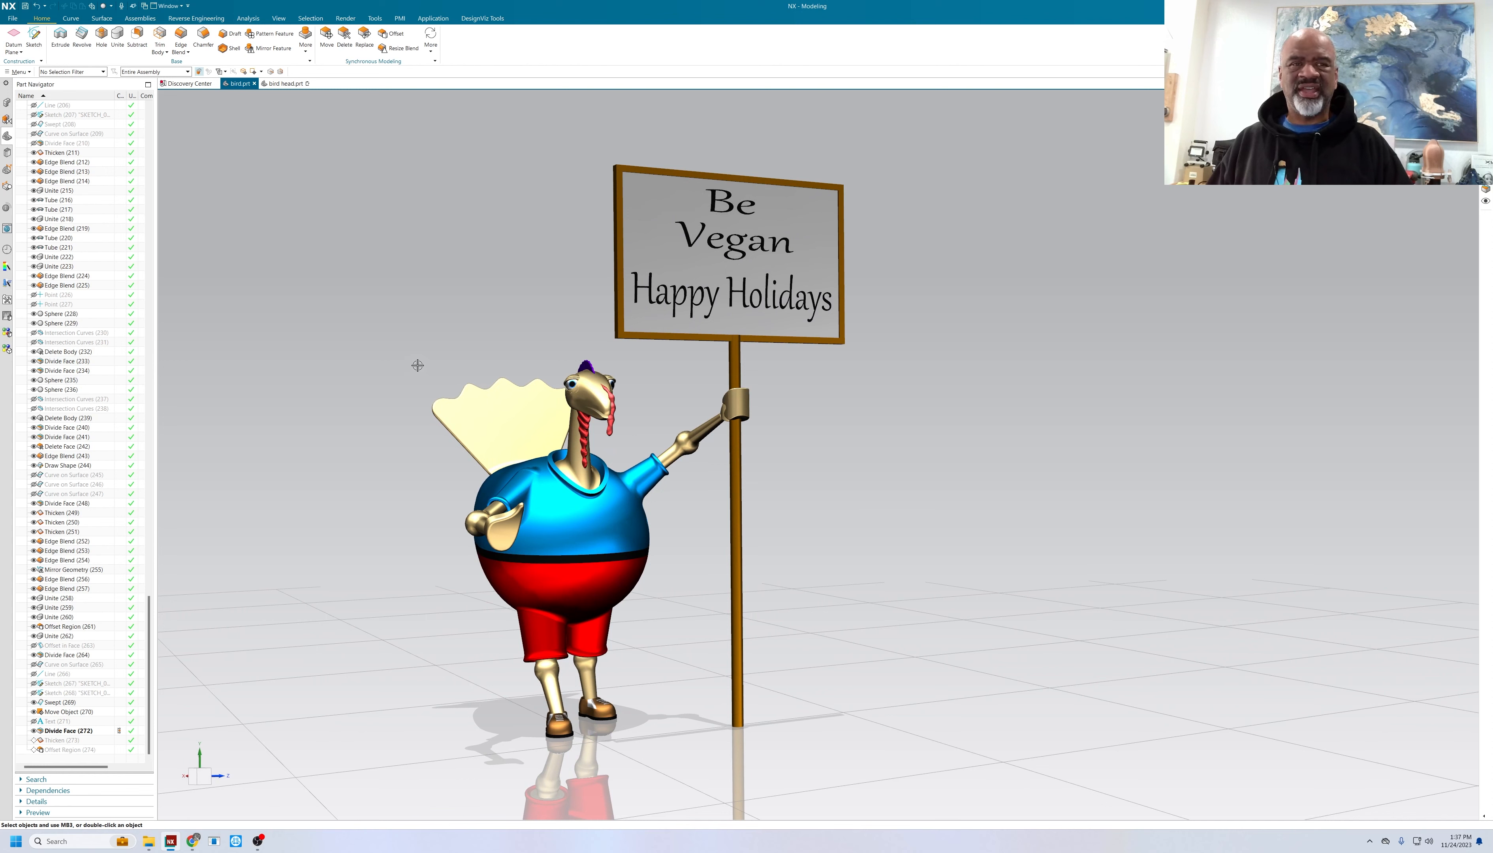
middle_click_drag(383, 367, 693, 557)
scroll(684, 522, "up", 3)
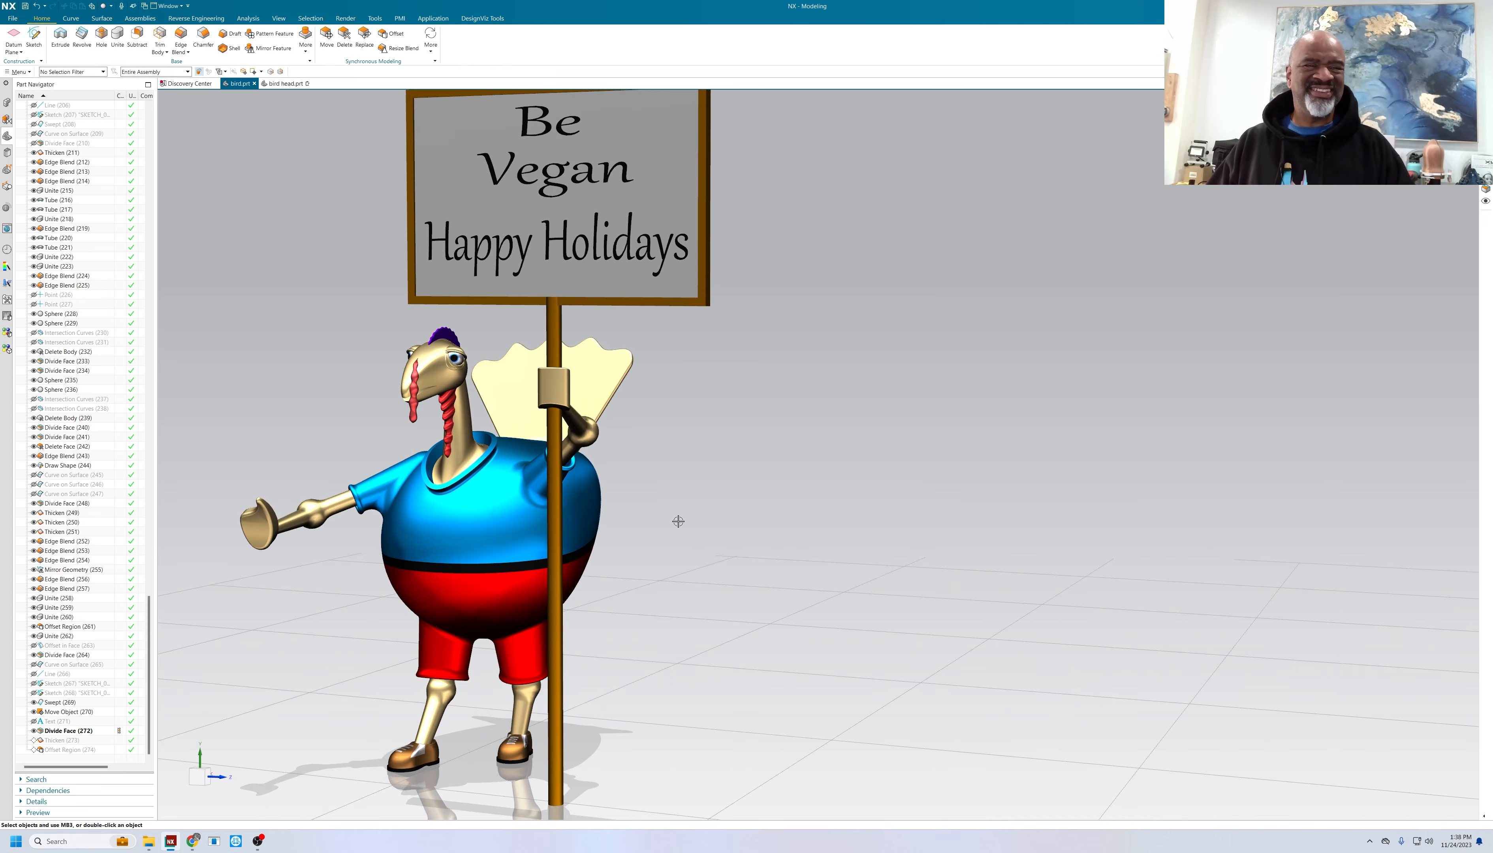
middle_click_drag(679, 521, 823, 543)
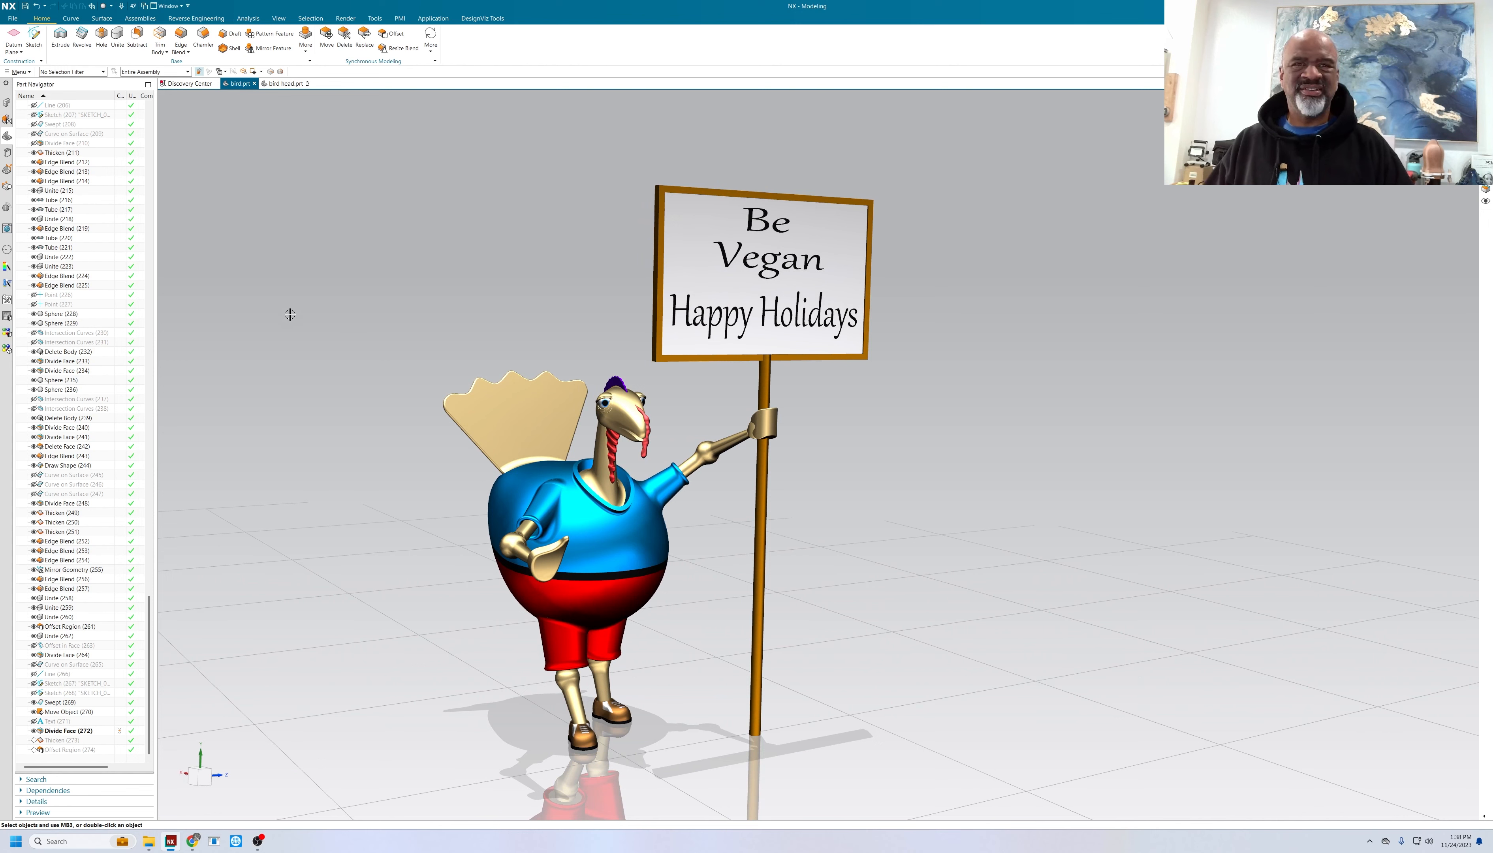
middle_click_drag(271, 121, 427, 239)
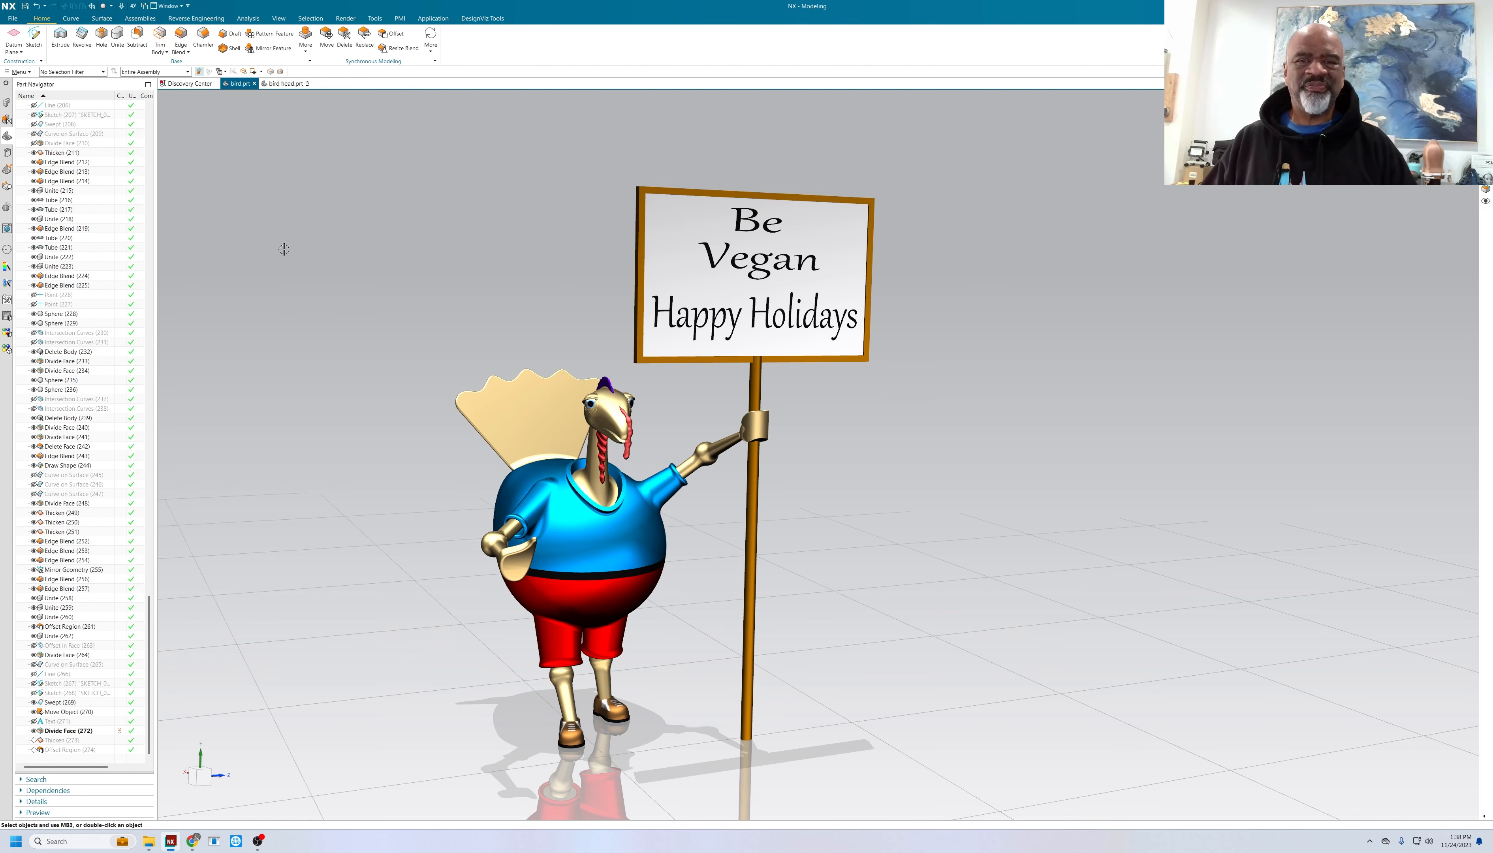
mouse_move(498, 422)
middle_mouse_down()
mouse_move(441, 429)
mouse_move(478, 421)
middle_mouse_up()
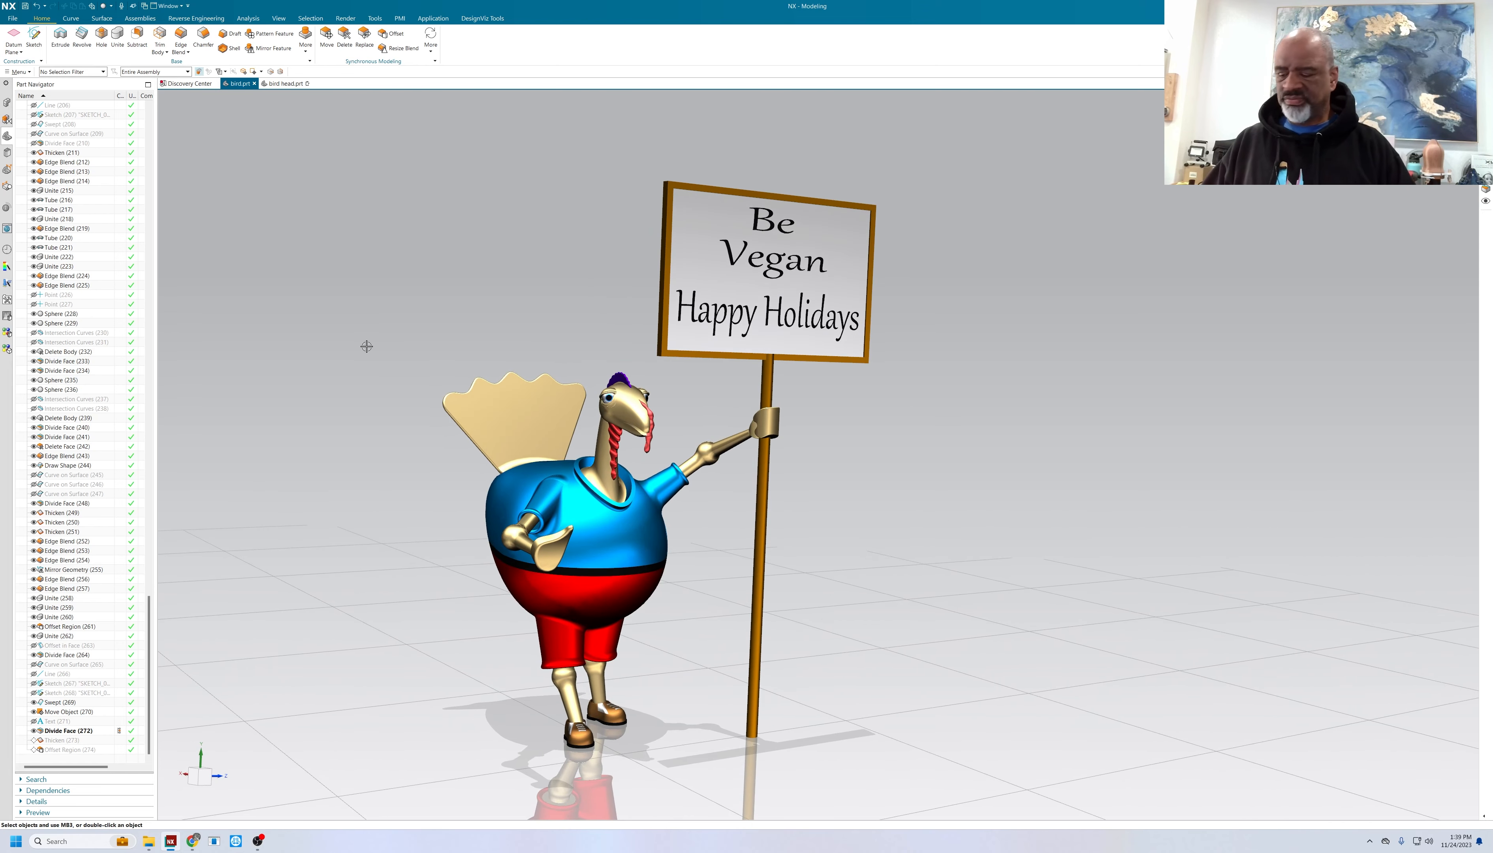
- Examine the hidden construction curves, datum planes and turkey reference images through the Show command without unhiding anything
key("ctrl+shift+b")
key("ctrl+shift+k")
middle_click_drag(417, 319, 814, 366)
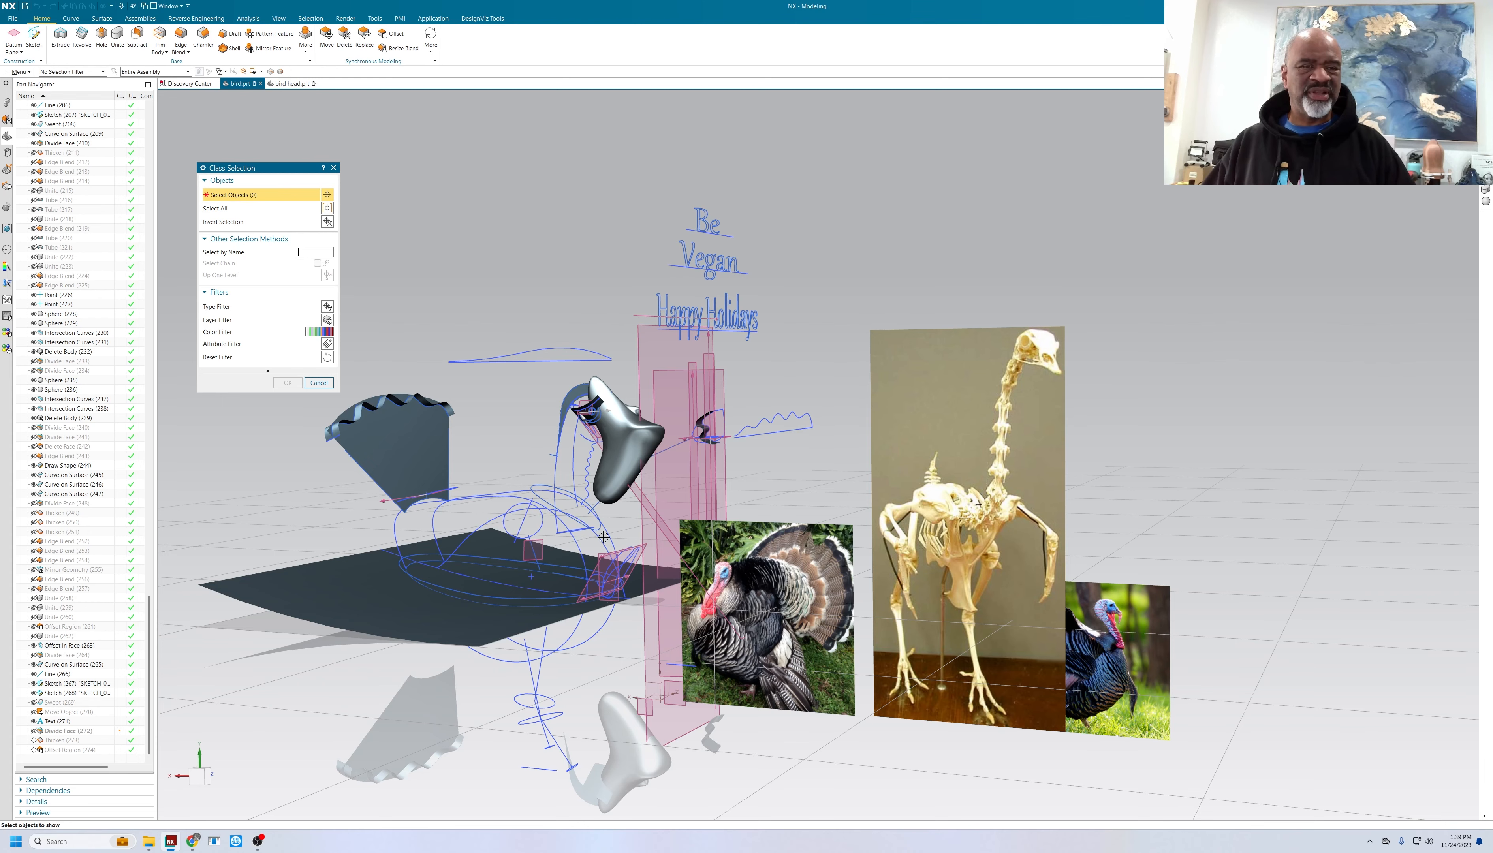
middle_click_drag(544, 447, 800, 487)
scroll(594, 417, "up", 3)
scroll(593, 417, "down", 5)
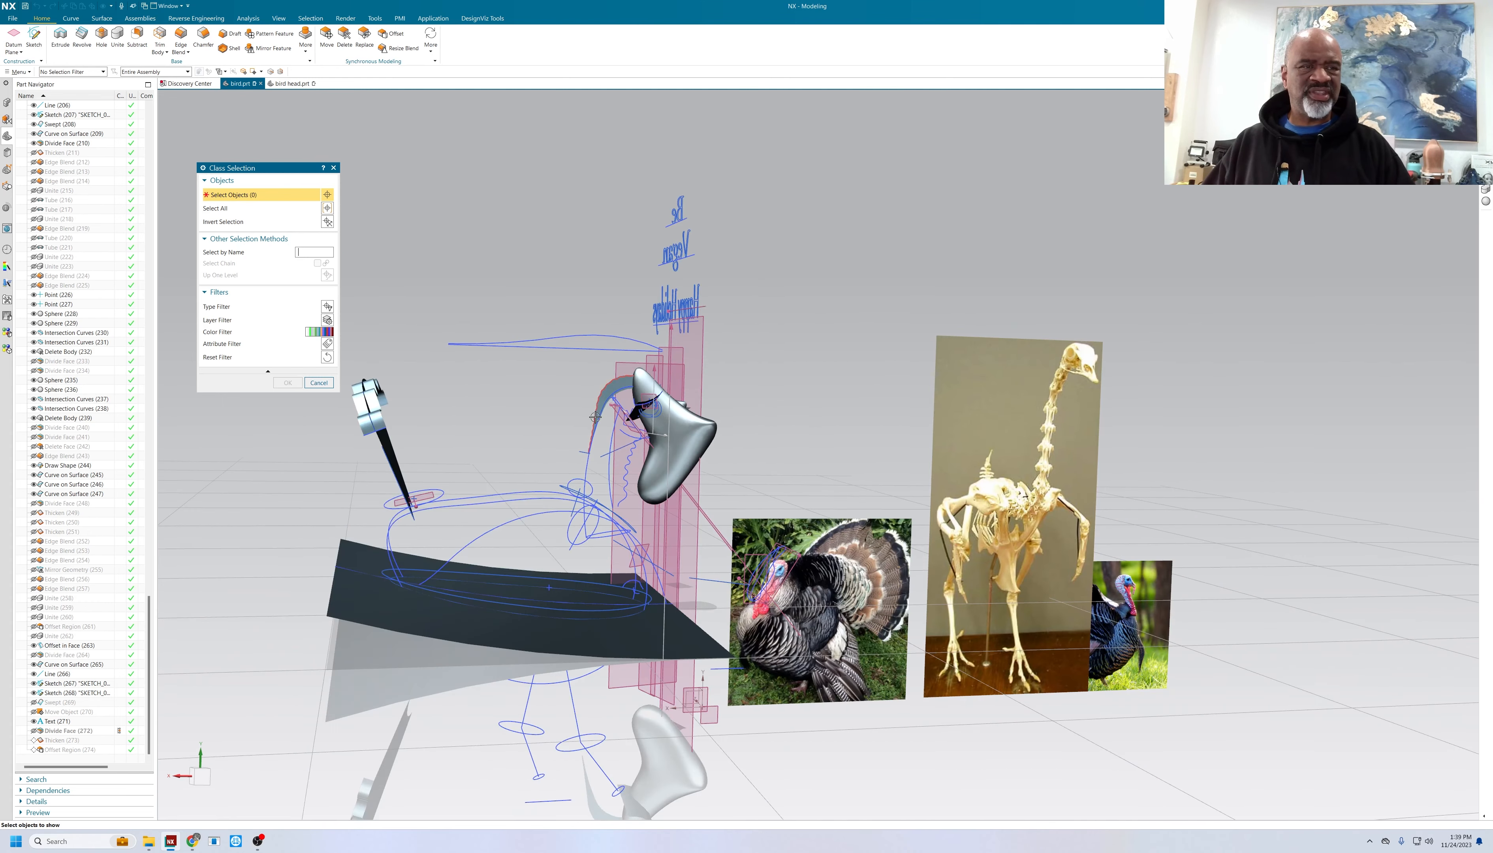
middle_click_drag(693, 416, 462, 410)
left_click(319, 382)
- Examine the turkey's head, wattle, sign, clothing and shoes up close and as a whole figure
scroll(556, 413, "up", 4)
scroll(554, 413, "down", 1)
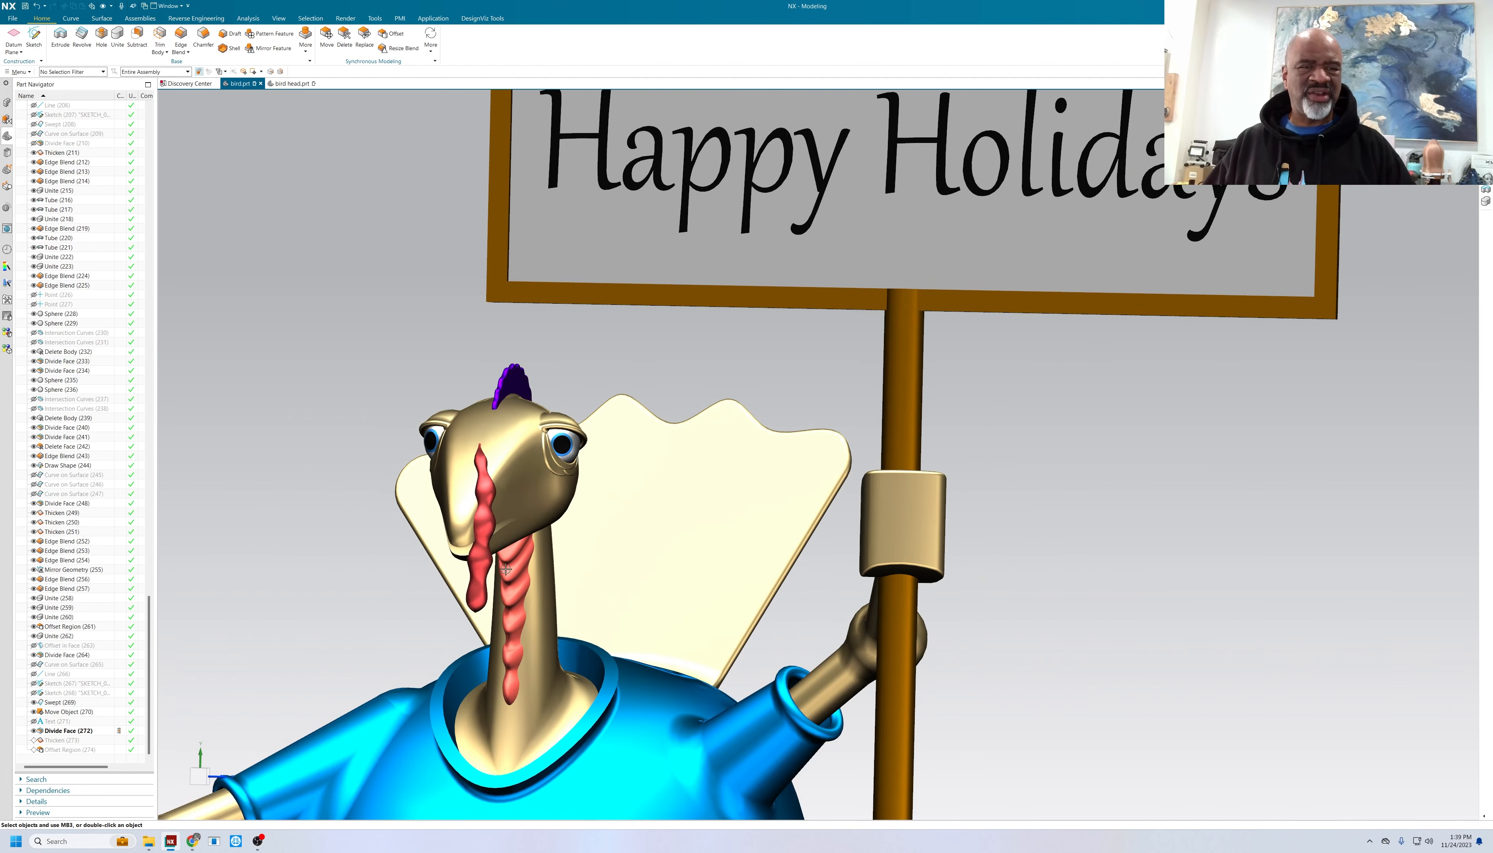
scroll(484, 506, "down", 4)
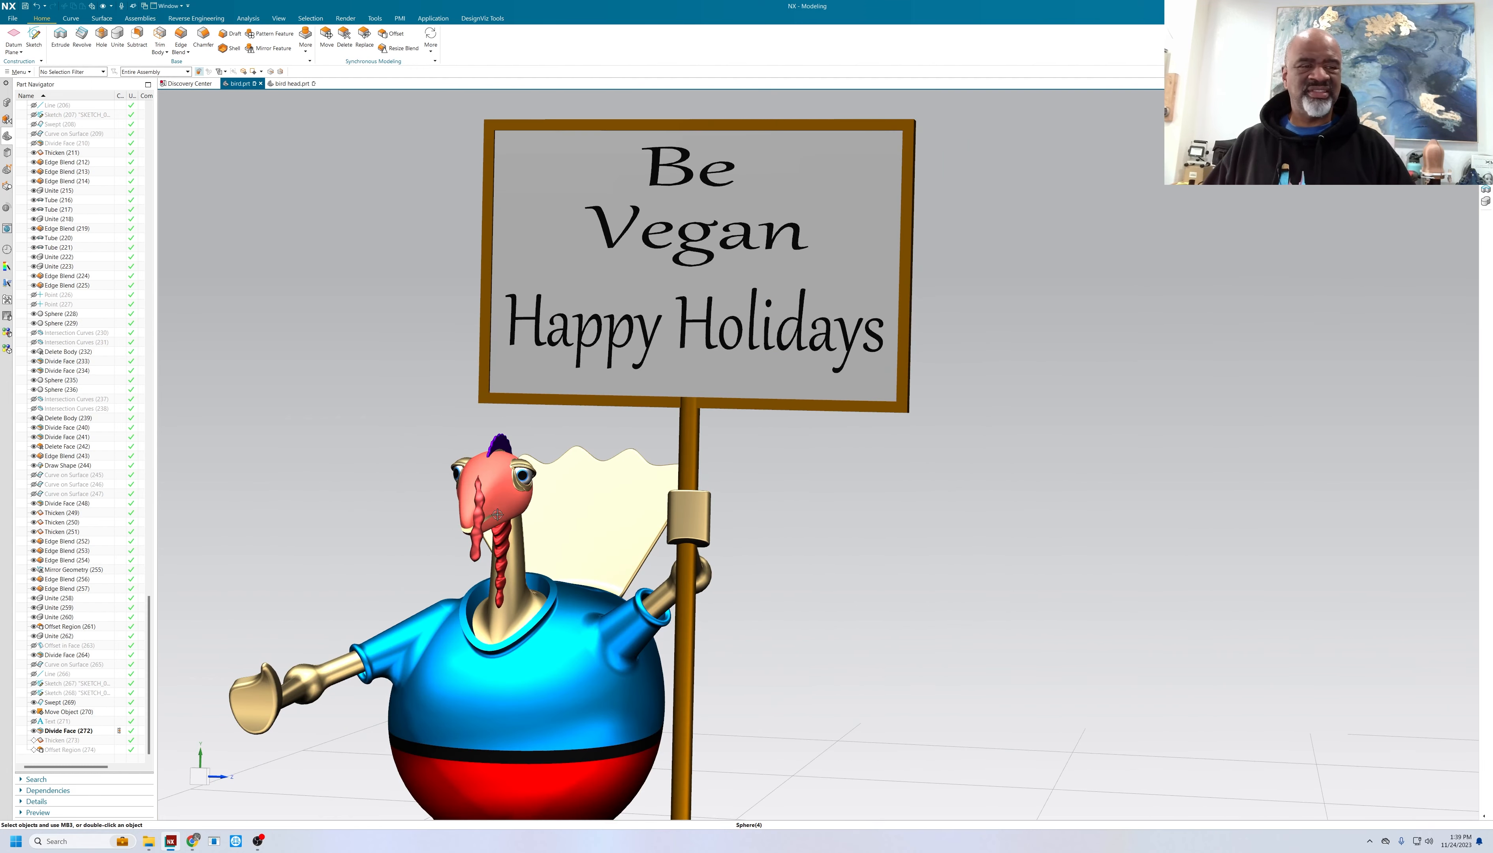
middle_click_drag(496, 515, 501, 518)
scroll(501, 518, "down", 4)
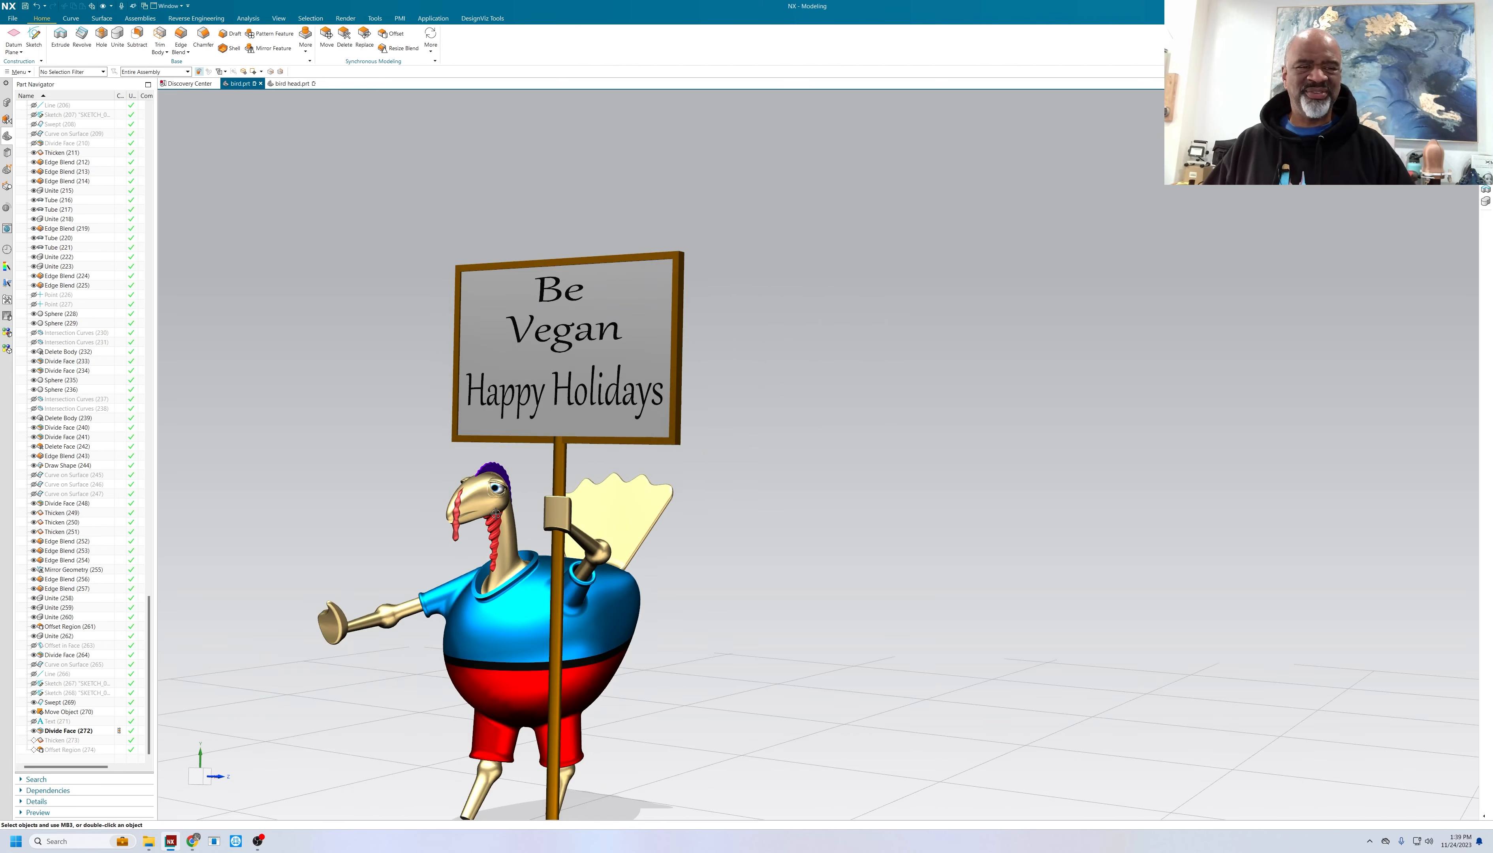
scroll(654, 597, "down", 2)
scroll(544, 727, "up", 6)
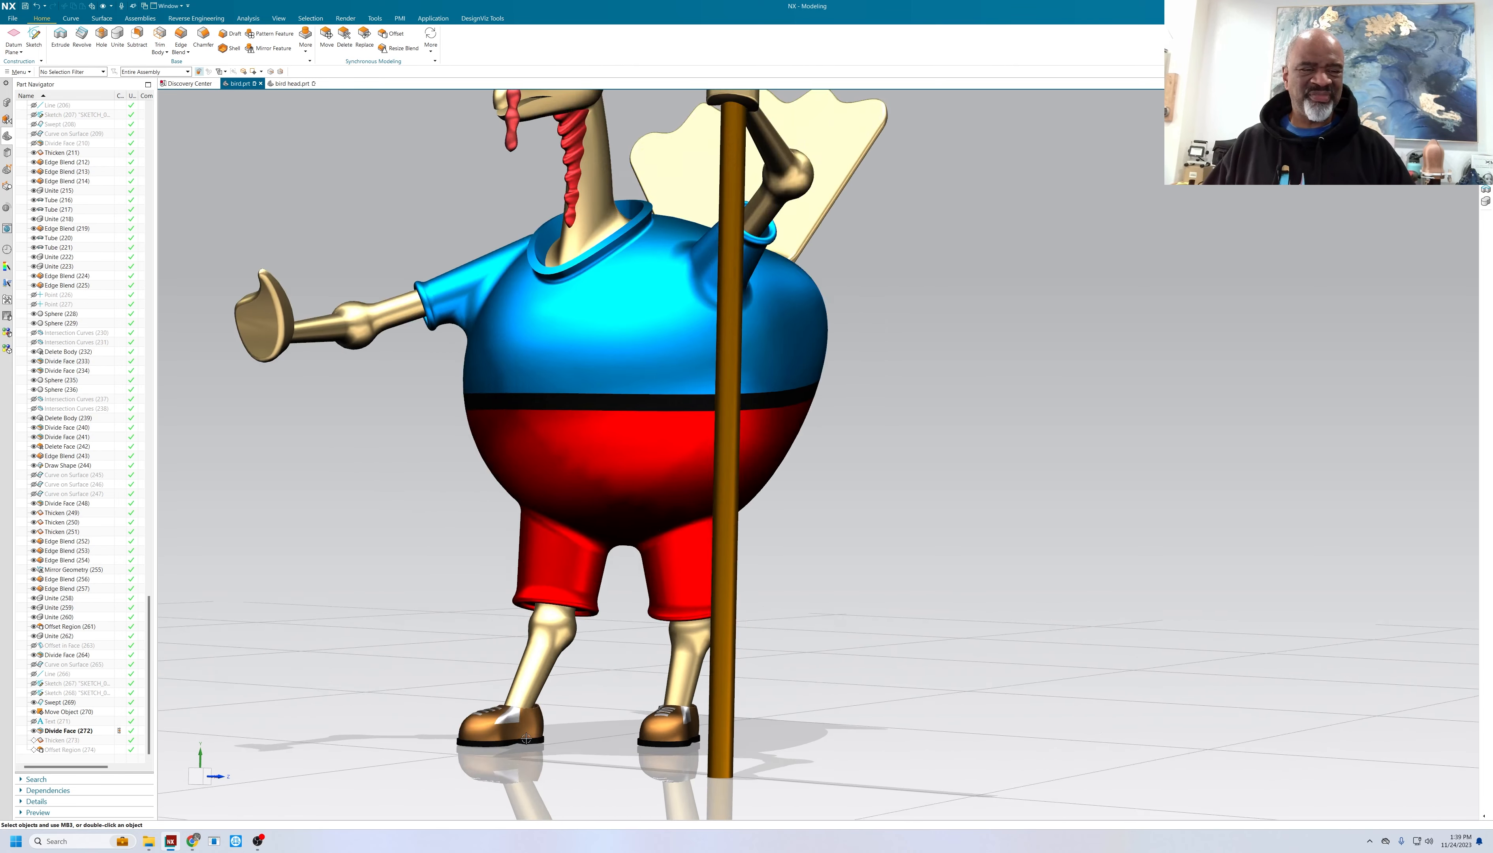
middle_click_drag(540, 730, 570, 728)
scroll(747, 519, "down", 5)
middle_click_drag(903, 501, 814, 561)
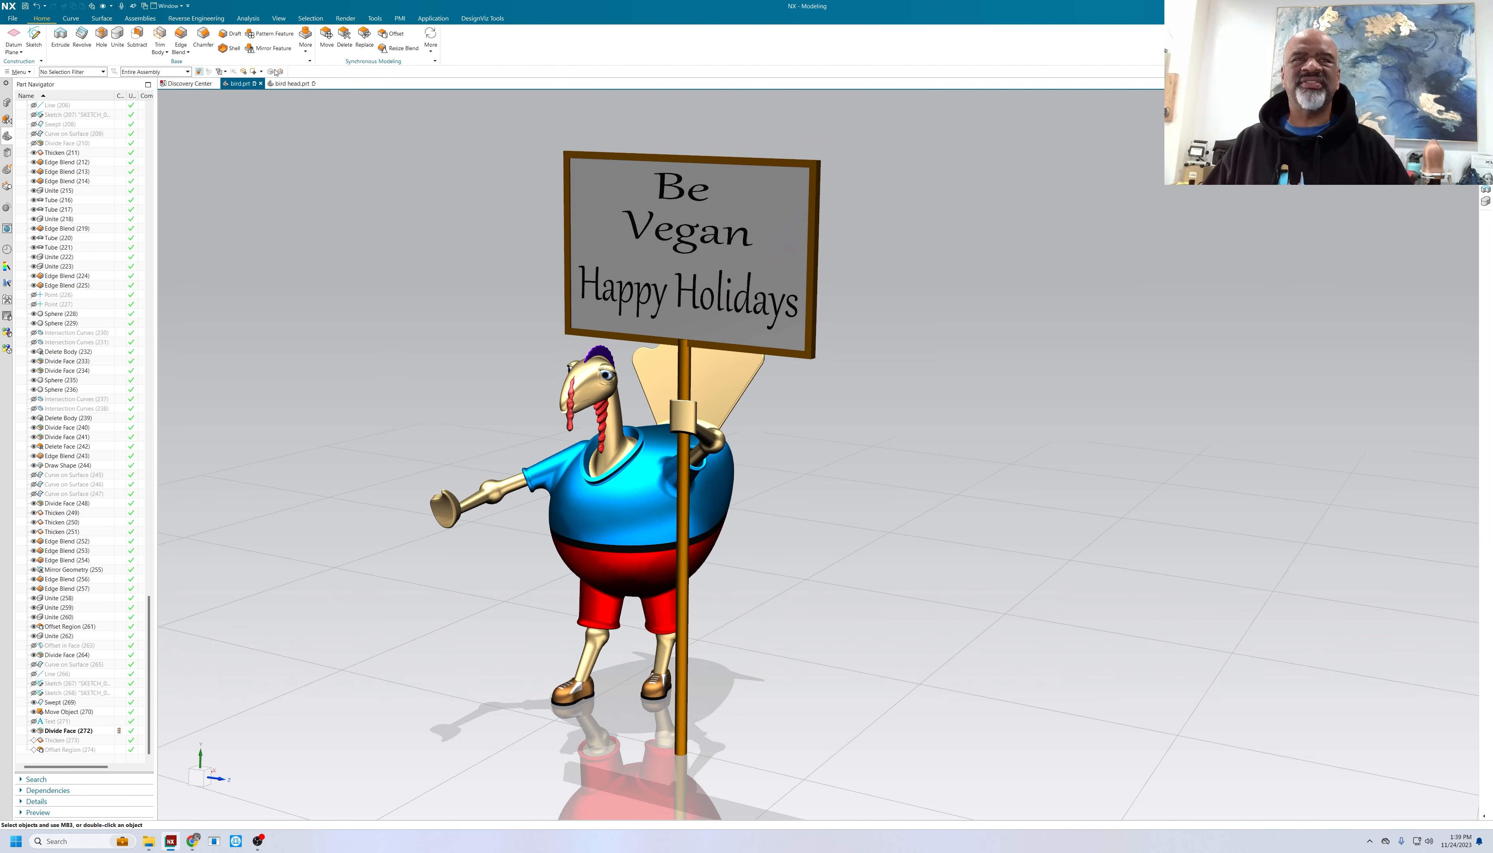
- Switch to the bird head.prt part containing the plain sphere
left_click(292, 84)
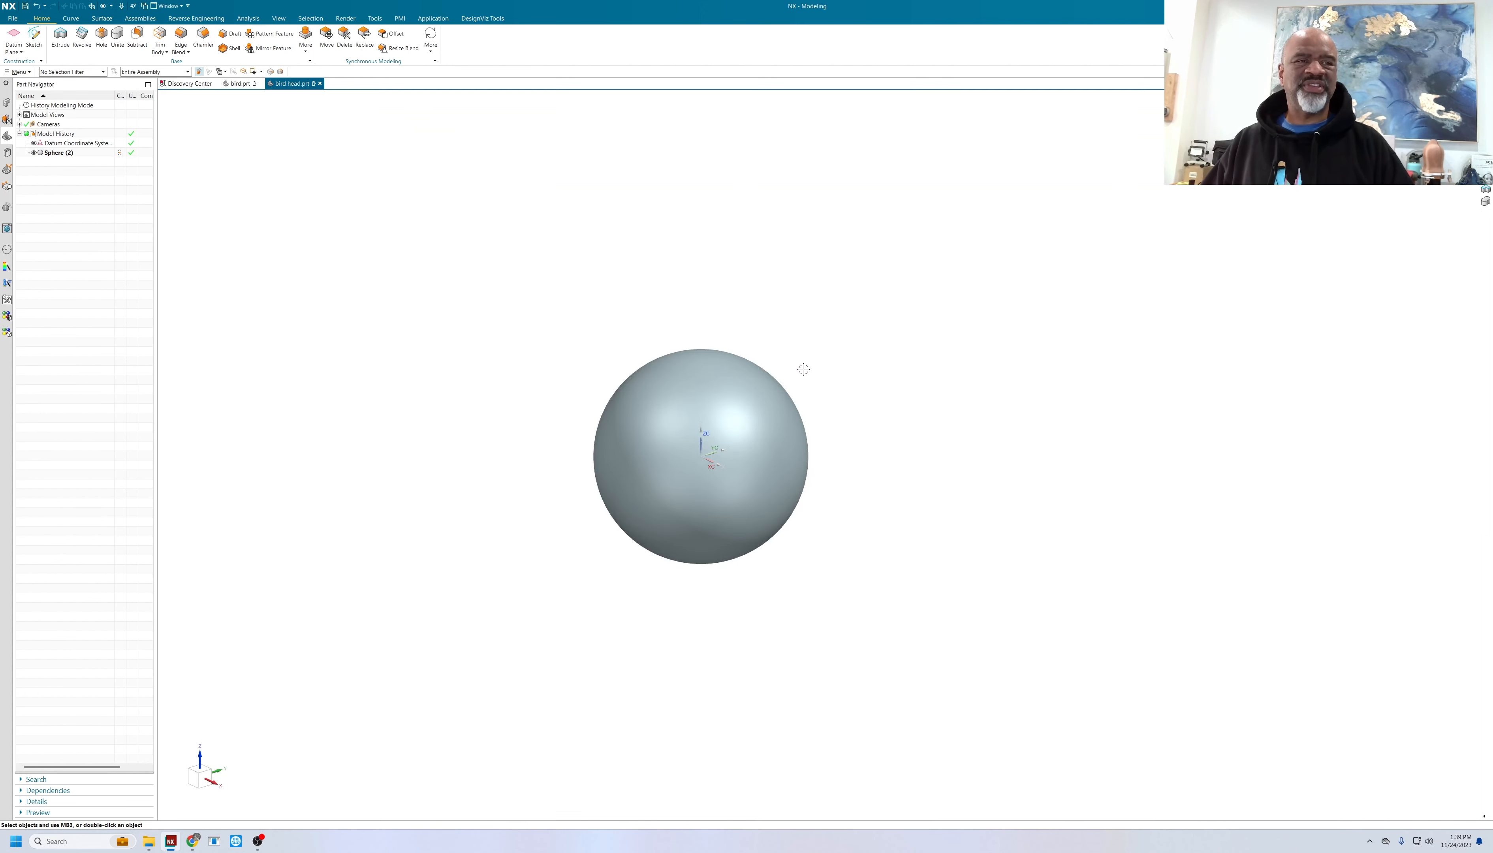
middle_click_drag(803, 369, 578, 280, "shift")
scroll(583, 283, "up", 1)
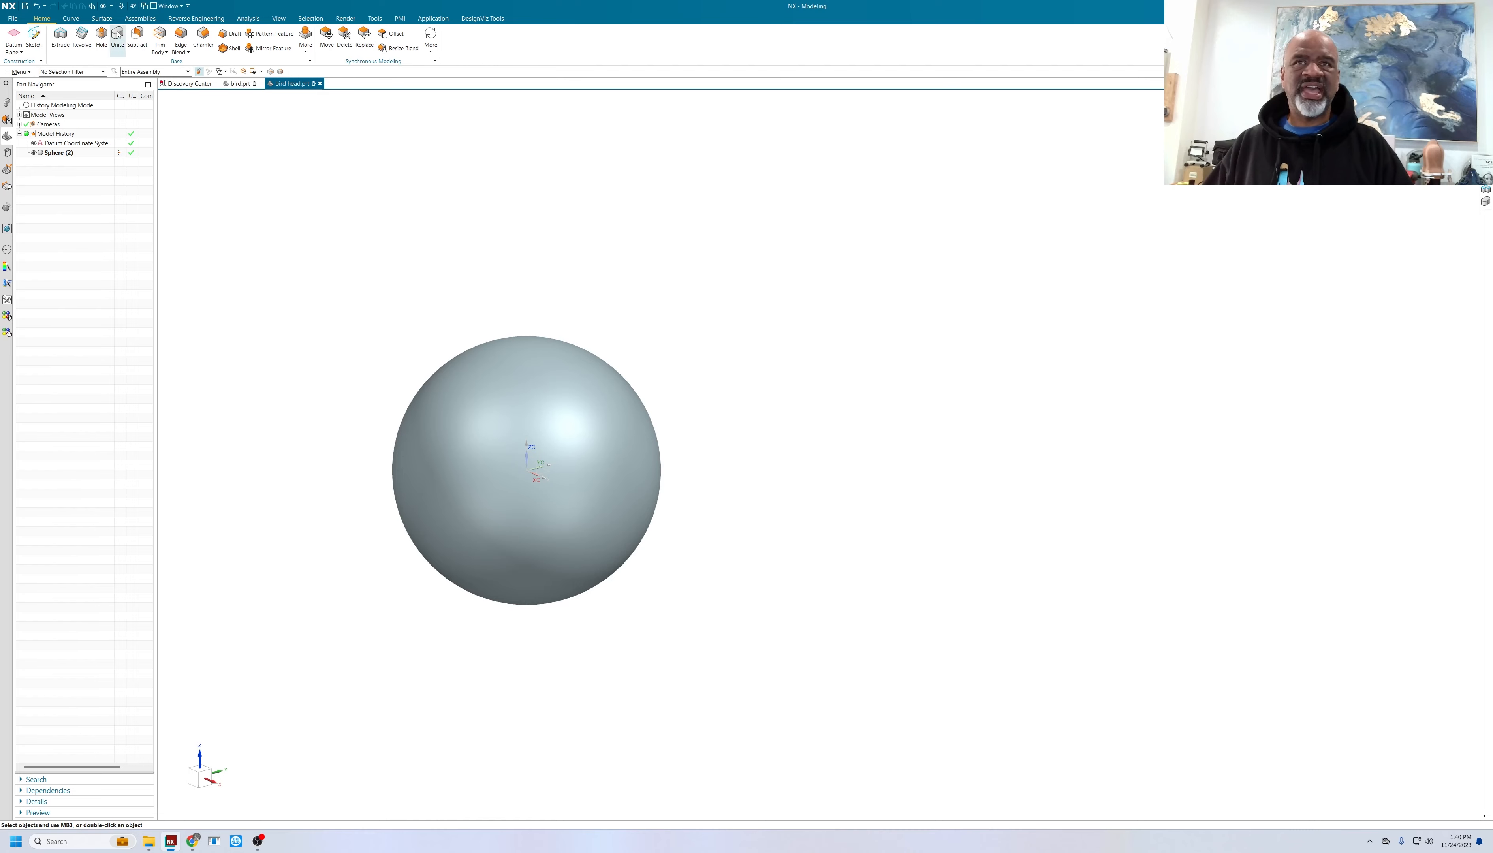
- Start X-Form on the sphere's surface and set its patches to 6 in U and 6 in V
left_click(101, 18)
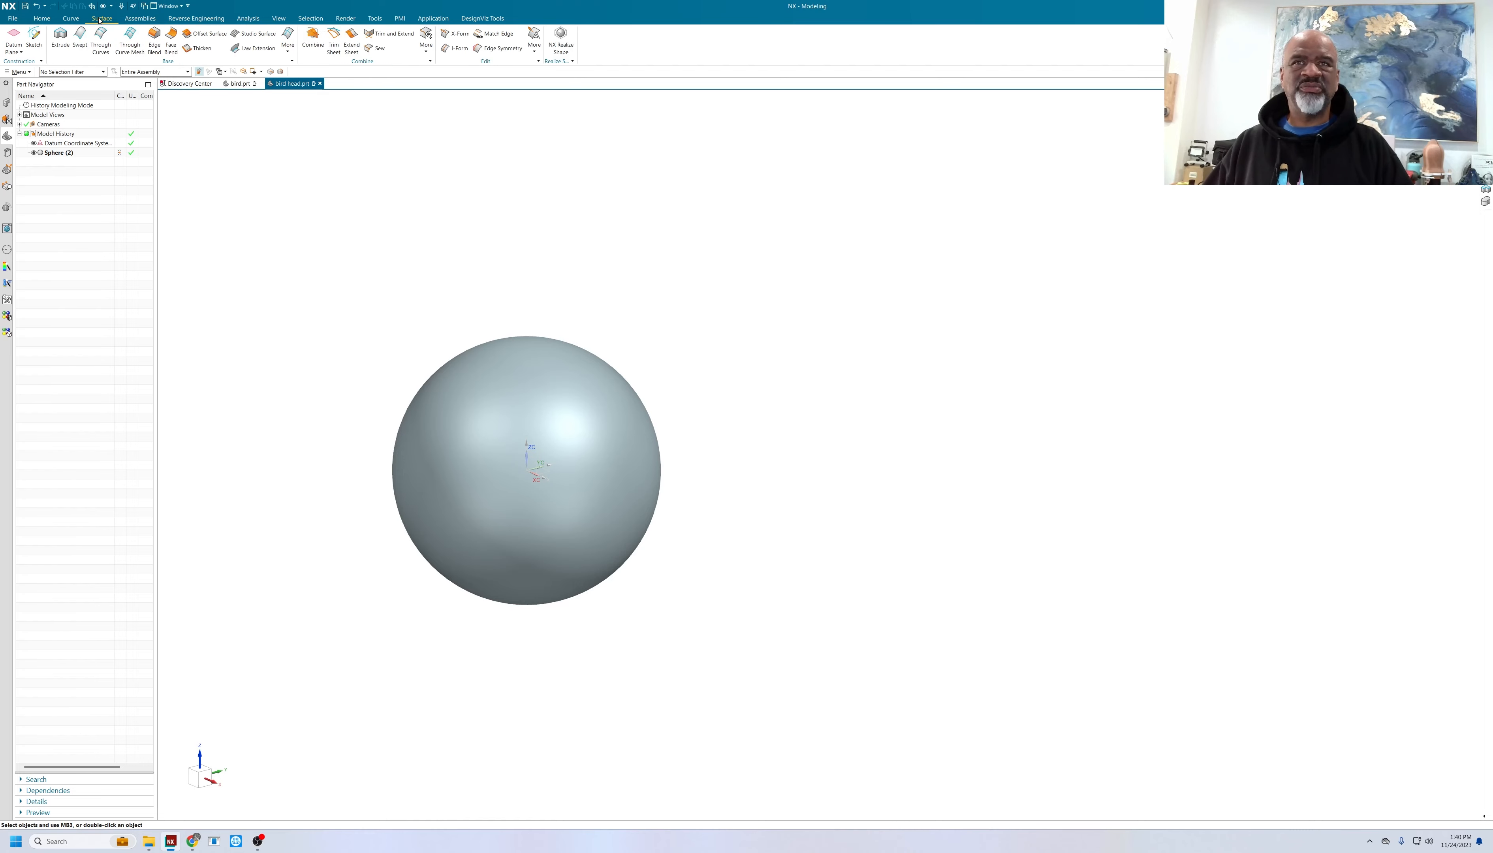
left_click(455, 35)
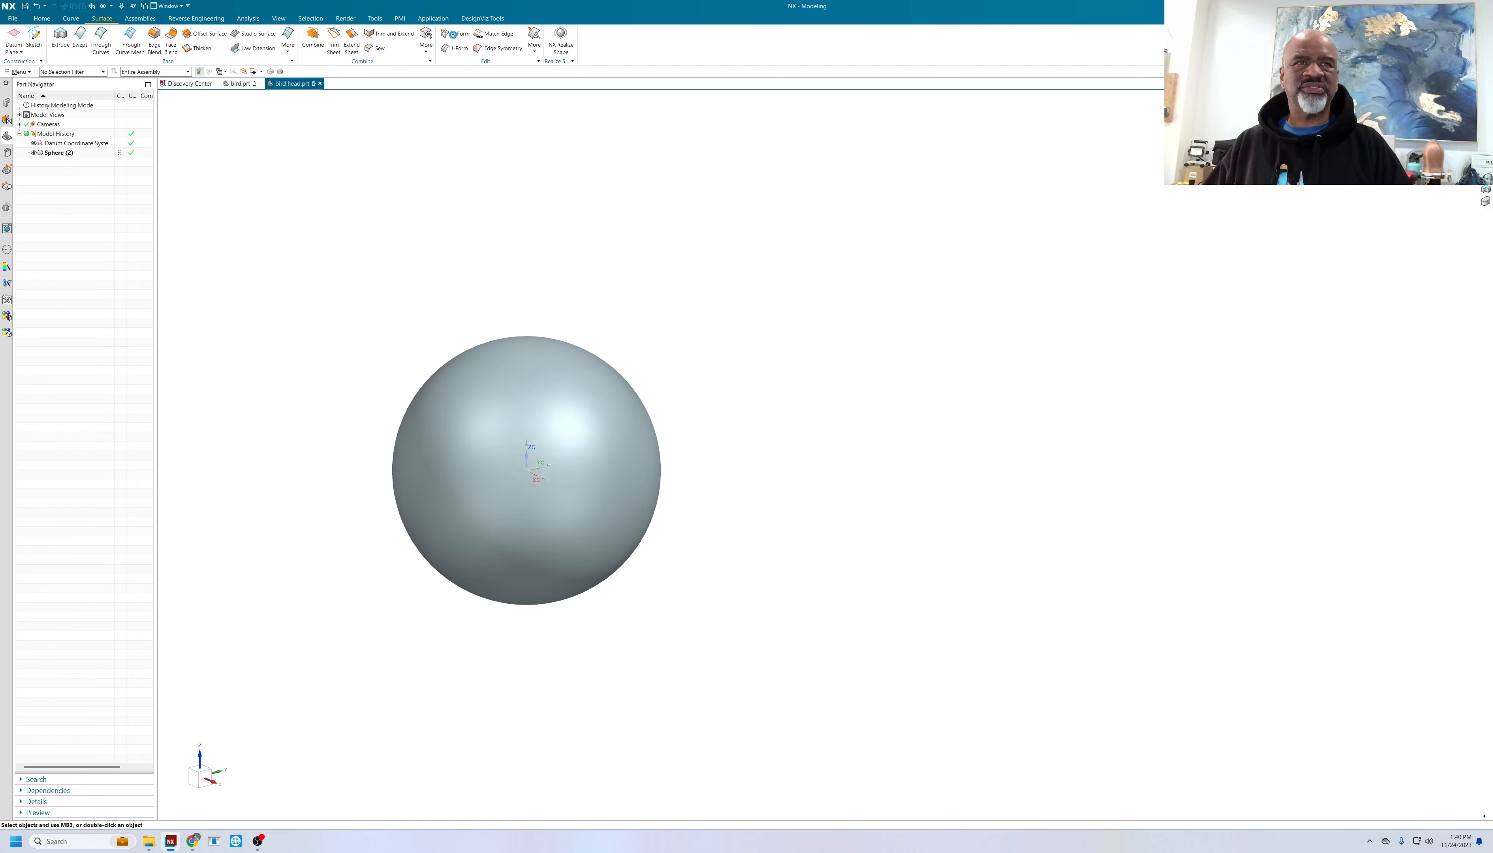
left_click(501, 359)
scroll(596, 260, "down", 2)
middle_click_drag(597, 260, 583, 140)
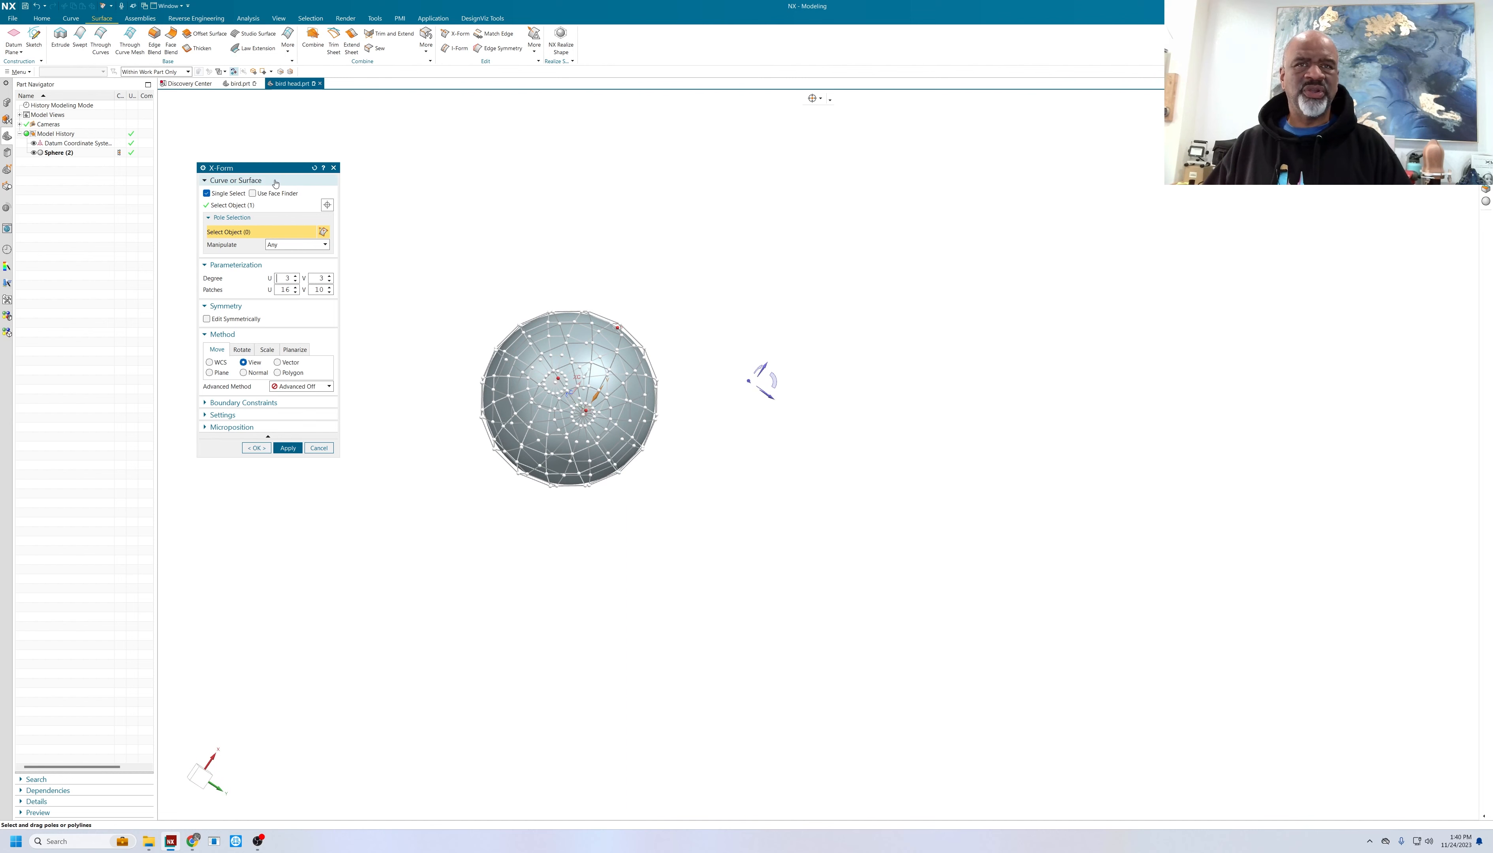
left_click_drag(276, 168, 363, 184)
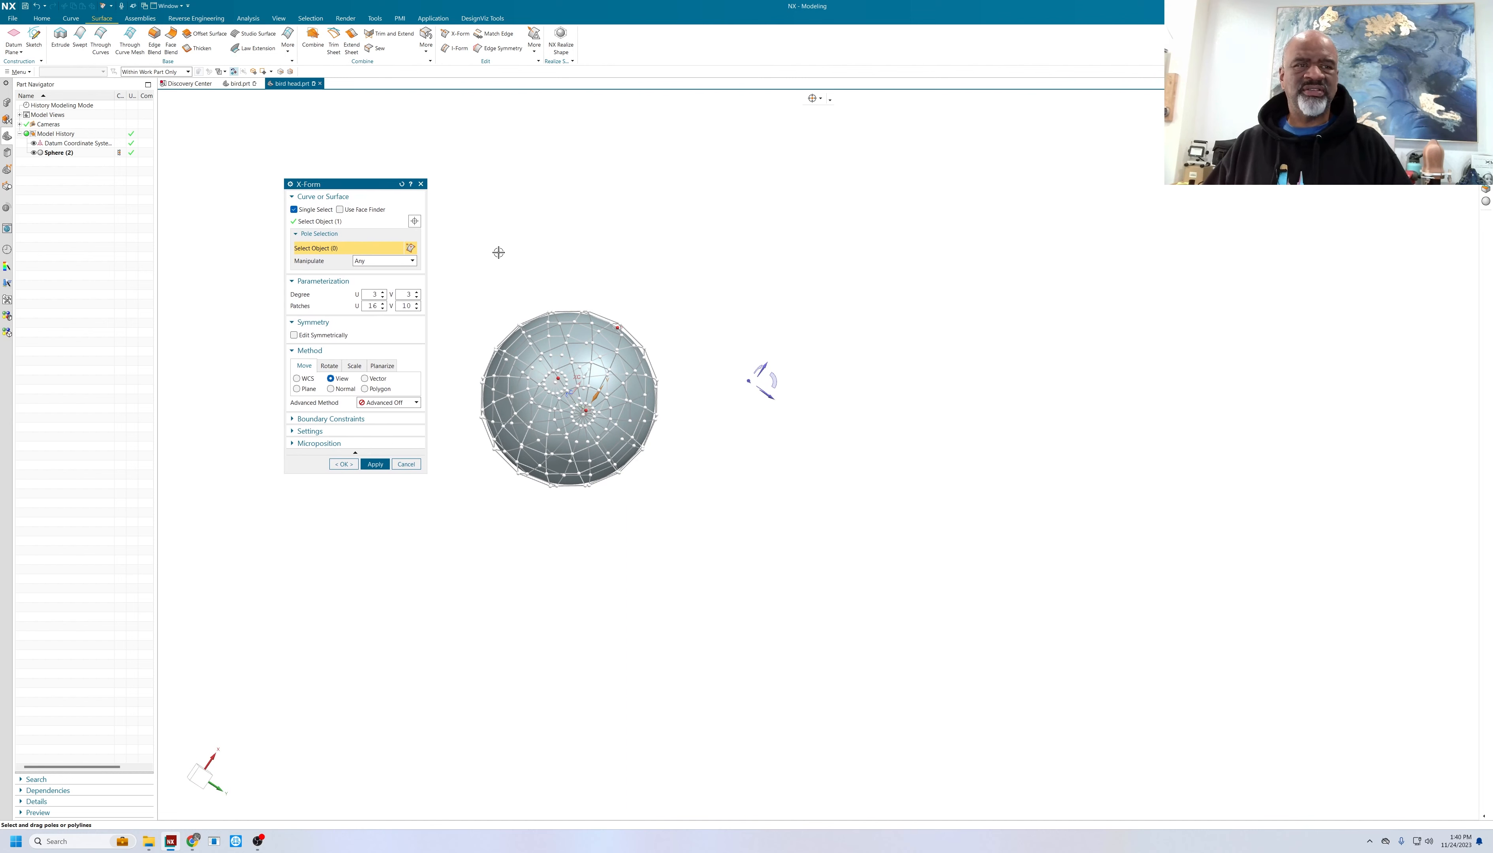
middle_click_drag(499, 252, 546, 260, "shift")
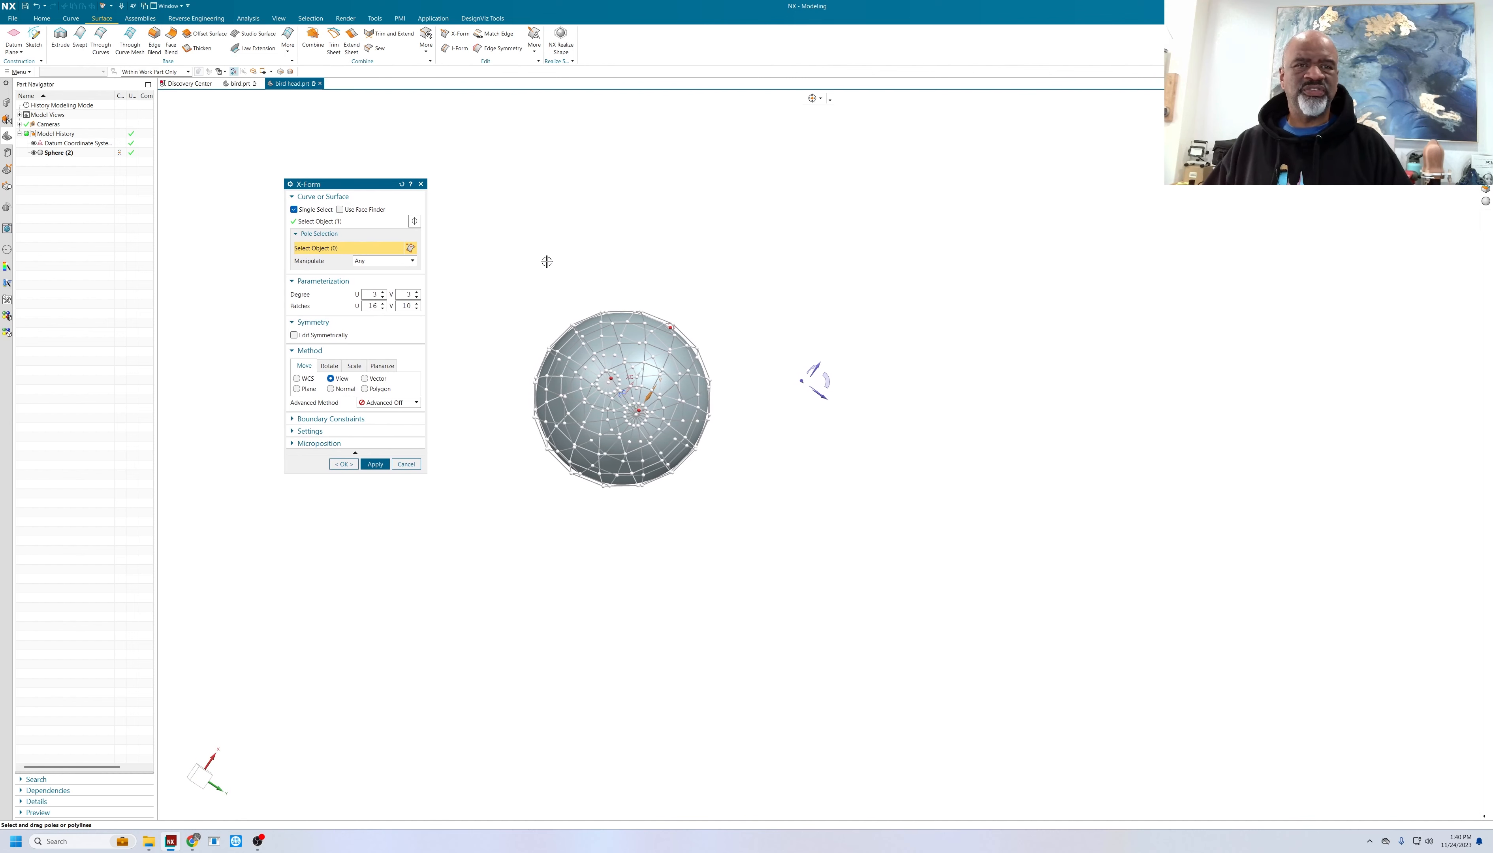
double_click(374, 305)
type("6")
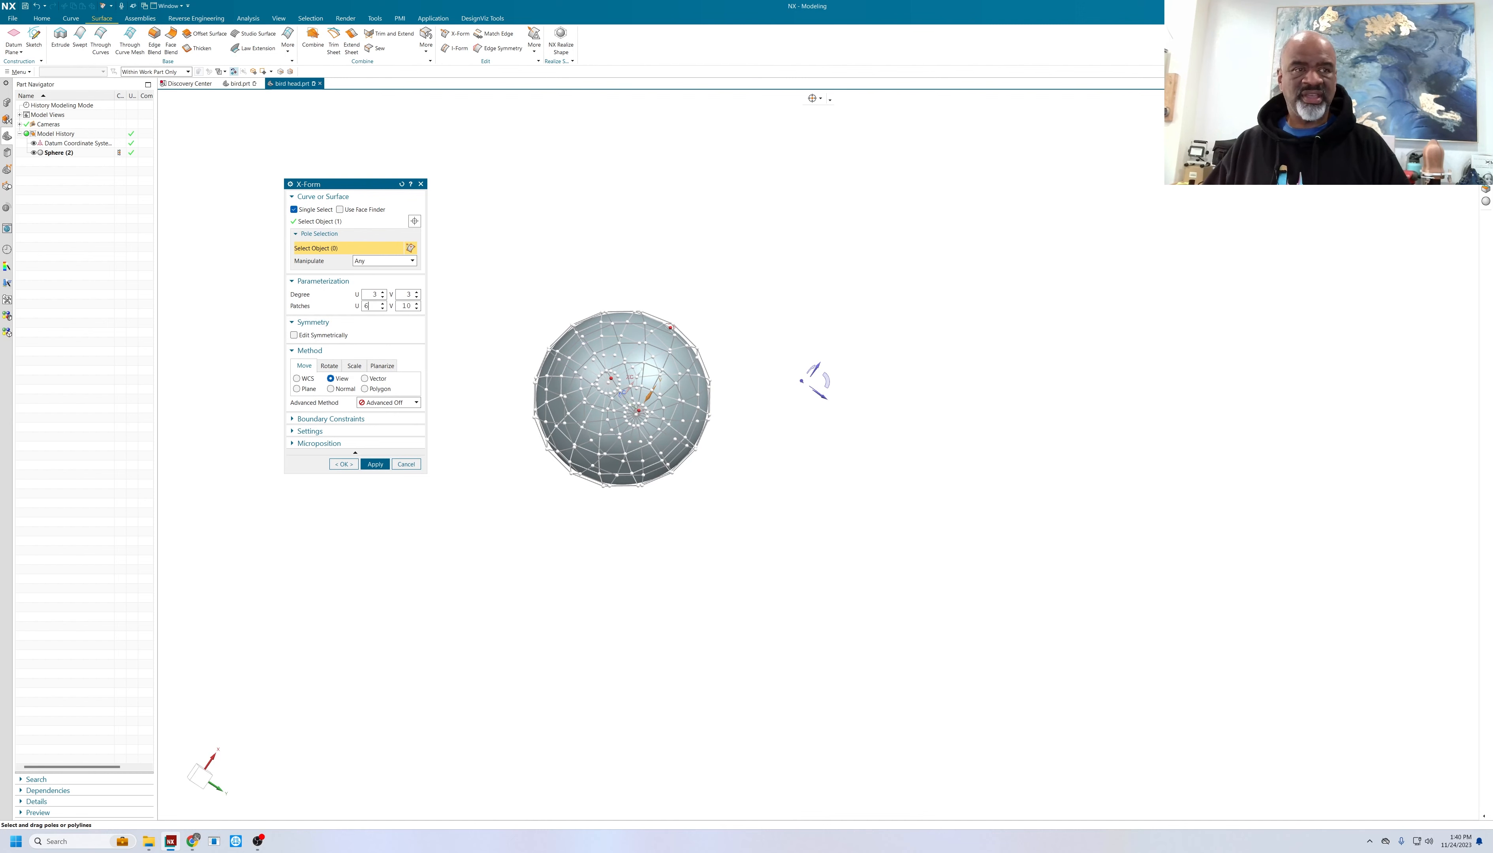
key("Return")
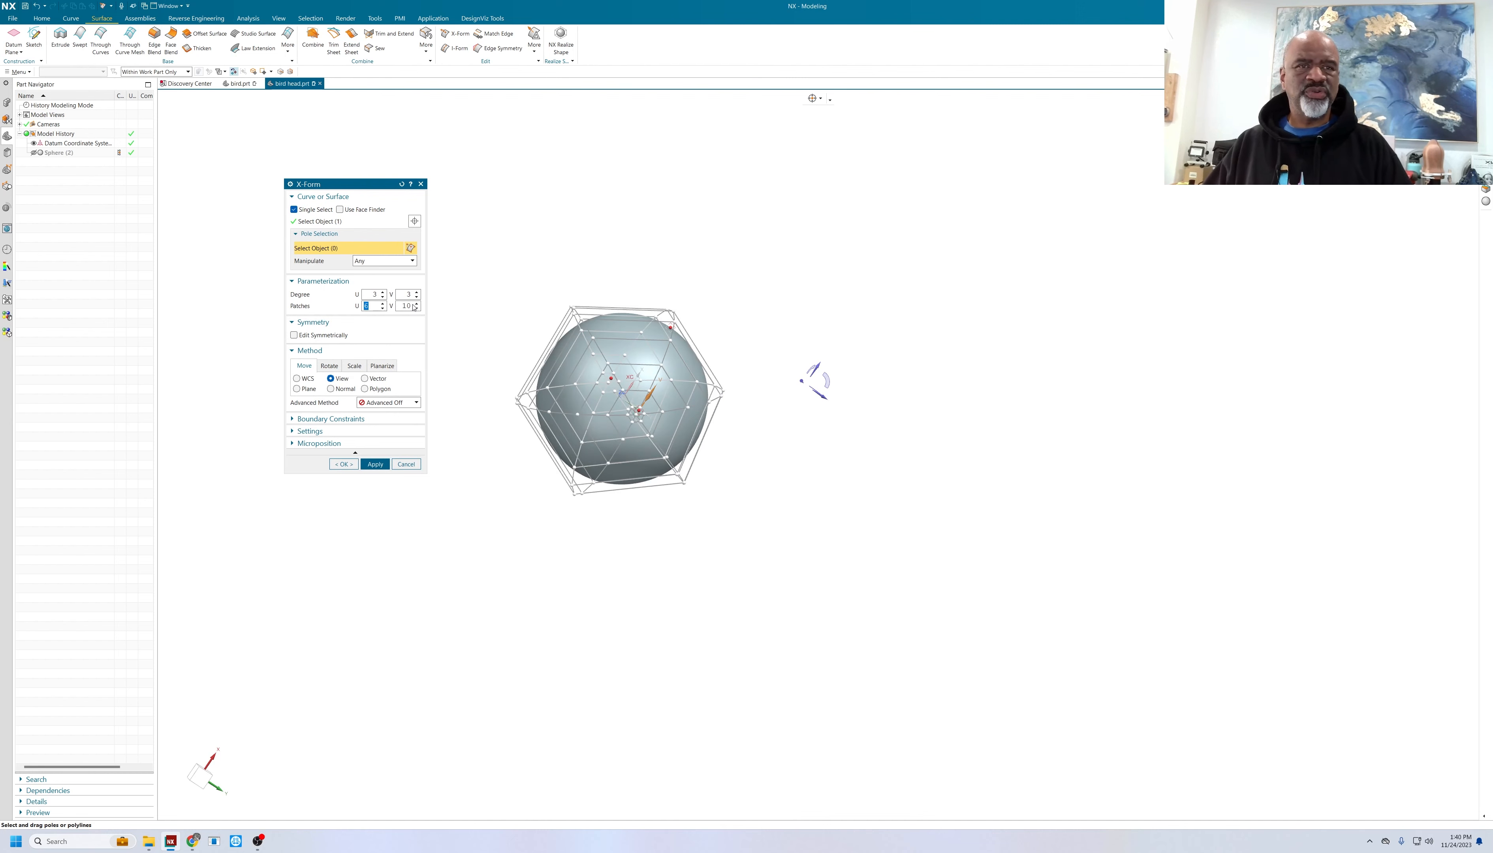
double_click(405, 306)
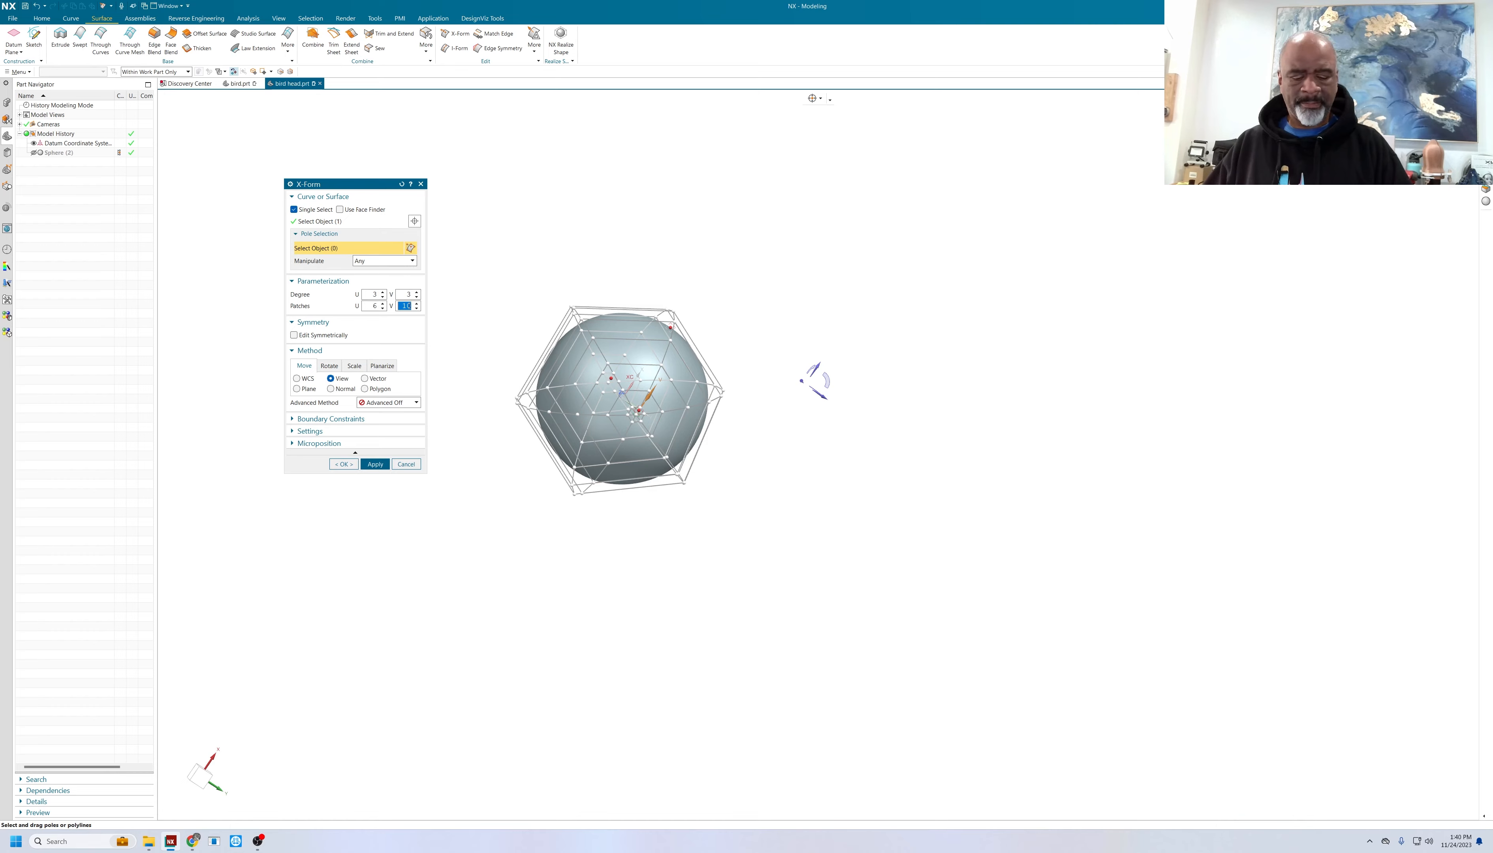
type("6")
key("Return")
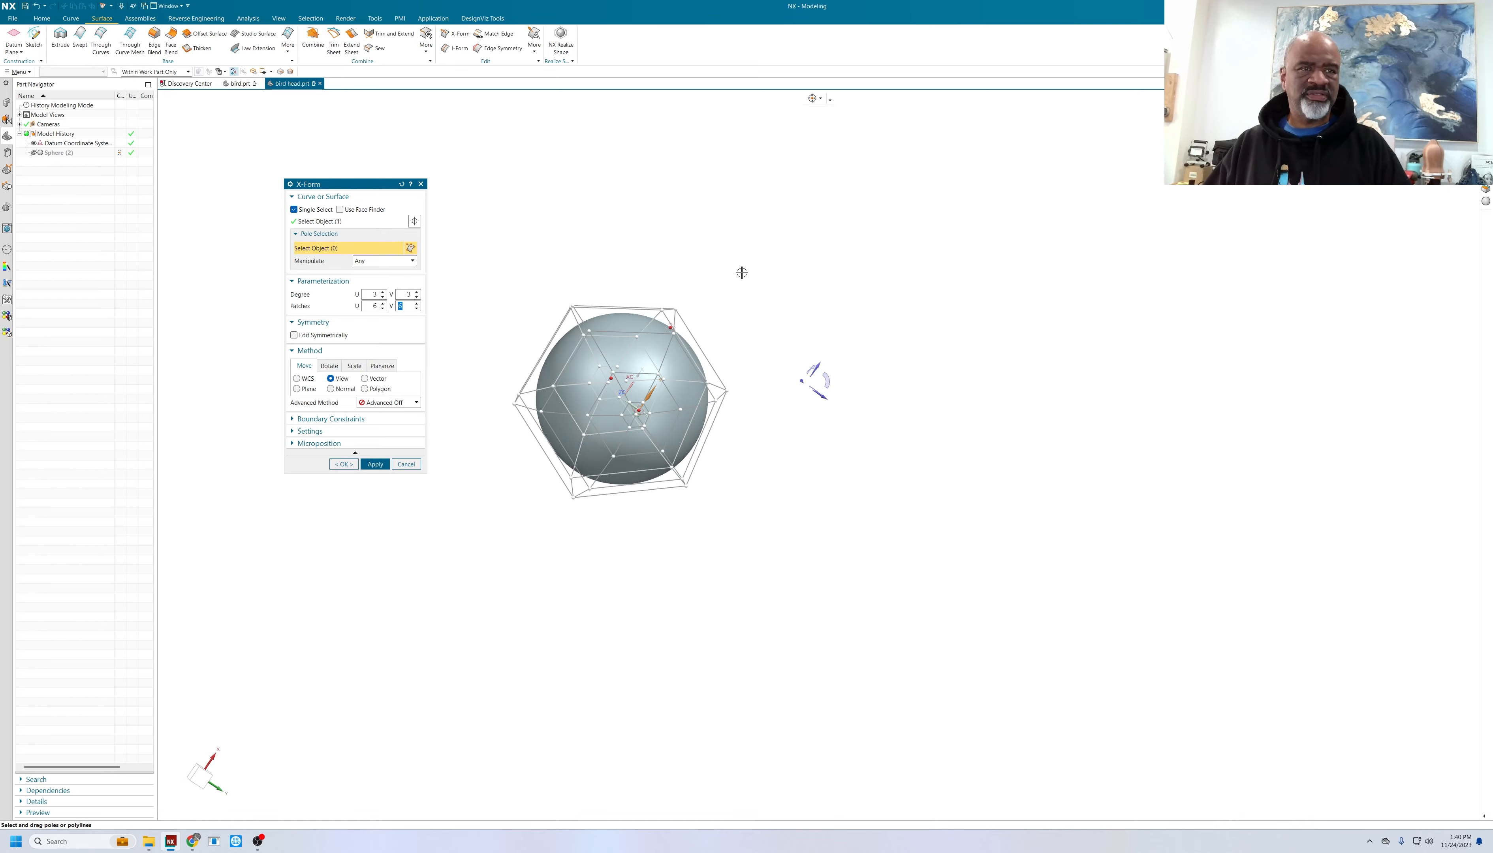
- Try the WCS and View move methods, choose Vector, and accept the X-Form on the sphere
mouse_move(742, 272)
middle_mouse_down()
mouse_move(806, 336)
mouse_move(770, 316)
mouse_move(753, 280)
middle_mouse_up()
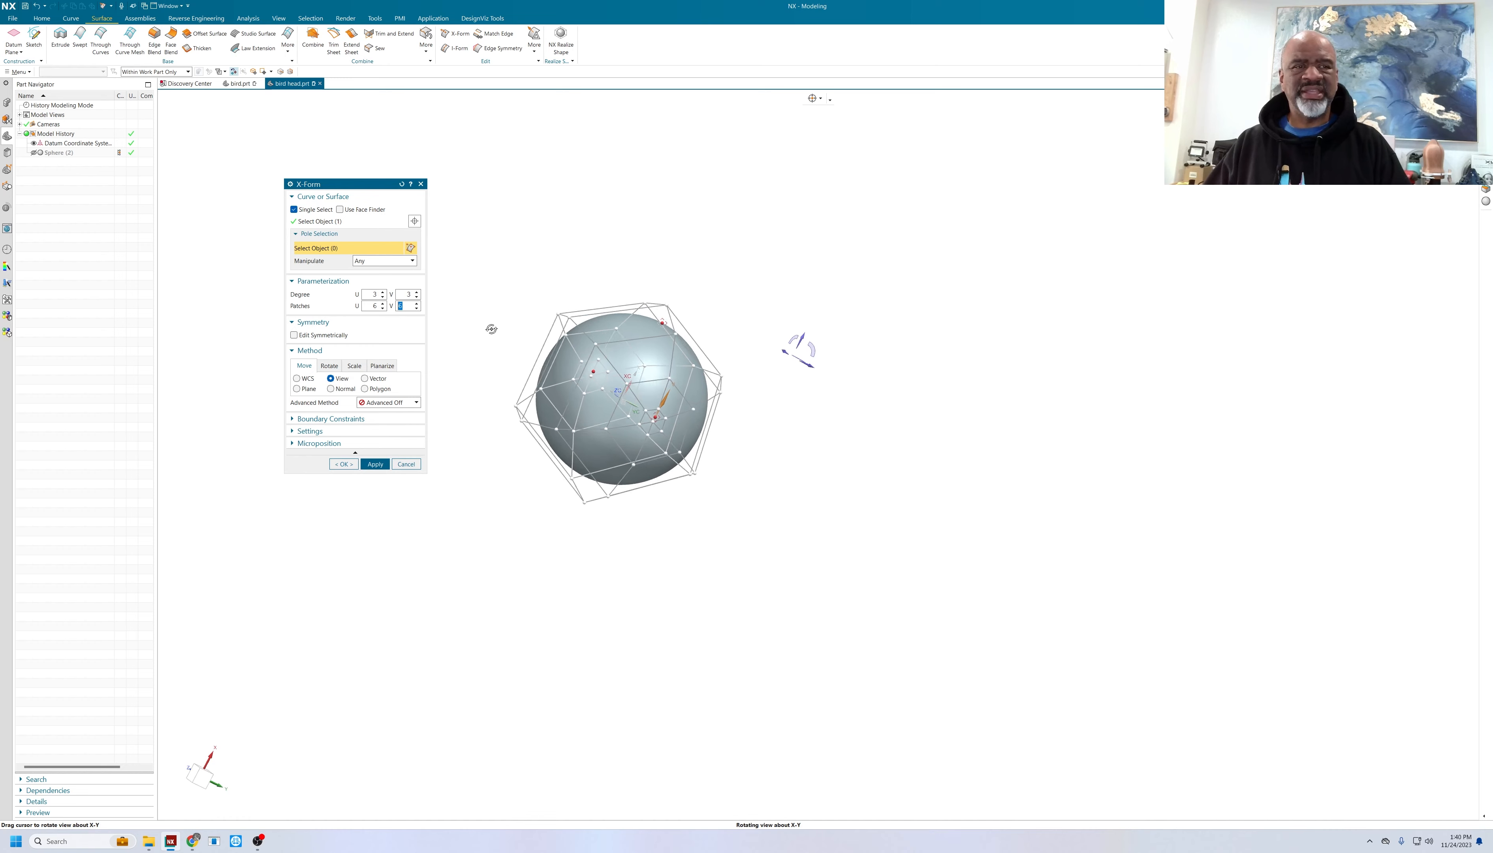
mouse_move(490, 326)
middle_mouse_down()
mouse_move(483, 313)
mouse_move(486, 343)
mouse_move(493, 323)
middle_mouse_up()
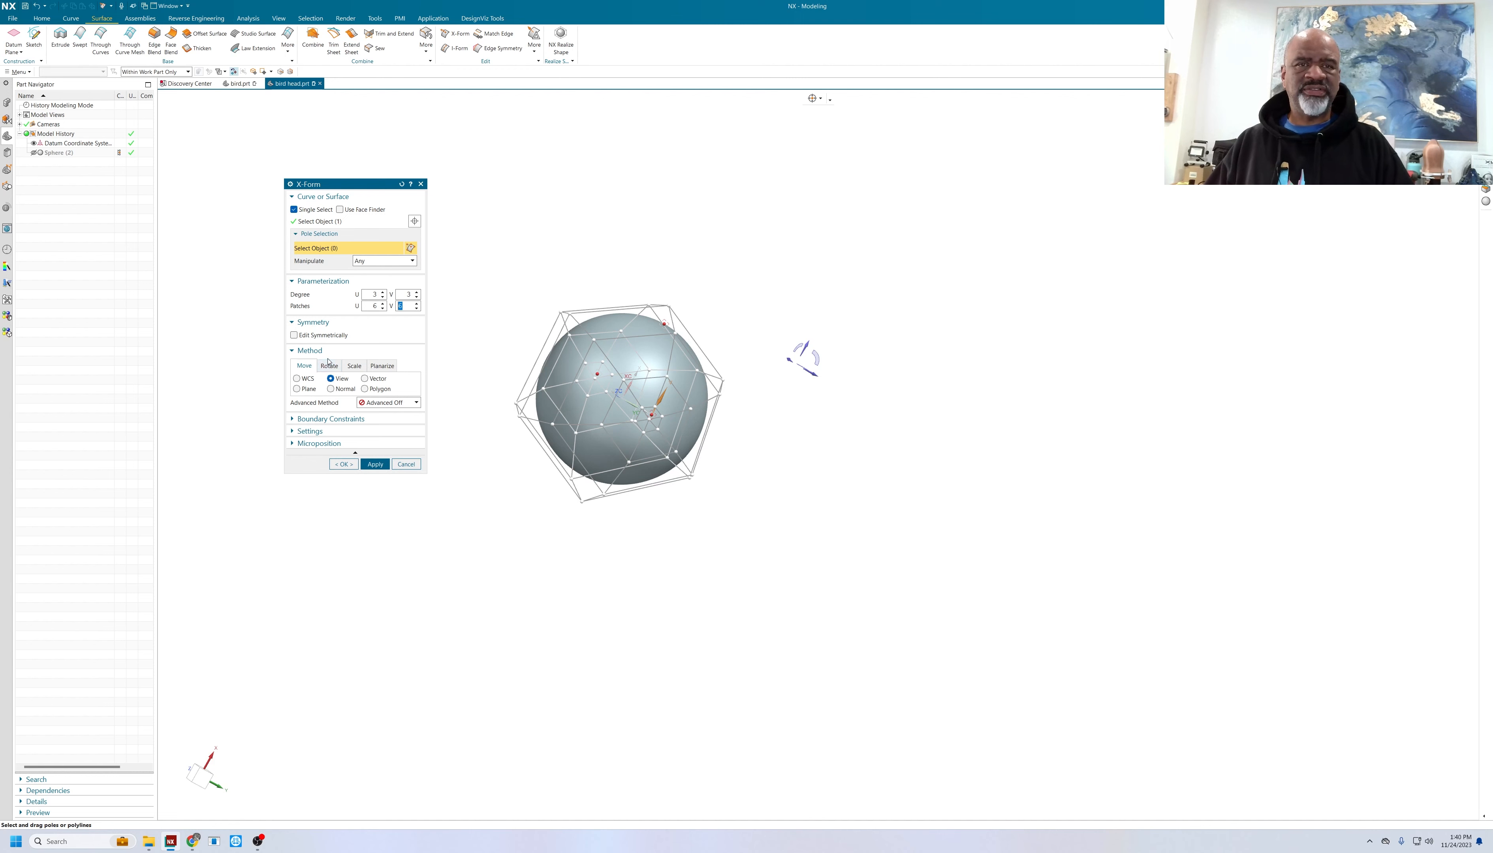
left_click(297, 379)
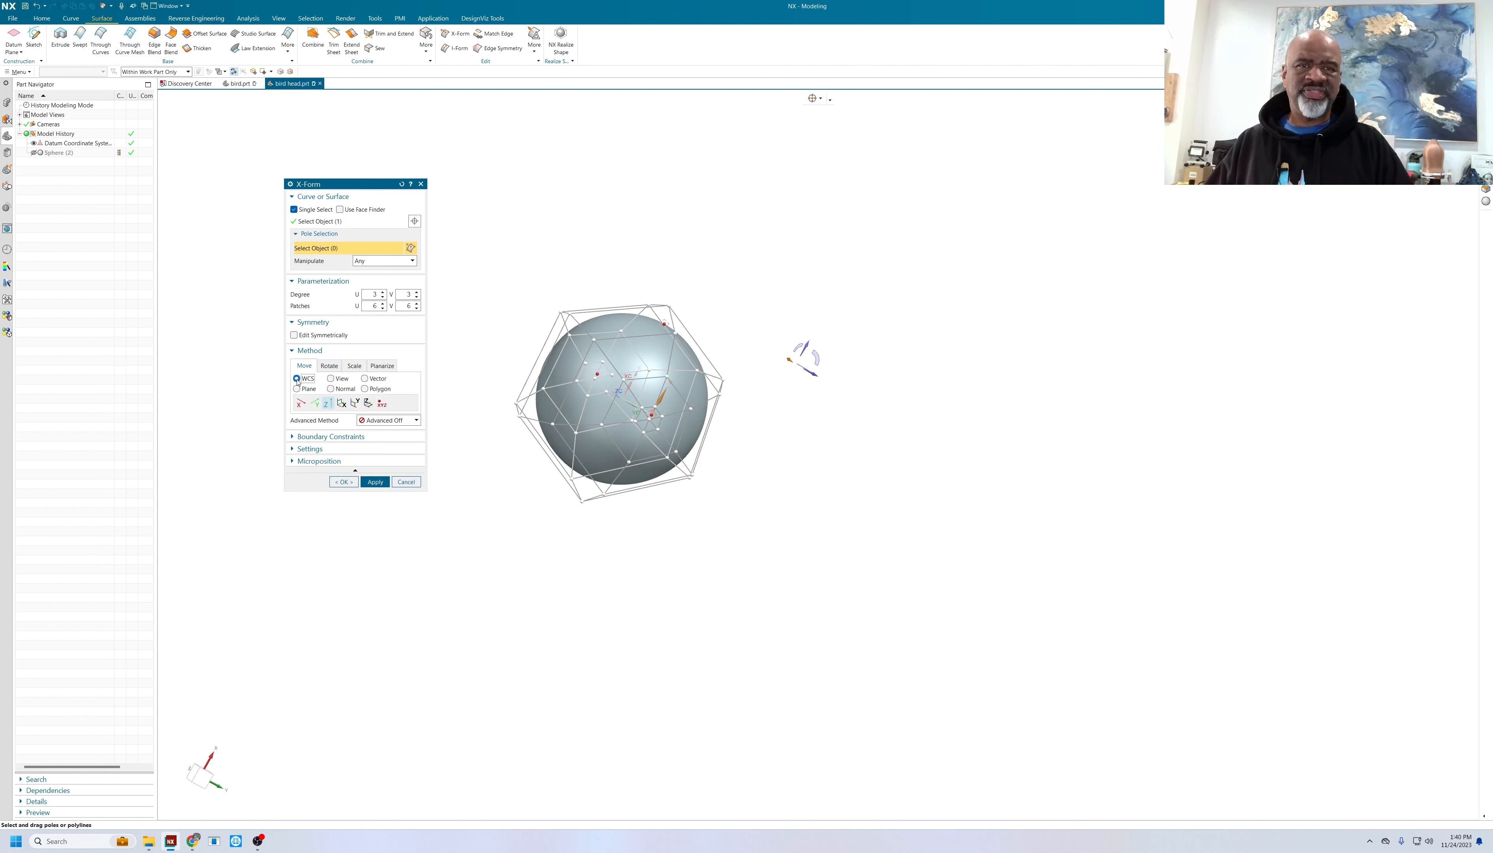
left_click(331, 379)
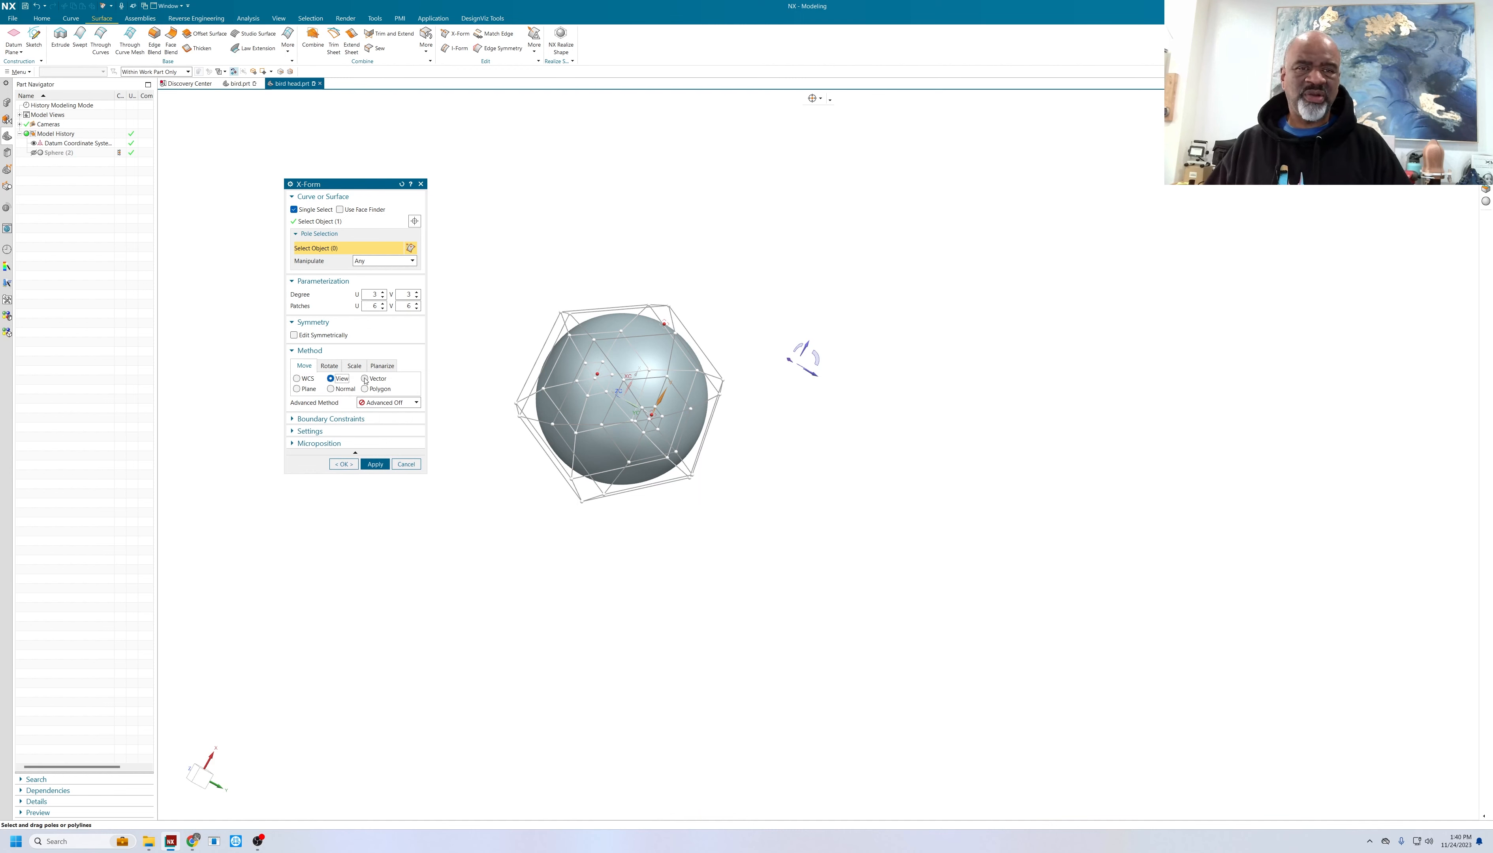
left_click(365, 379)
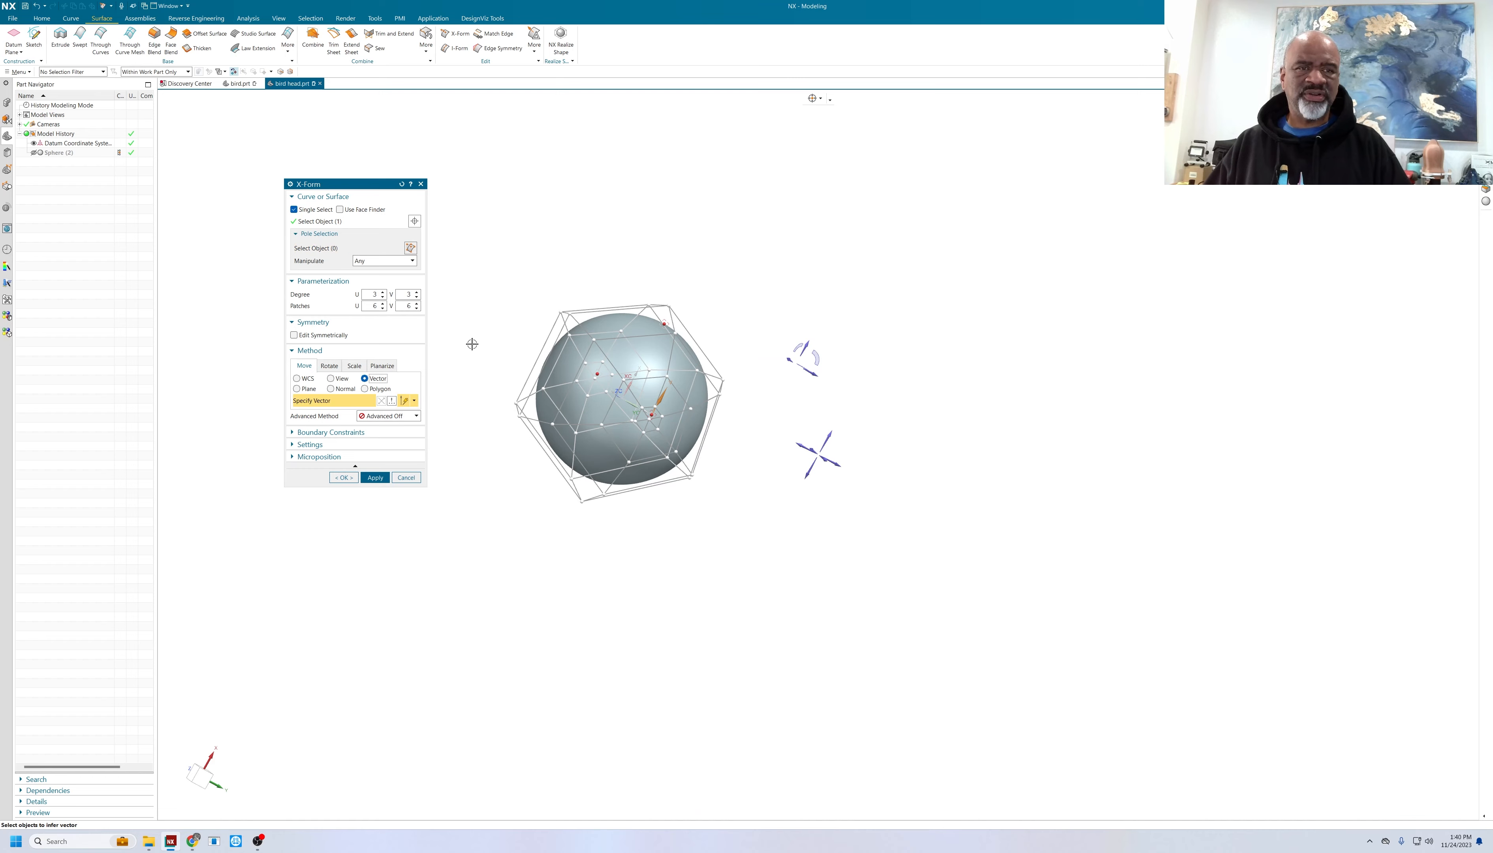
mouse_move(472, 344)
middle_mouse_down()
mouse_move(480, 354)
mouse_move(457, 334)
middle_mouse_up()
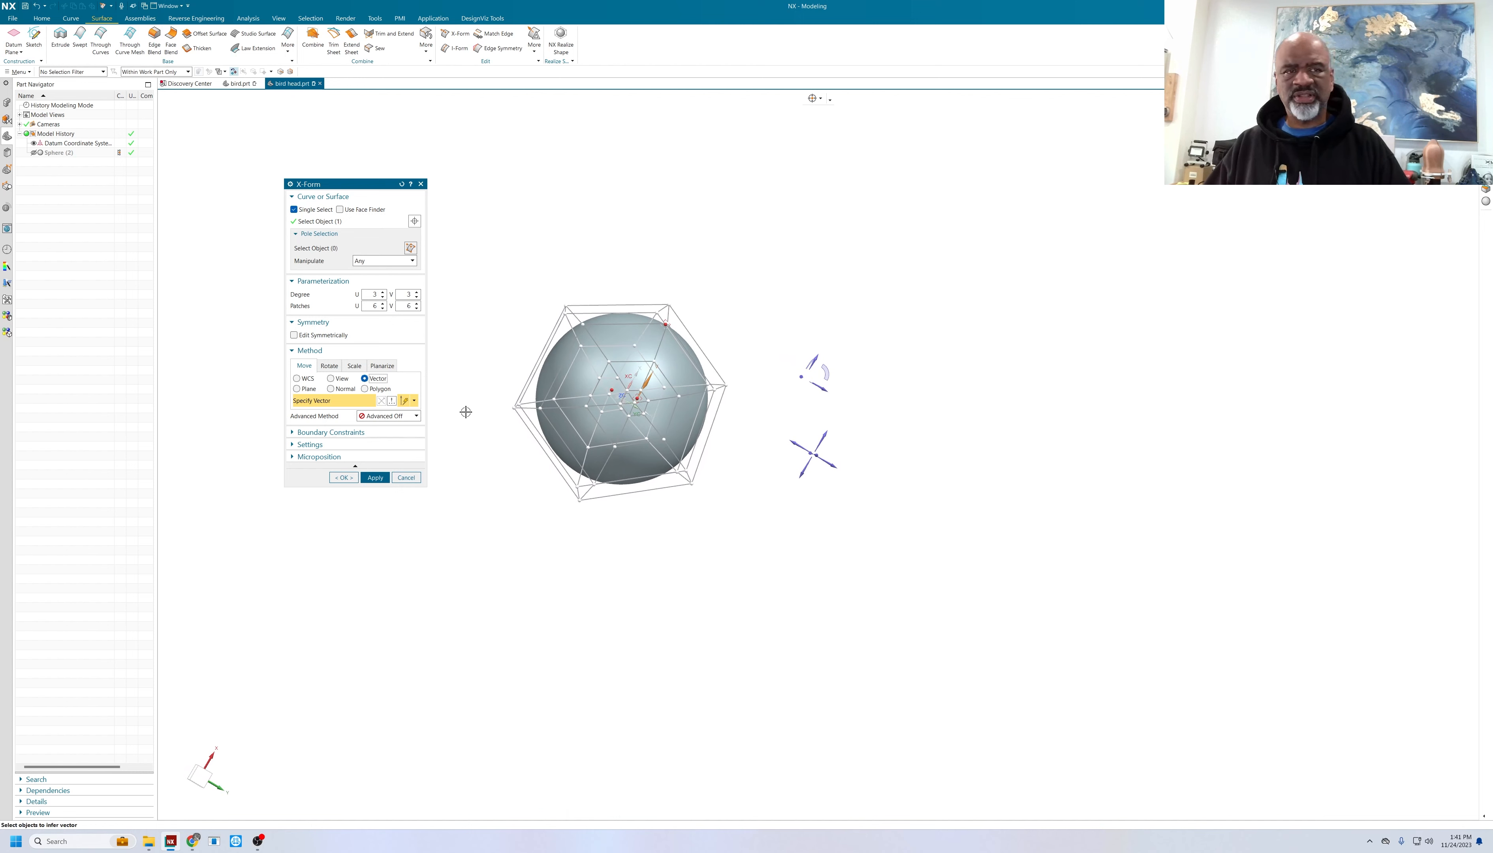
mouse_move(511, 343)
middle_mouse_down()
mouse_move(490, 343)
mouse_move(510, 343)
middle_mouse_up()
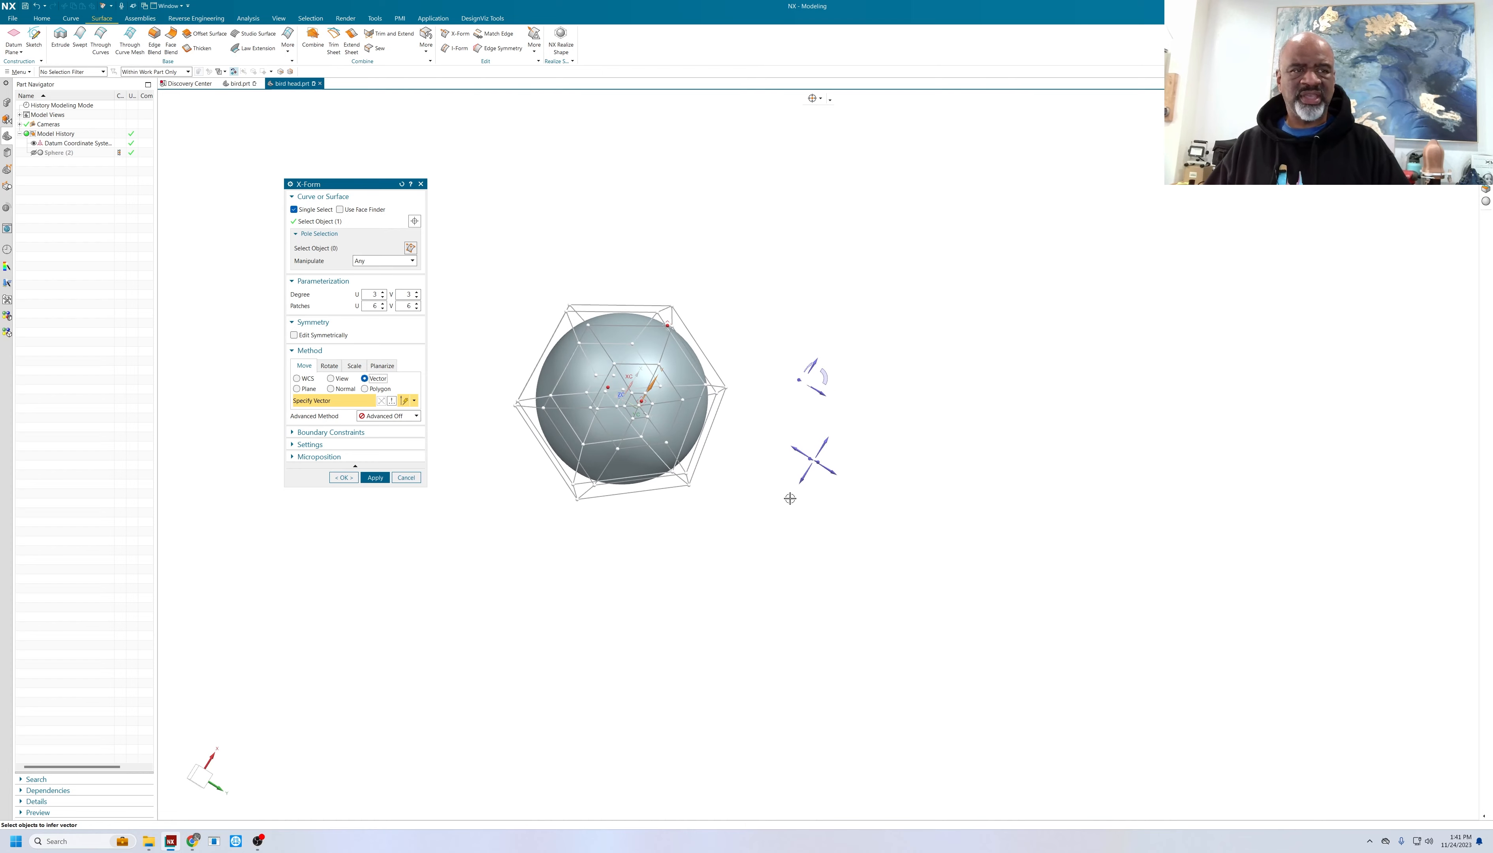
mouse_move(790, 497)
middle_mouse_down()
mouse_move(750, 552)
mouse_move(753, 593)
mouse_move(781, 493)
middle_mouse_up()
left_click(344, 478)
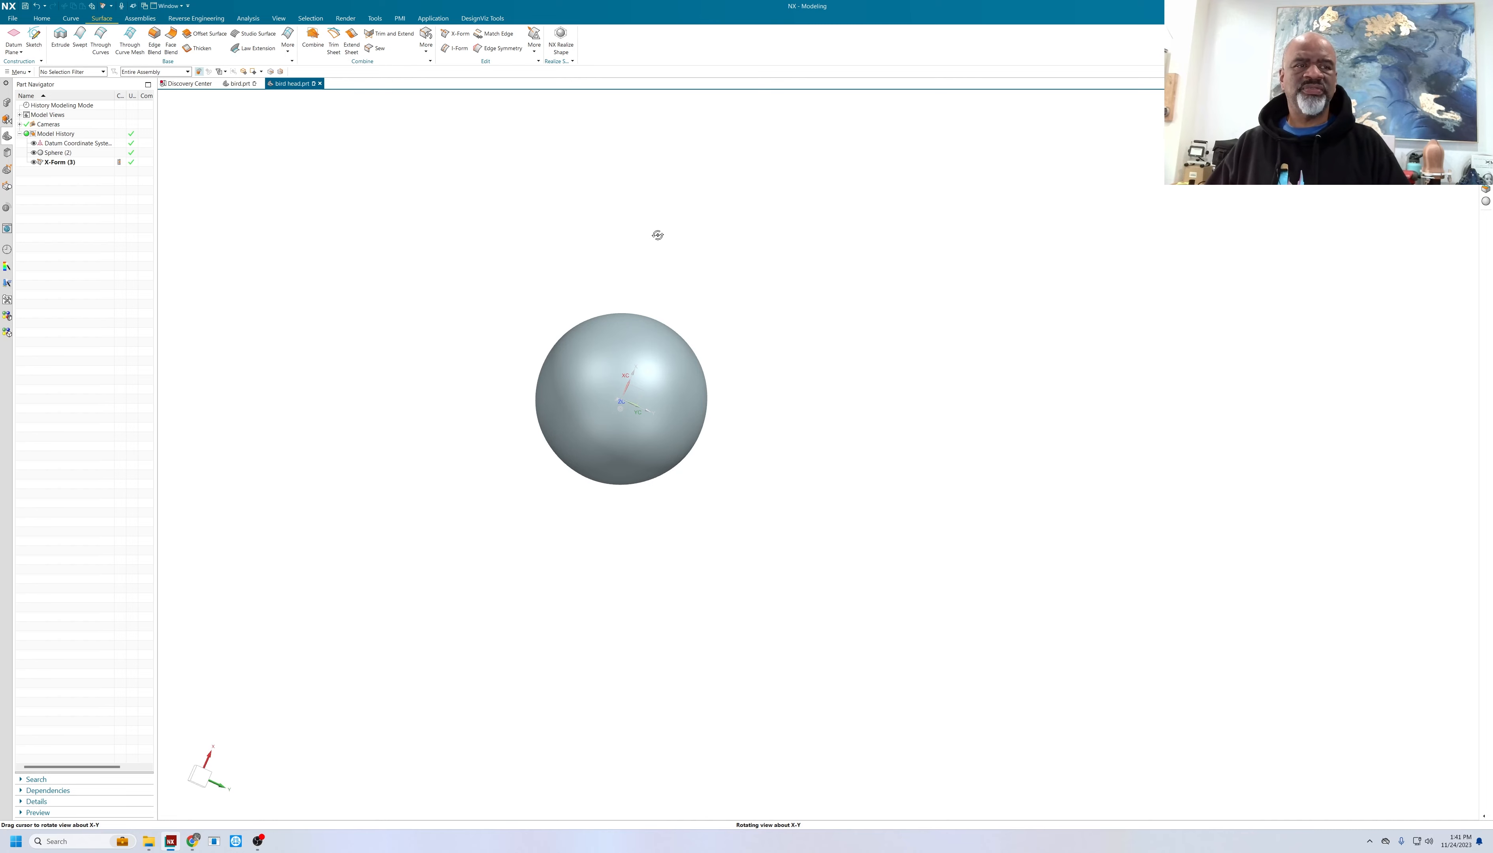
- Create a sketch on the Top plane through the sphere, with its horizontal reference direction reversed
left_click(34, 36)
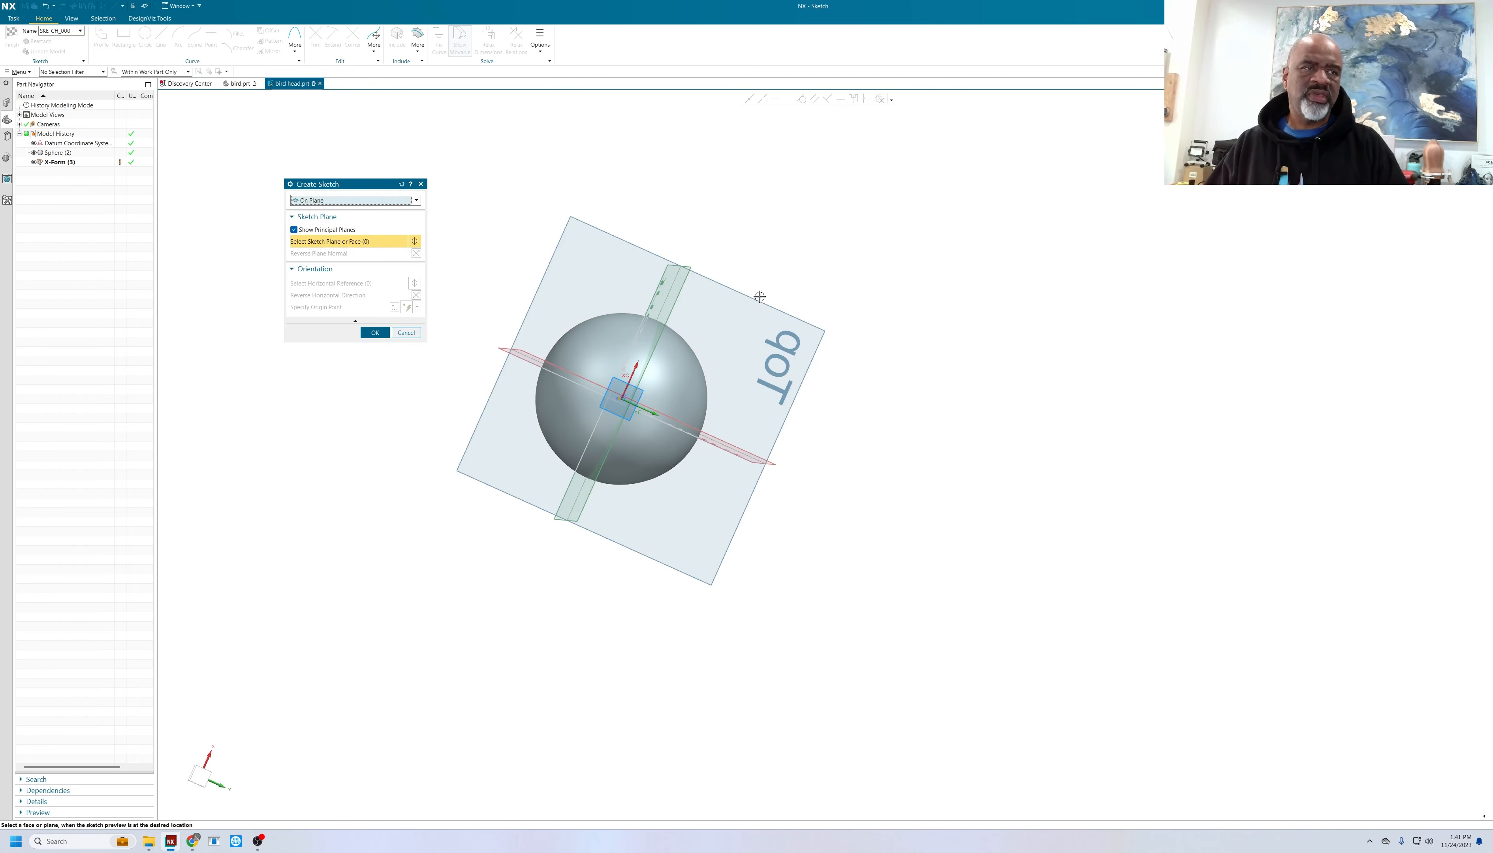
mouse_move(764, 293)
middle_mouse_down()
mouse_move(783, 270)
mouse_move(756, 279)
mouse_move(769, 273)
middle_mouse_up()
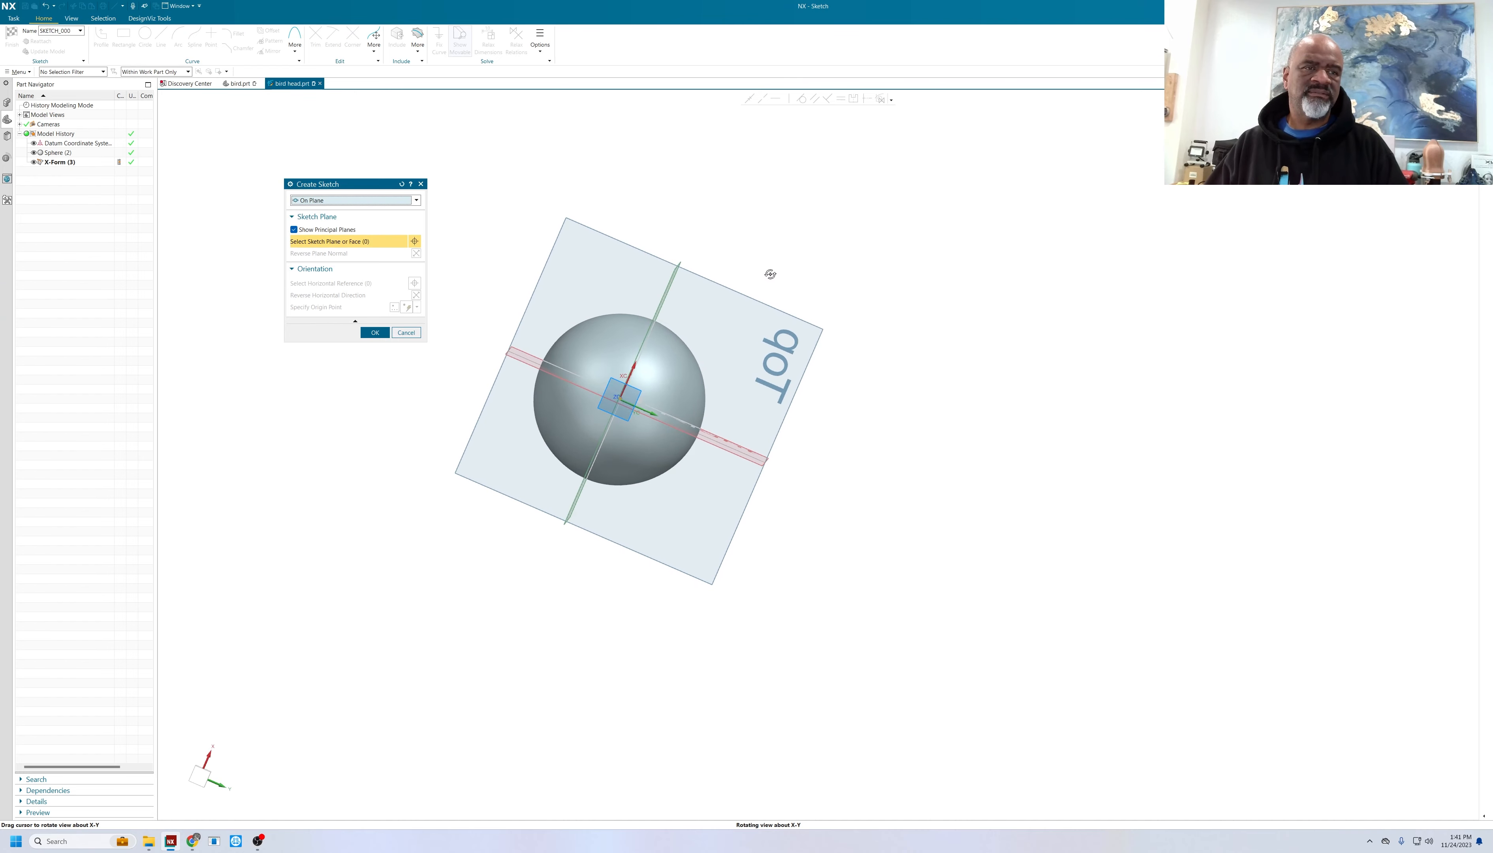
left_click(693, 314)
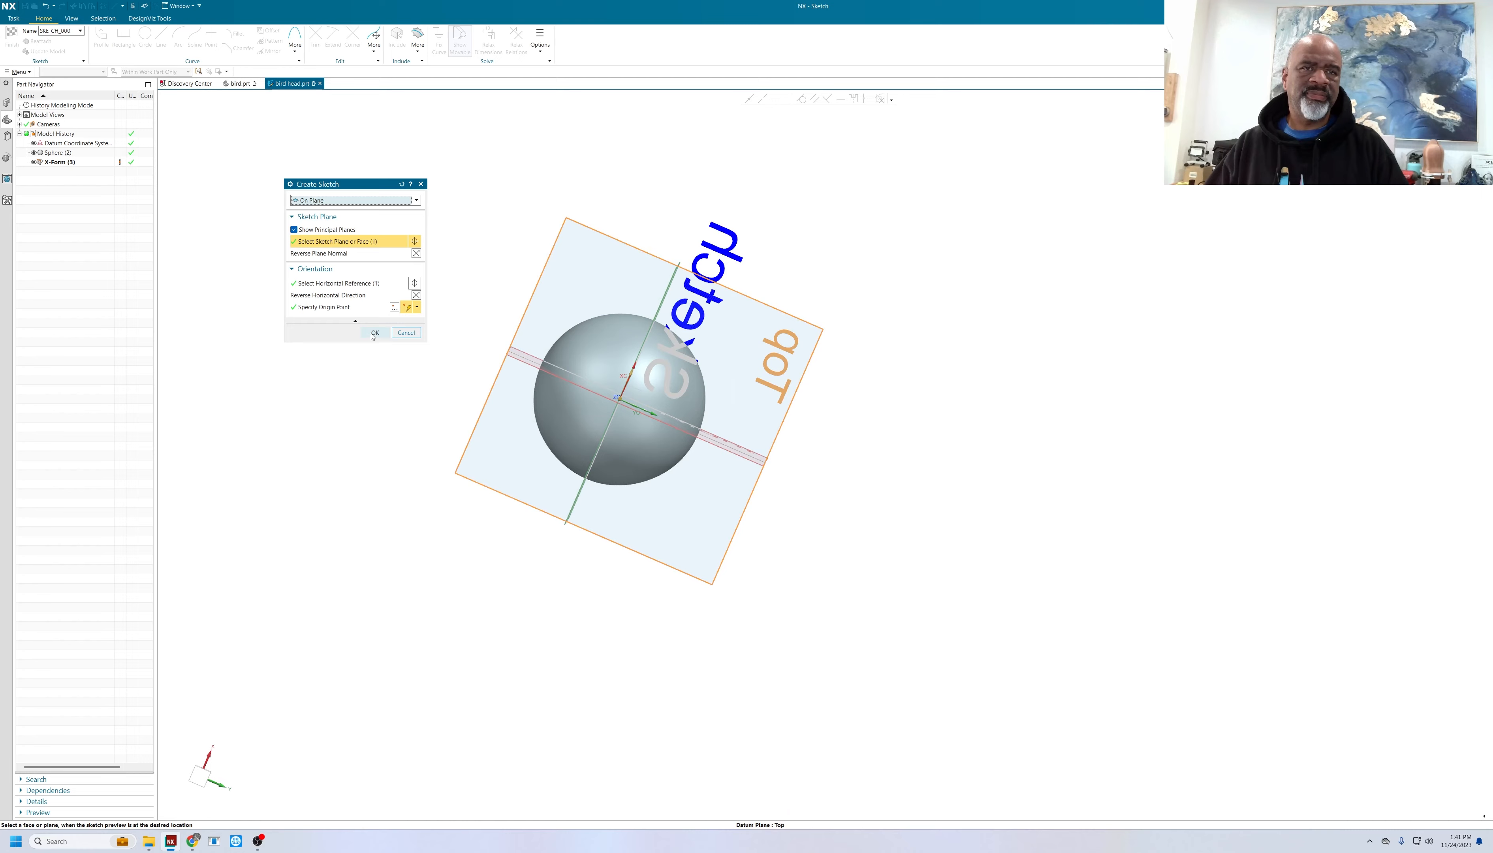
middle_click_drag(823, 246, 778, 287)
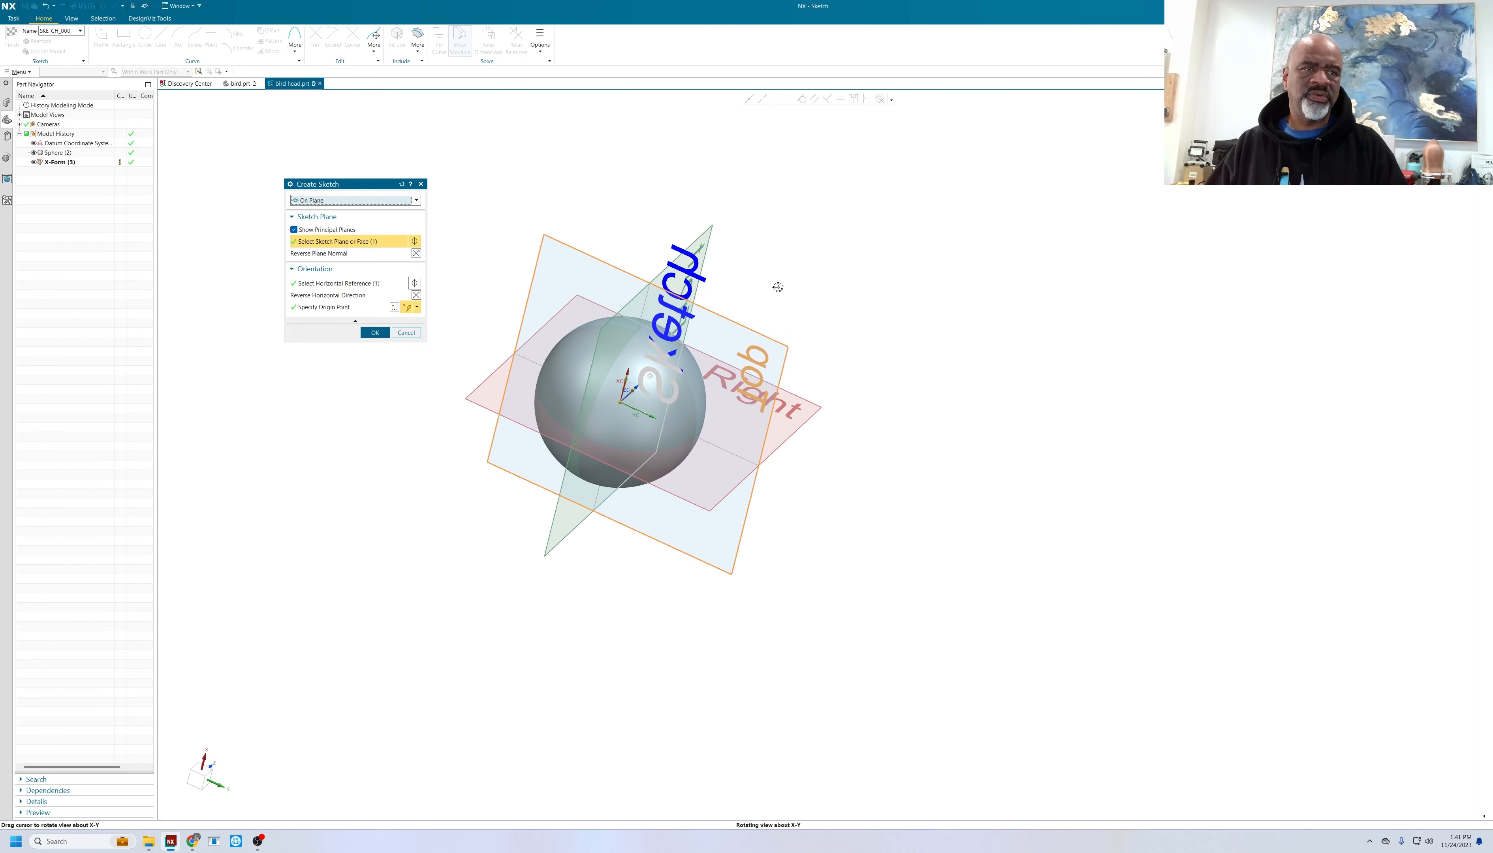
double_click(633, 389)
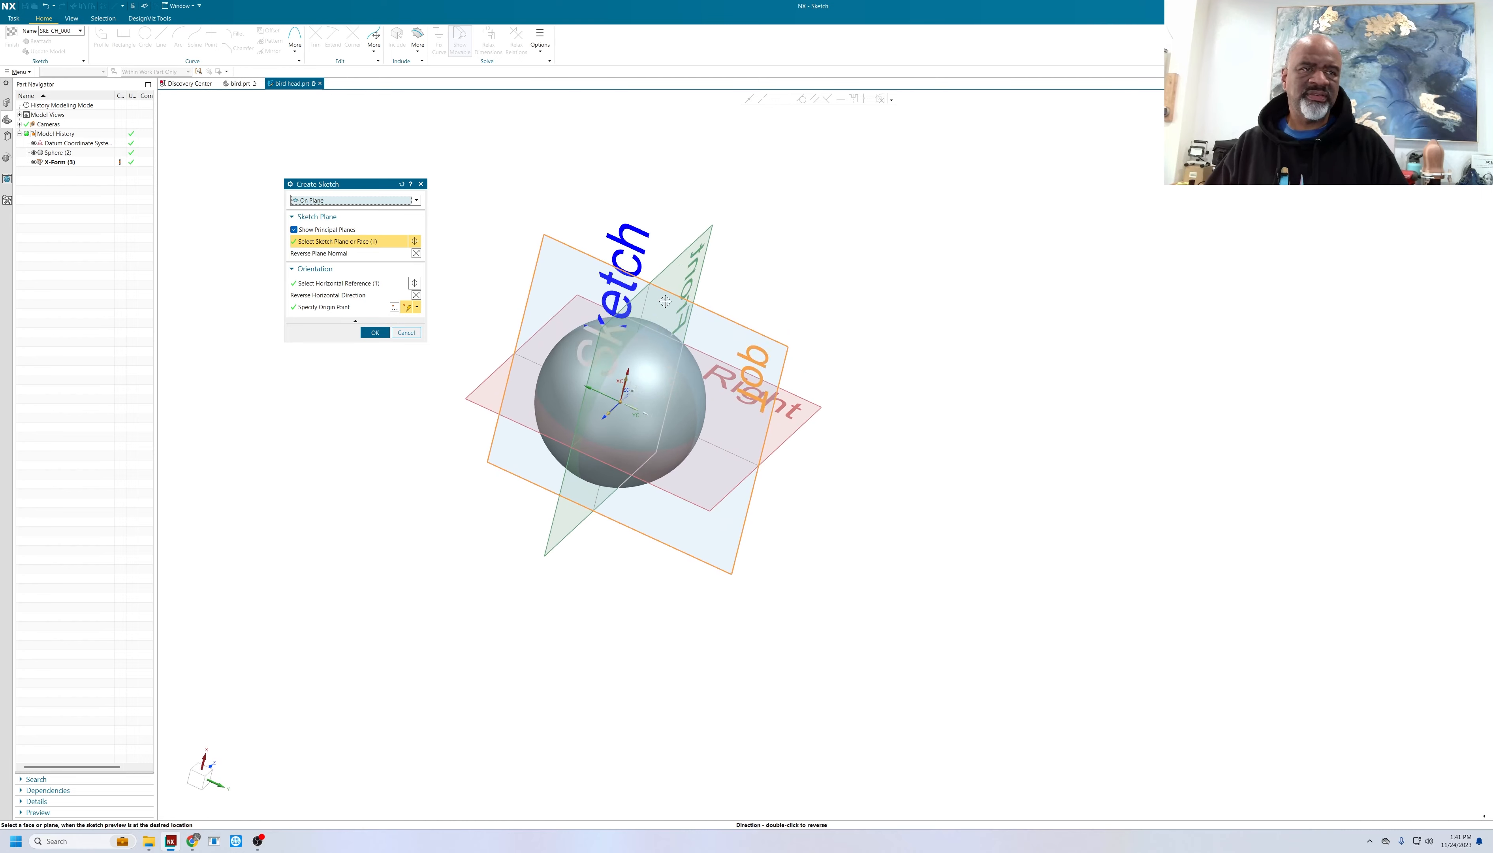
key("F8")
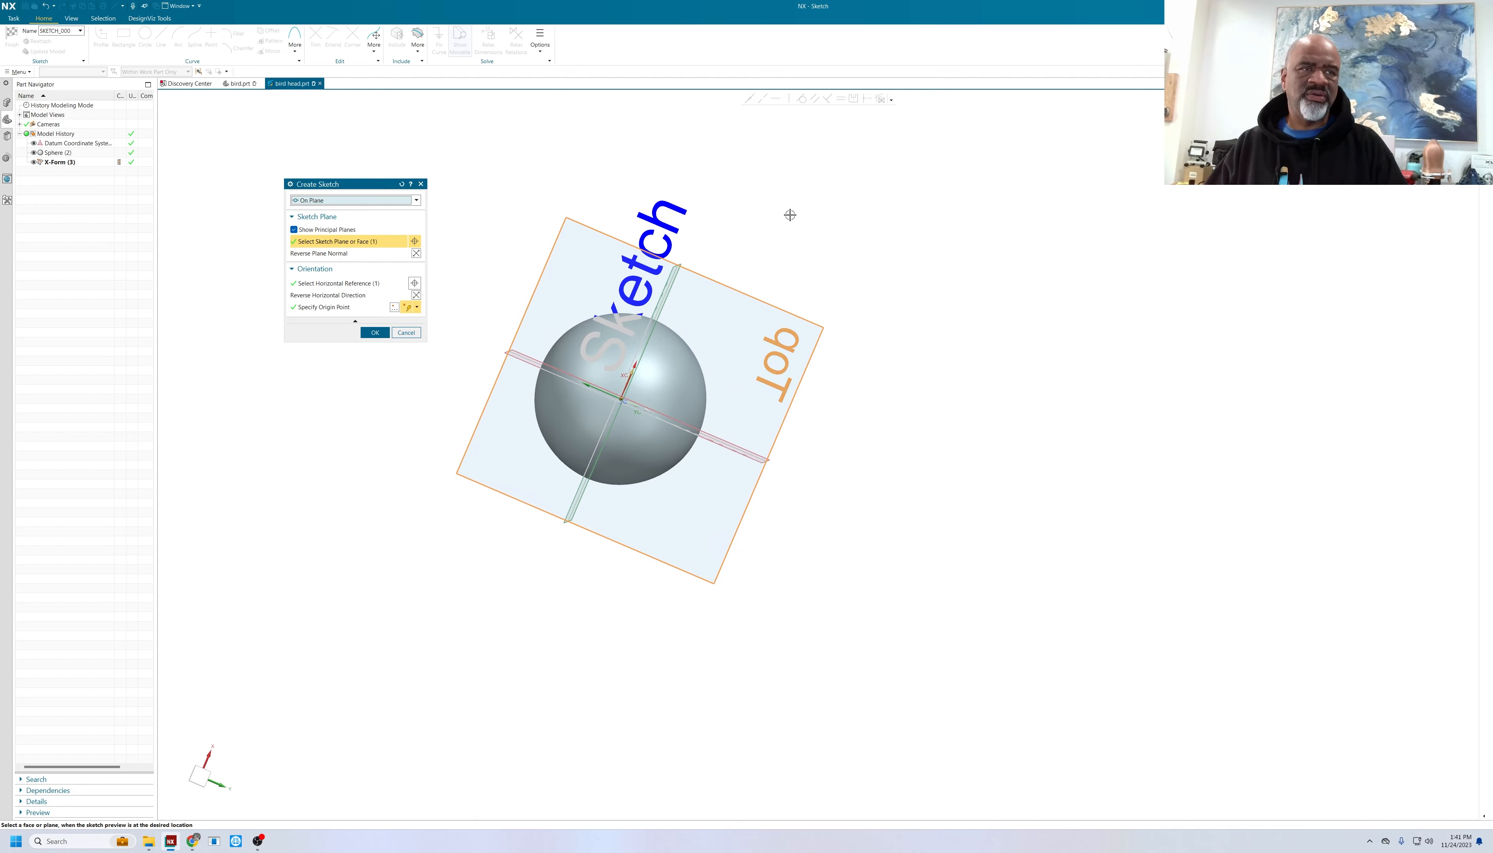
middle_click_drag(783, 210, 795, 548)
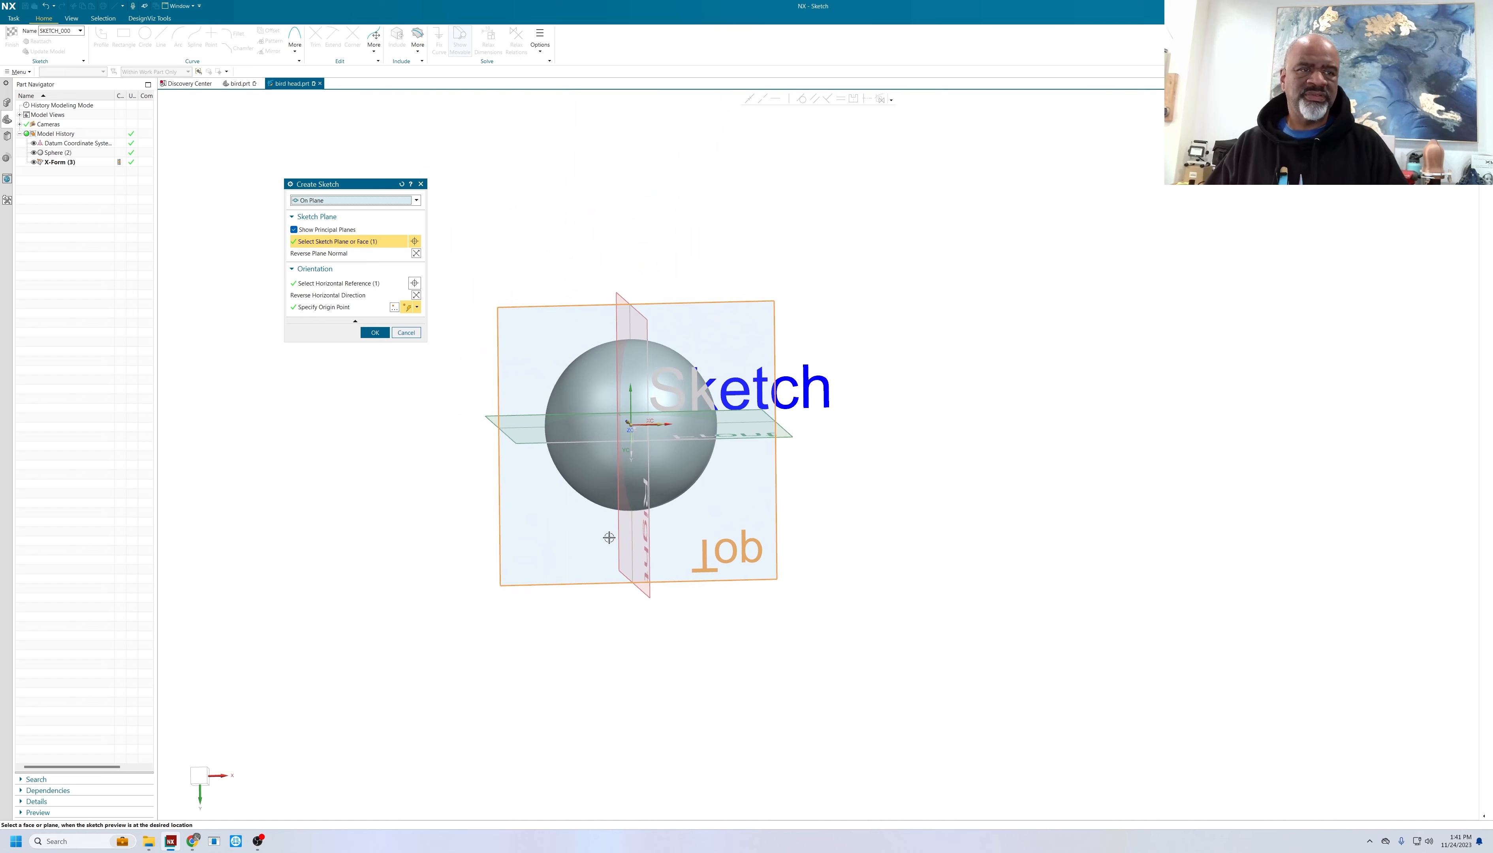
left_click(376, 332)
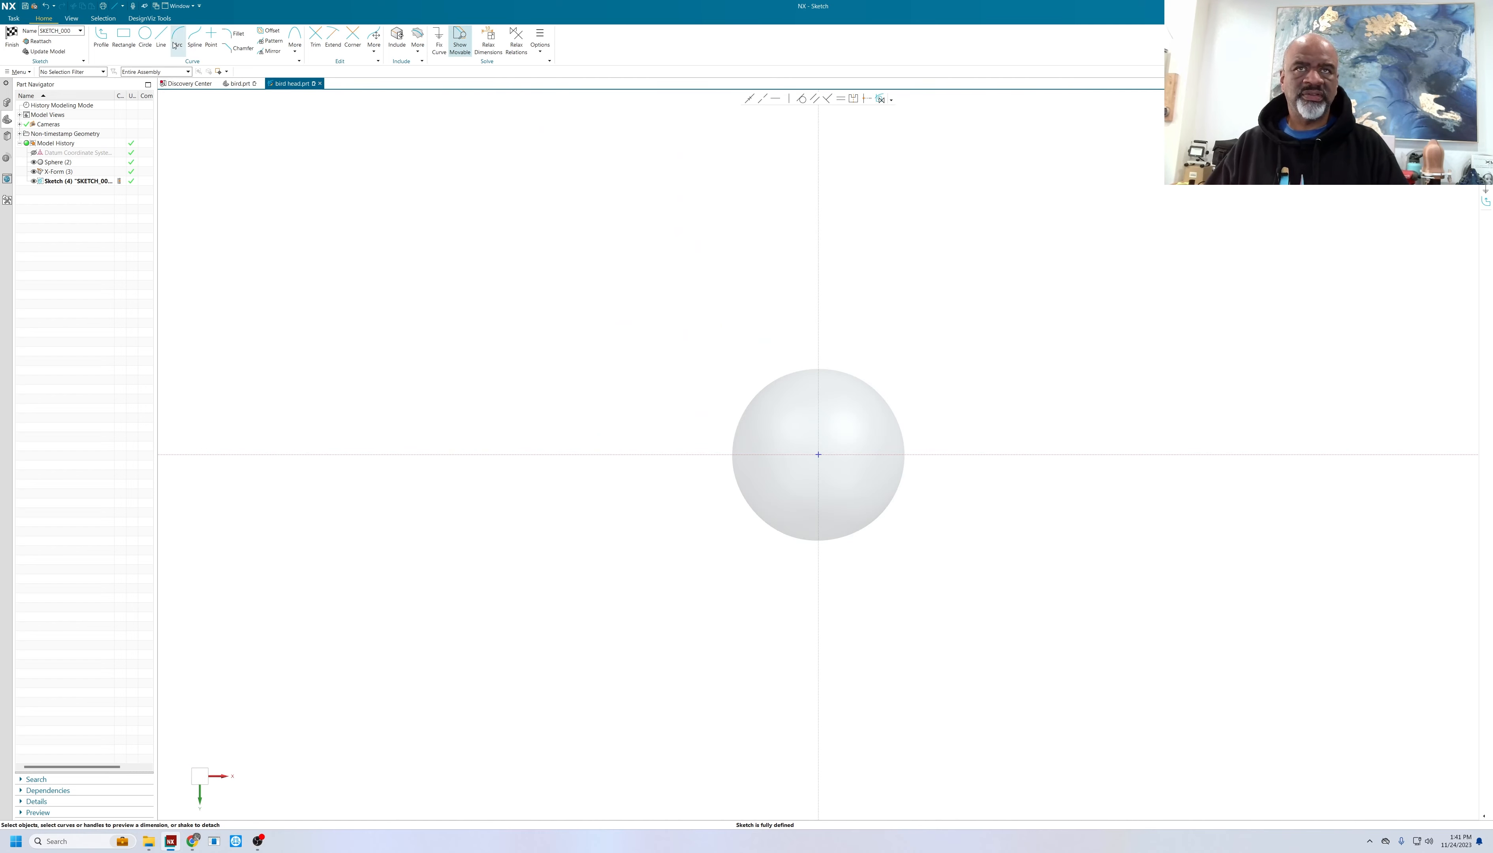
- Sketch a slanted line from the sphere's centre outward past its lower-left side and finish the sketch
left_click(161, 39)
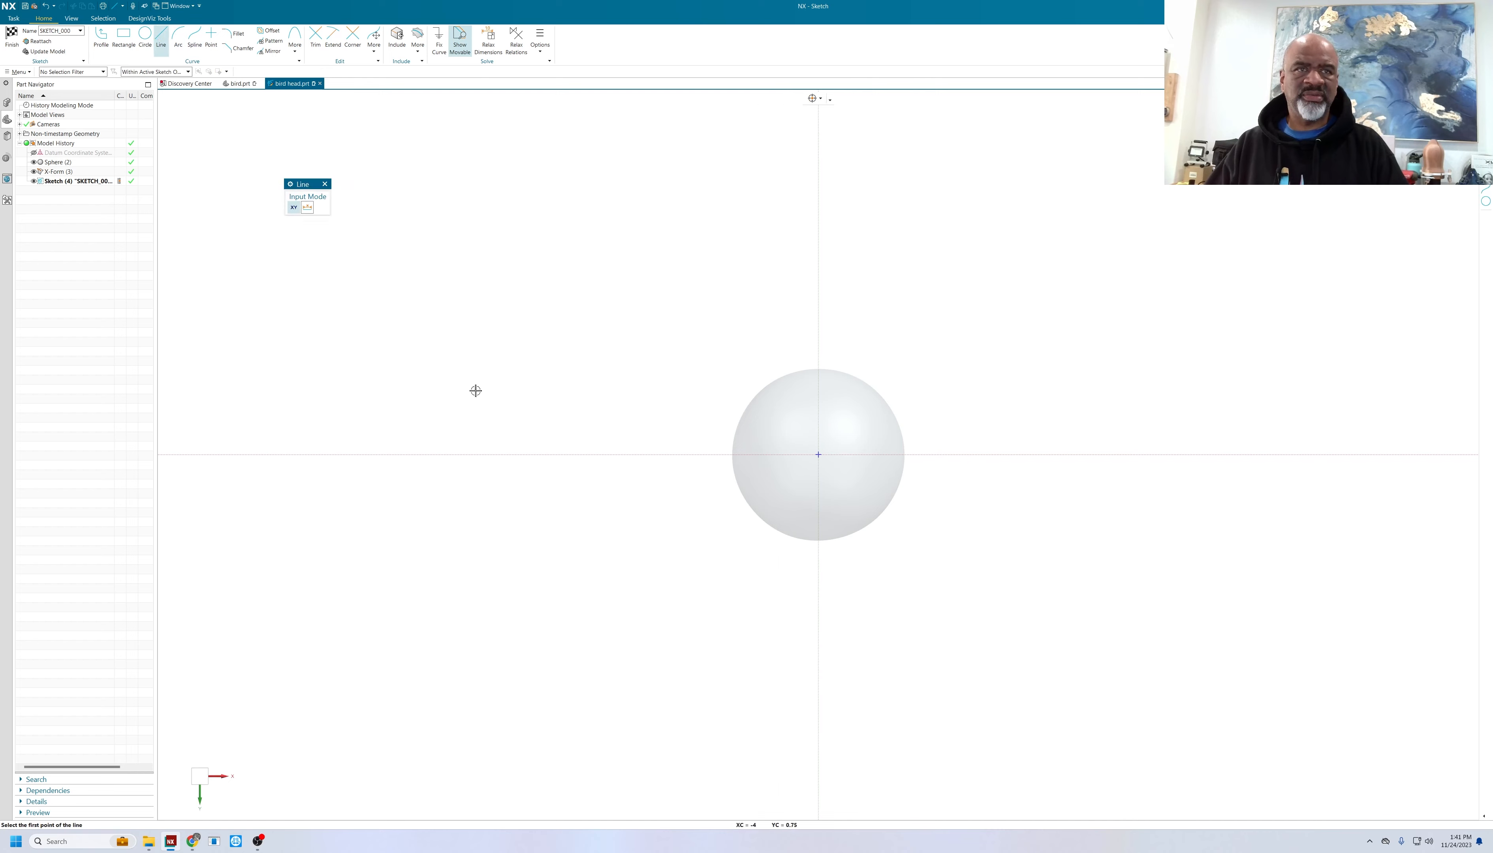
left_click(818, 454)
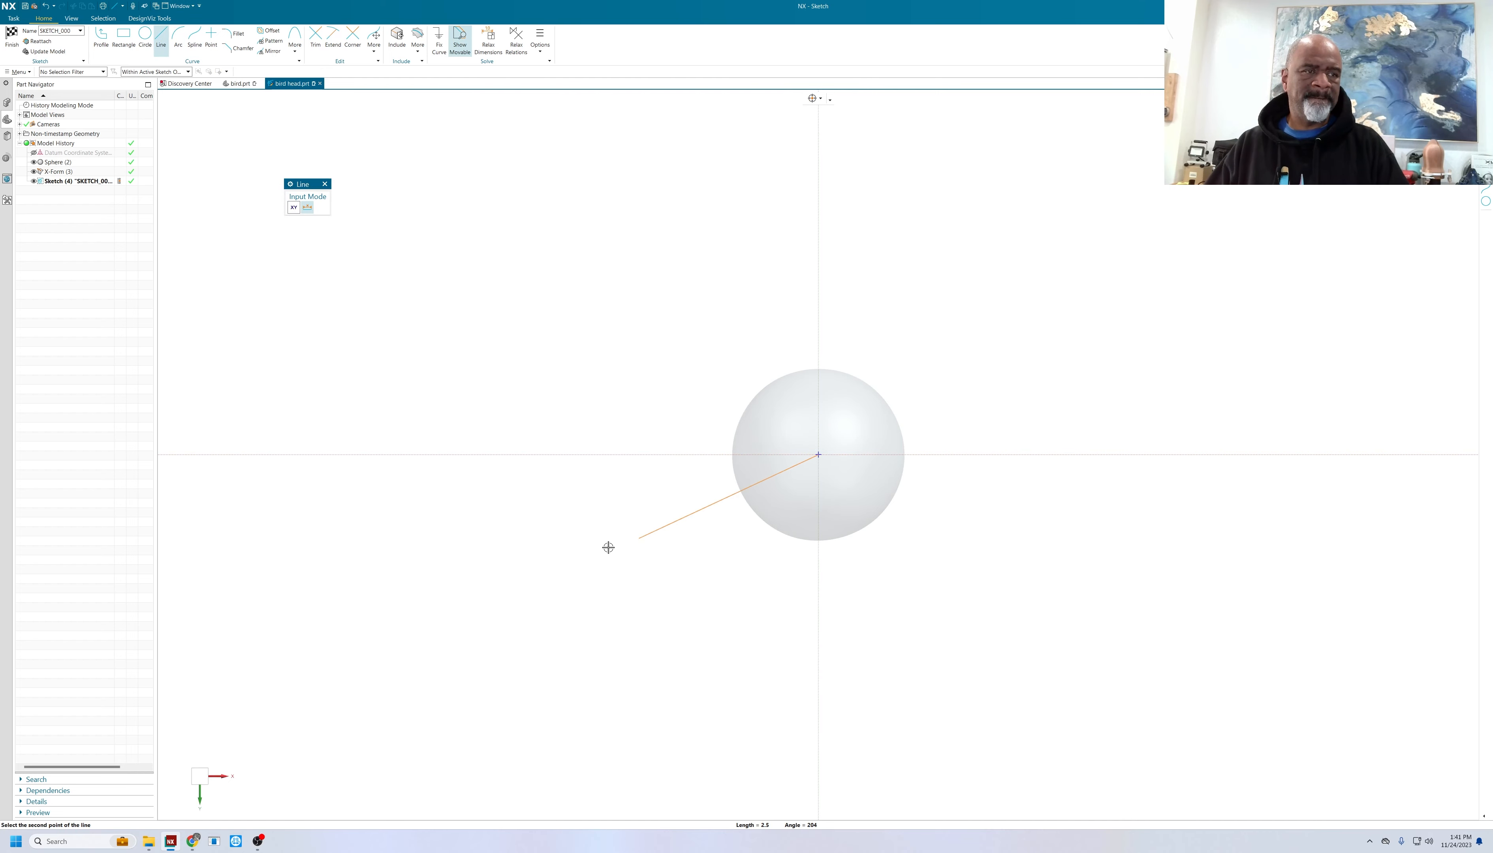
left_click(567, 576)
left_click(11, 35)
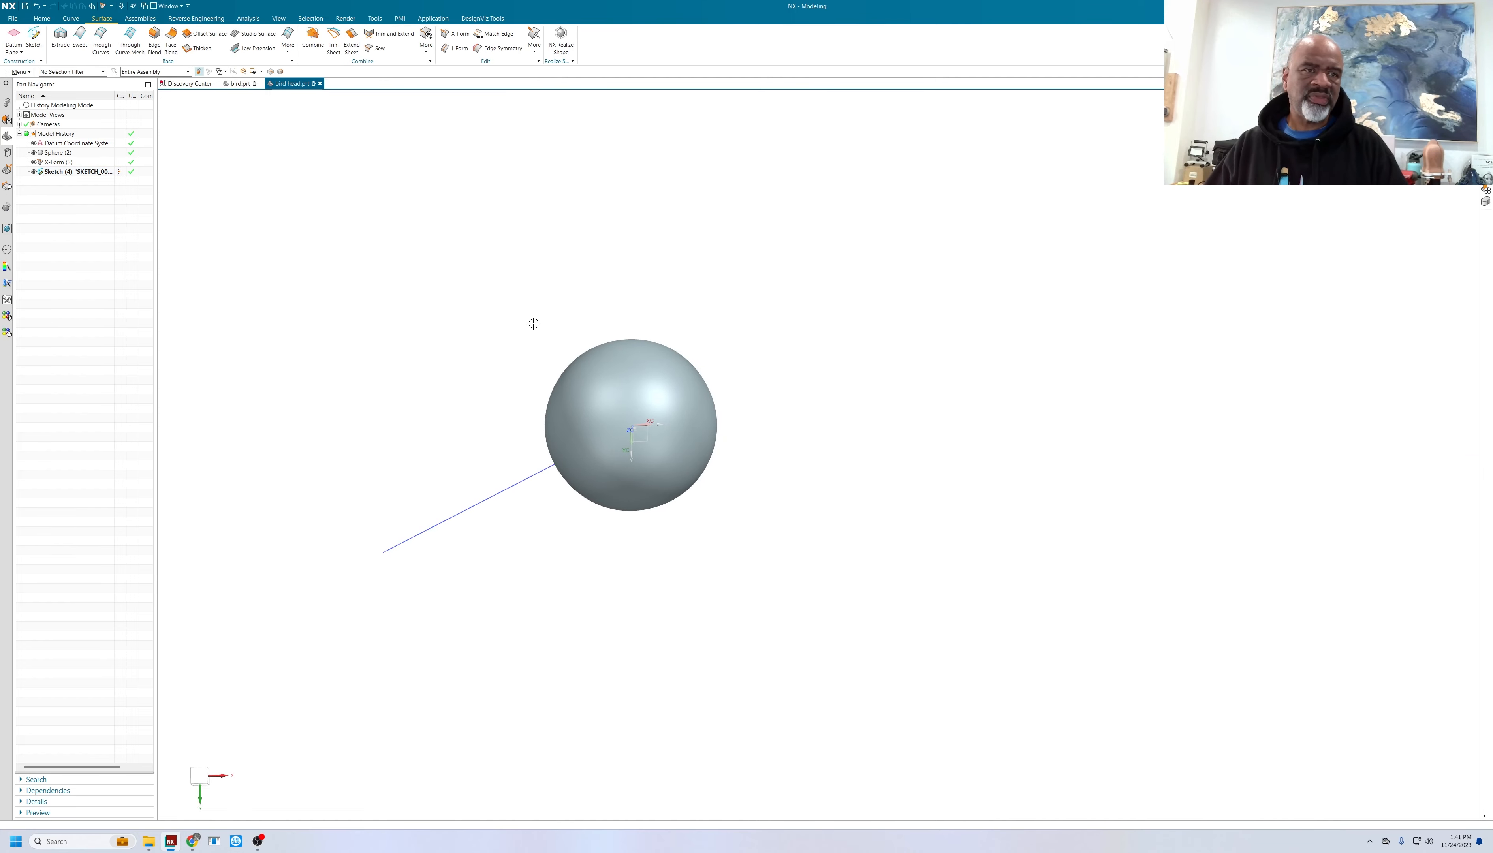
- Create an inferred datum axis along the slanted sketch line
left_click(22, 53)
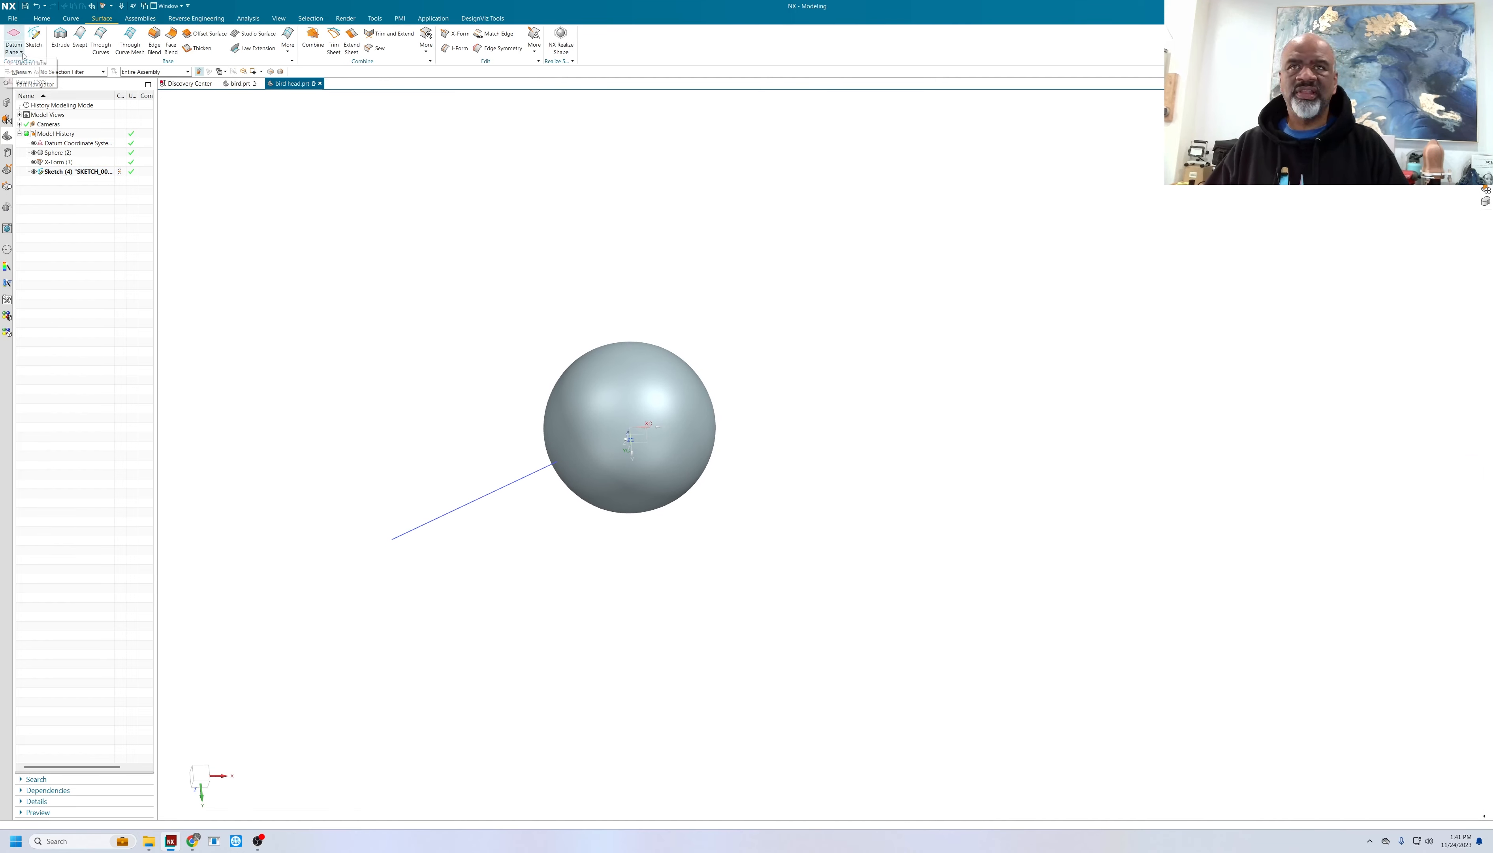
left_click(17, 72)
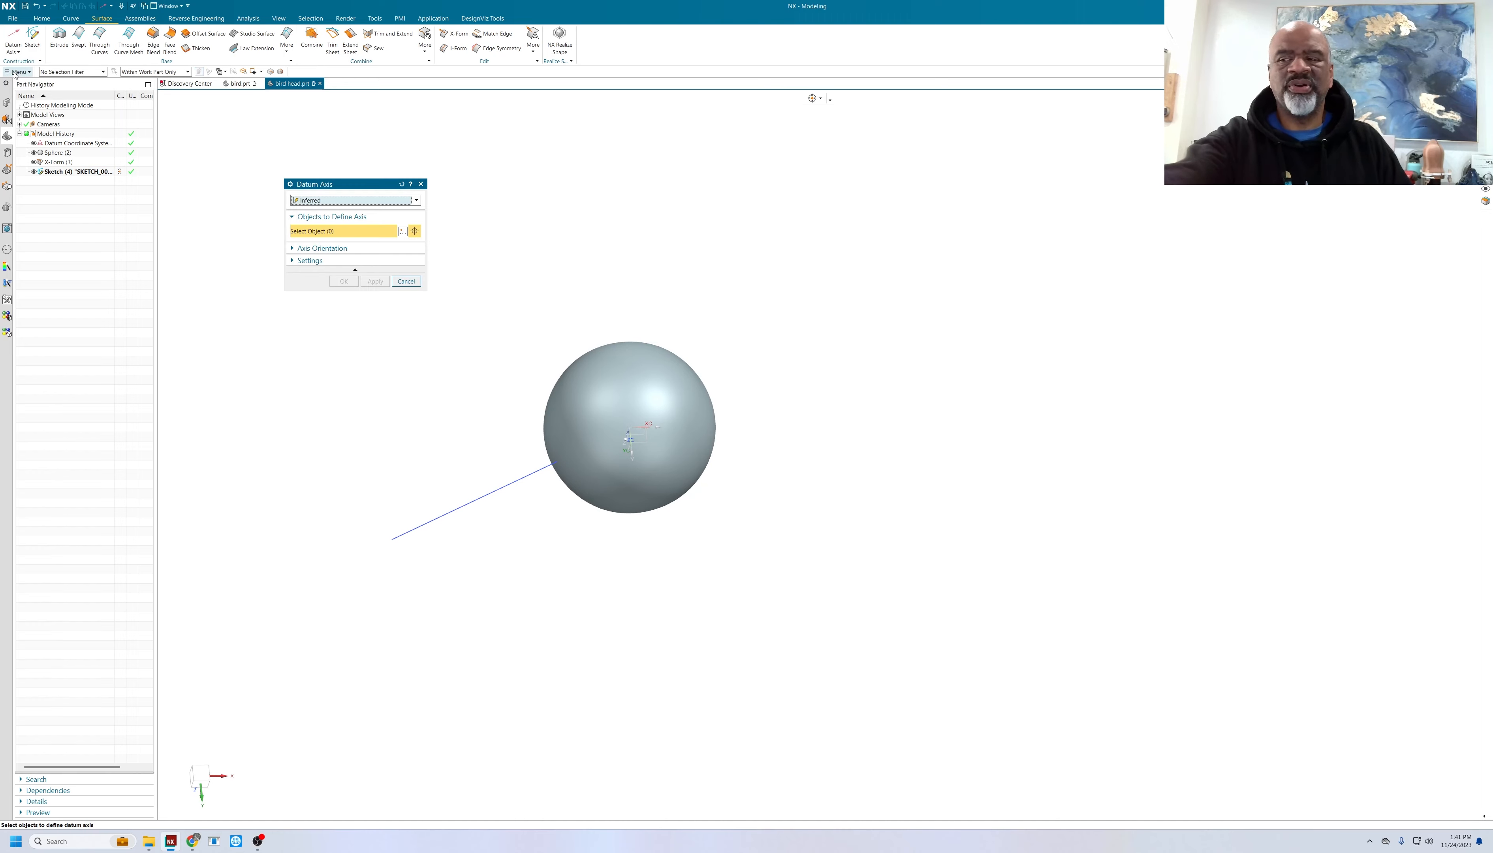
left_click(438, 518)
left_click(342, 281)
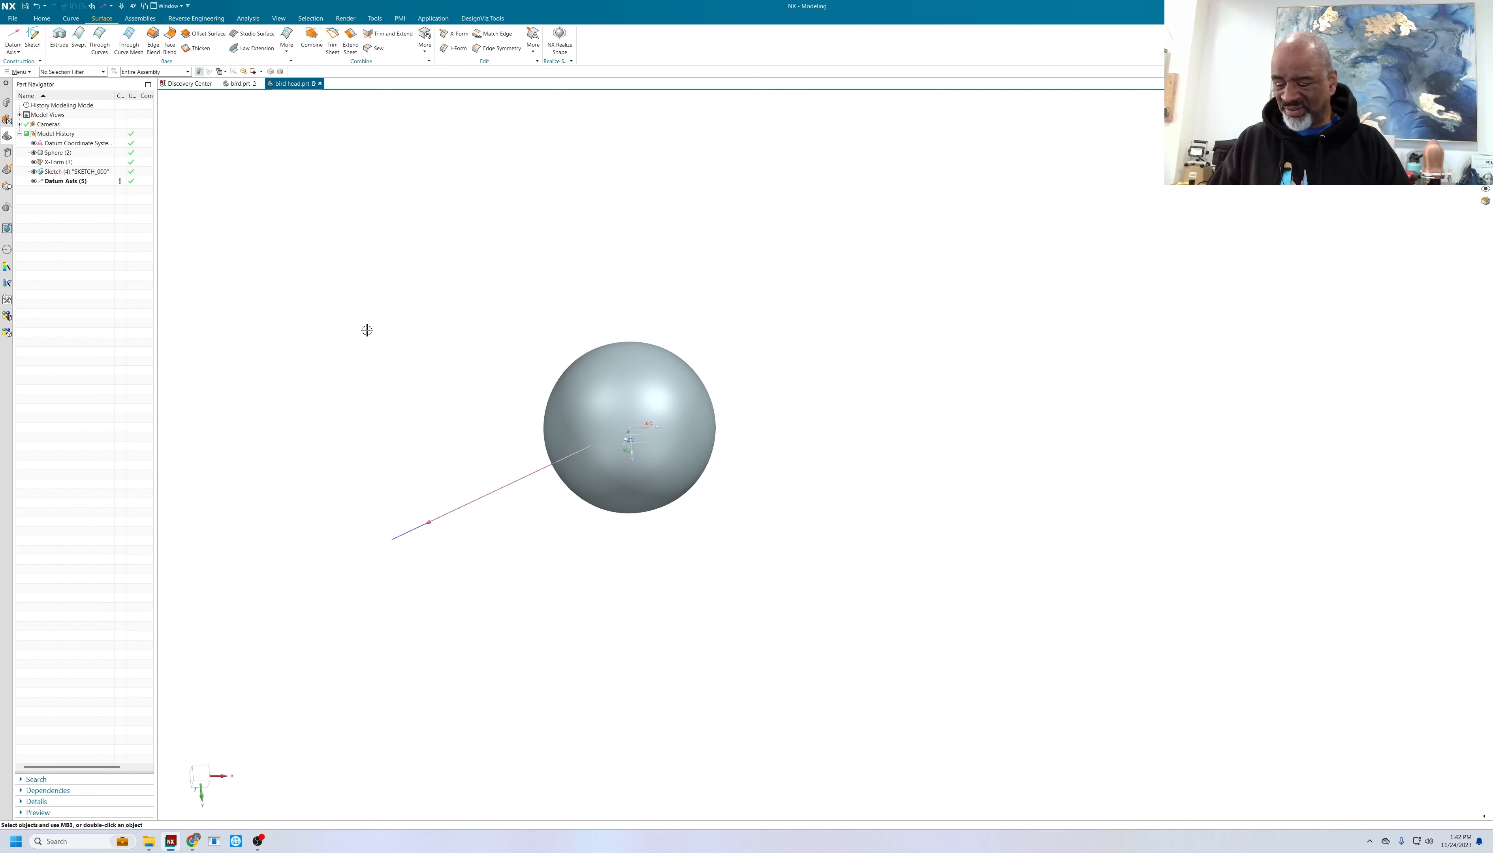
- Hide the sketch containing the slanted line
key("ctrl+b")
left_click(409, 544)
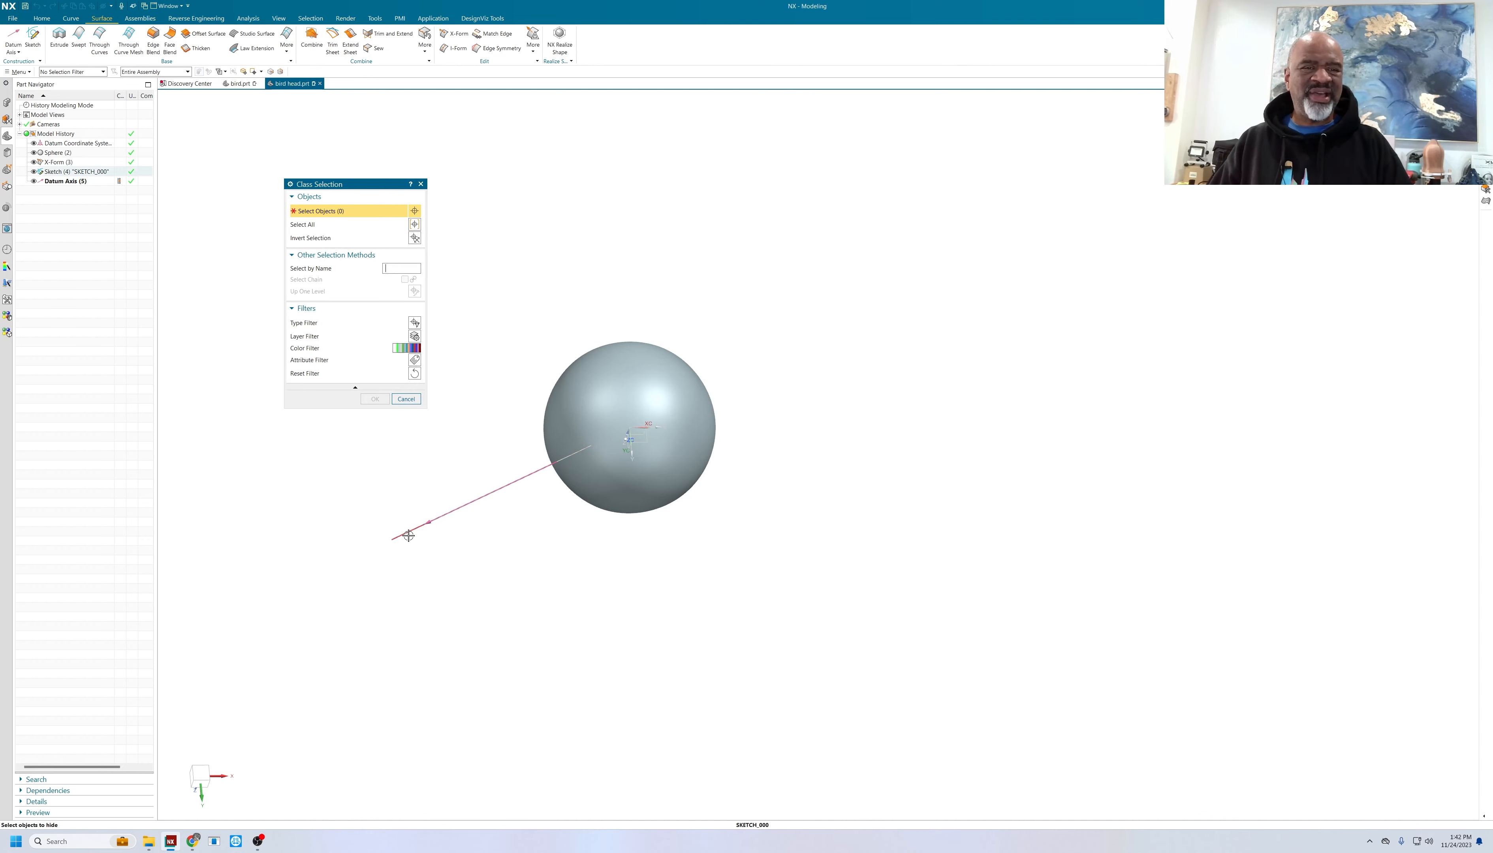
left_click(375, 399)
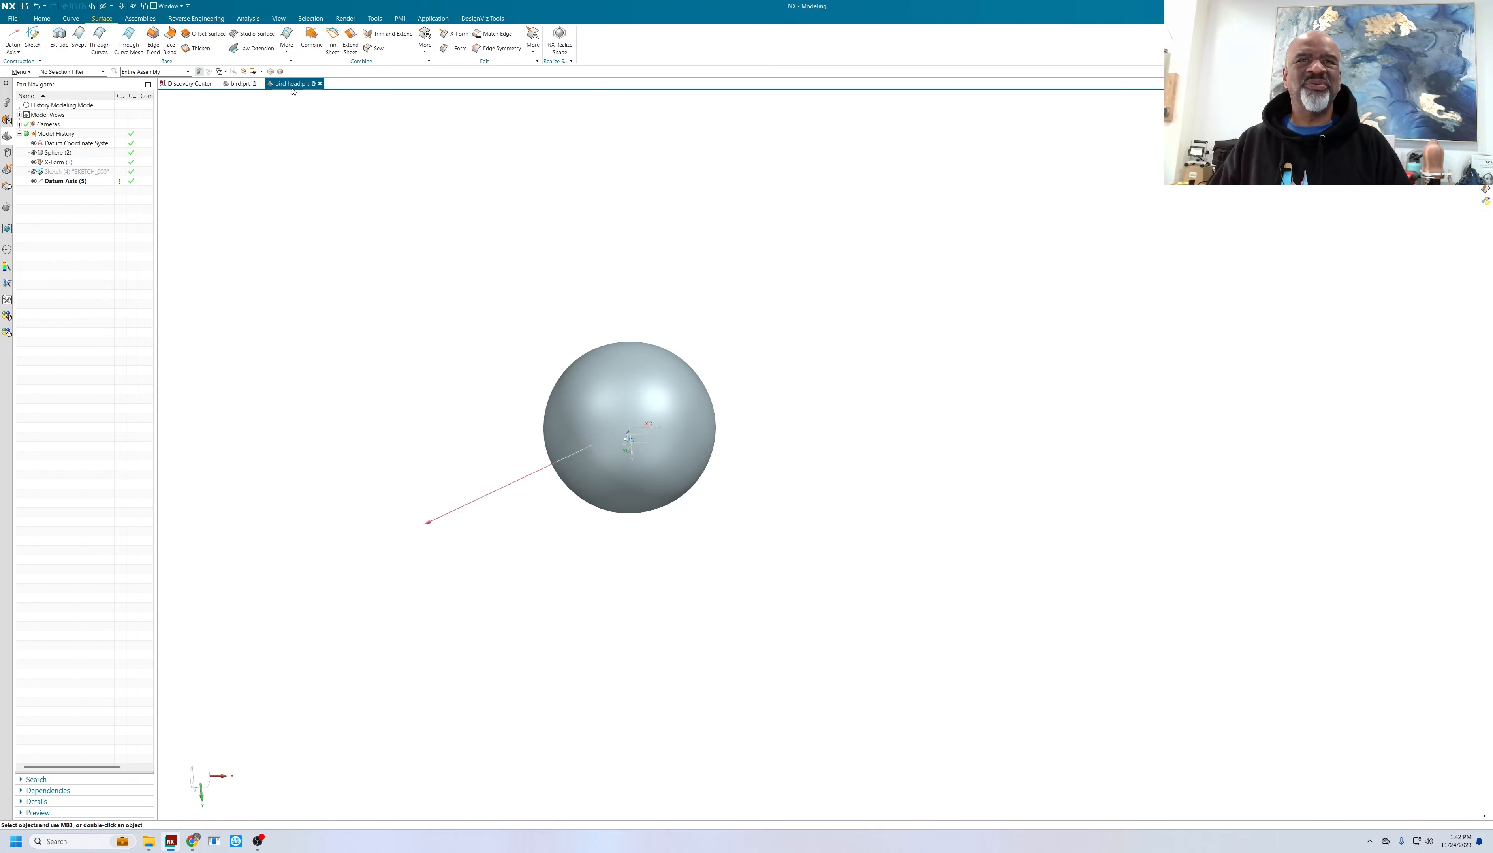
- Switch to bird.prt and examine the finished turkey's head profile and whole figure as a shape reference
left_click(240, 83)
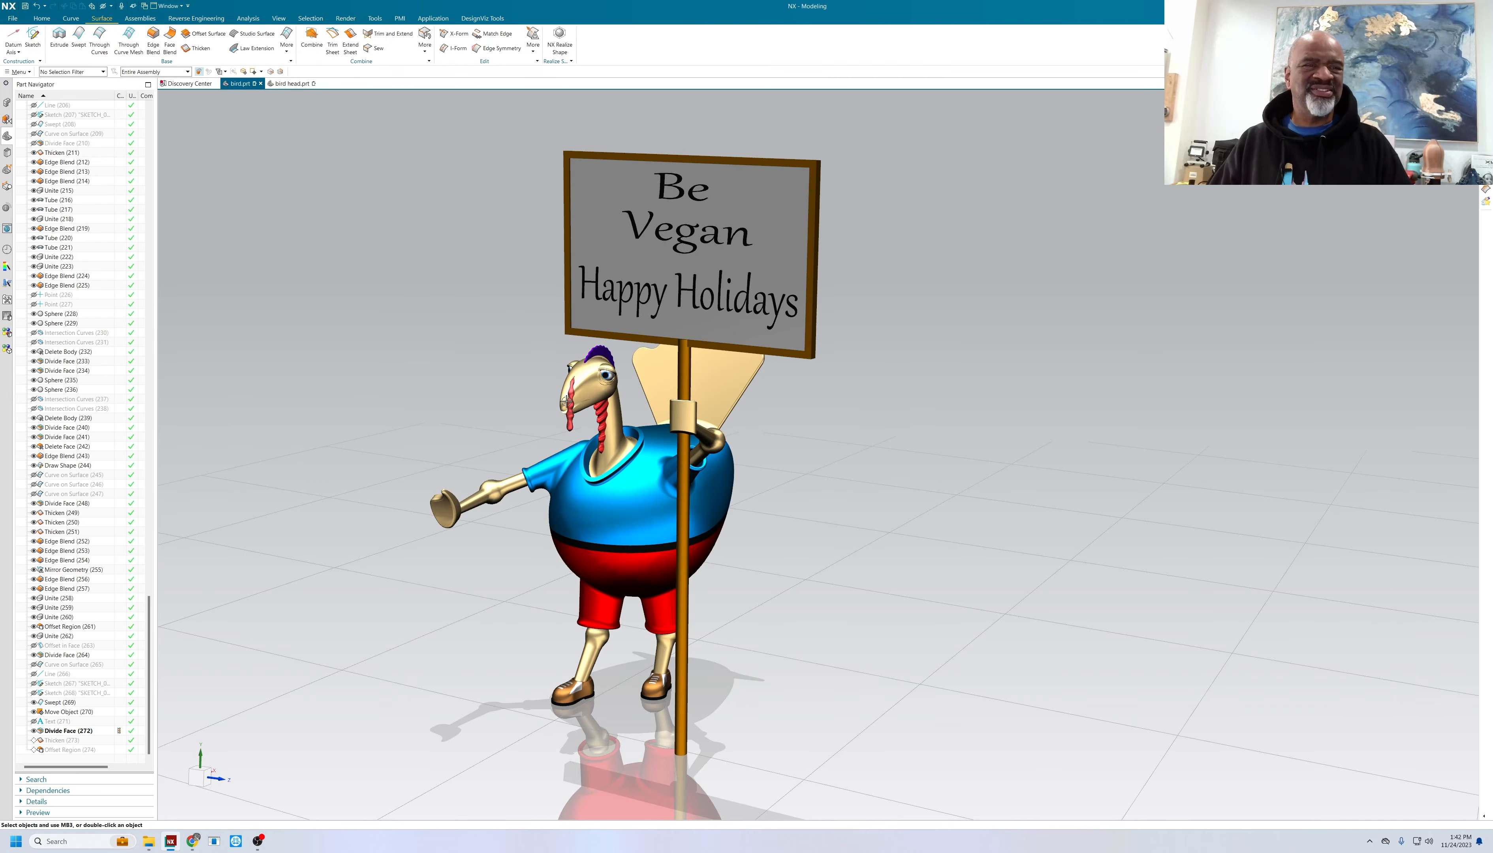
scroll(826, 425, "up", 3)
middle_click_drag(783, 416, 671, 427)
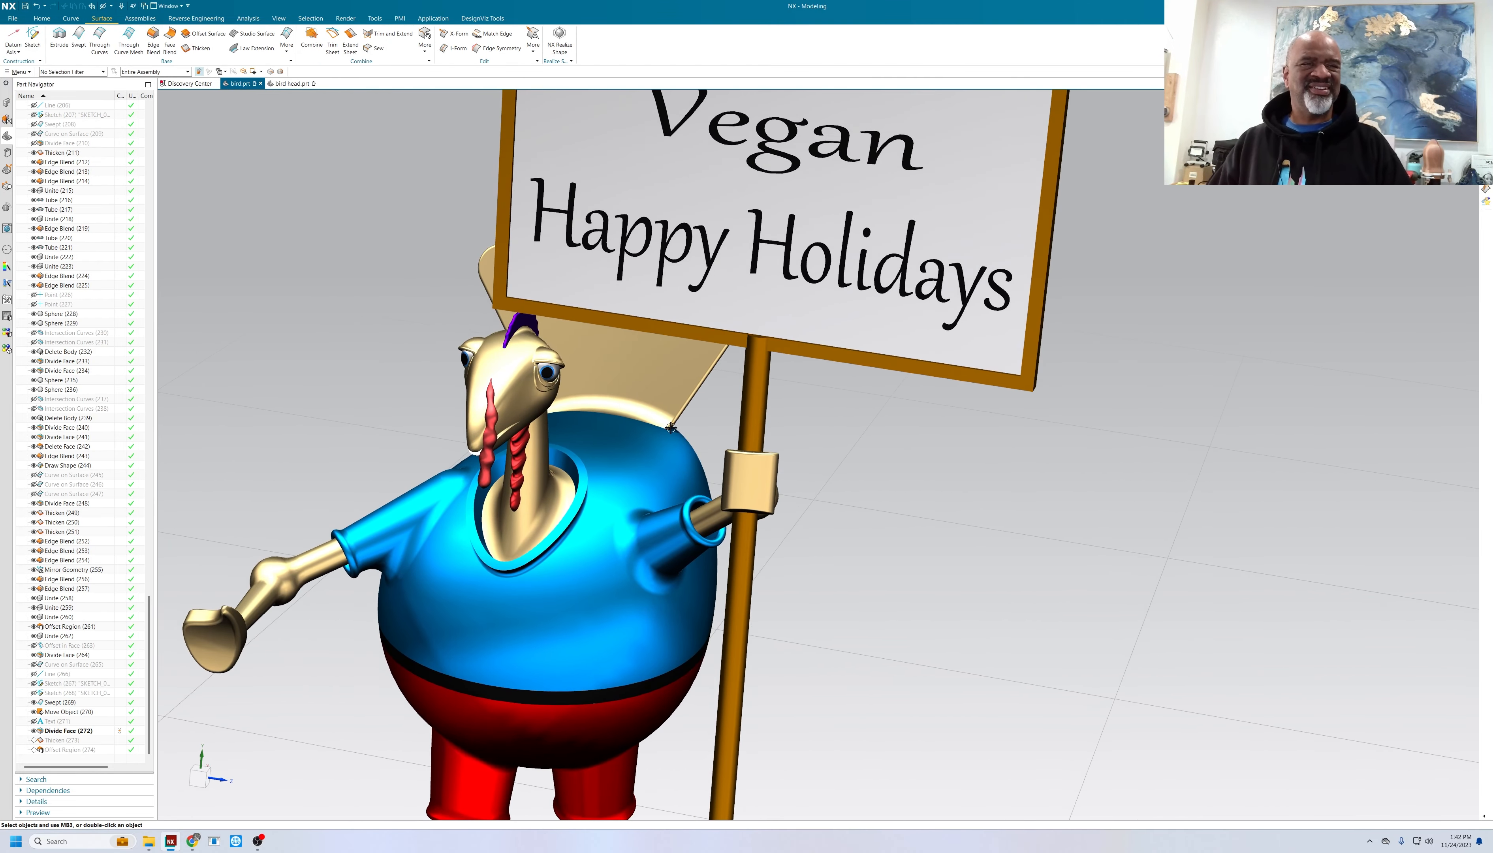
middle_click_drag(440, 371, 338, 359)
scroll(442, 432, "up", 2)
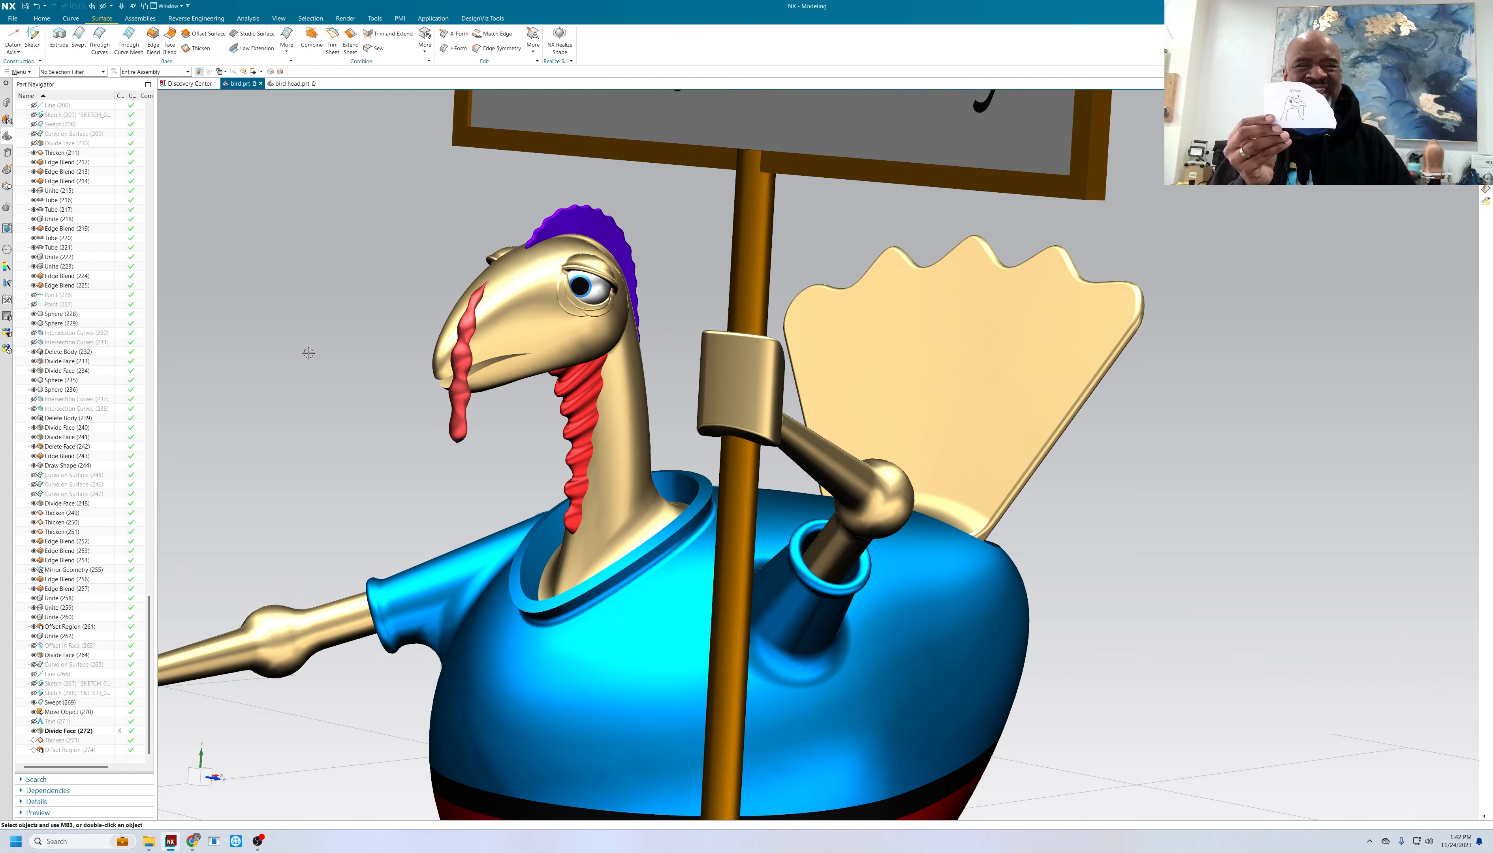
middle_click_drag(308, 353, 301, 348)
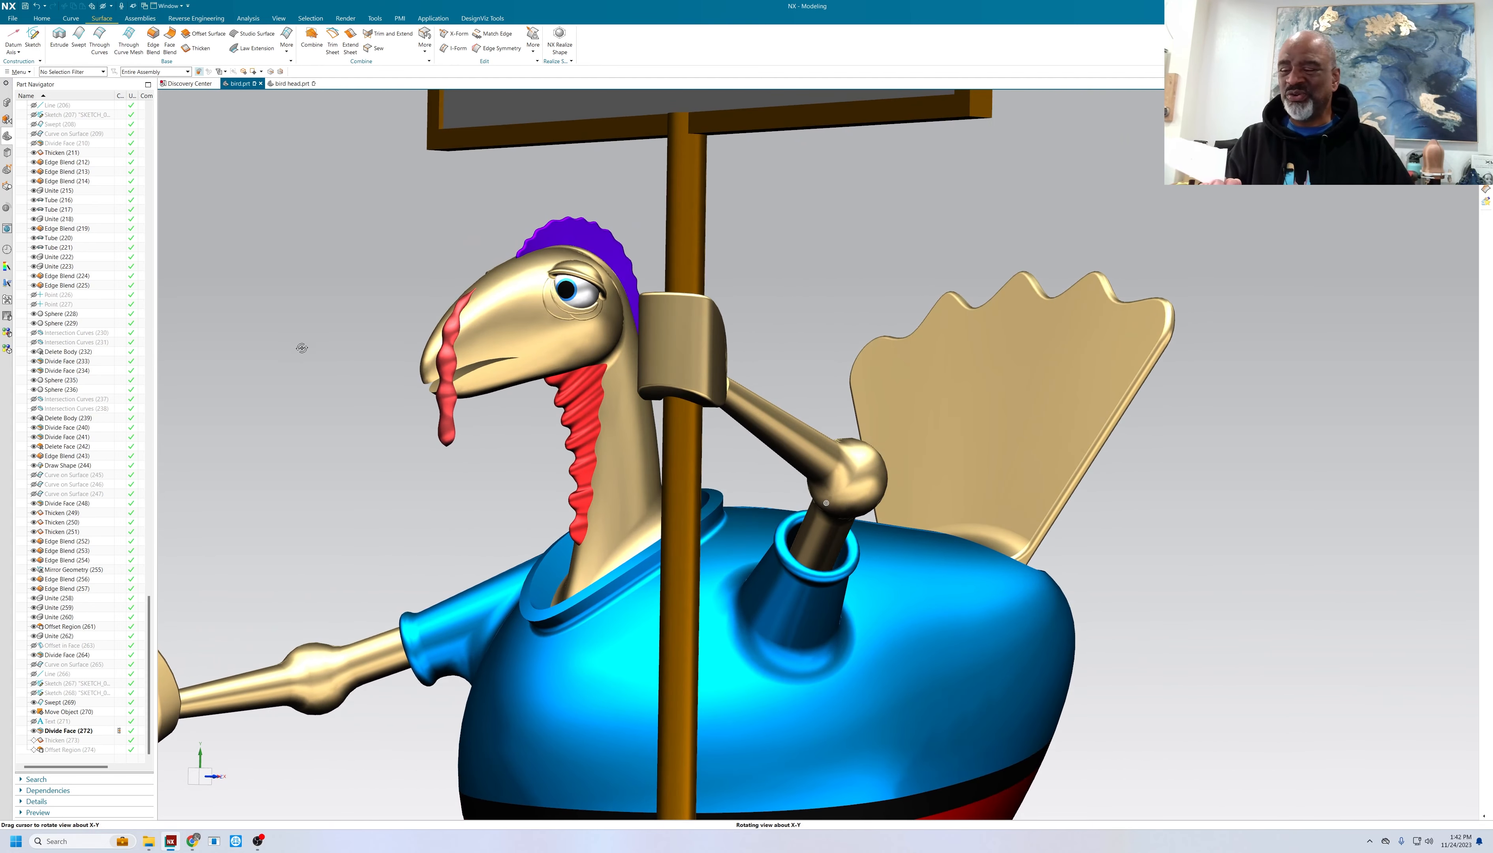
scroll(299, 343, "down", 5)
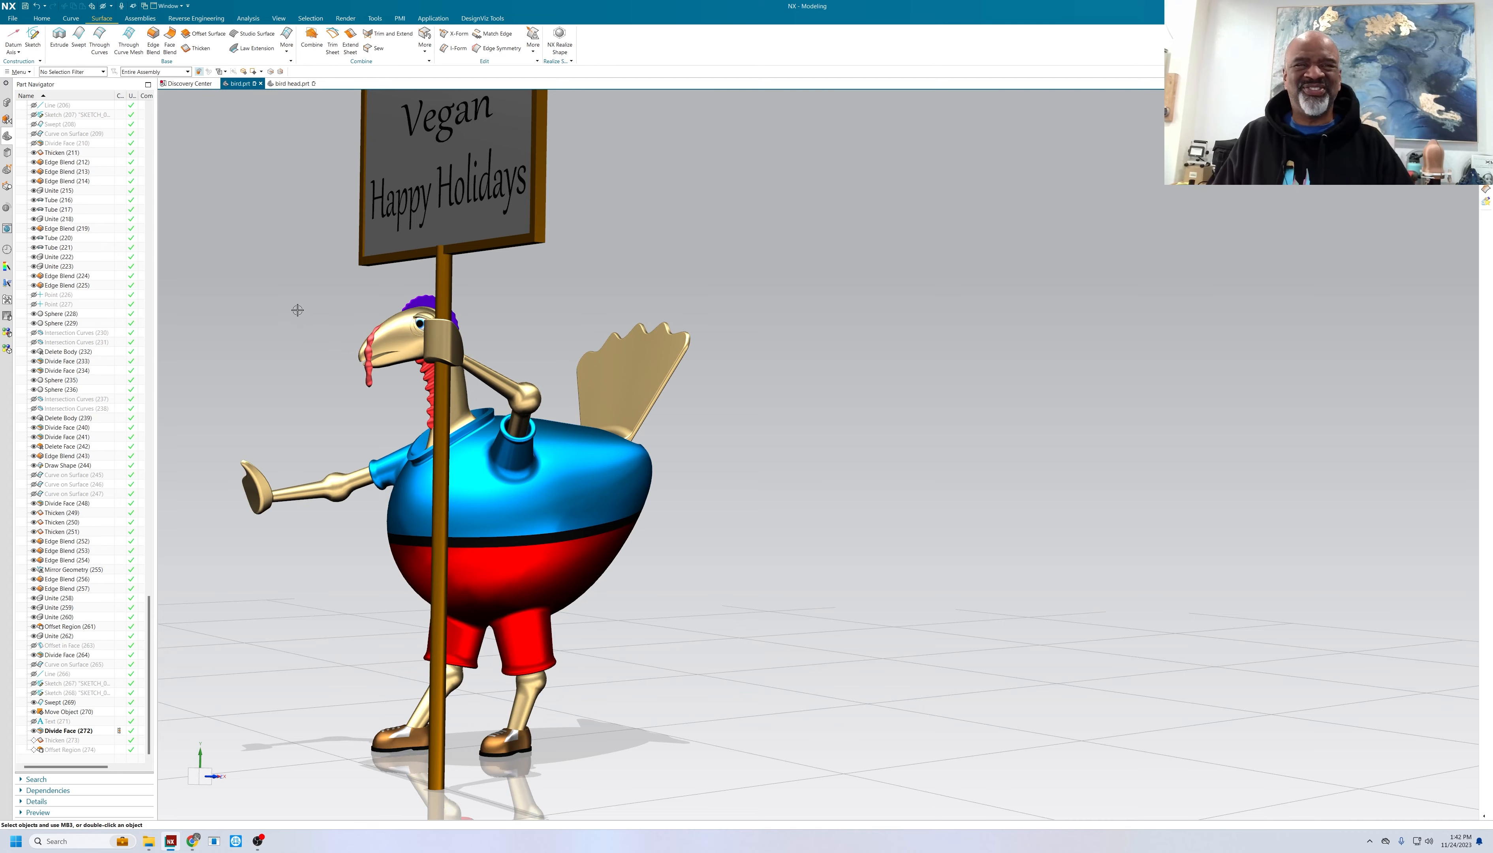
middle_click_drag(297, 310, 329, 204, "shift")
scroll(340, 338, "down", 2)
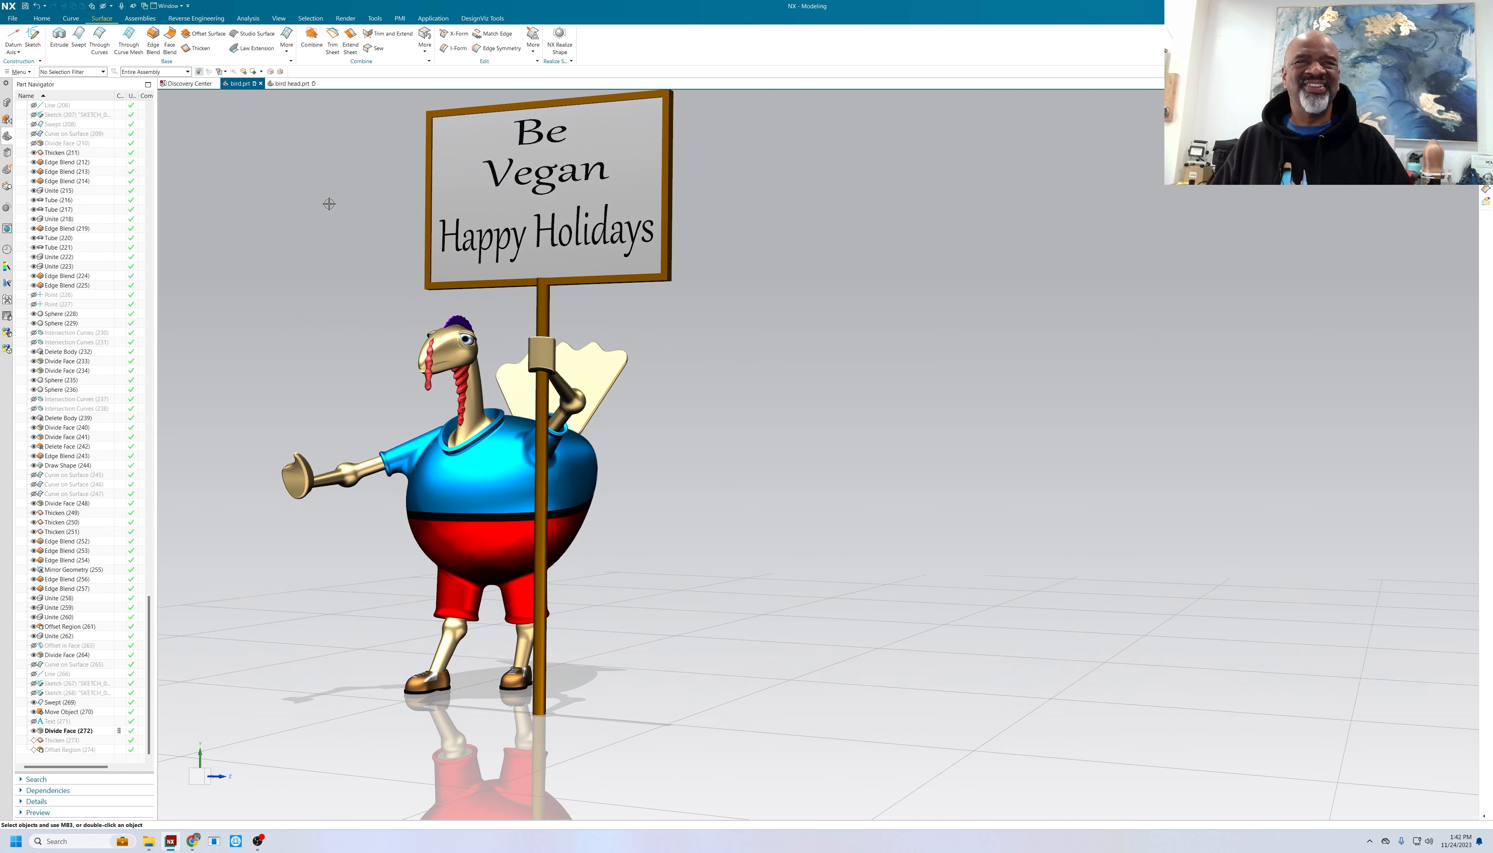
- Return to bird head.prt, start X-Form on the sphere, and set the Move method to Vector along the datum axis
left_click(286, 83)
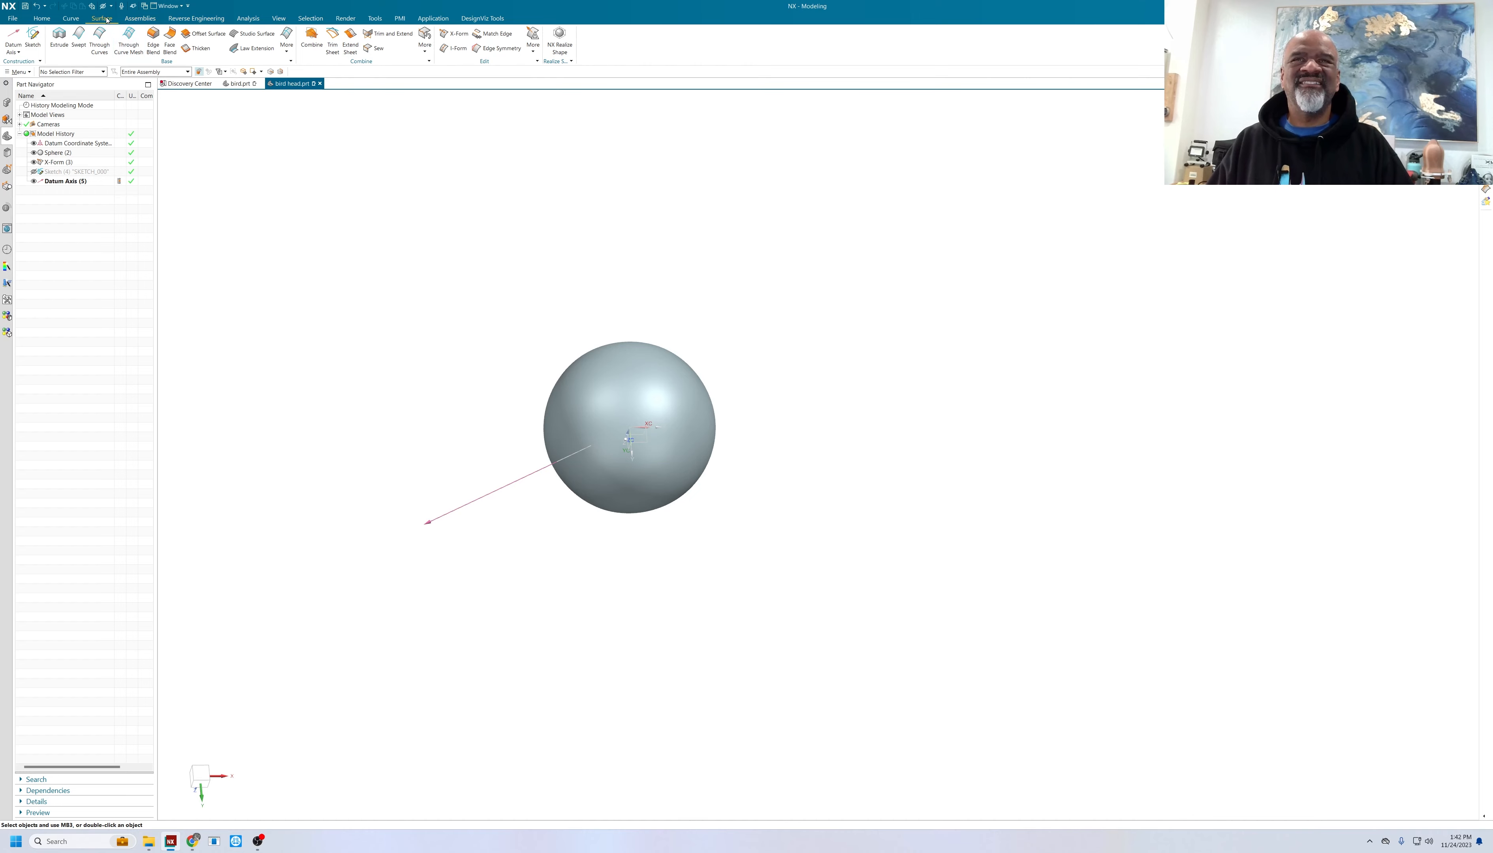
left_click(454, 34)
left_click(598, 378)
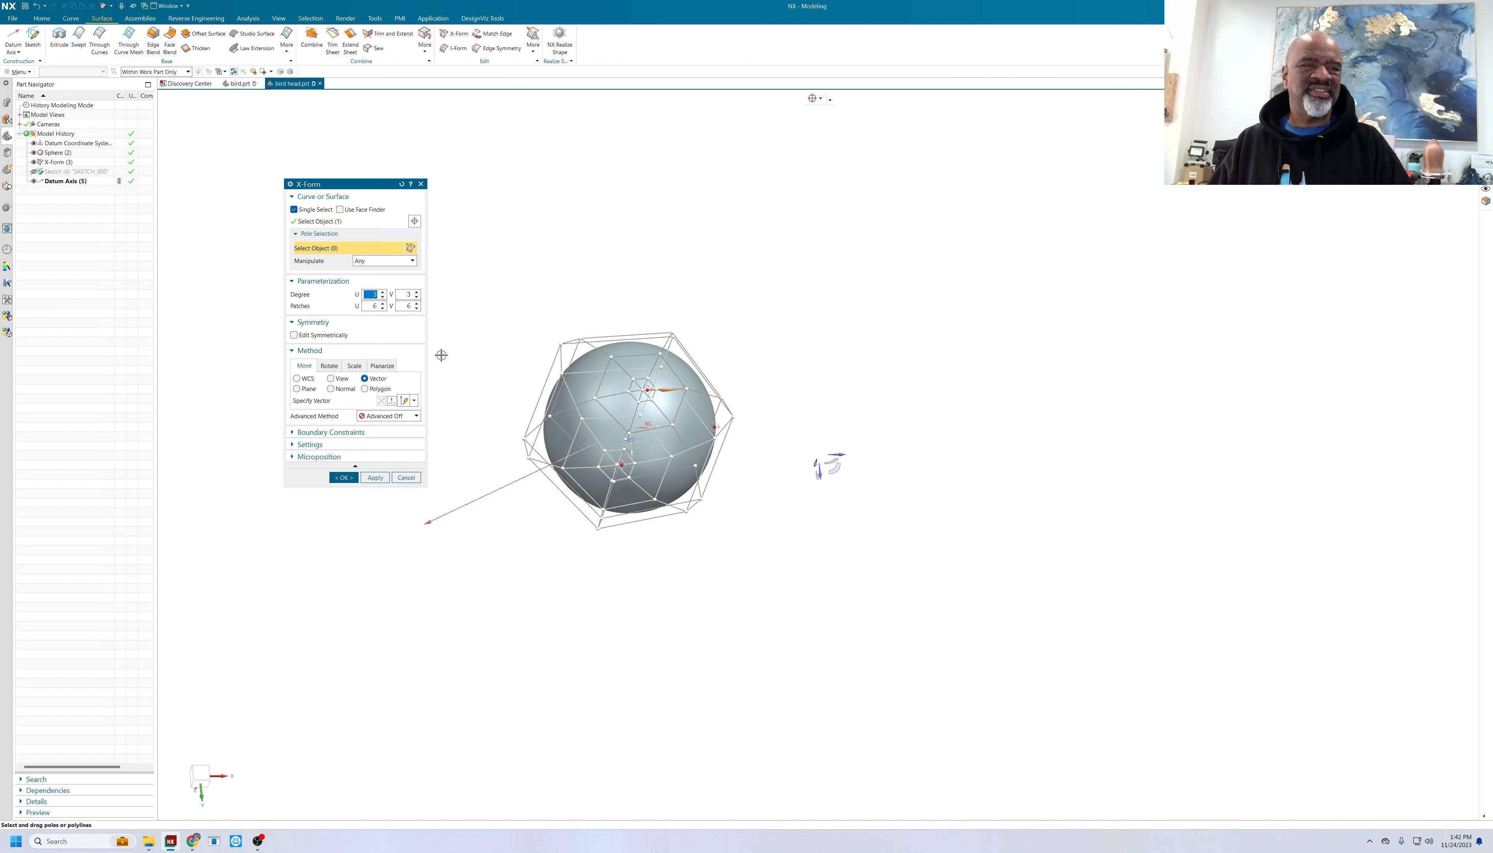
middle_click_drag(472, 283, 465, 313)
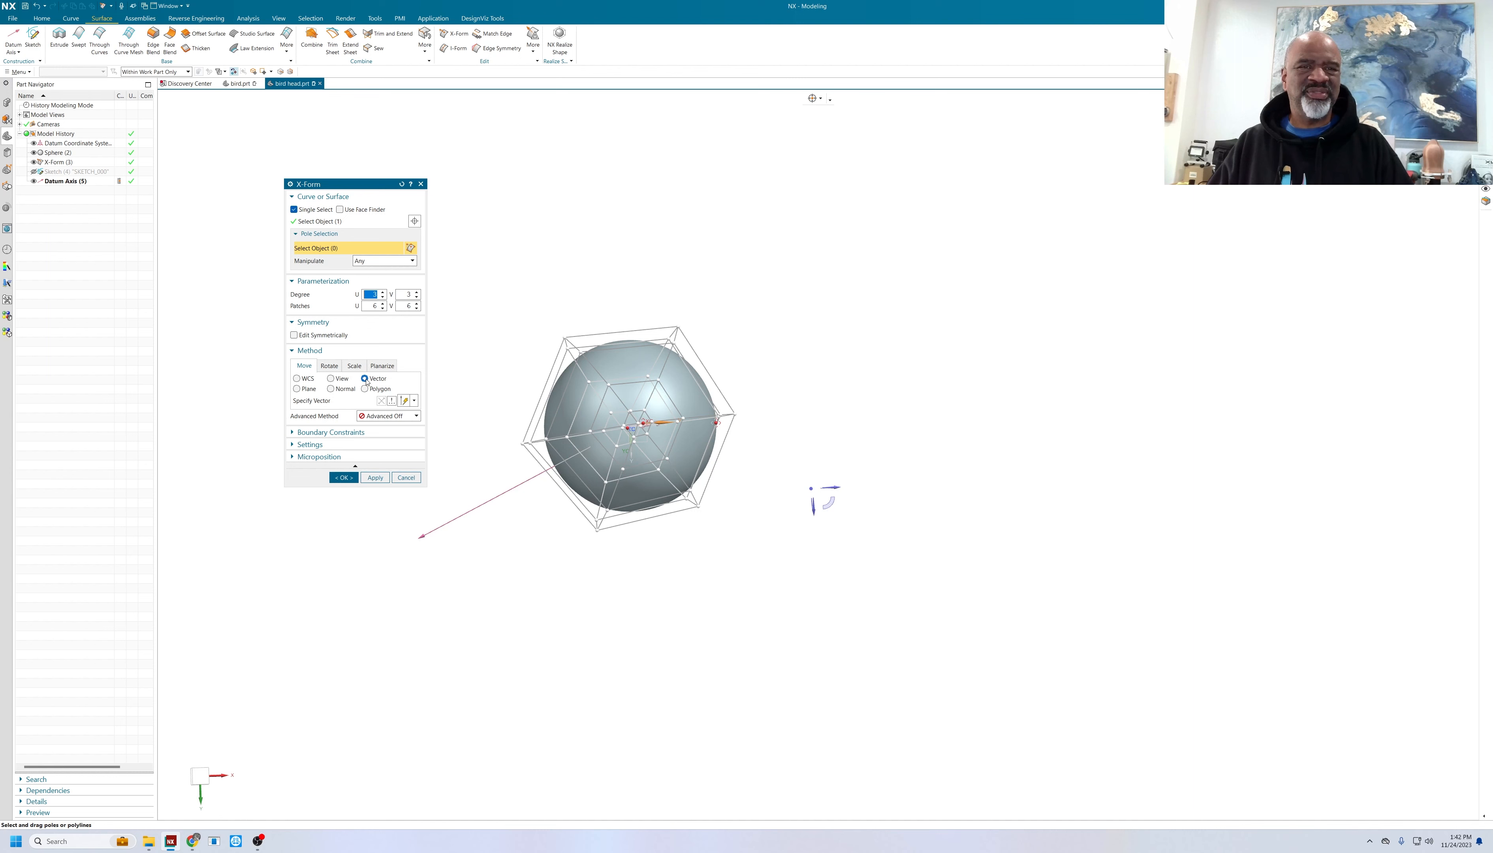
left_click(331, 378)
left_click(364, 378)
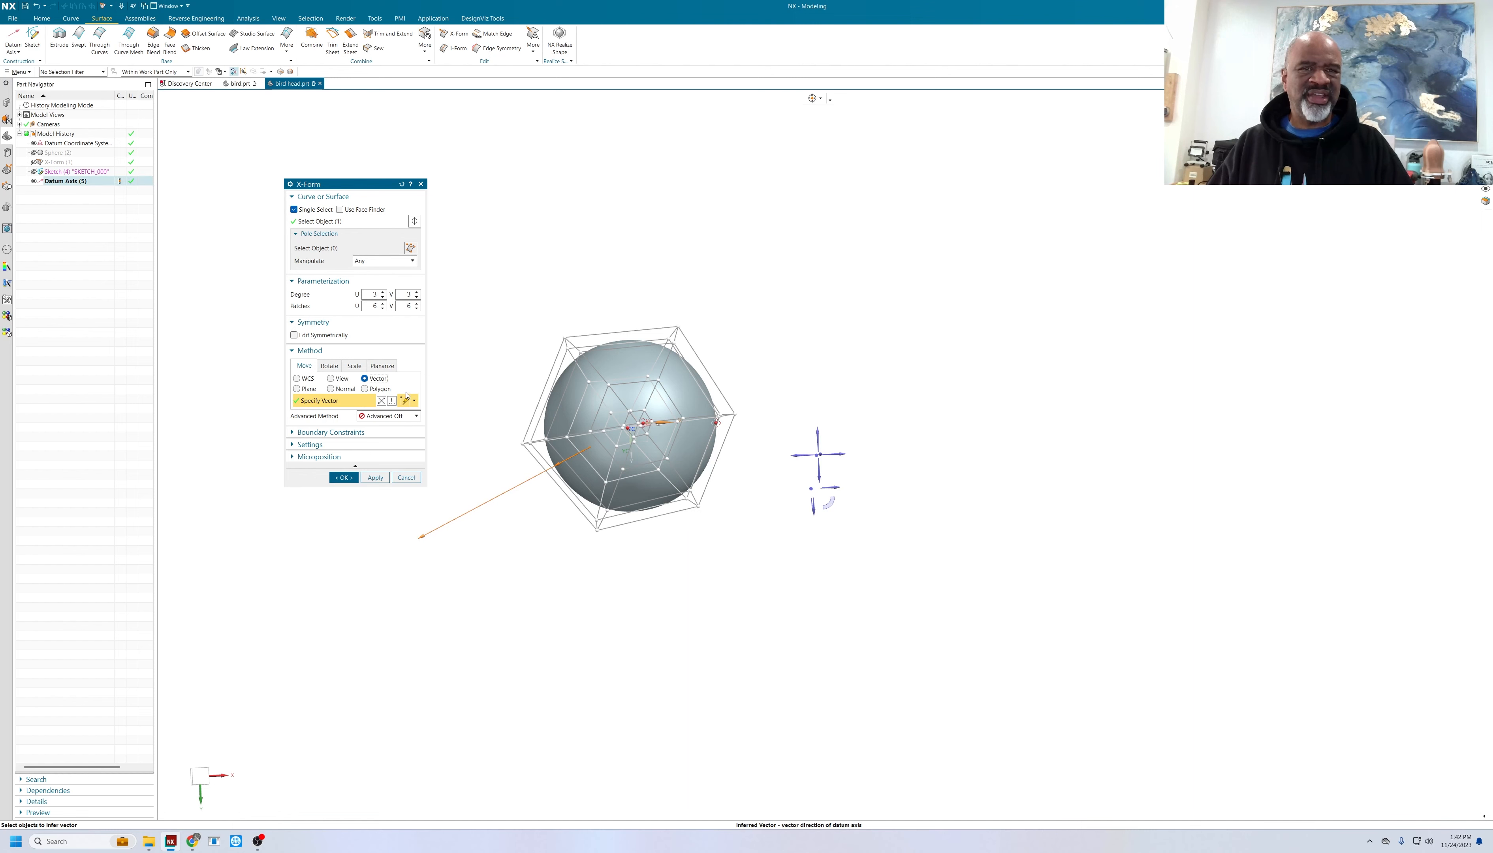
- Select the five poles on the side of the sphere's control cage that faces along the datum axis
middle_click_drag(486, 350, 481, 393)
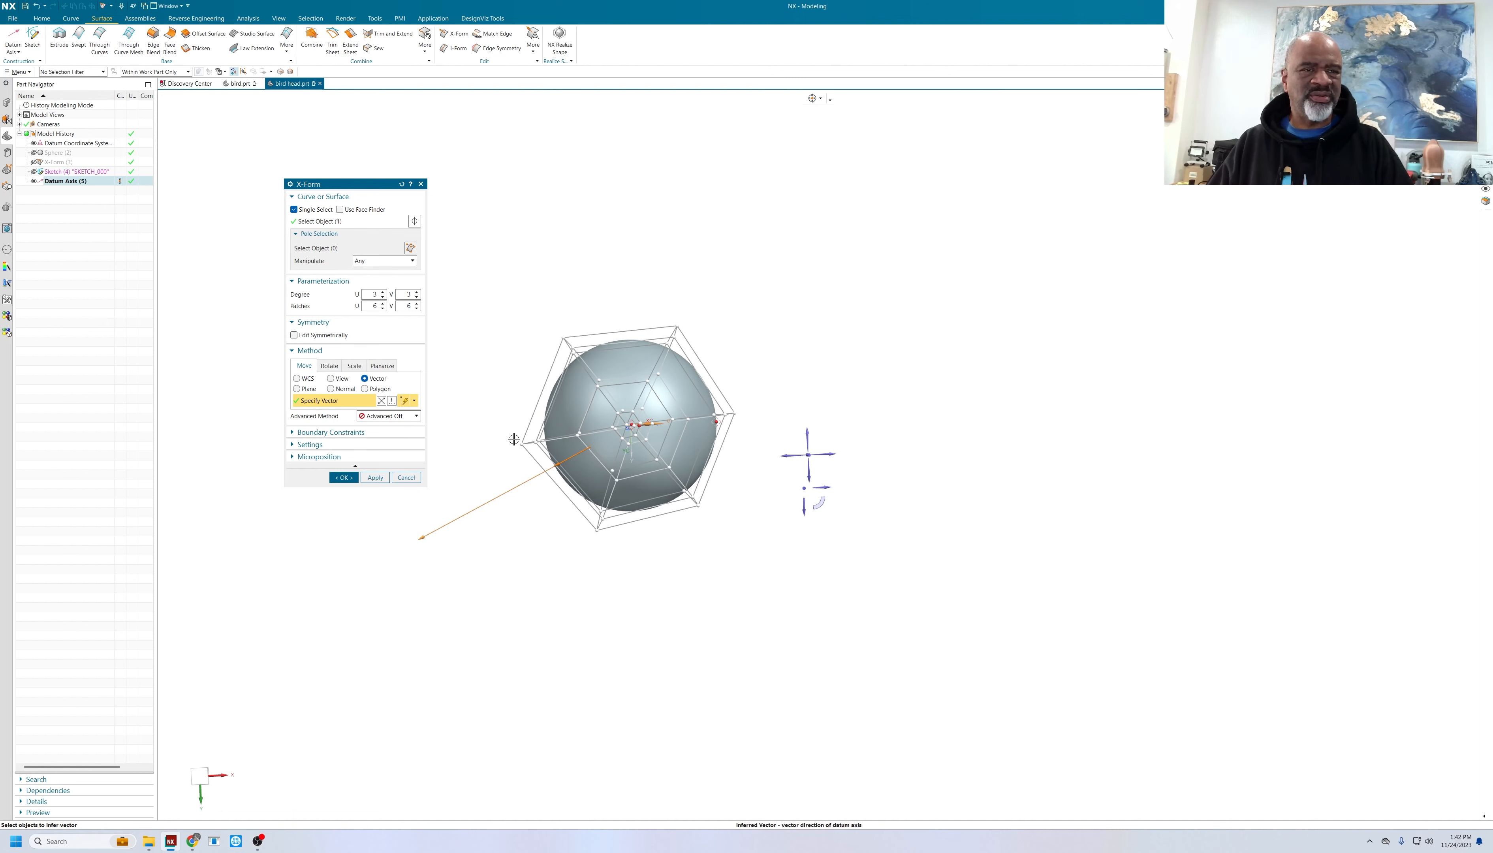
scroll(514, 439, "up", 2)
left_click(526, 447)
middle_click_drag(496, 392, 496, 399)
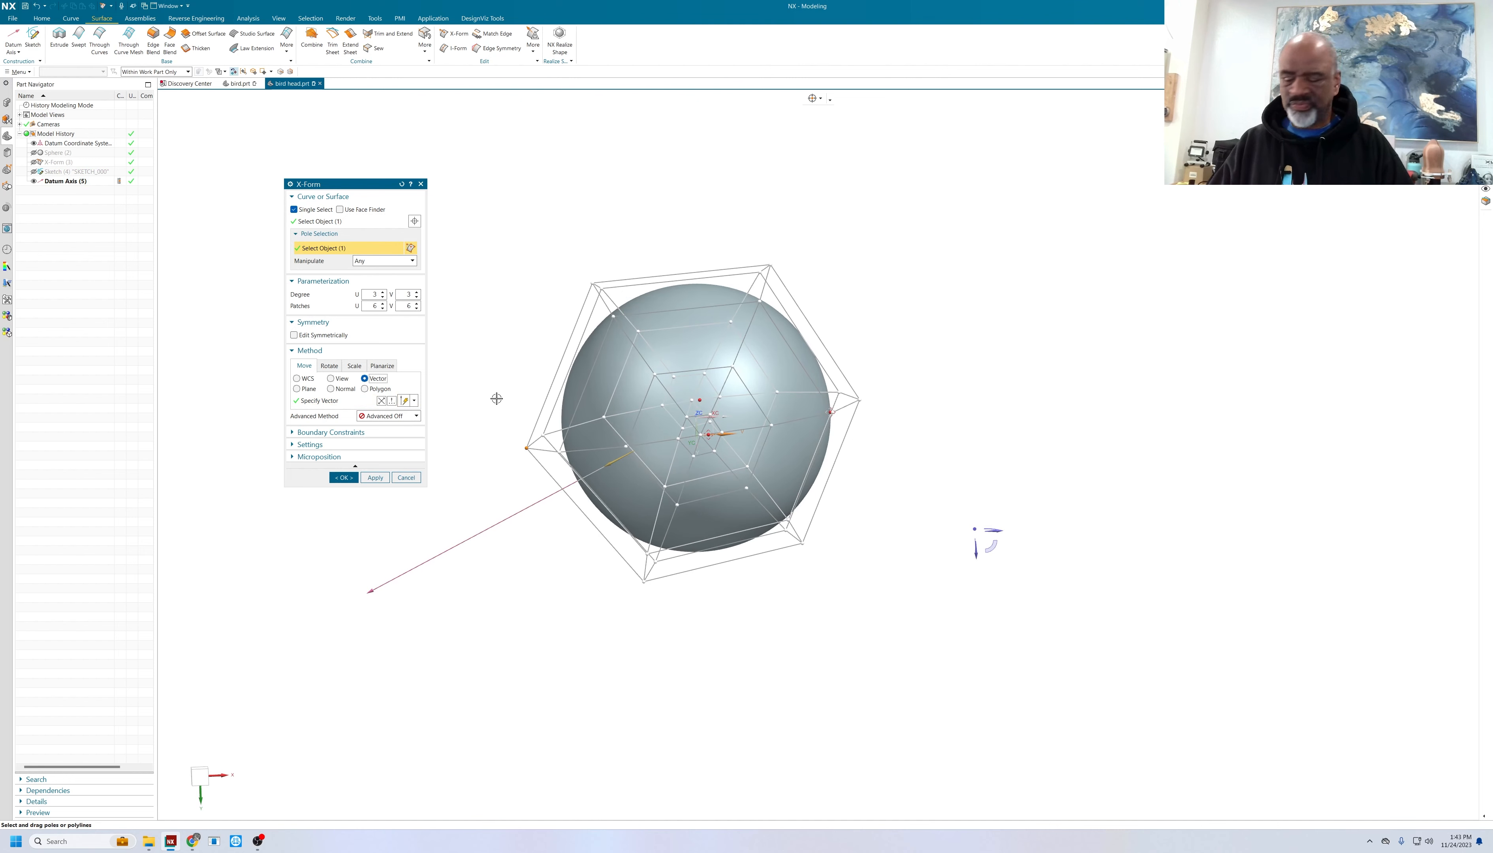
left_click(544, 435)
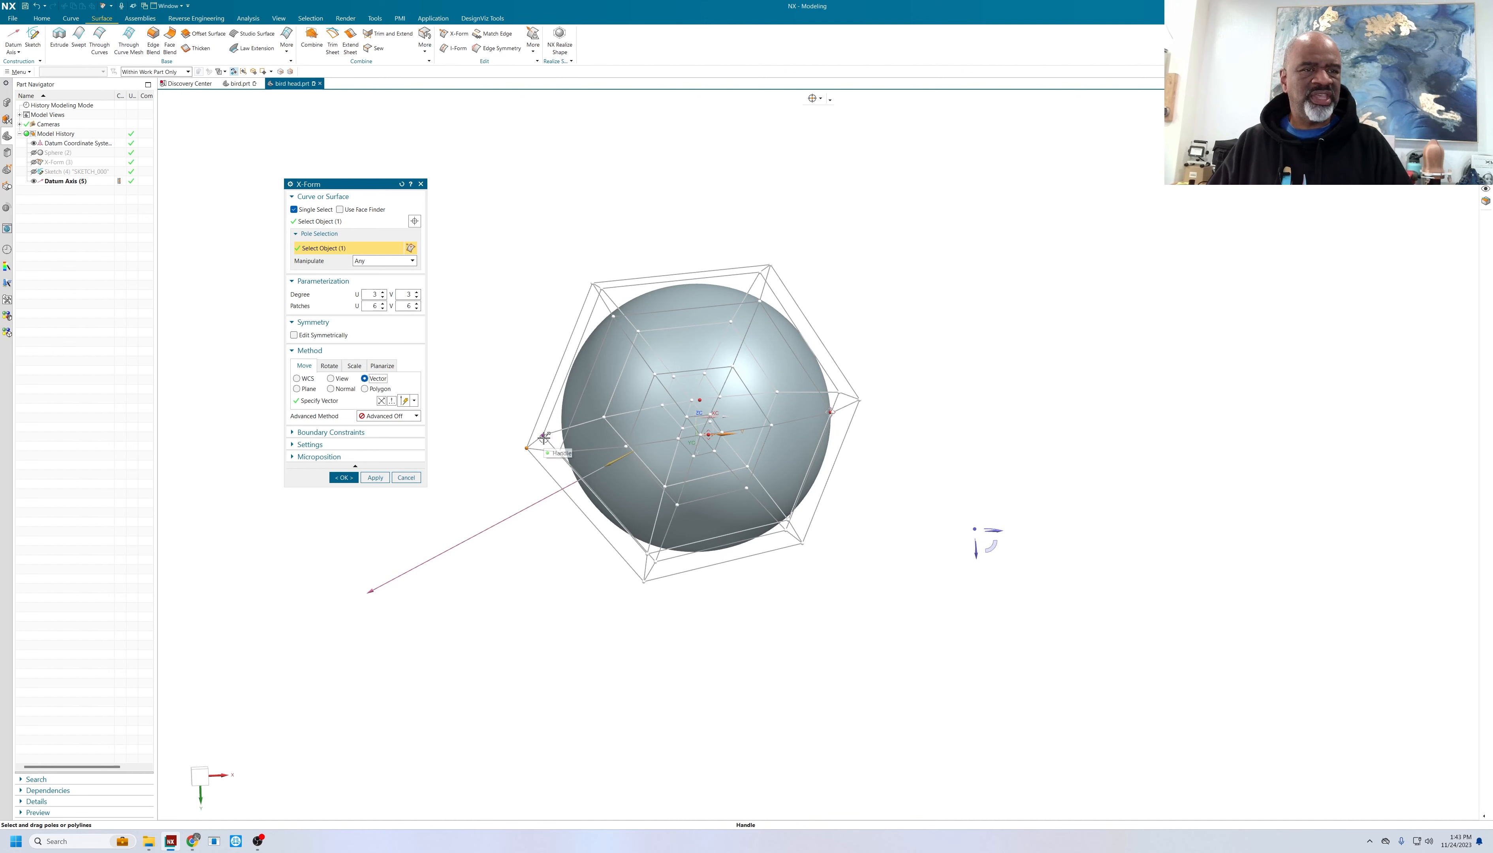
left_click(604, 418)
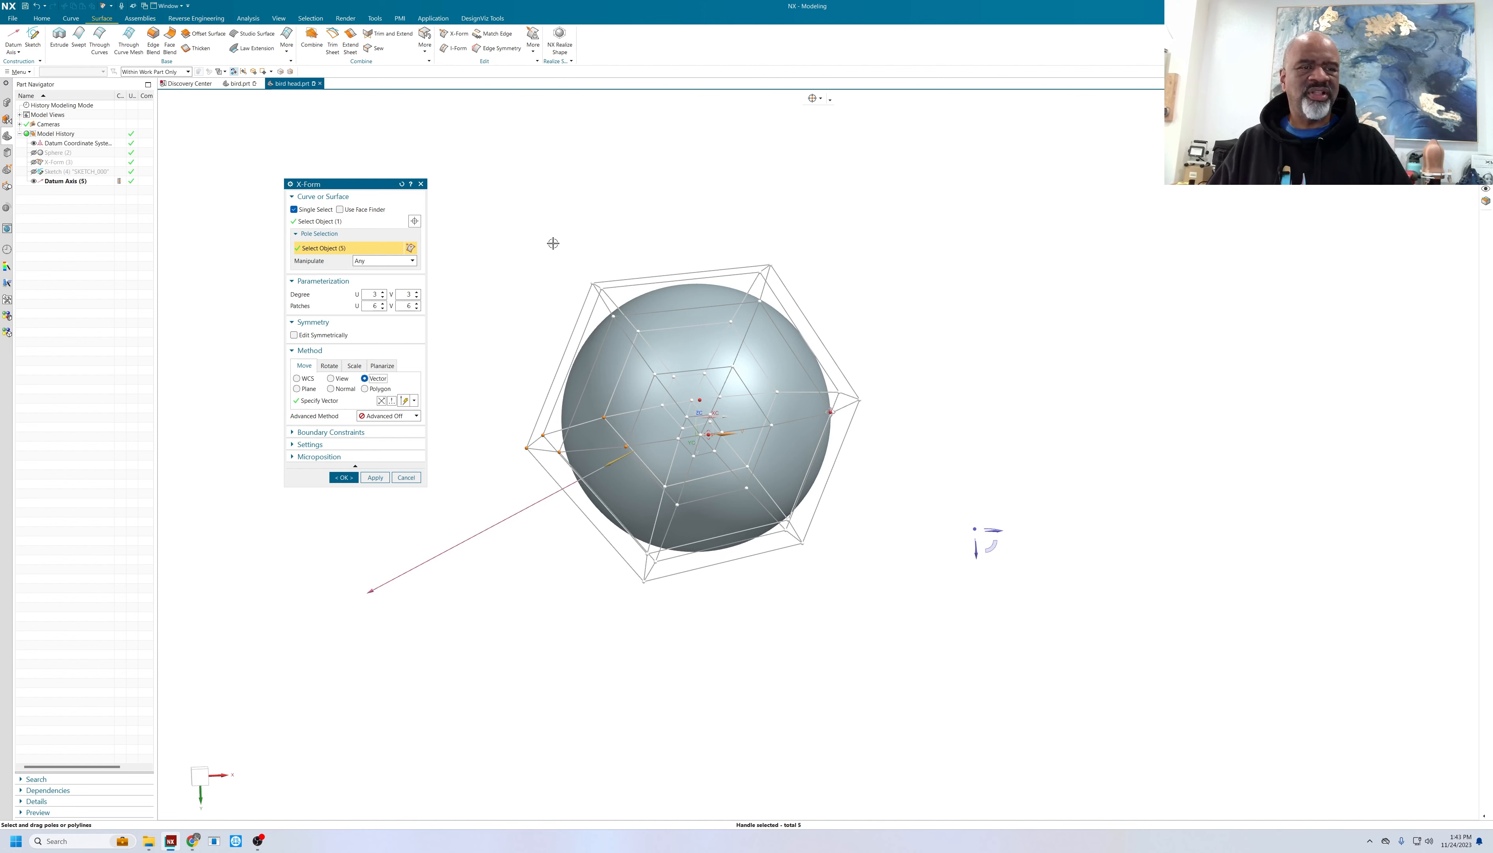
mouse_move(553, 240)
middle_mouse_down()
mouse_move(557, 254)
mouse_move(548, 233)
middle_mouse_up()
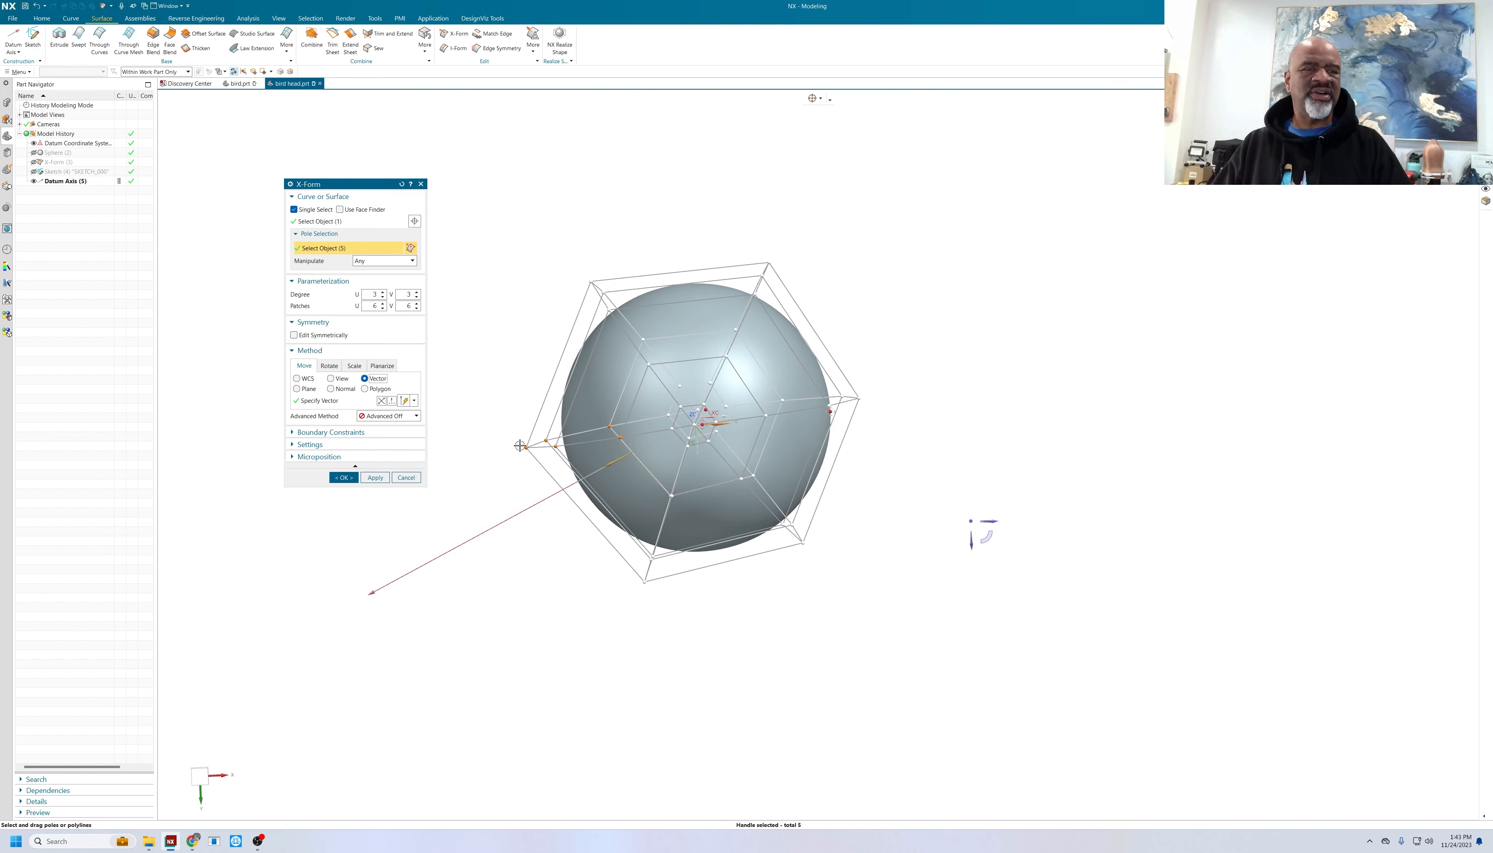
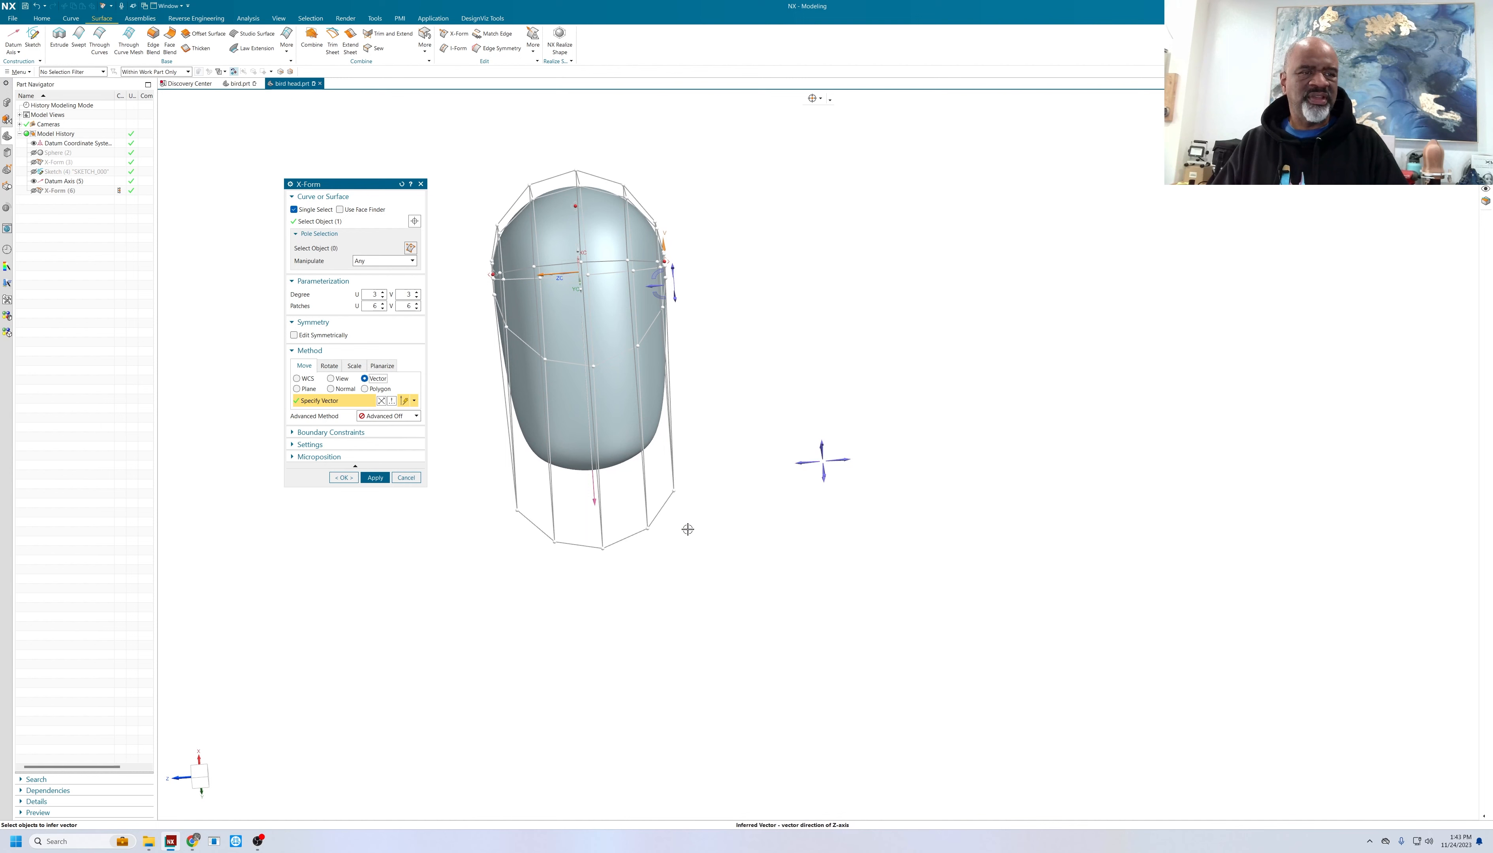
- Move the outer poles at the stretched end inward along the Z-axis from both sides to taper the beak, and accept the X-Form
left_click_drag(674, 491, 651, 492)
left_click_drag(514, 511, 588, 537)
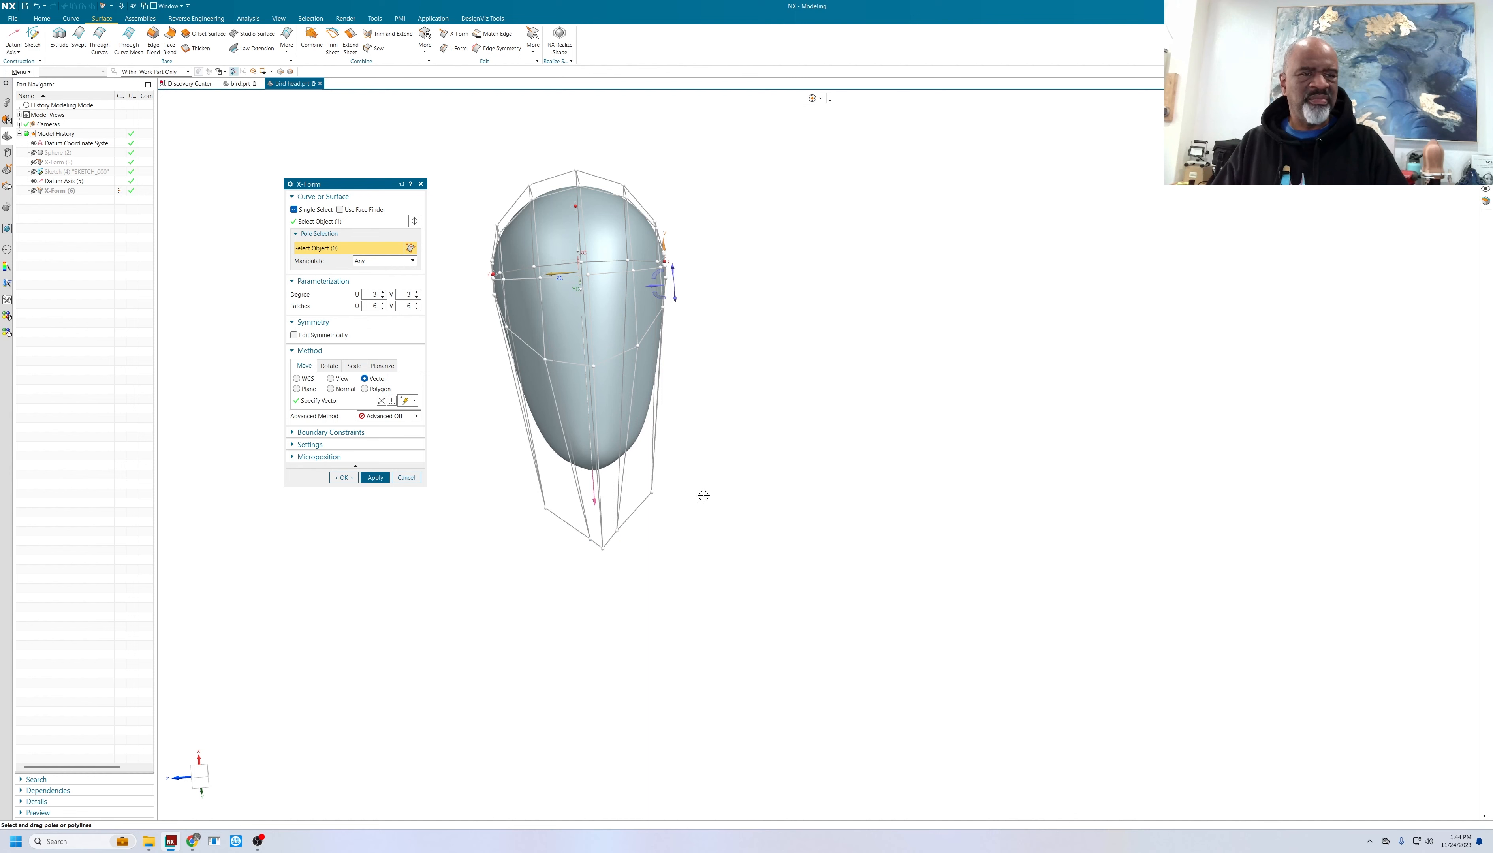
right_click_drag(711, 445, 697, 446)
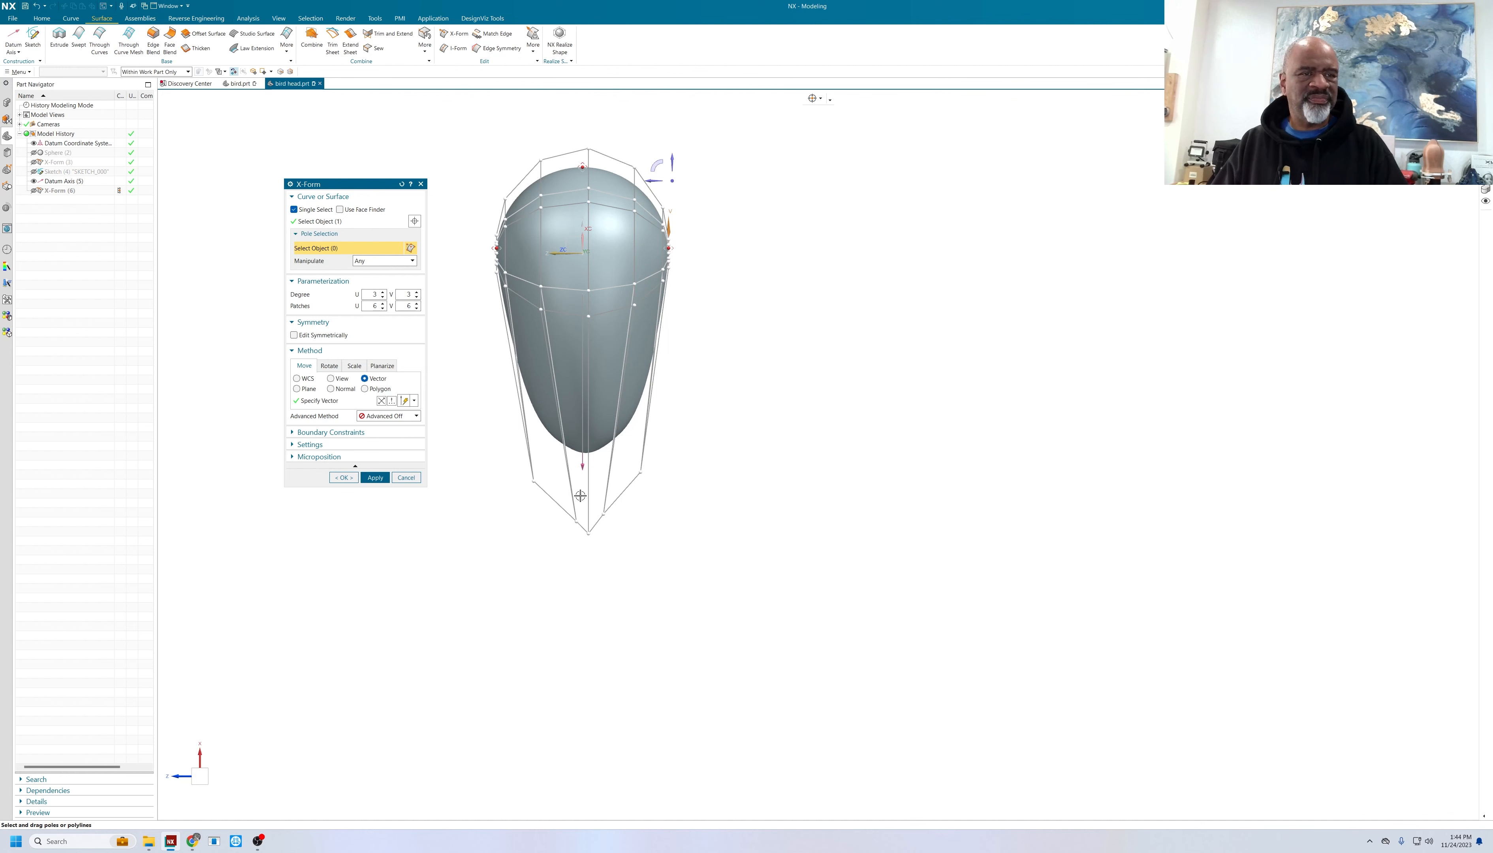
left_click_drag(535, 483, 582, 519)
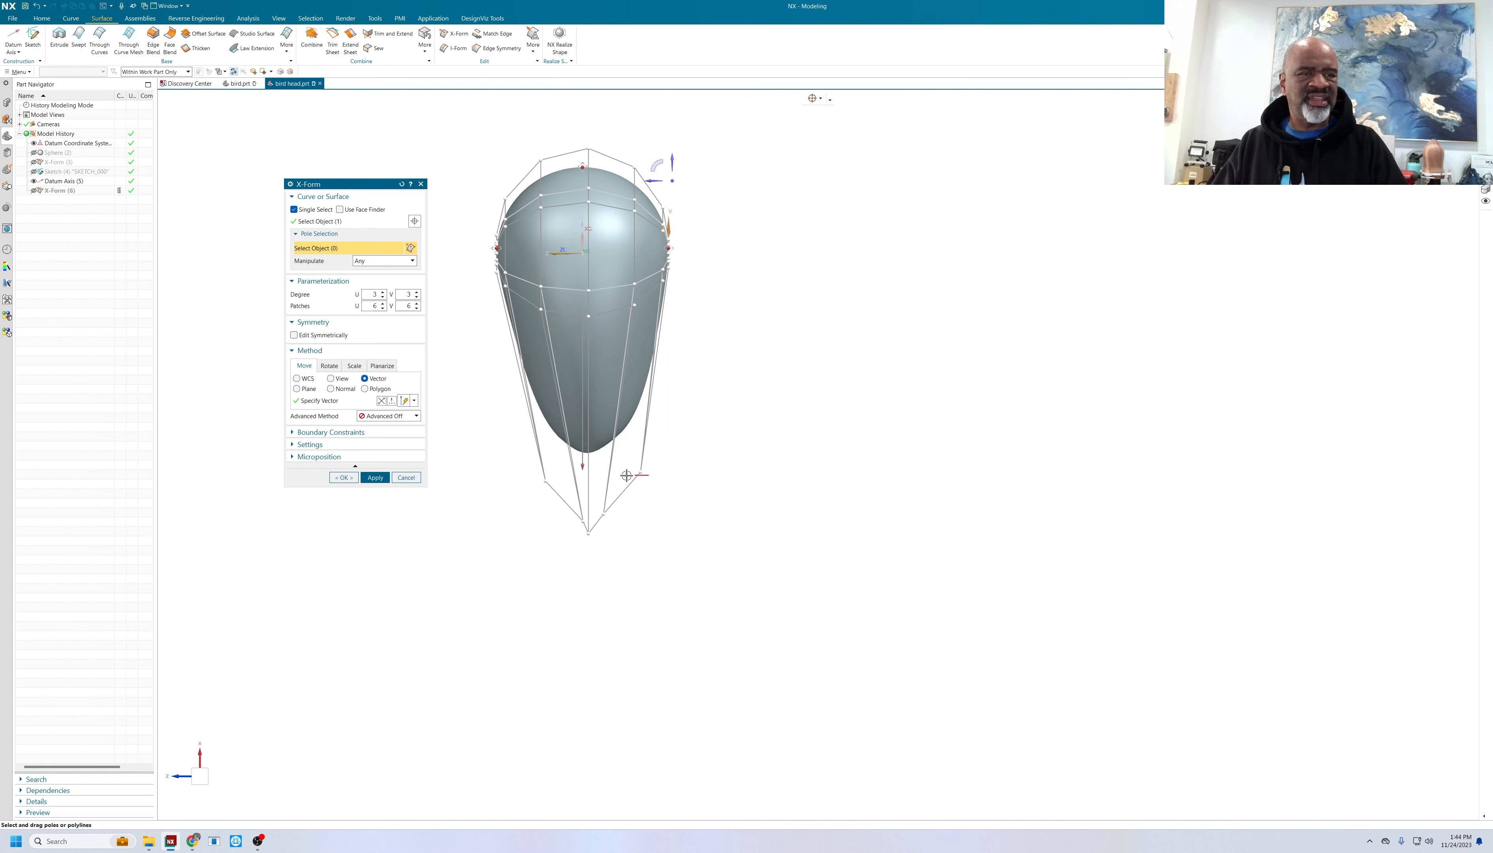
left_click_drag(641, 474, 628, 473)
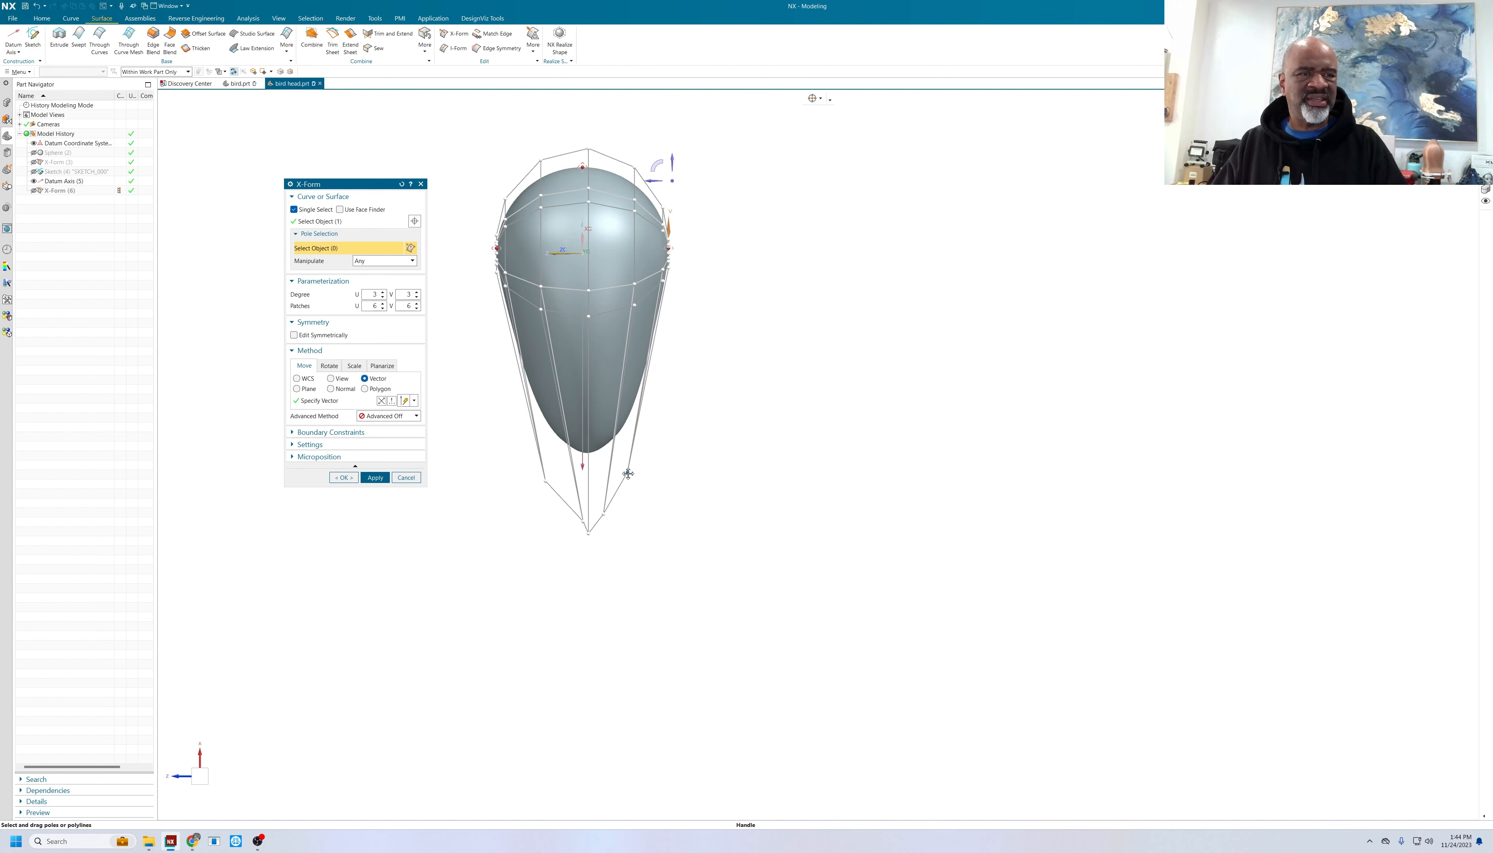
left_click(343, 478)
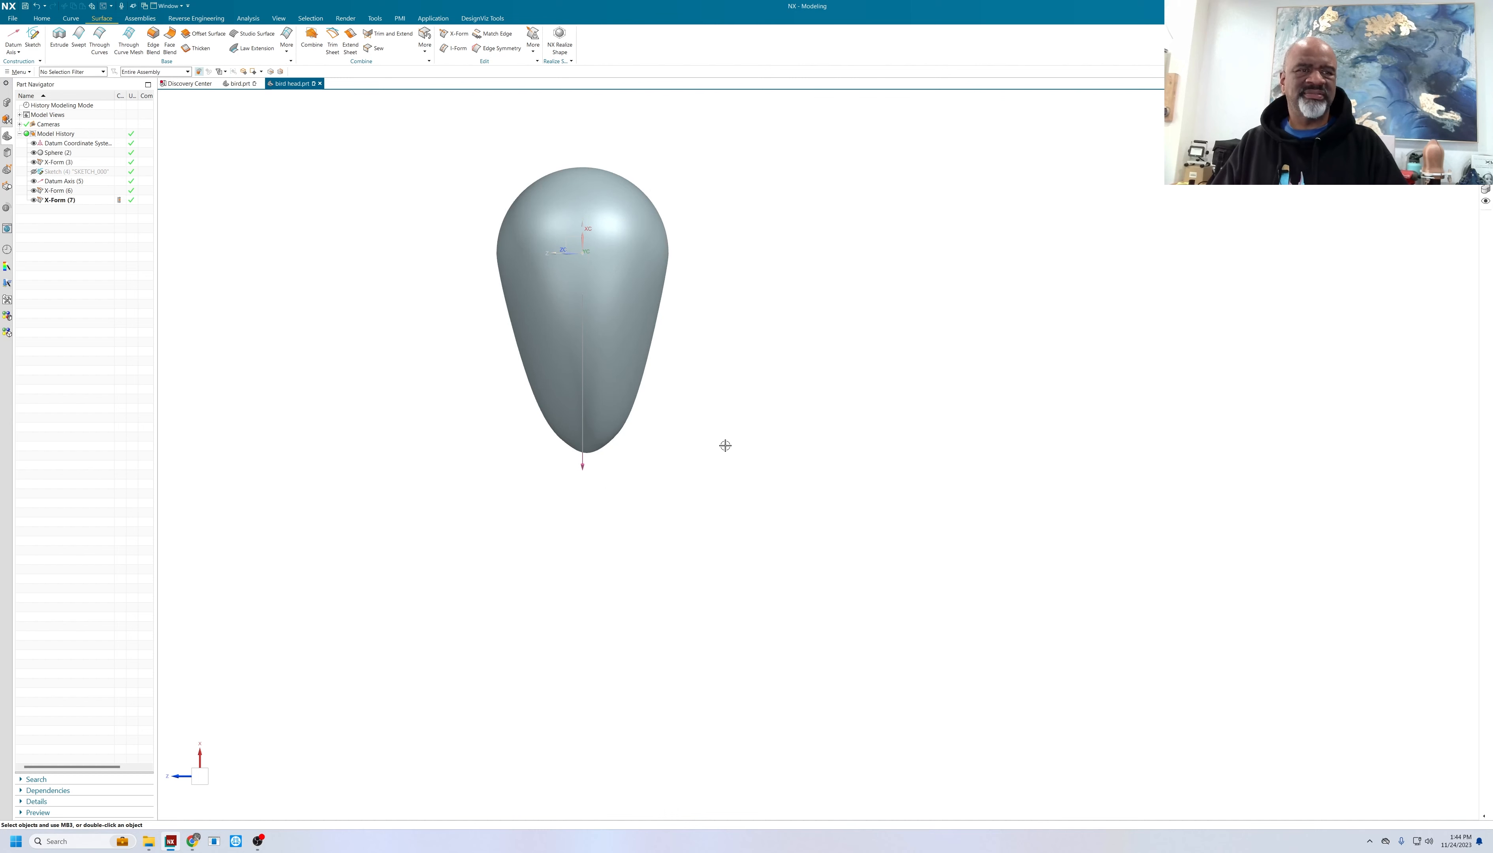
- Start another X-Form on the tapered head, increase the number of U patches, and set the Move method to View
scroll(719, 439, "down", 2)
middle_click_drag(717, 437, 550, 323)
mouse_move(404, 279)
middle_mouse_down()
mouse_move(397, 250)
mouse_move(410, 259)
middle_mouse_up()
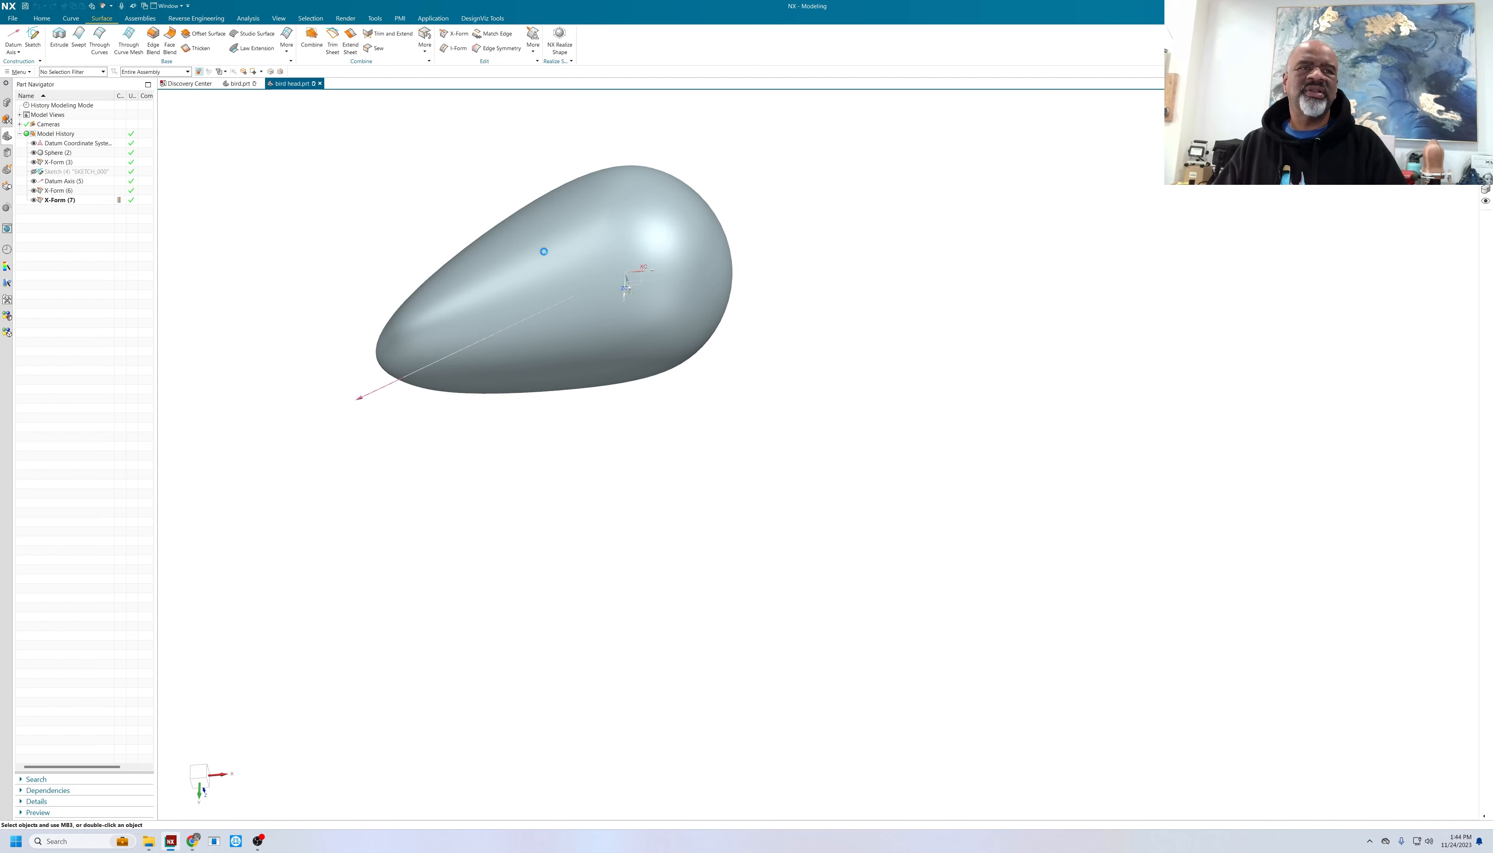
middle_click_drag(890, 283, 947, 300)
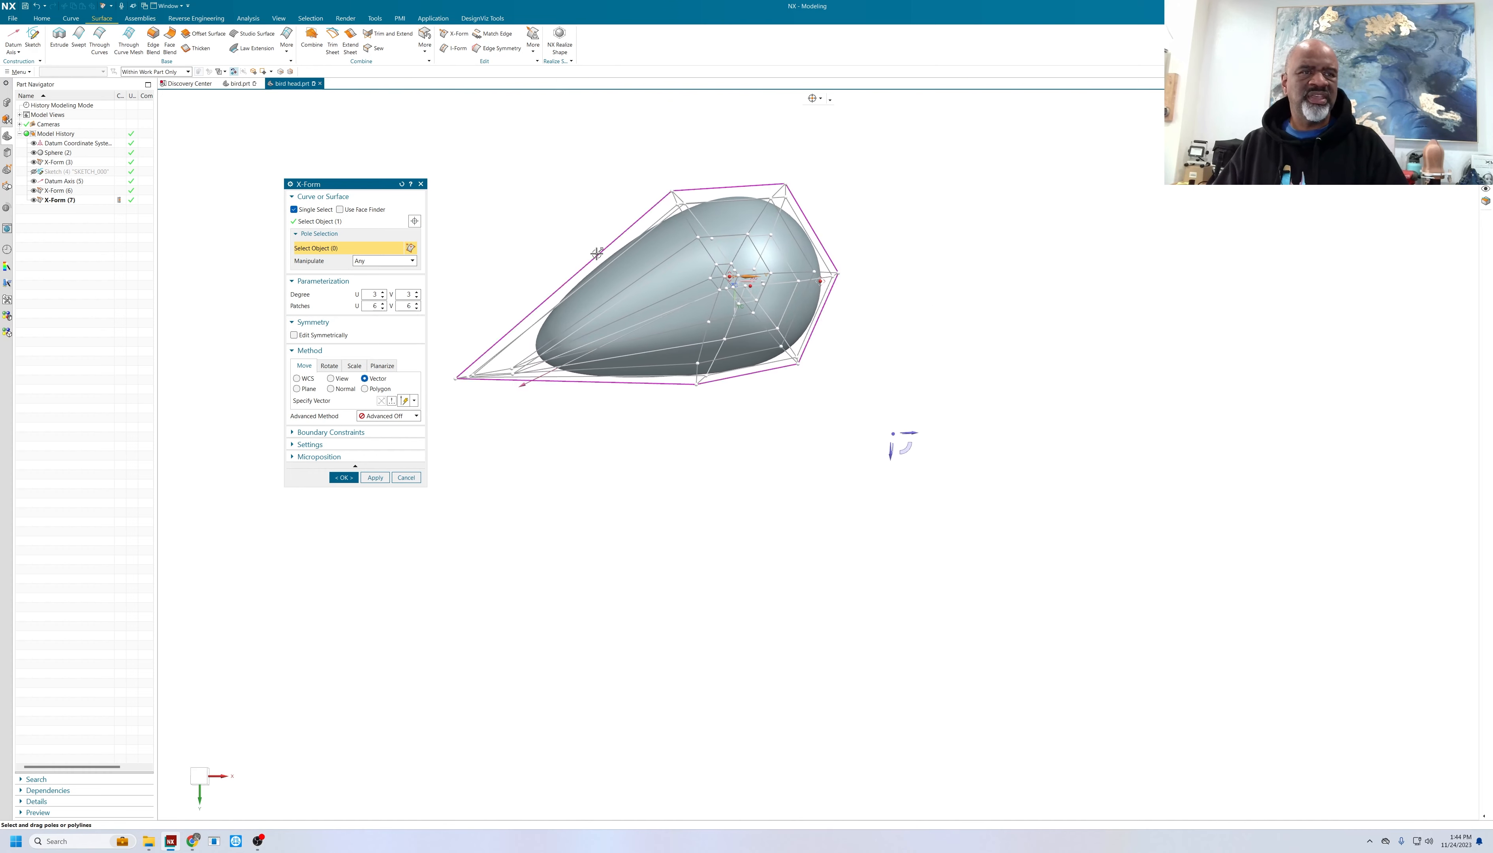
left_click(383, 303)
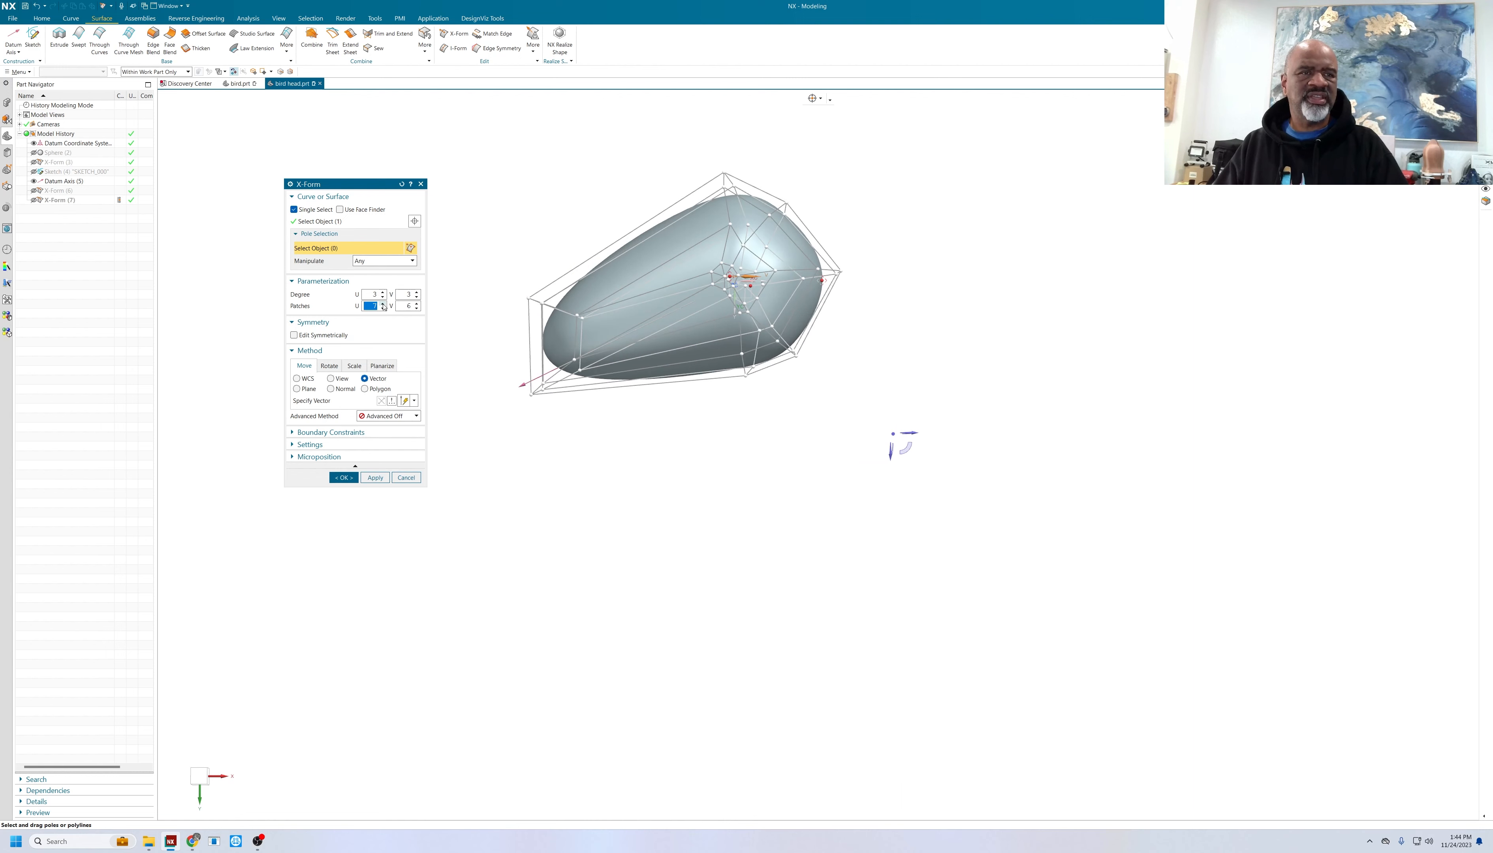
left_click(383, 305)
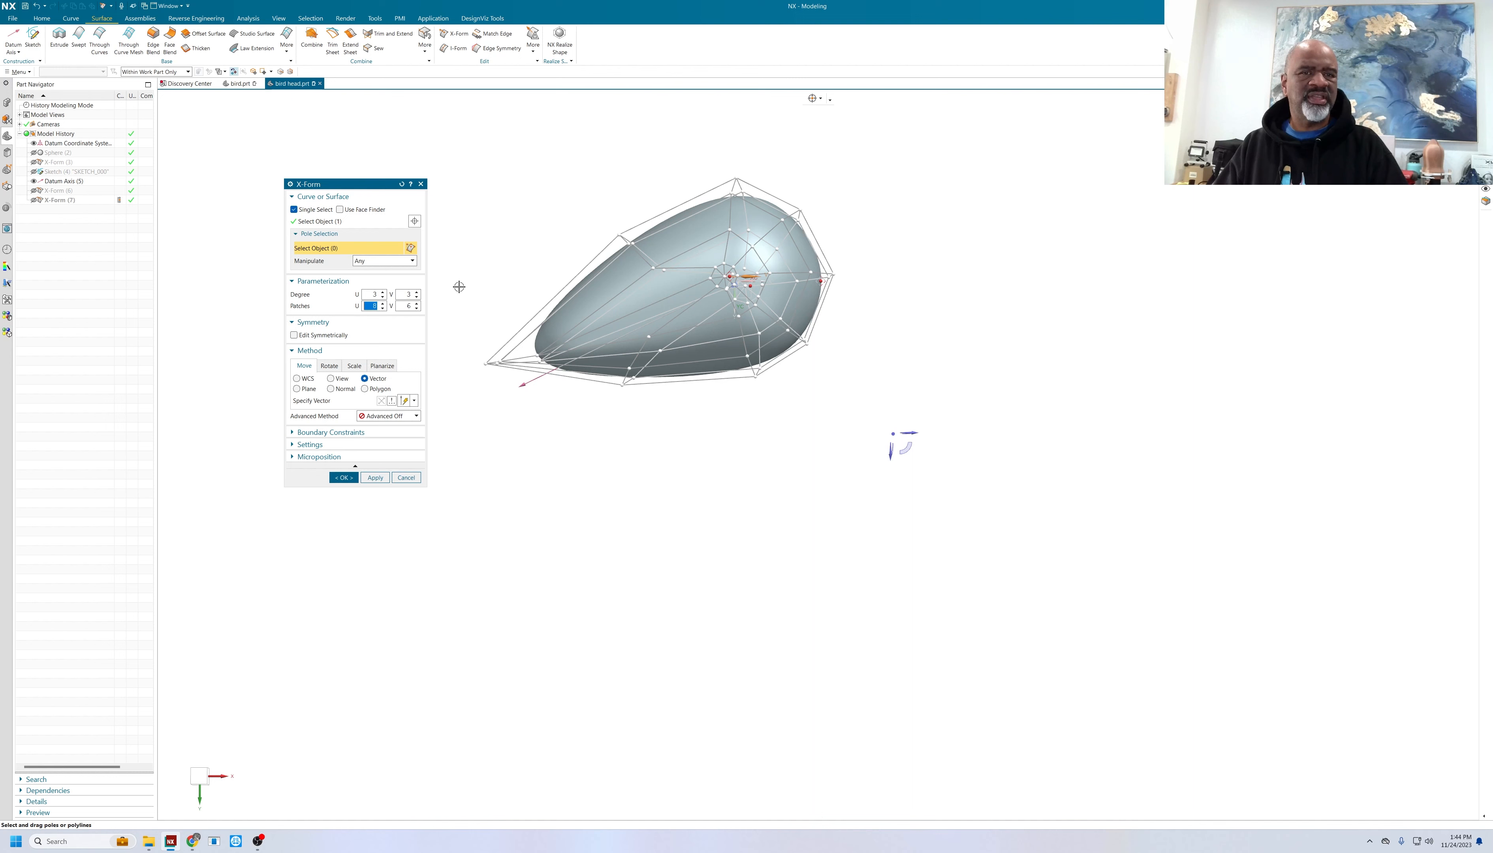
left_click(331, 379)
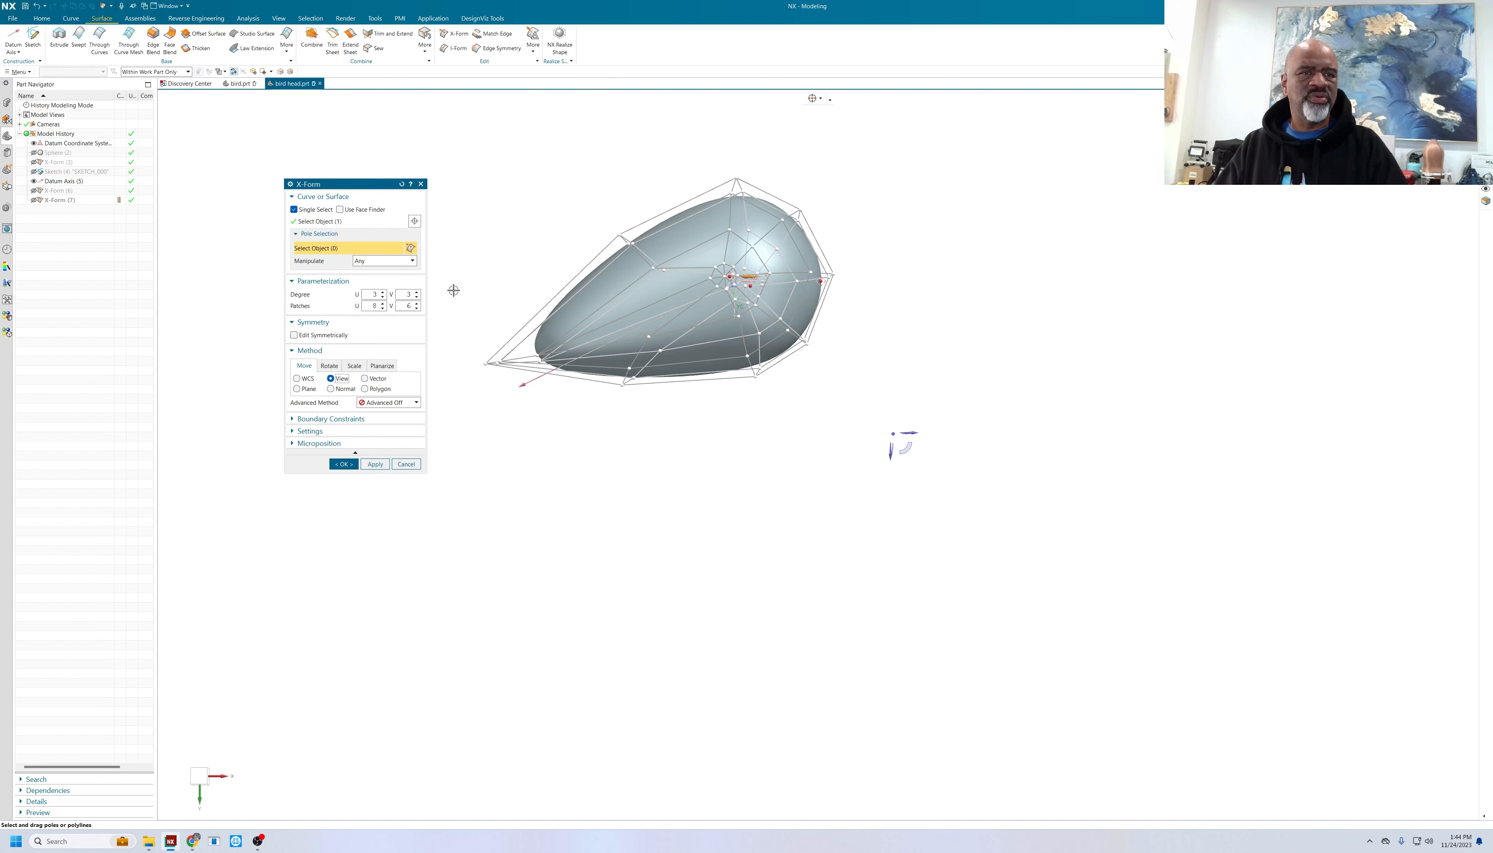
- Select the poles around the beak tip, move them downward together to droop the beak, and accept the X-Form
left_click_drag(453, 290, 601, 443)
left_click_drag(481, 364, 487, 409)
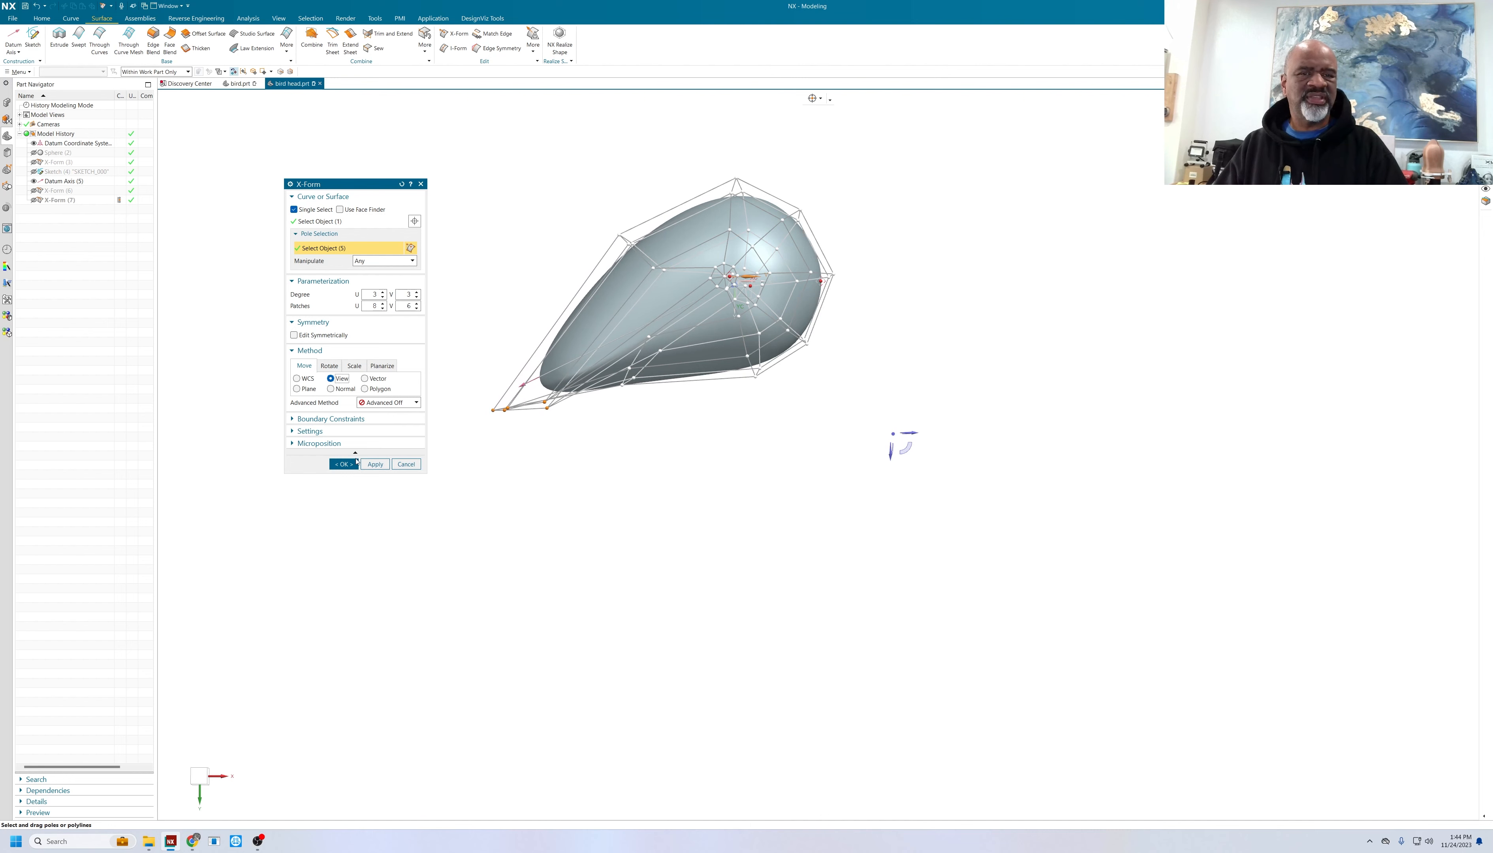
left_click(340, 466)
- Start an Extrude and open a new sketch for its section on the XY datum plane through the head
middle_click_drag(667, 477, 615, 461)
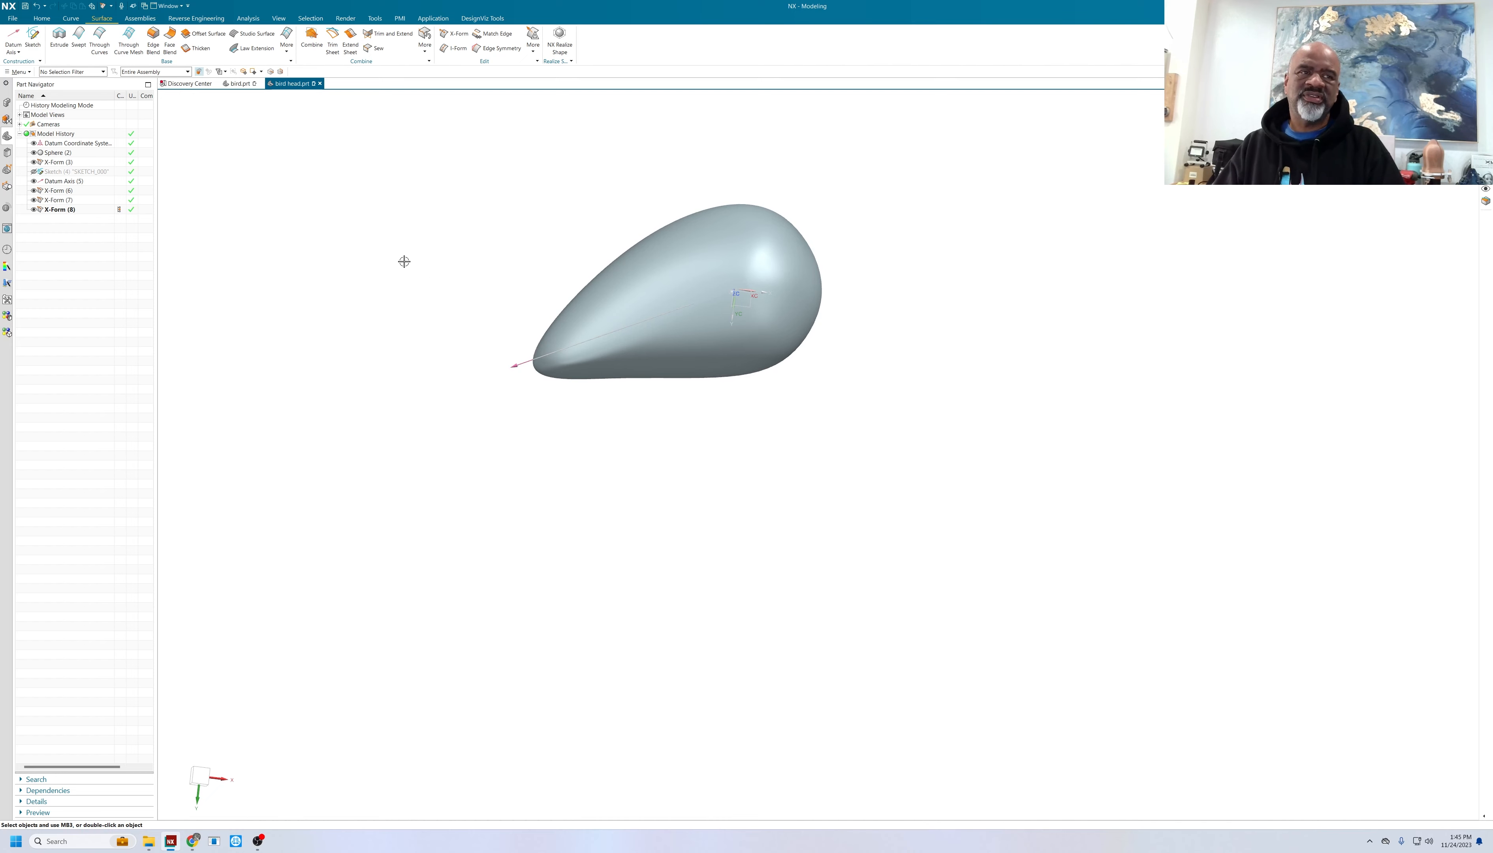
left_click(59, 37)
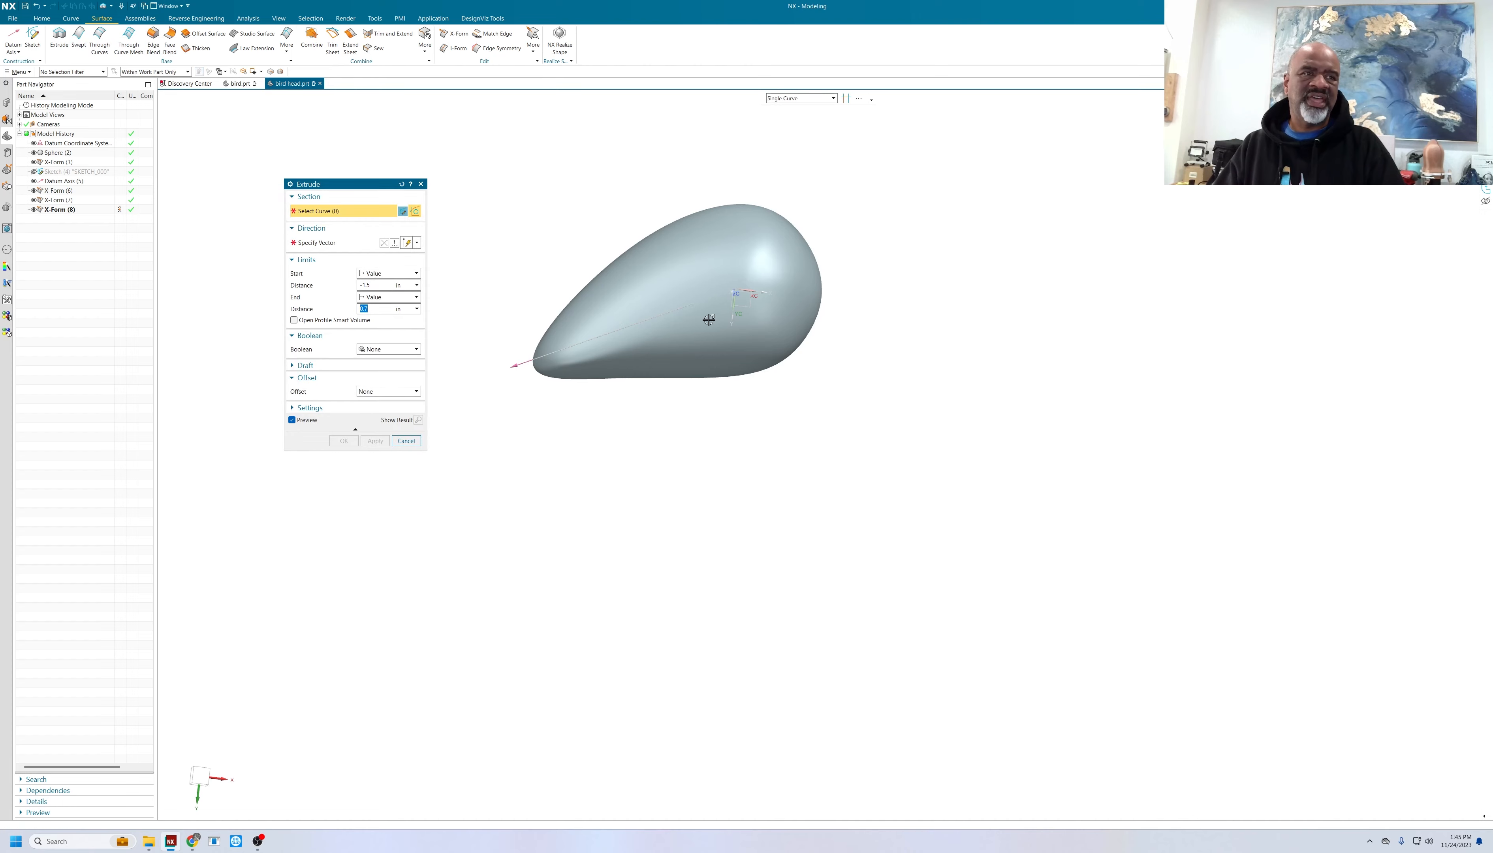
left_click(760, 306)
scroll(727, 339, "up", 3)
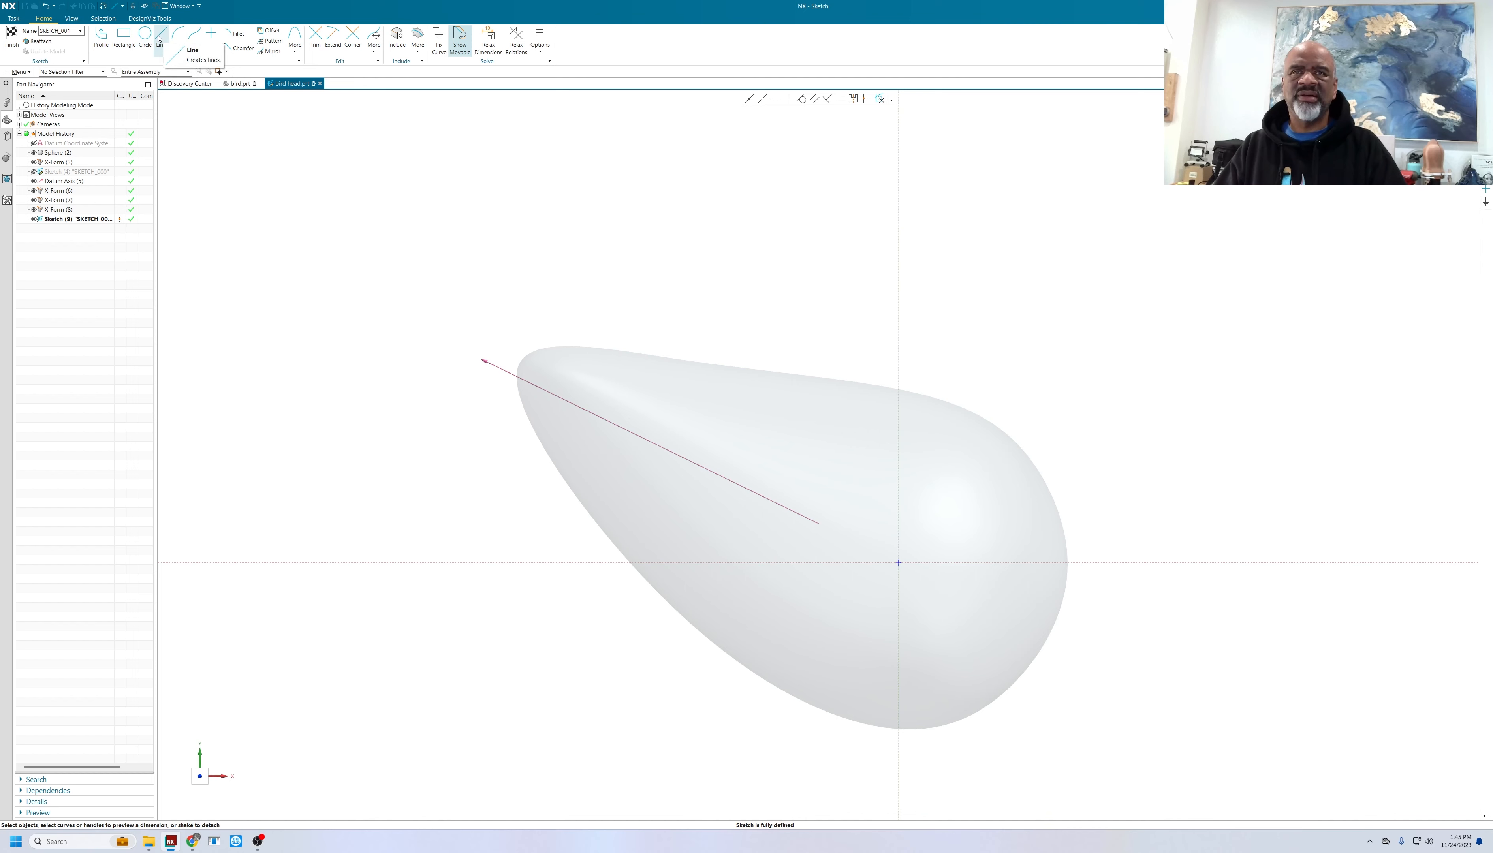
- Sketch two arcs, about 4.1 in and 1.97 in radius, from a shared point inside the head to separate ends beyond the beak tip
left_click(175, 37)
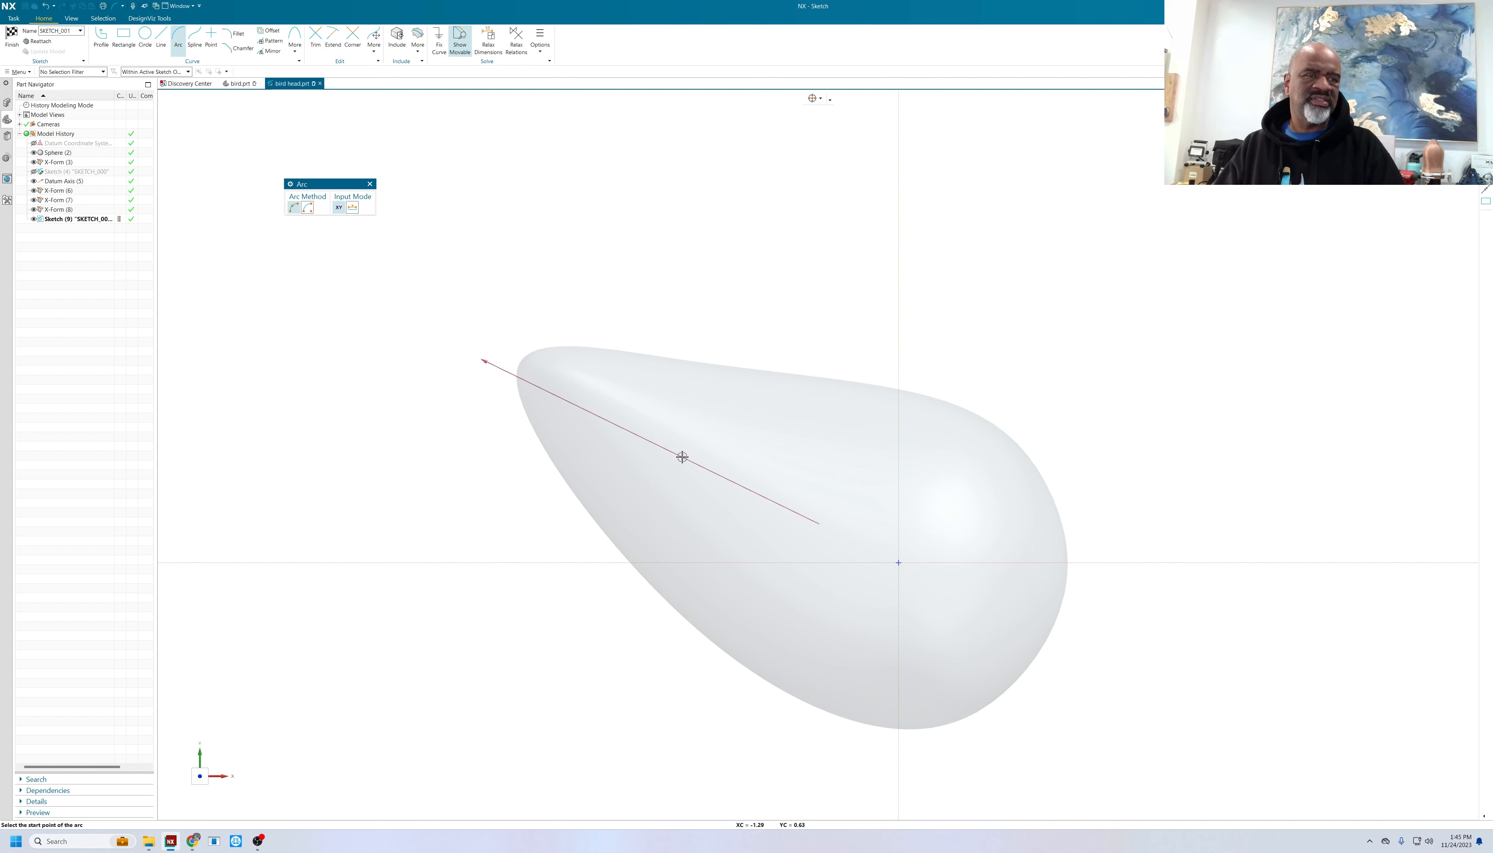
left_click(553, 390)
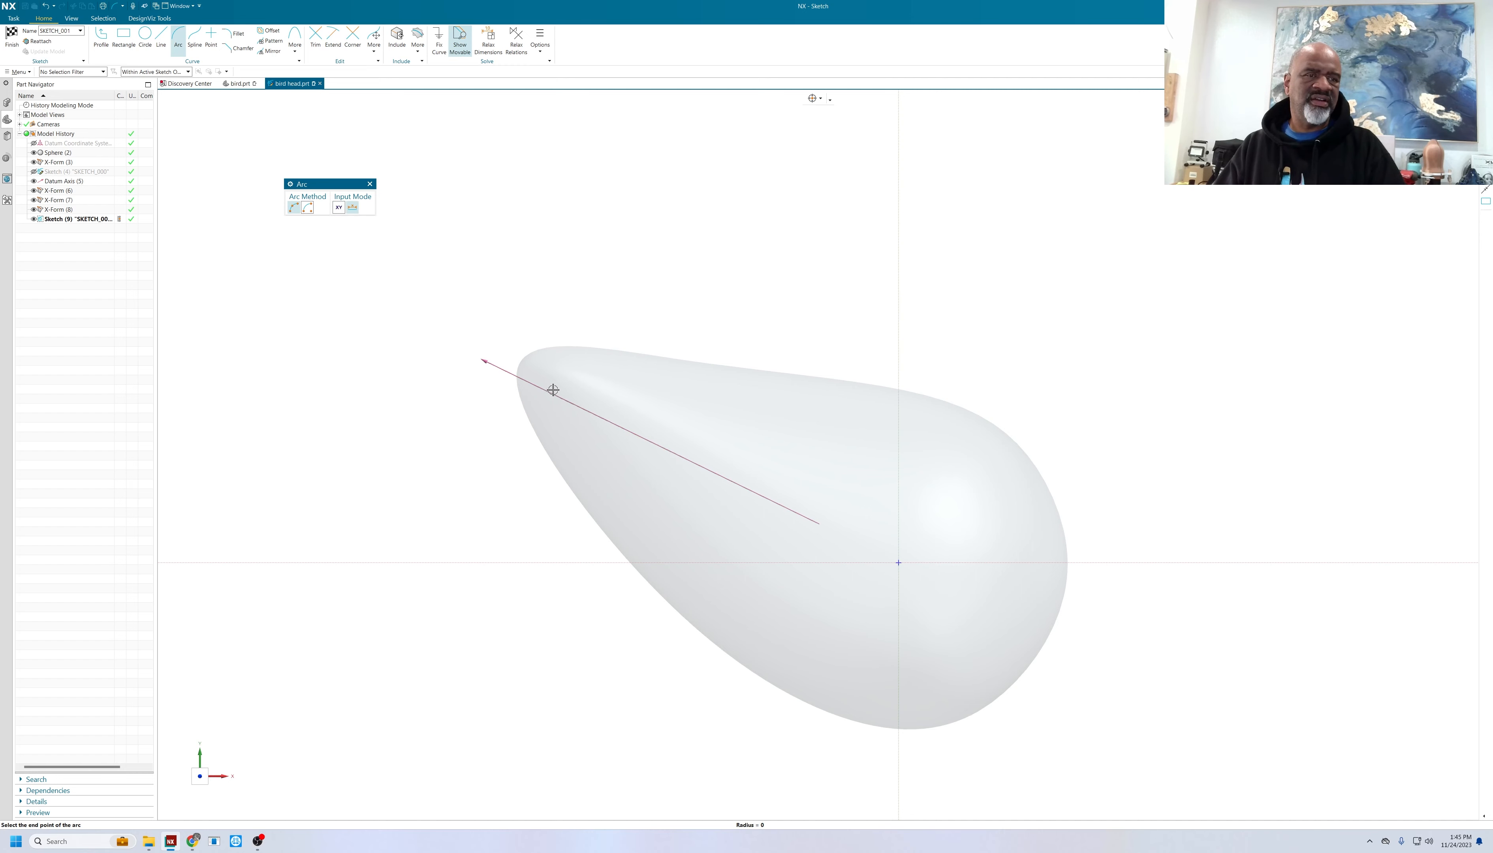
left_click(453, 289)
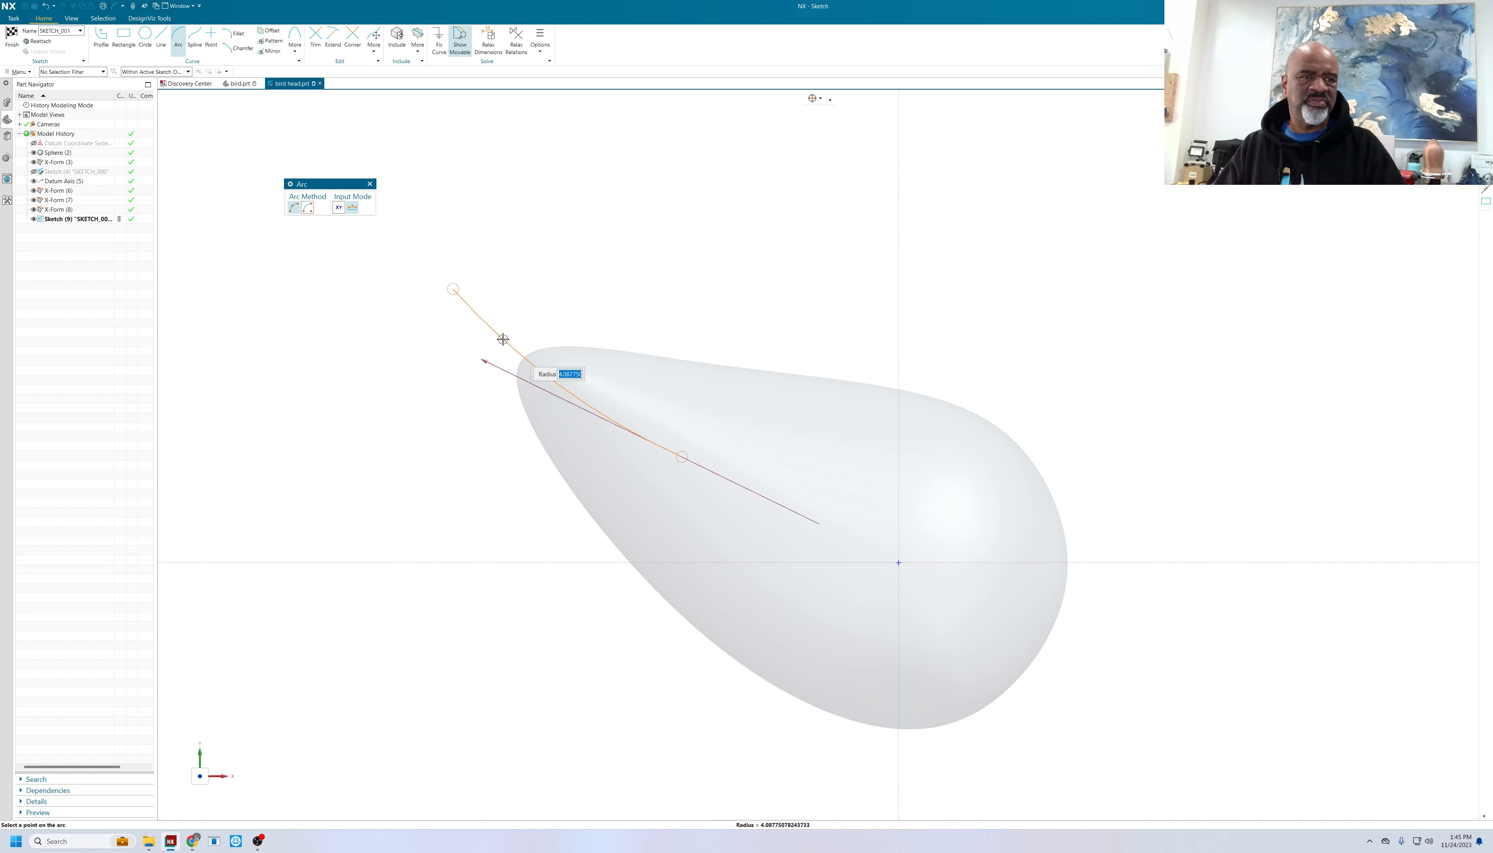
left_click(503, 339)
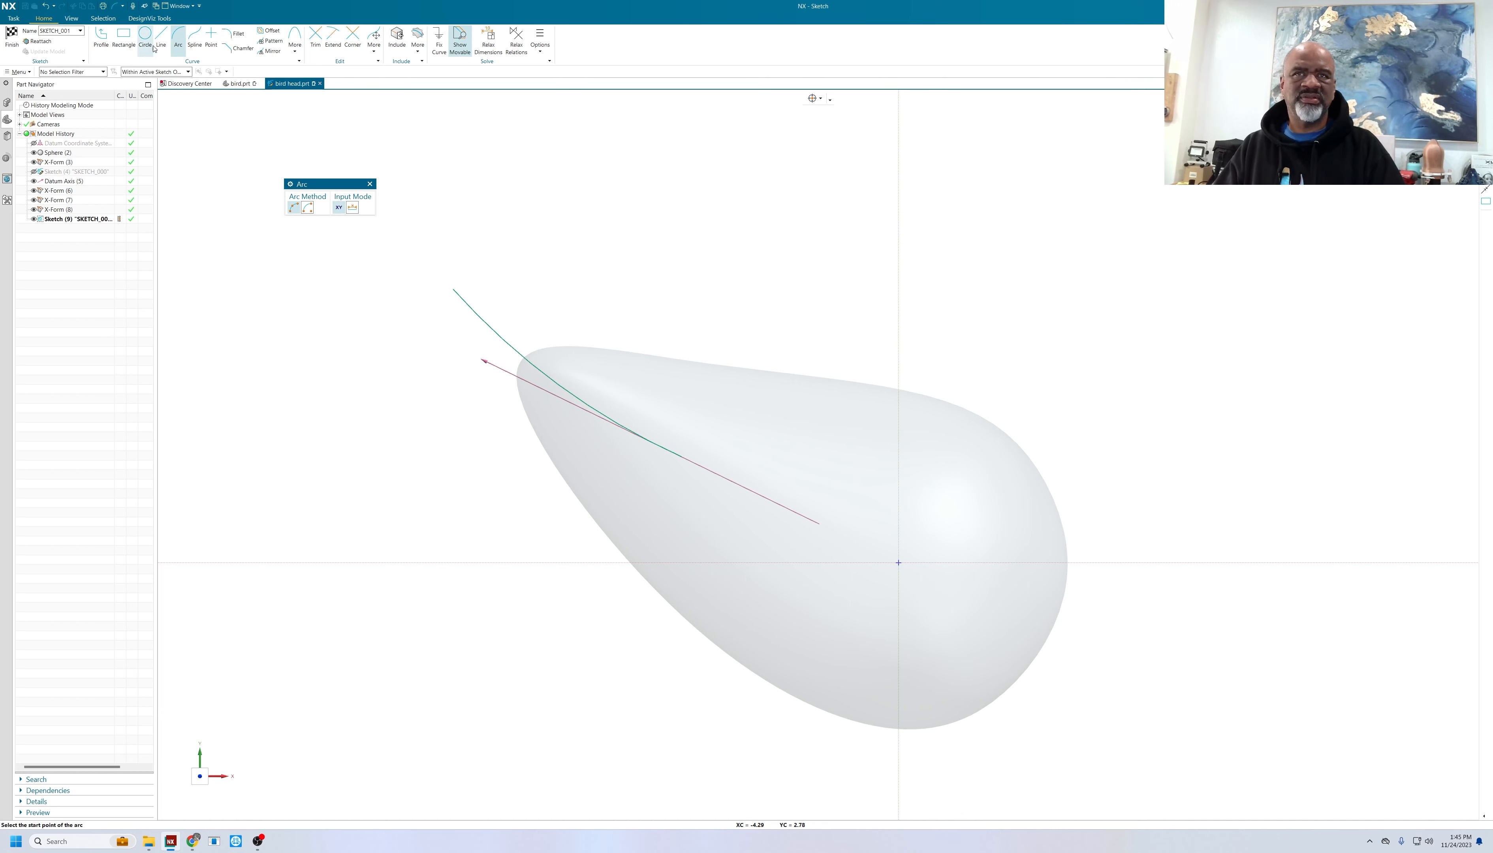
left_click(683, 456)
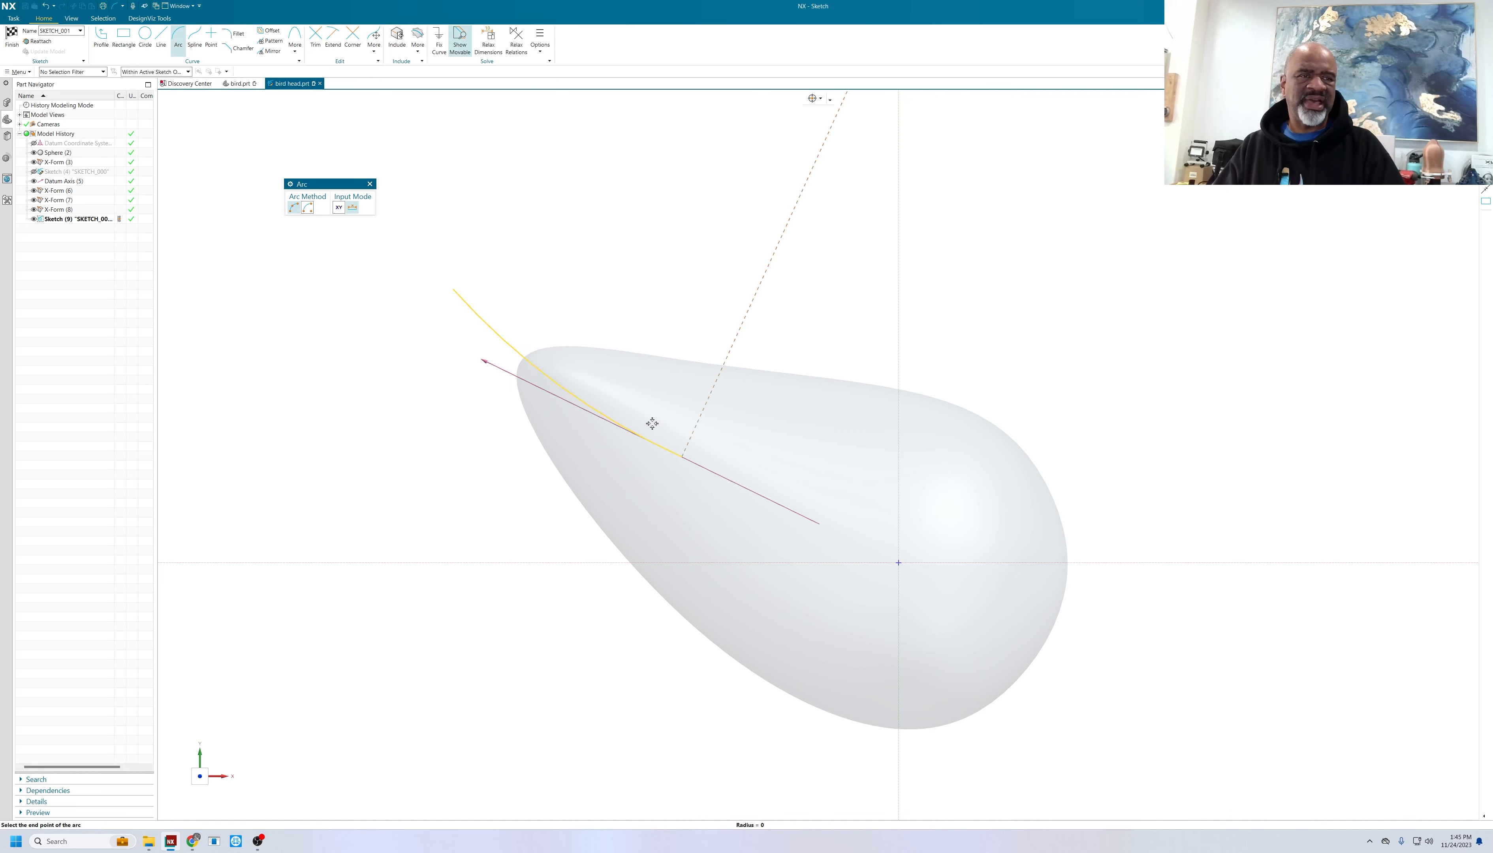
left_click(535, 289)
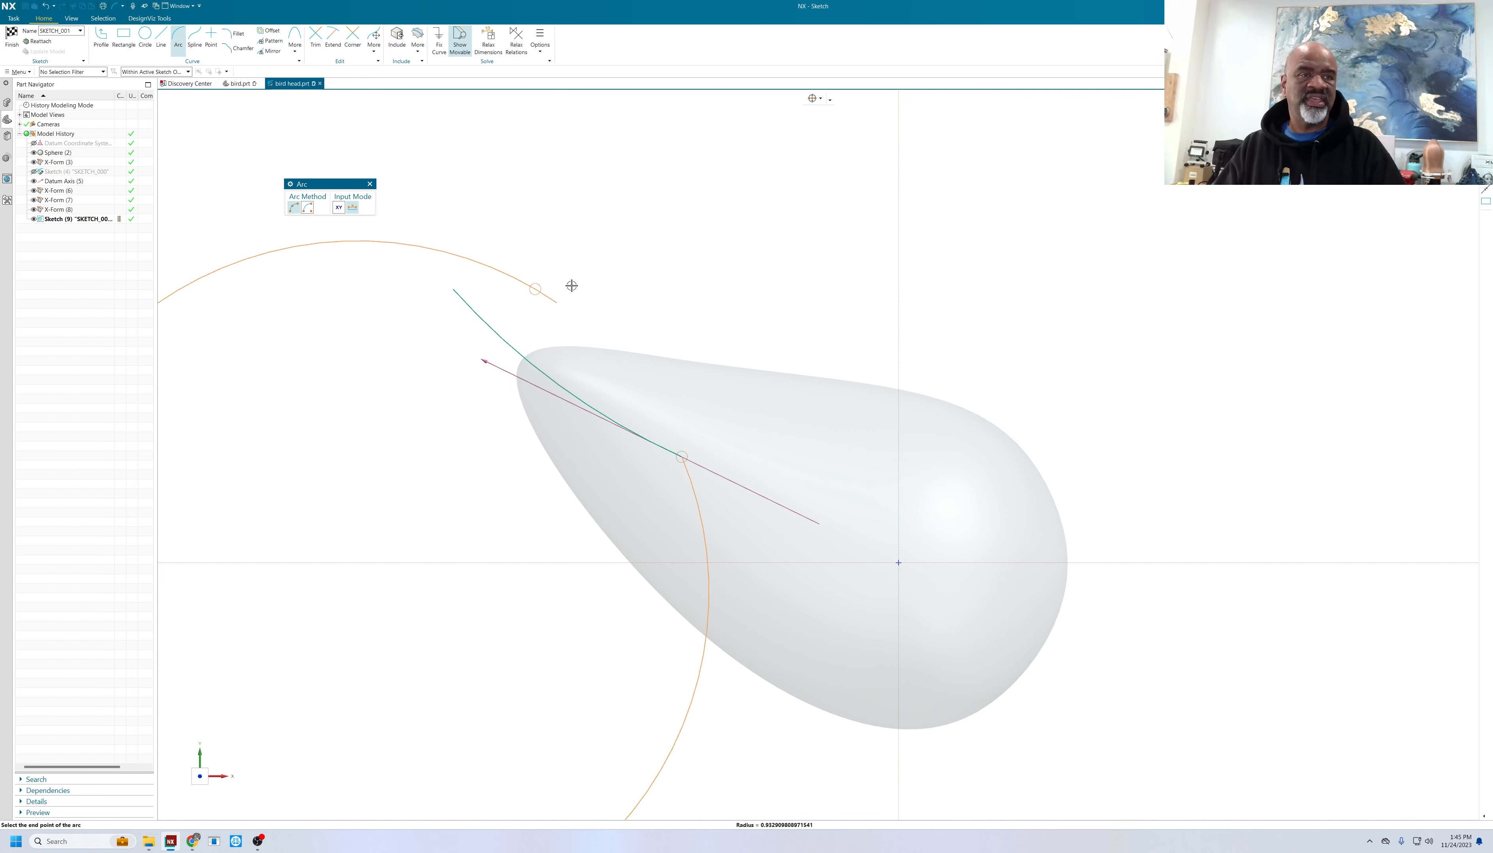
left_click(537, 288)
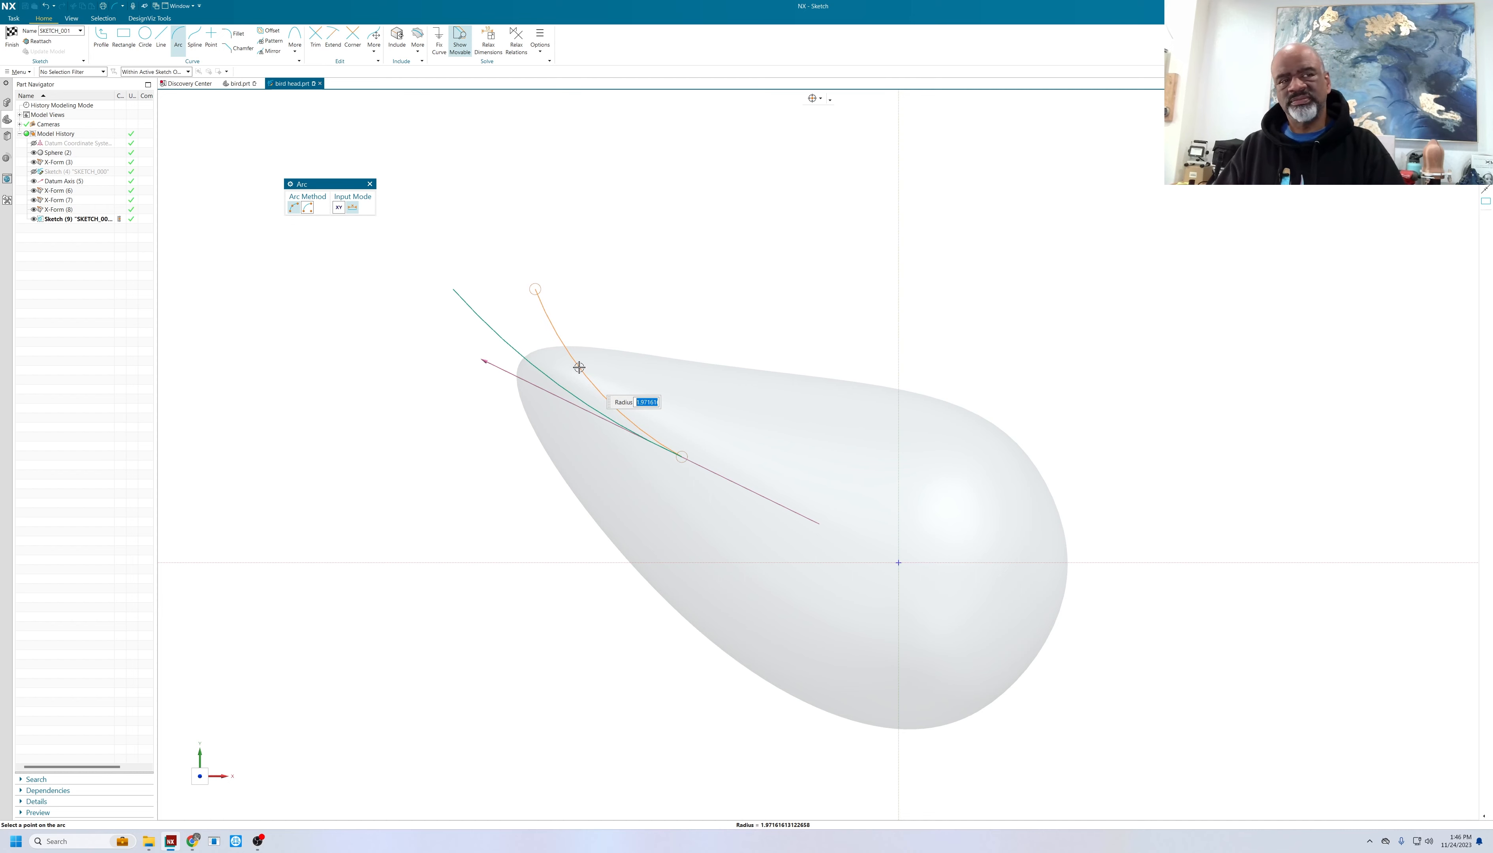
left_click(579, 367)
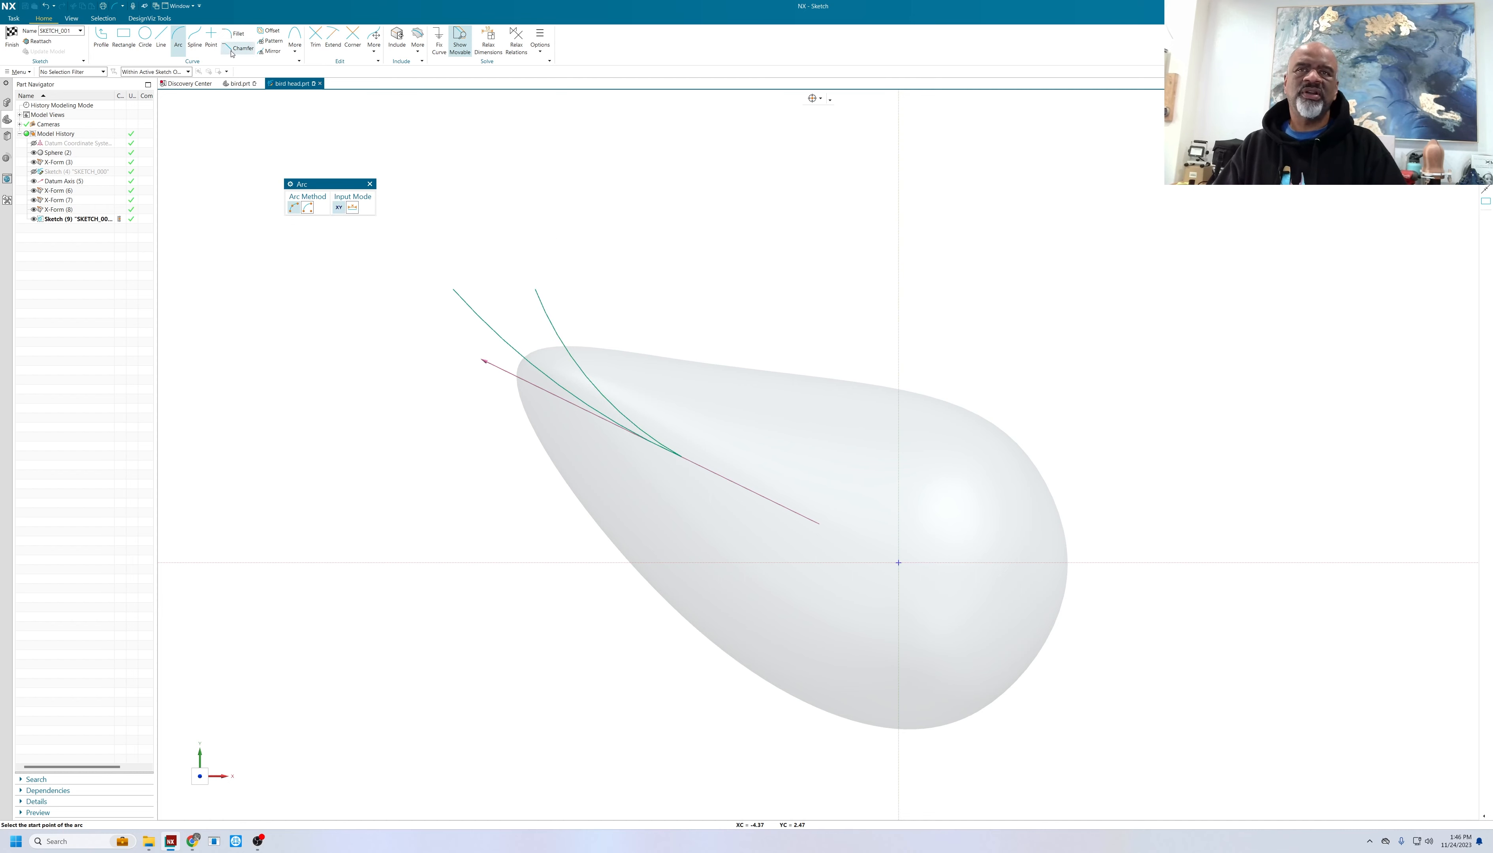
- Close the wedge profile with a straight line between the two outer arc ends and finish the sketch
left_click(161, 37)
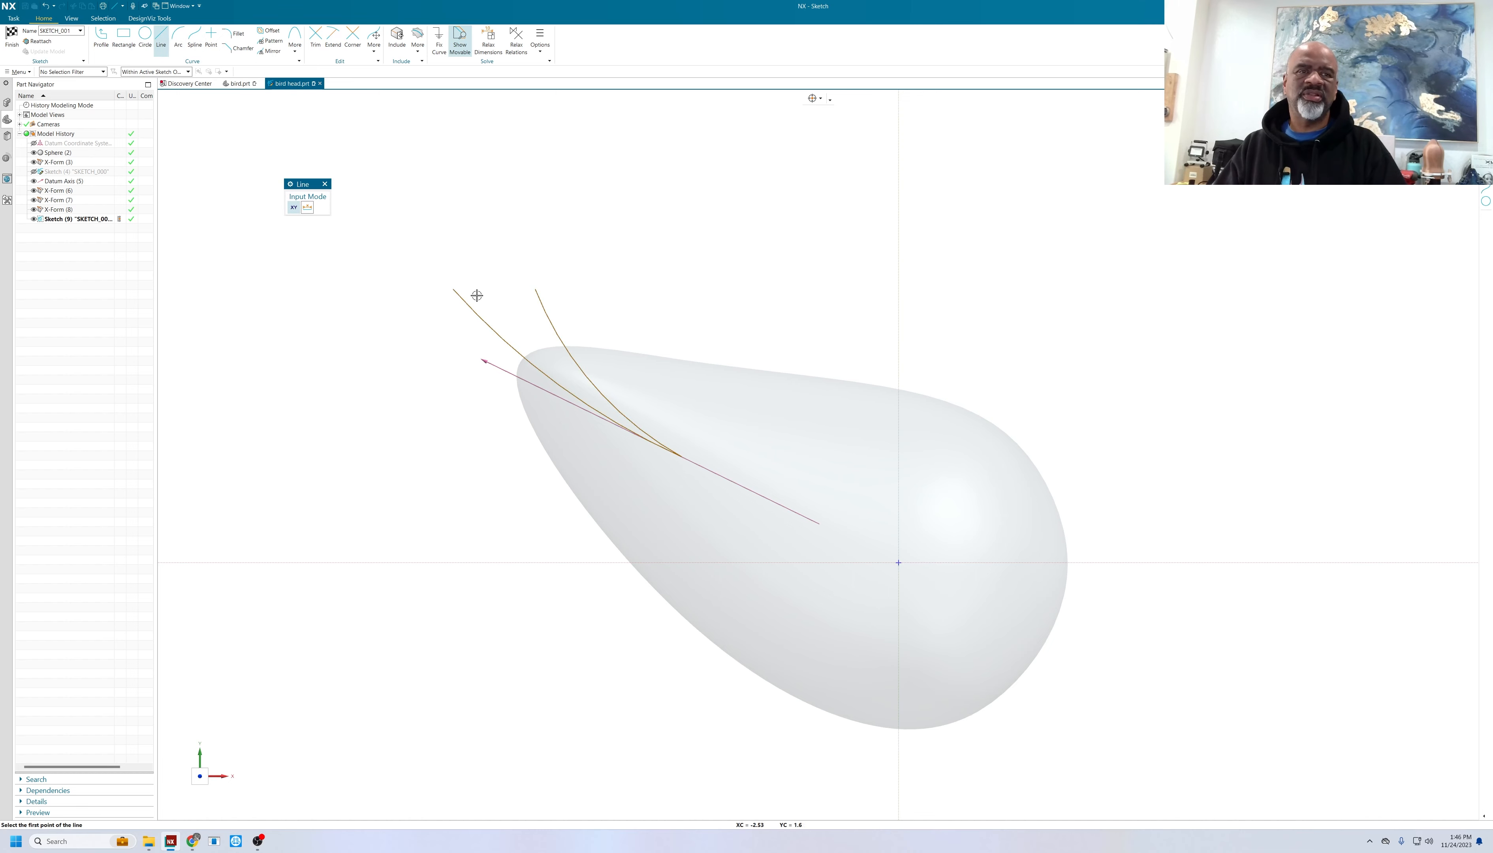
left_click(535, 290)
left_click(454, 289)
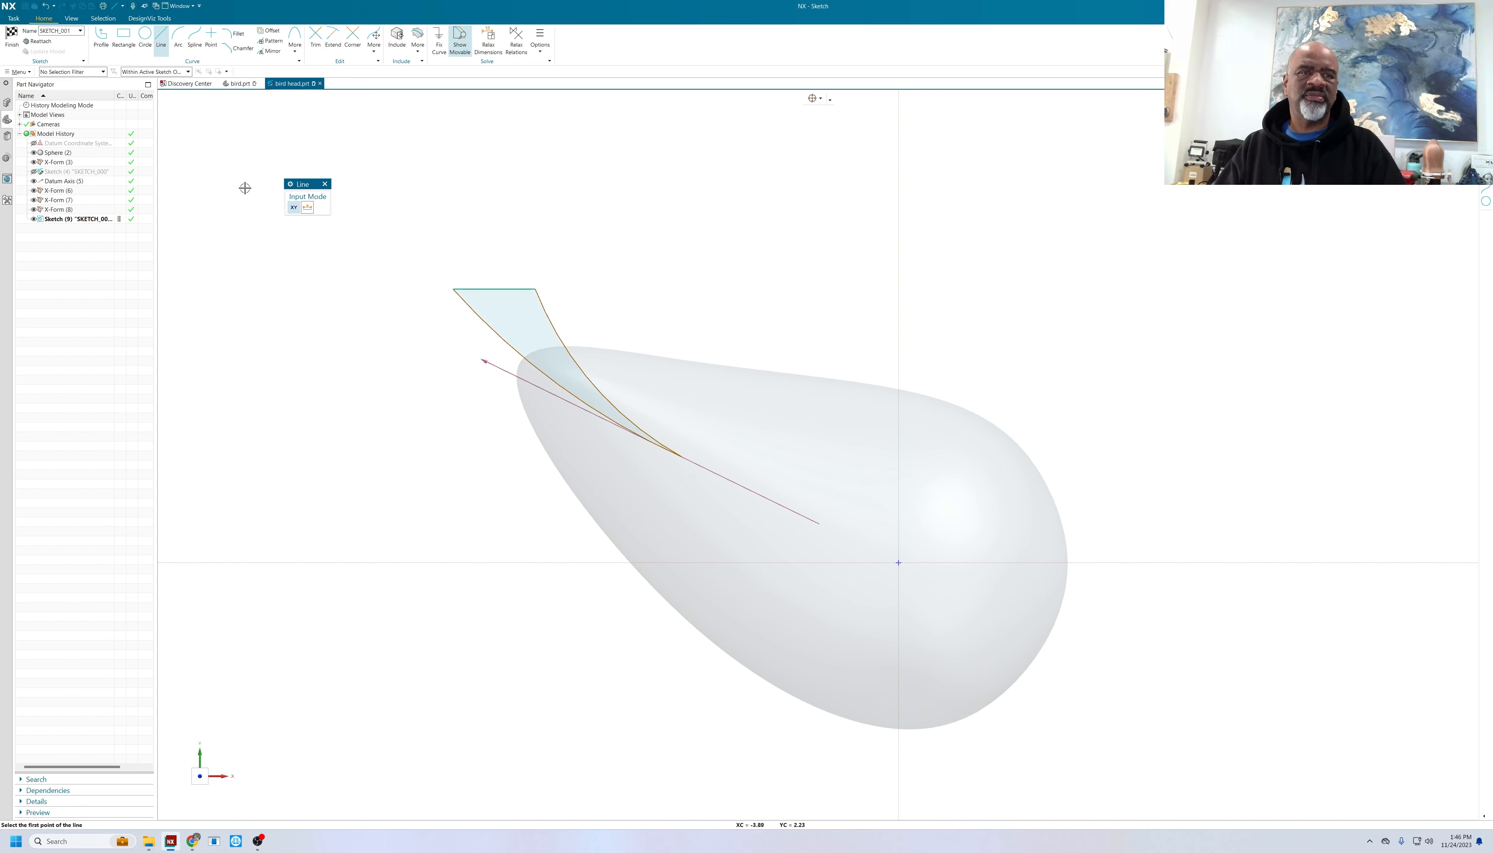
left_click(11, 37)
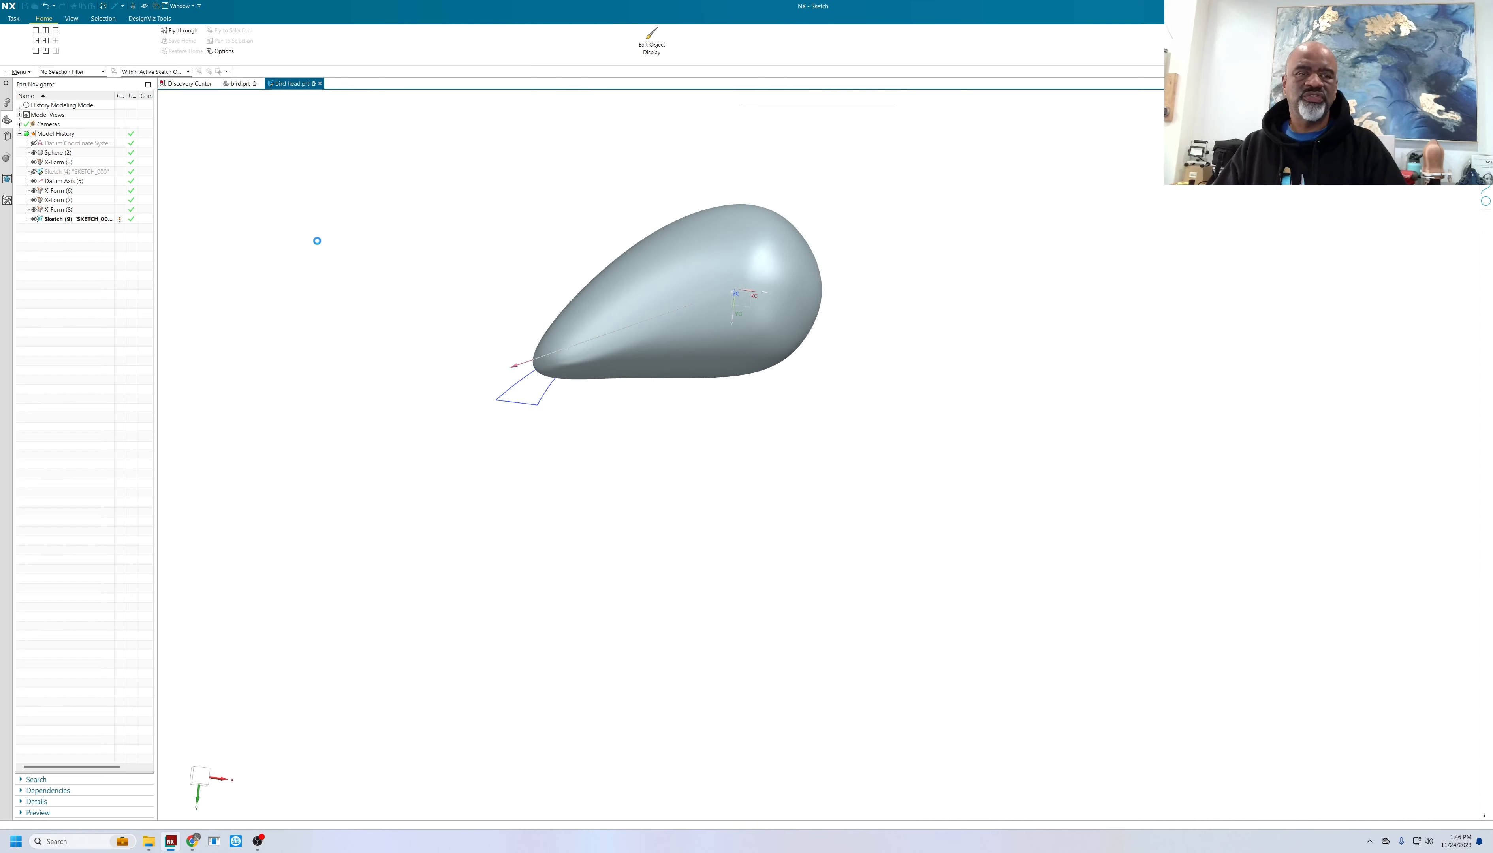
- Extrude the wedge profile symmetrically with a distance of 2.4 in and subtract it from the head to cut the mouth
middle_click_drag(577, 416, 640, 441)
left_click(388, 273)
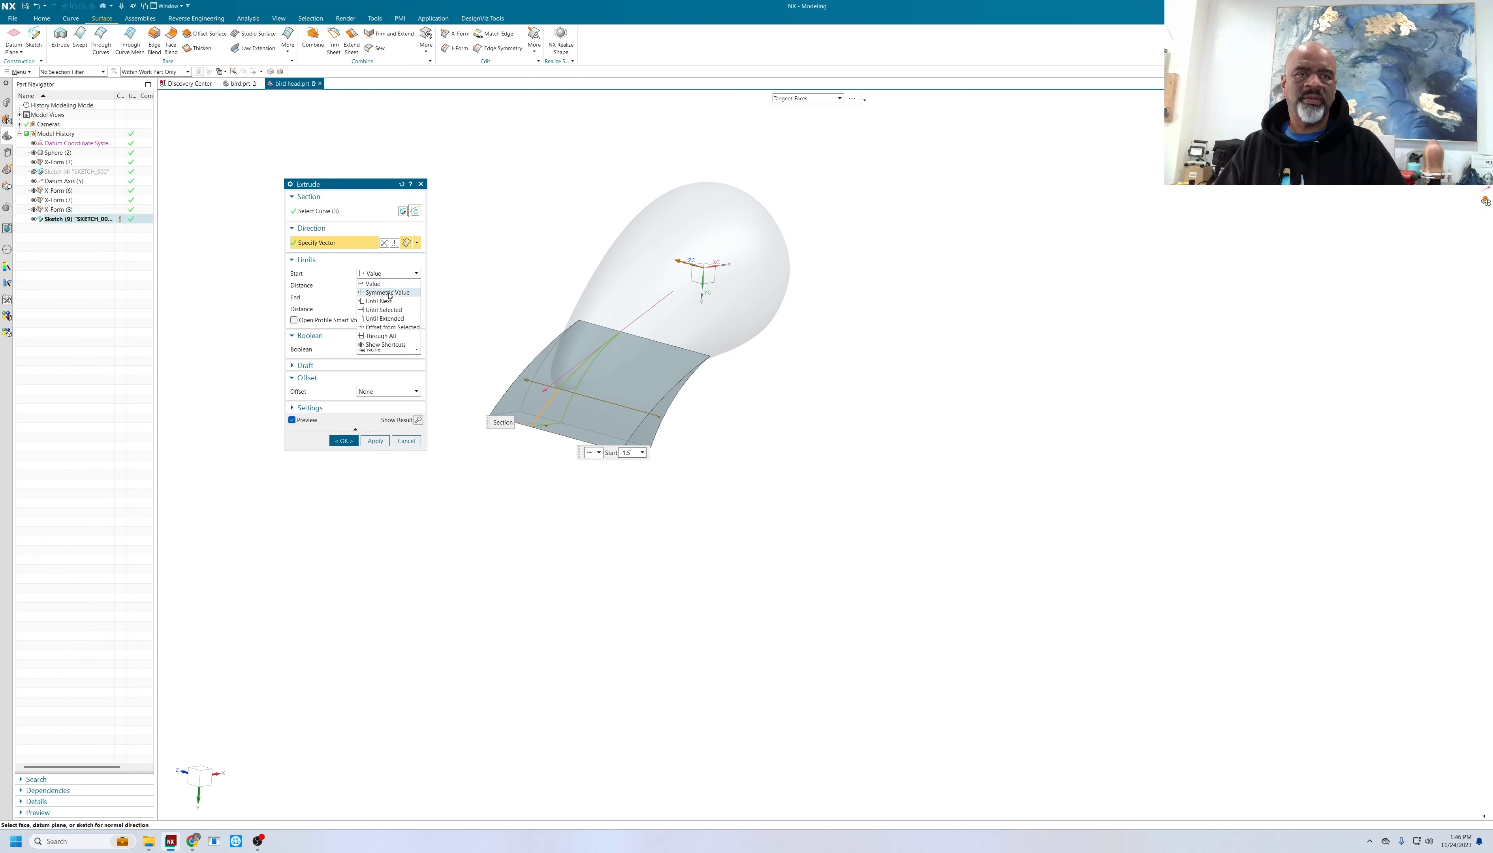
left_click(388, 293)
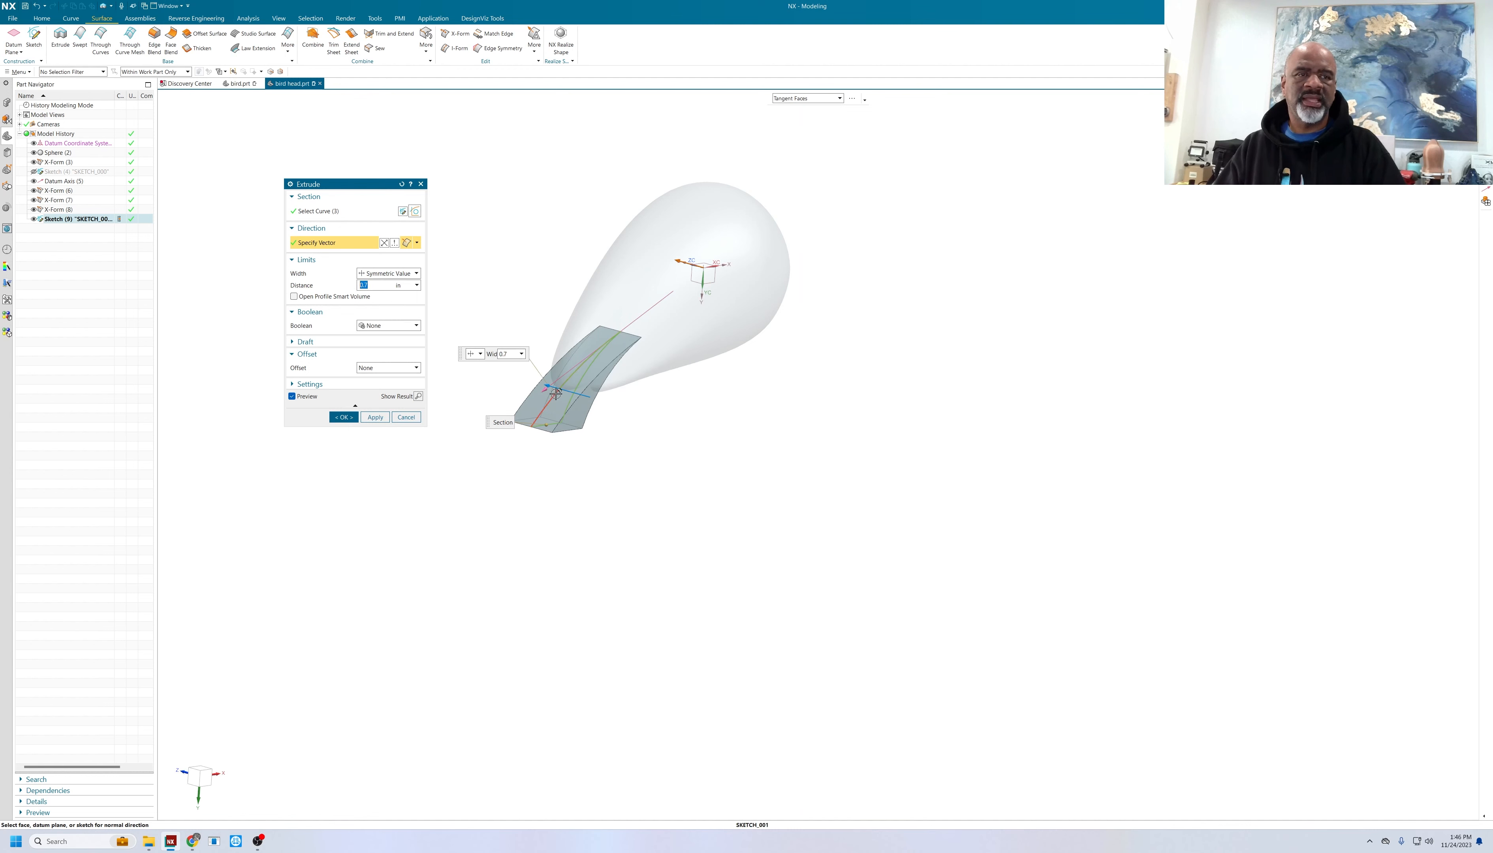
left_click_drag(556, 393, 373, 364)
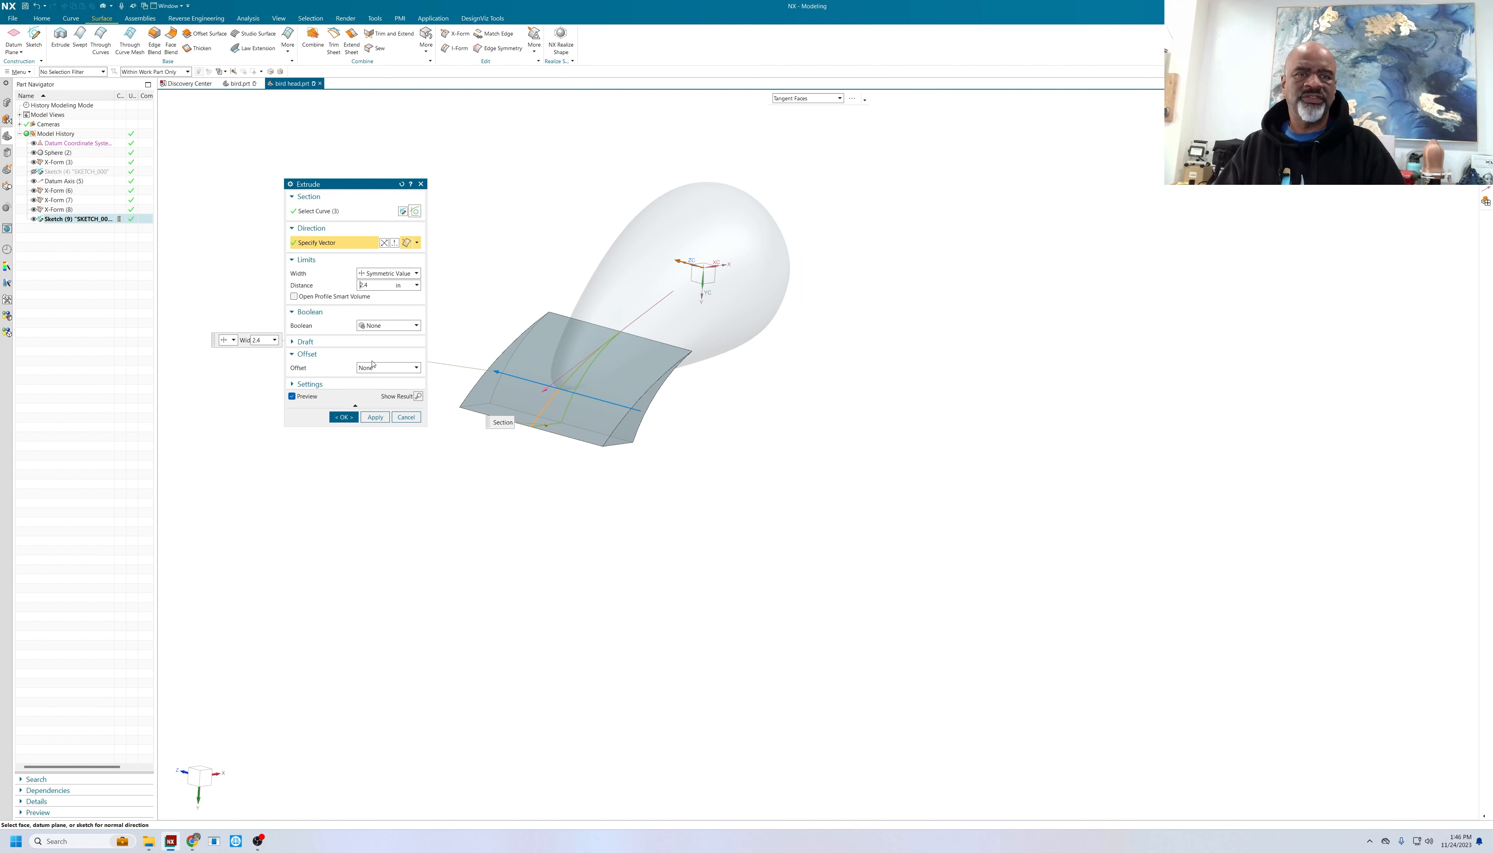
left_click(384, 326)
left_click(376, 353)
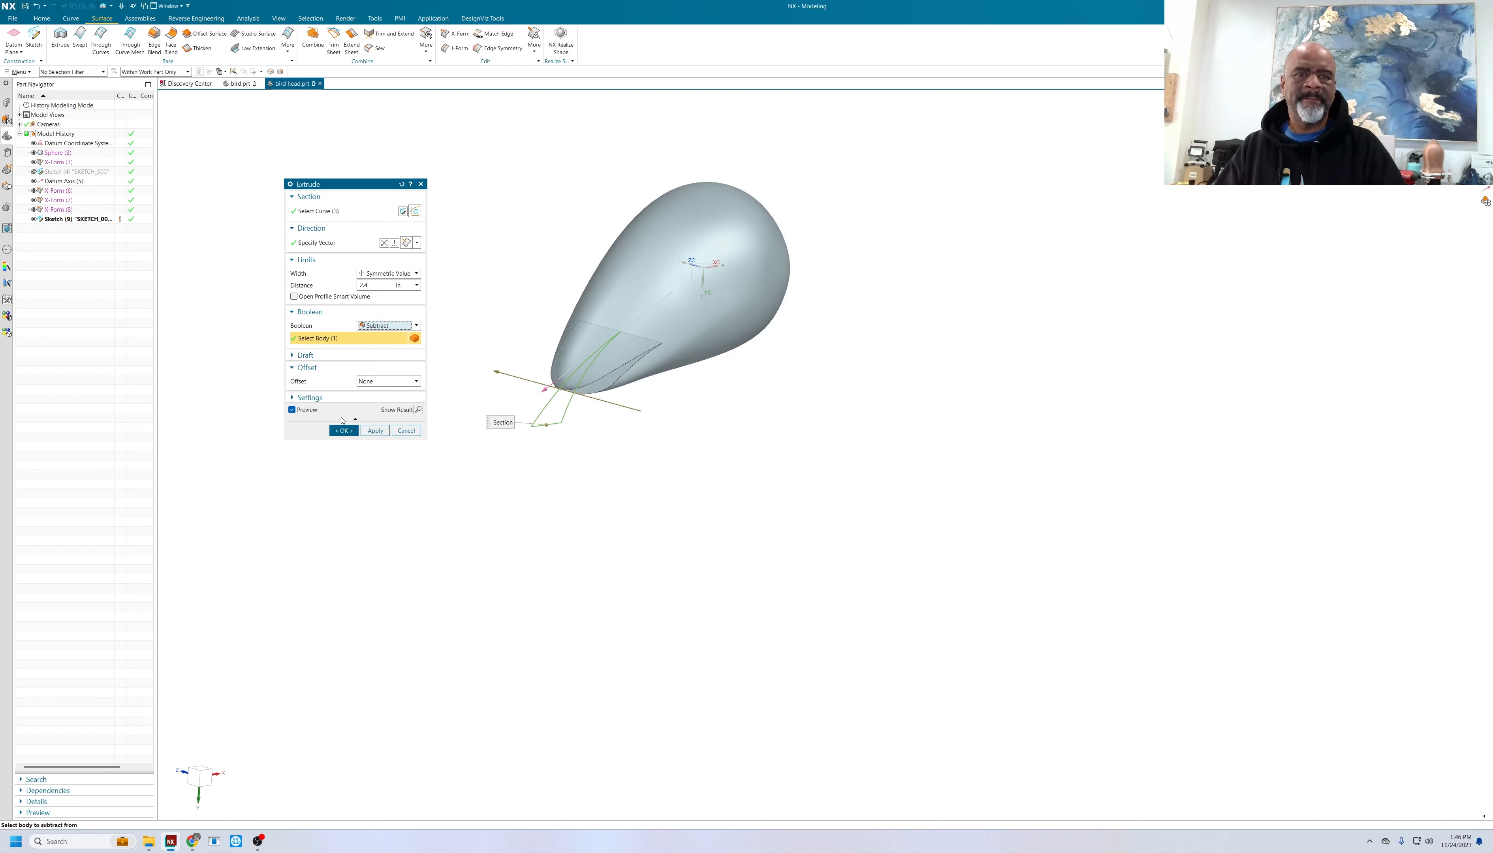
left_click(343, 417)
- Create a Point on Face on the side of the head, above and behind the mouth corner
middle_click_drag(636, 437, 639, 483)
middle_click_drag(819, 350, 701, 327)
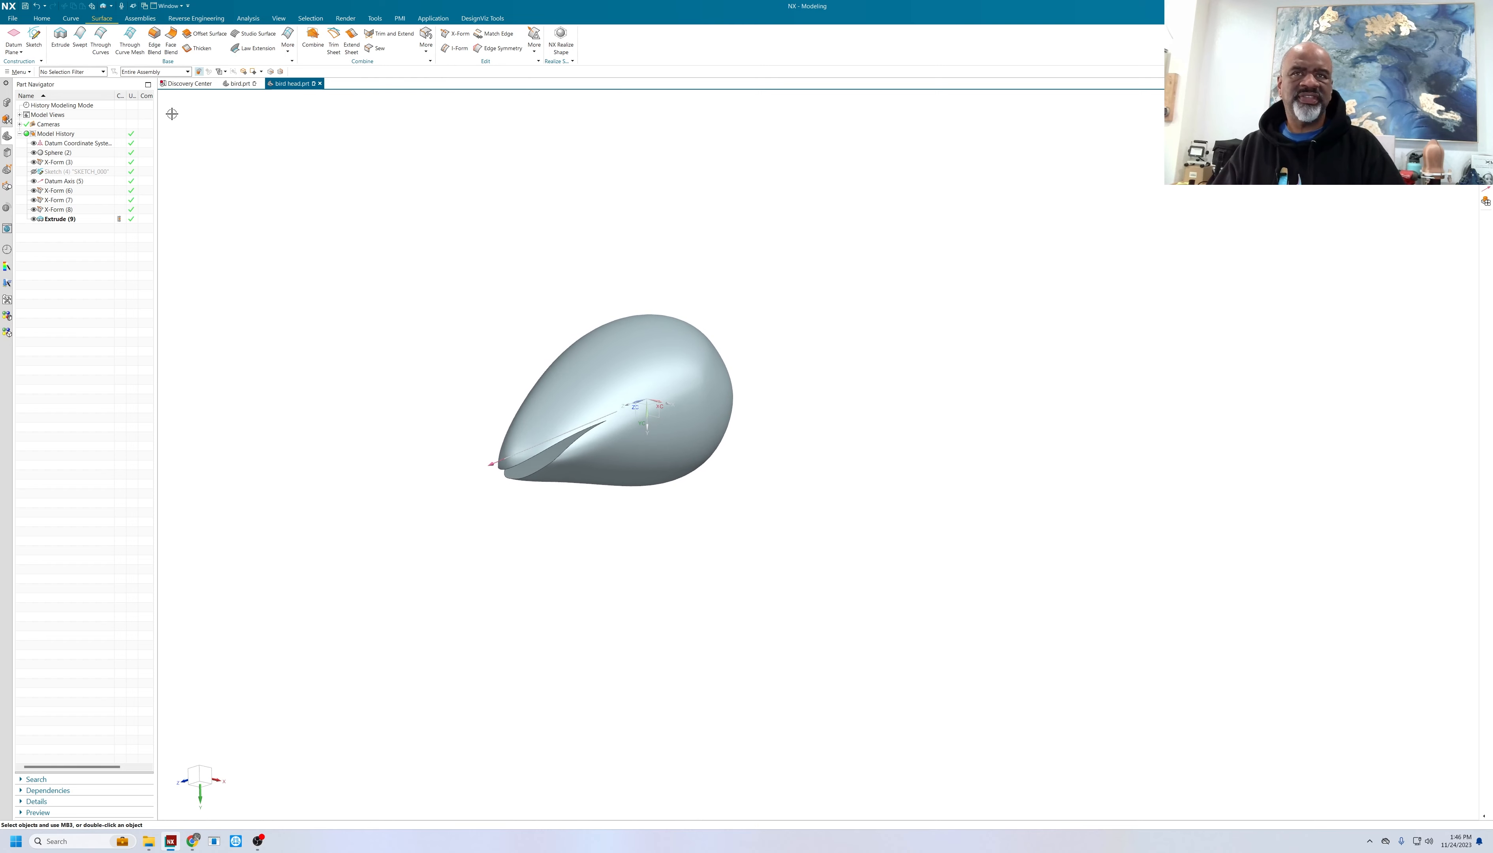
left_click(71, 18)
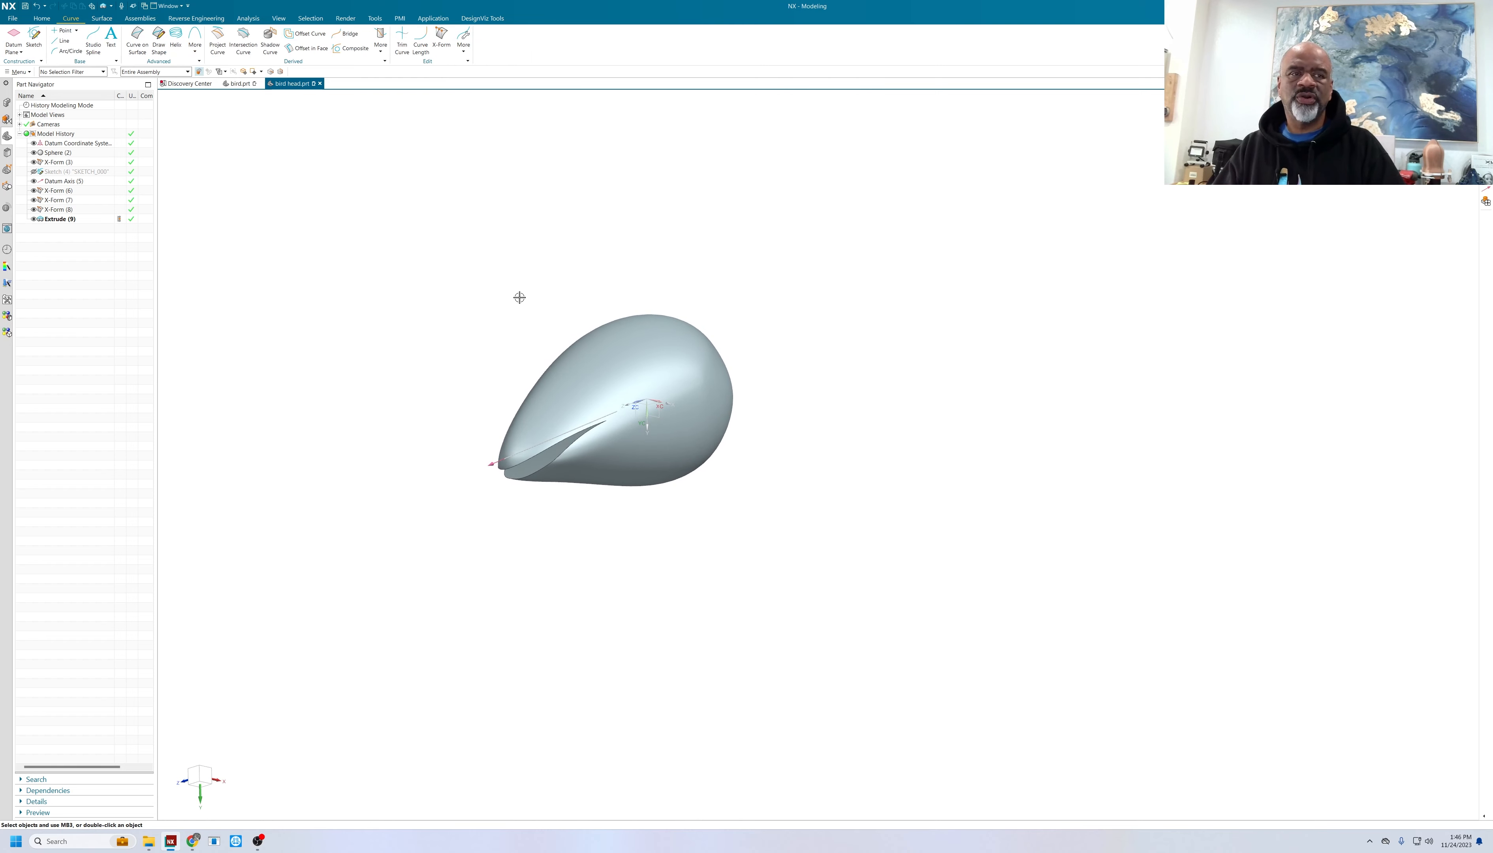
scroll(520, 297, "up", 3)
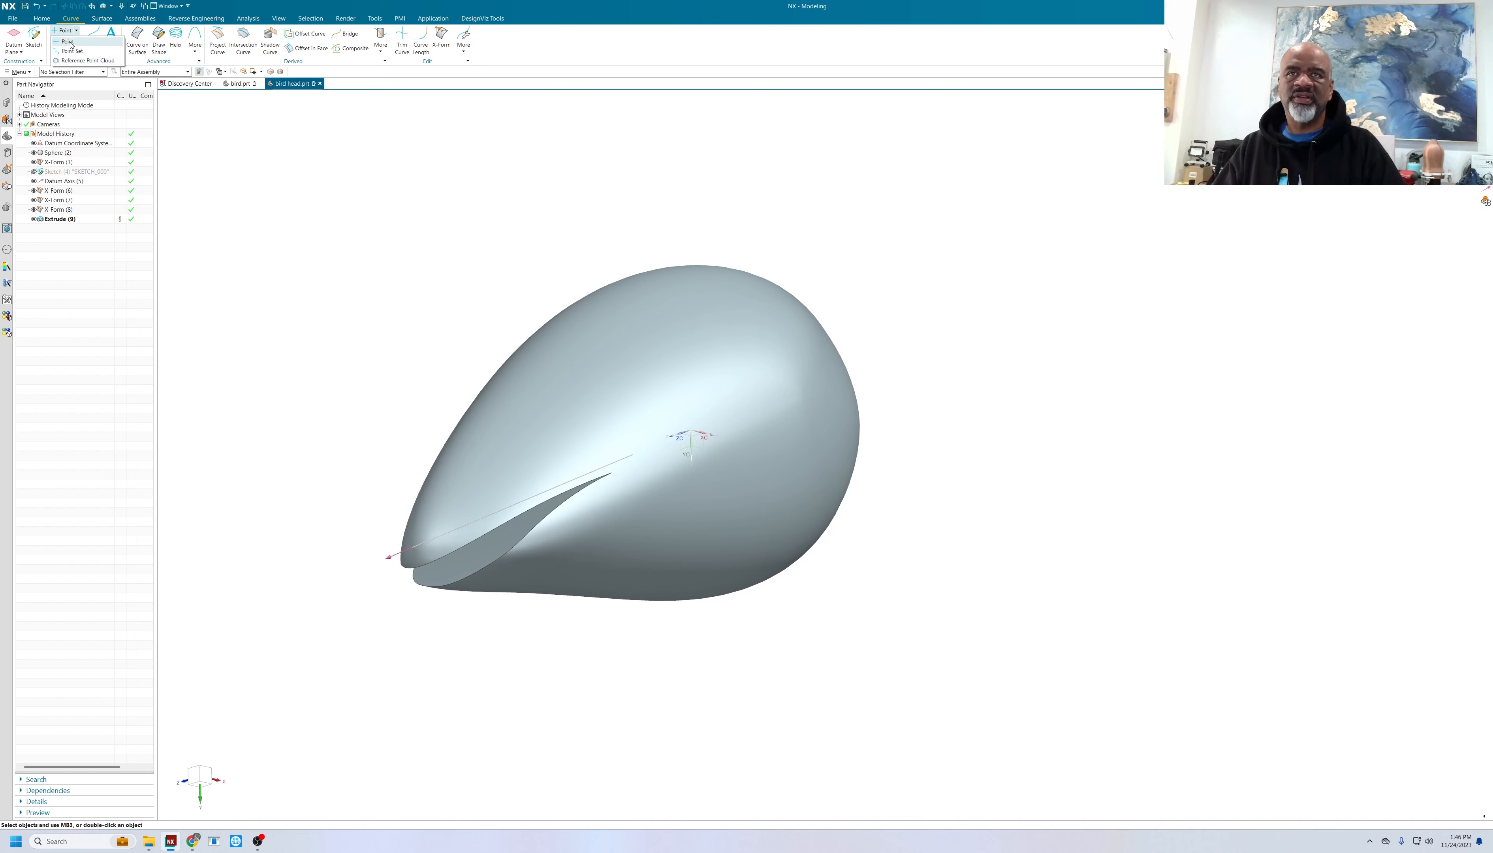
left_click(64, 30)
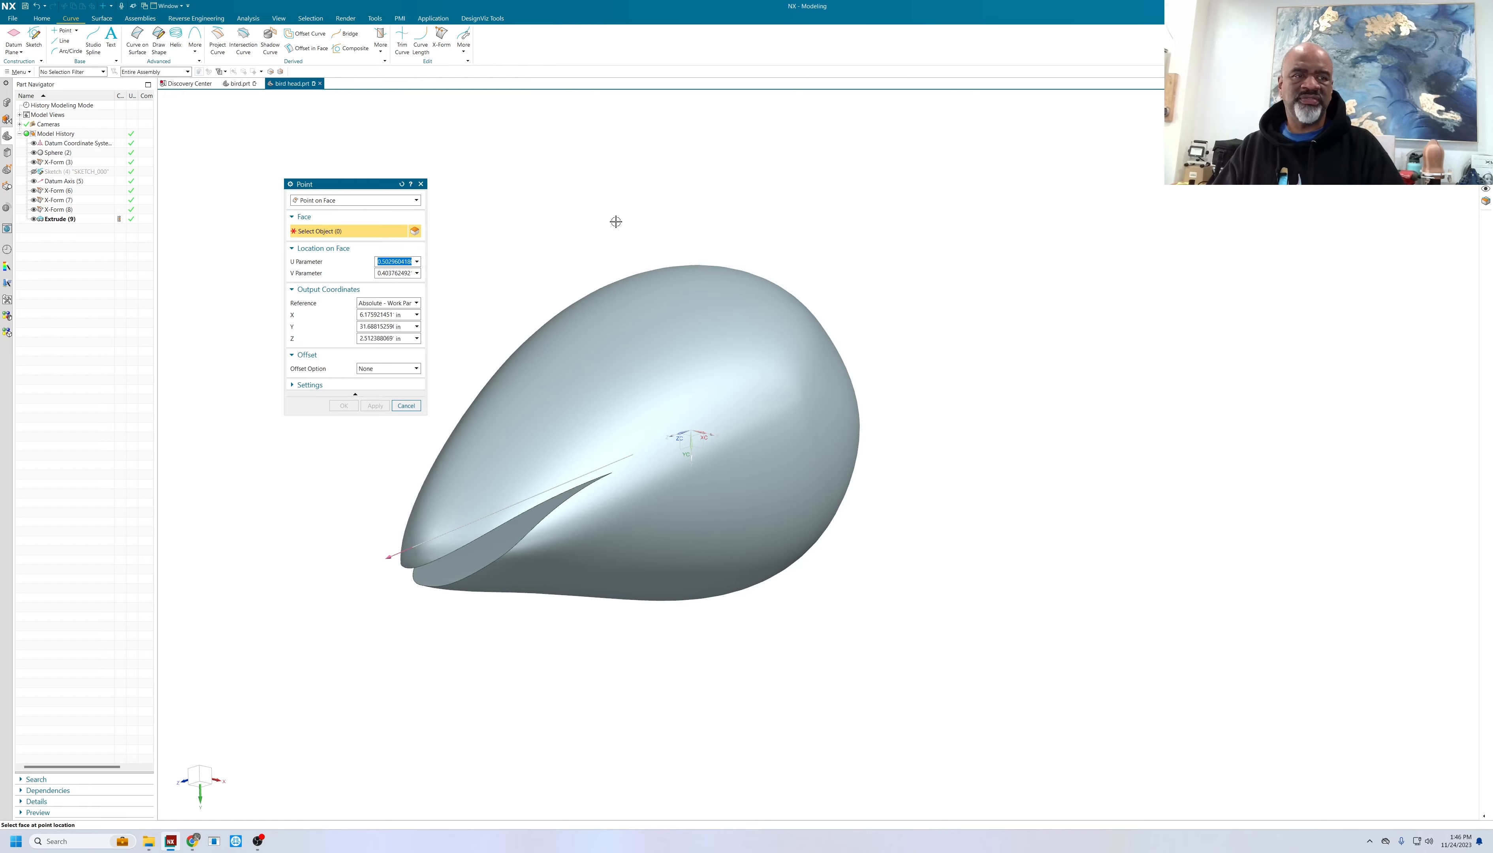
middle_click_drag(617, 221, 667, 320)
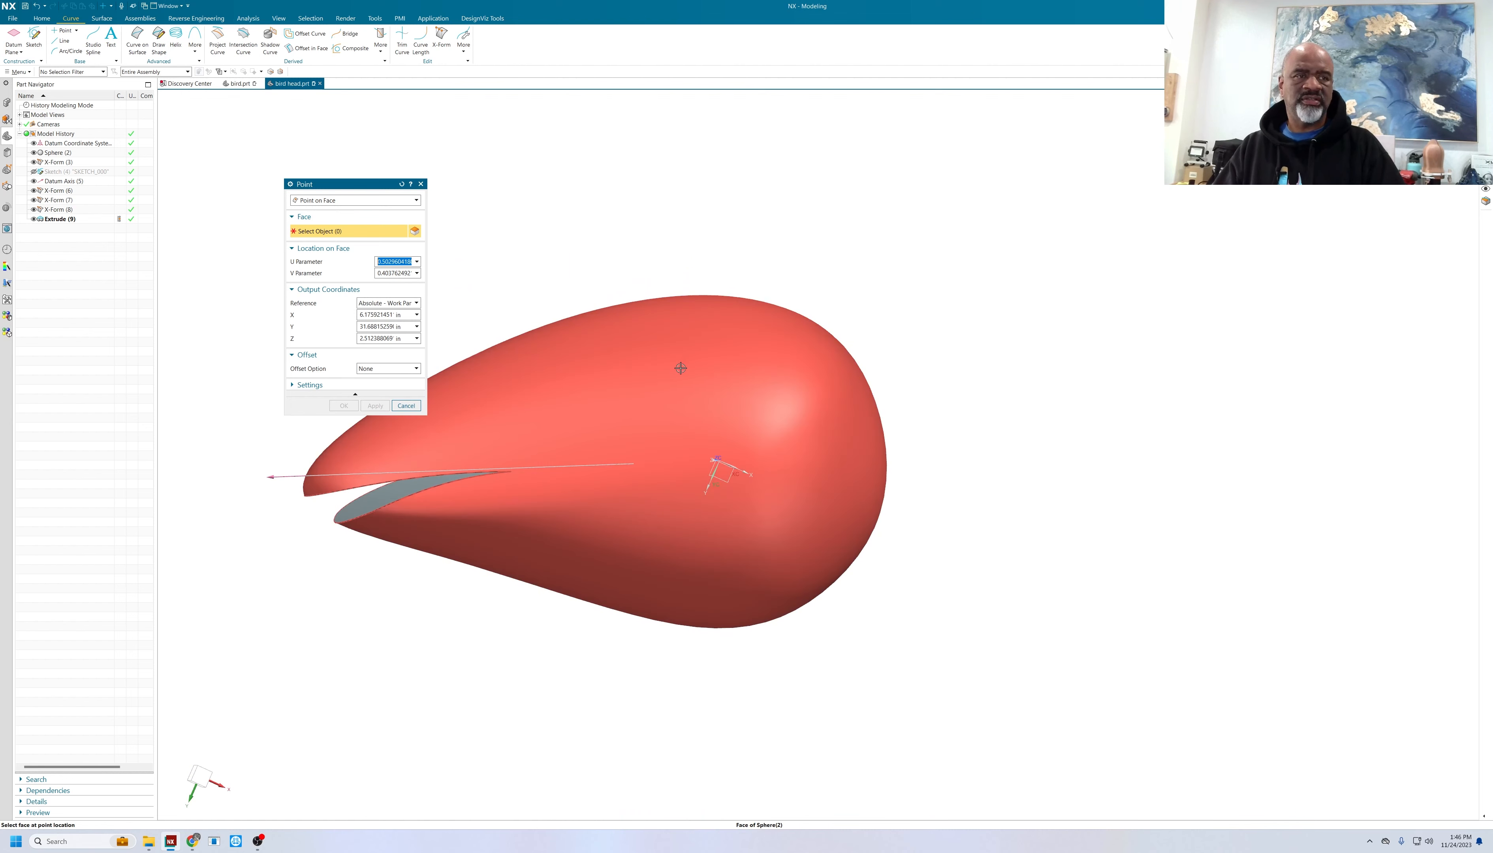
left_click(691, 372)
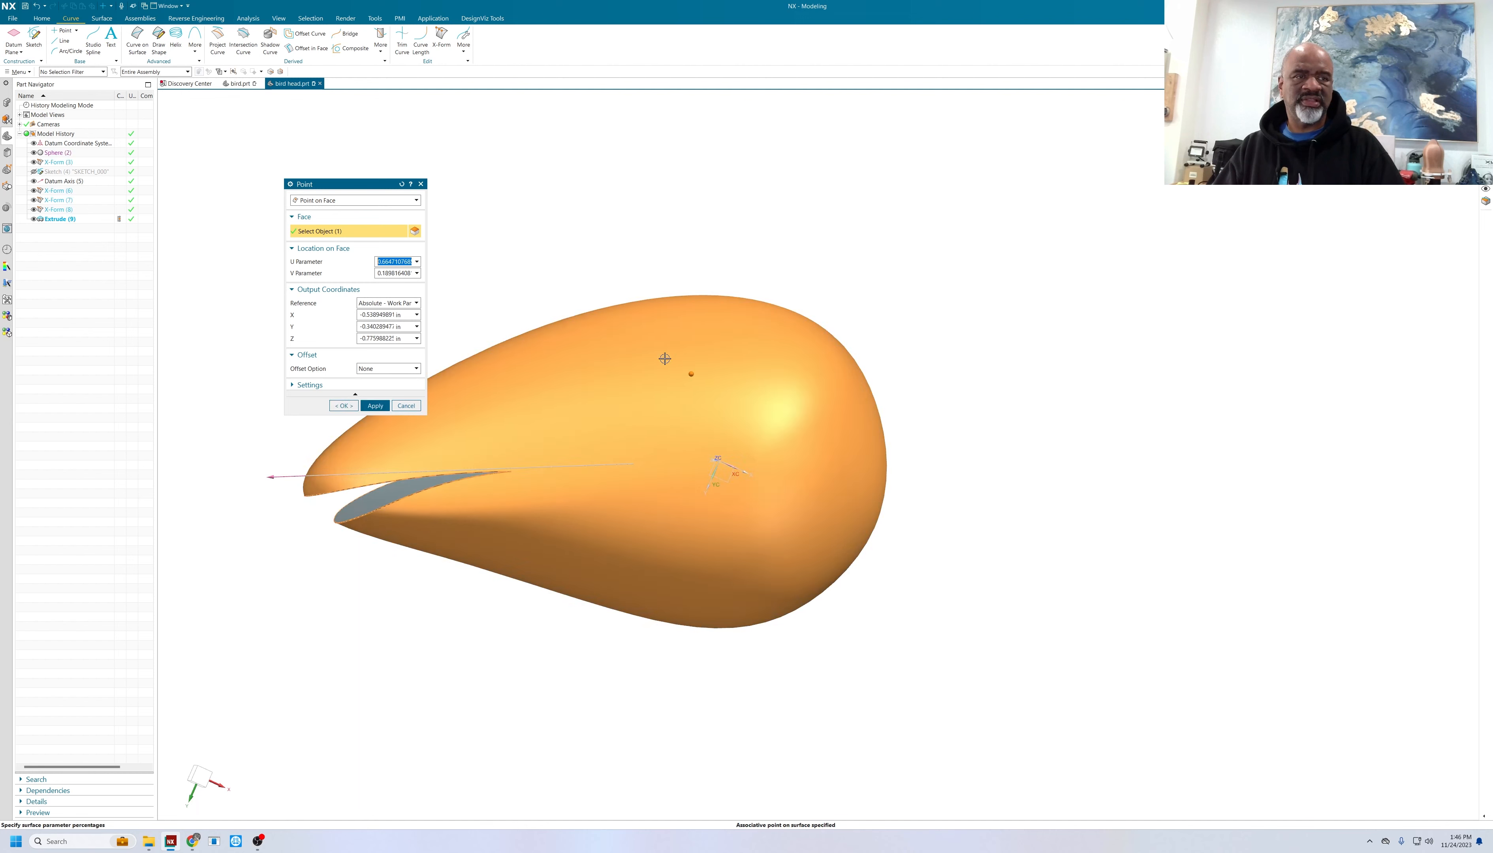
left_click(343, 406)
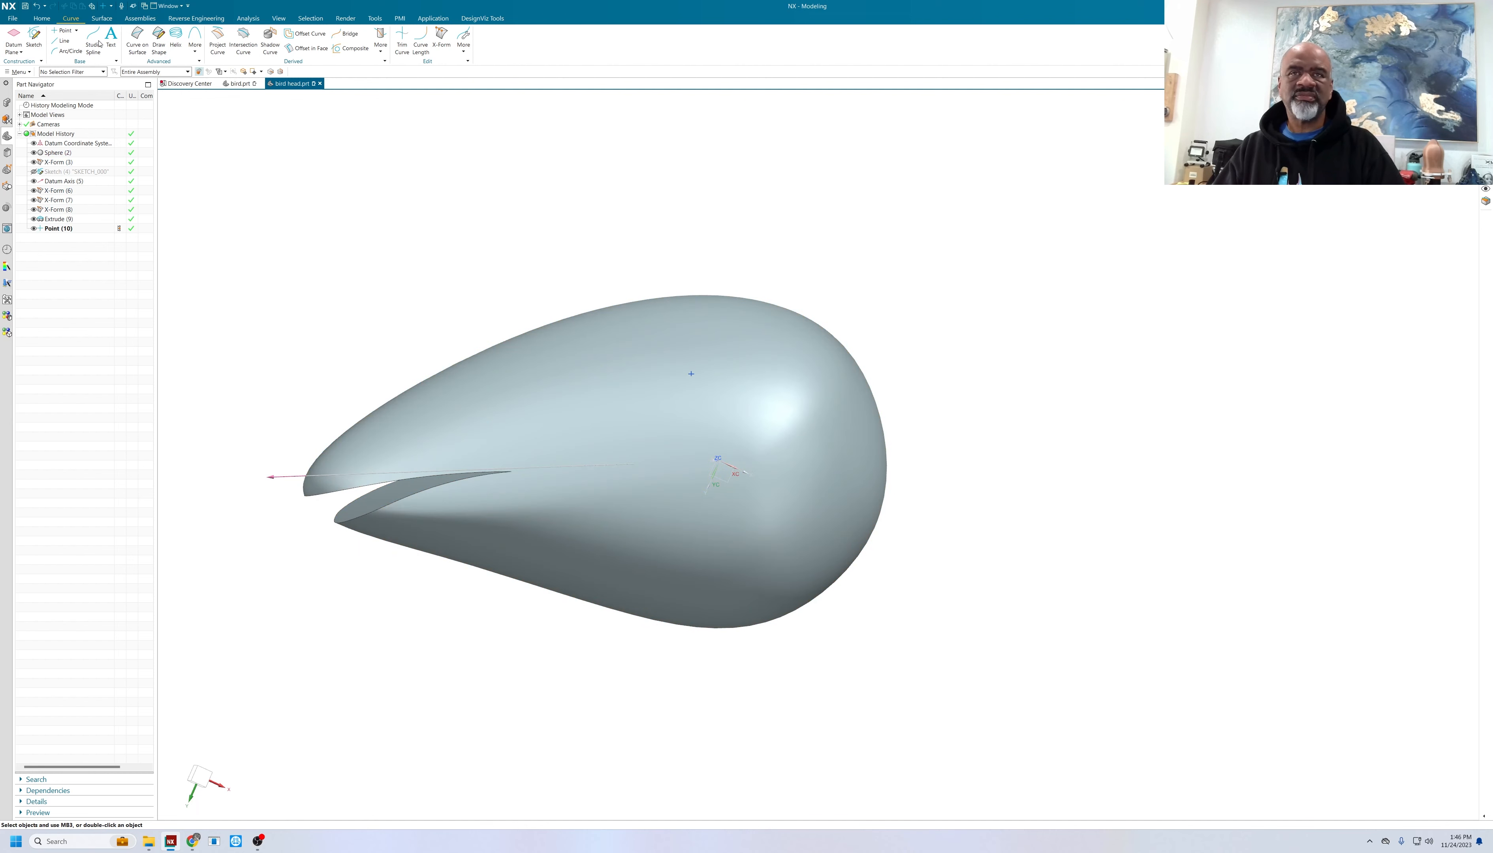
- Start a line at the point on the head's side and direct its end normal to the head face
left_click(42, 18)
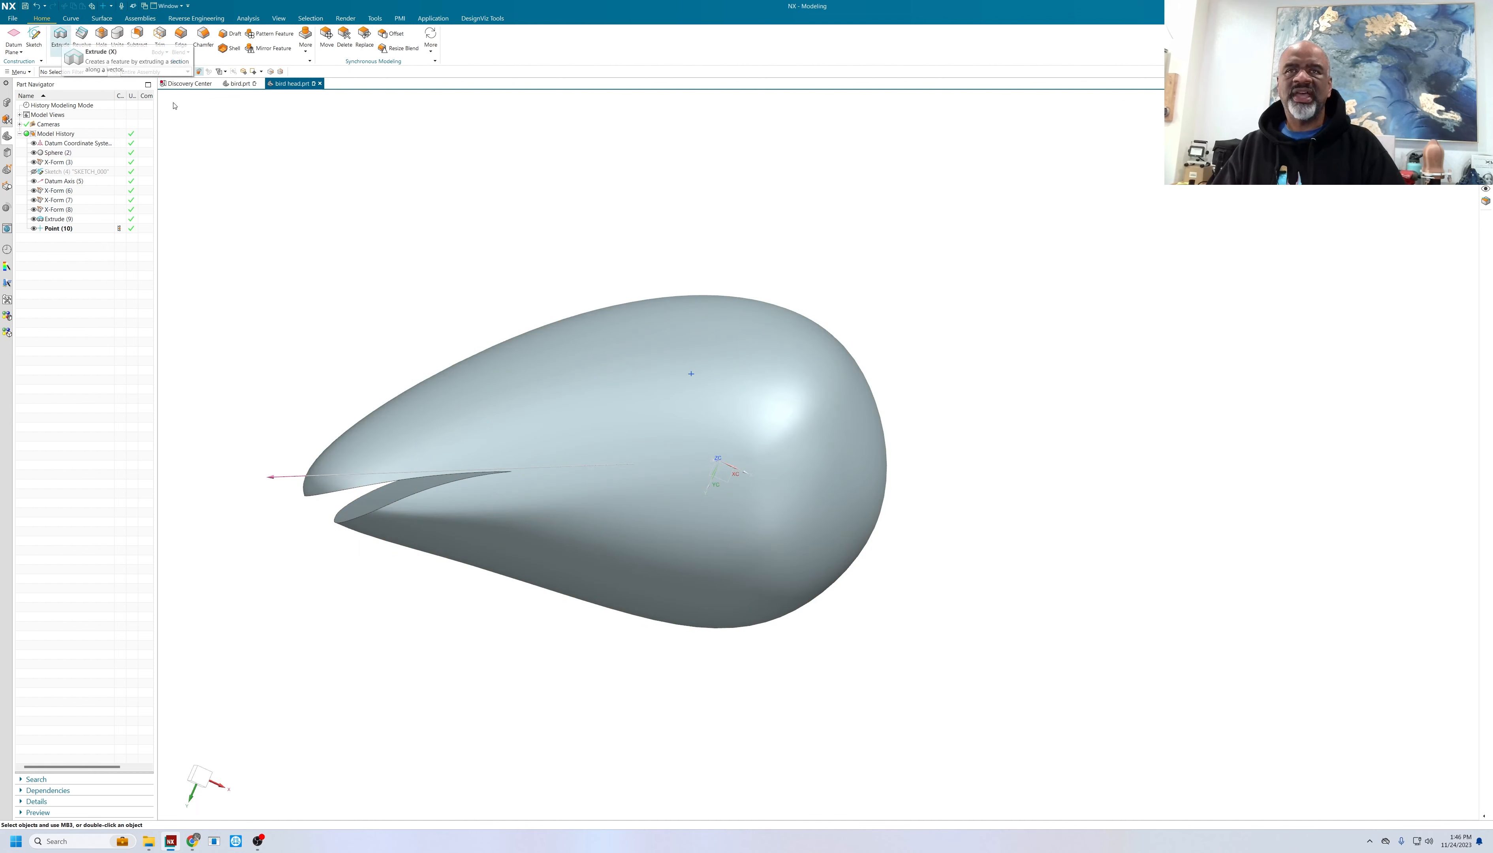
middle_click_drag(366, 190, 511, 193)
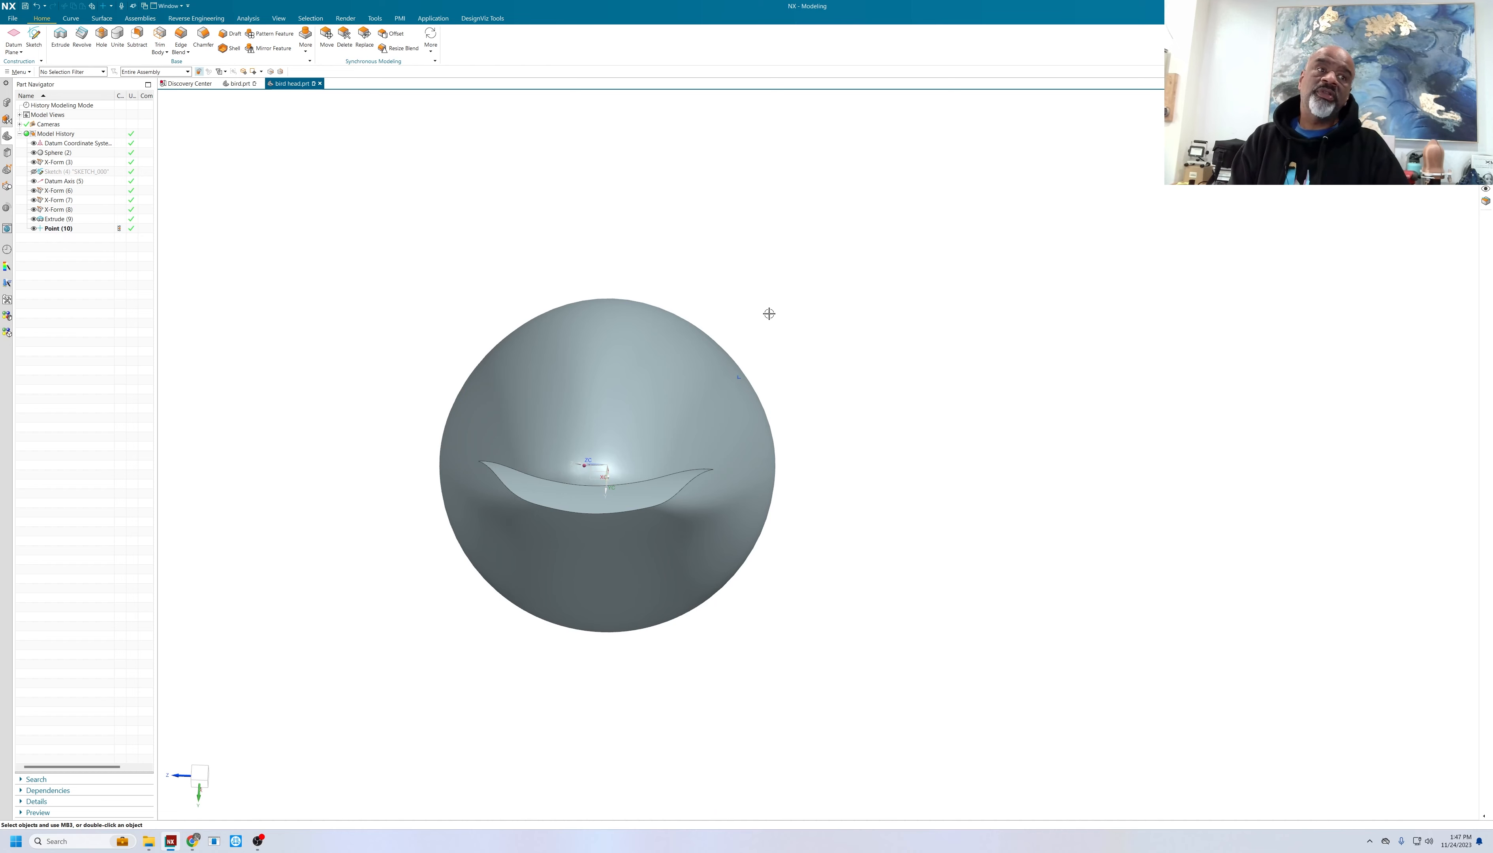
scroll(757, 357, "up", 2)
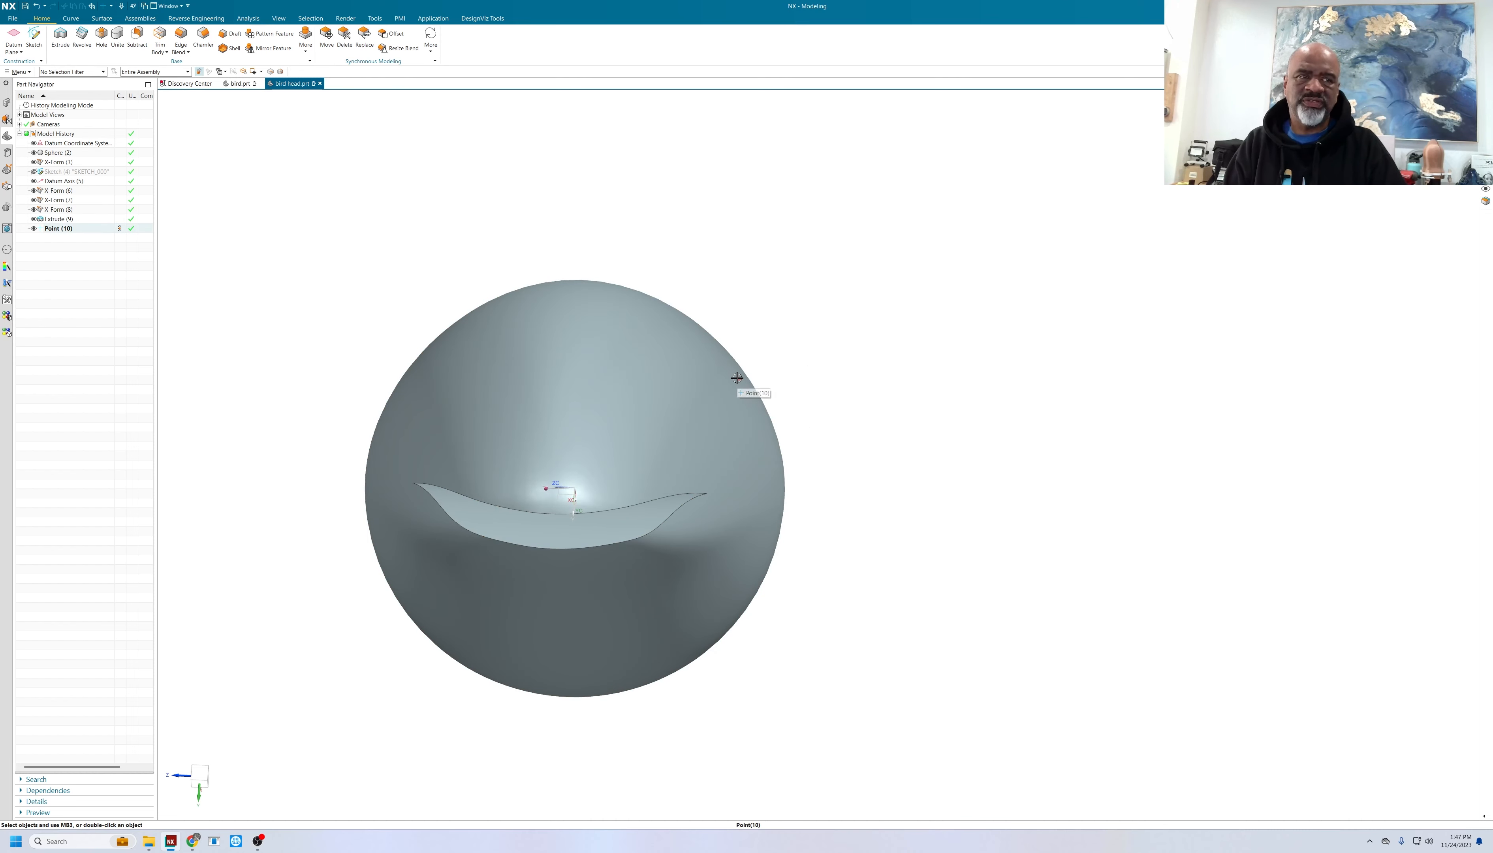
middle_click_drag(806, 350, 691, 259)
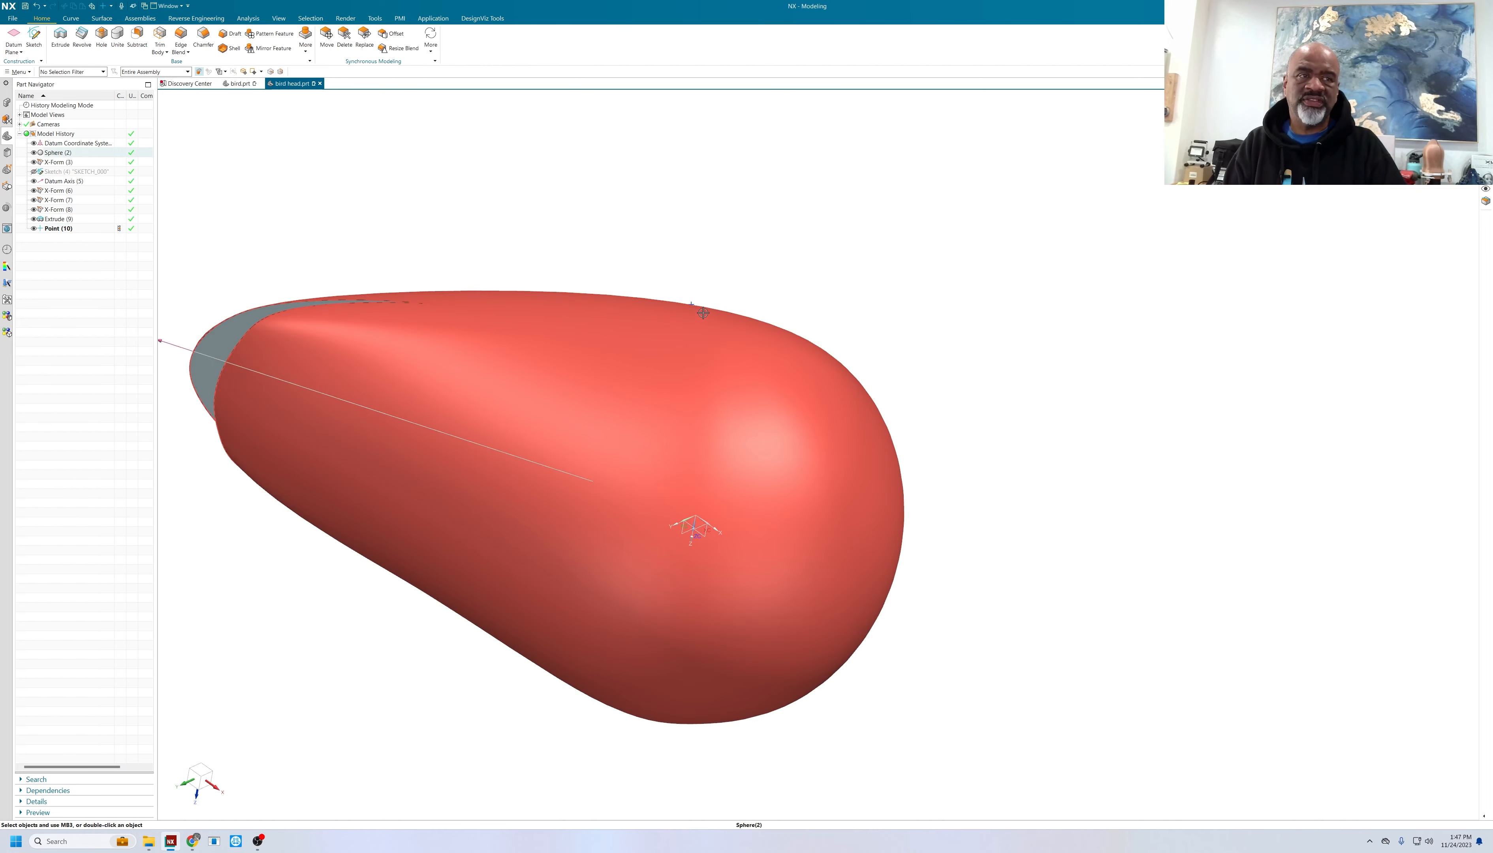
left_click(70, 18)
left_click(62, 41)
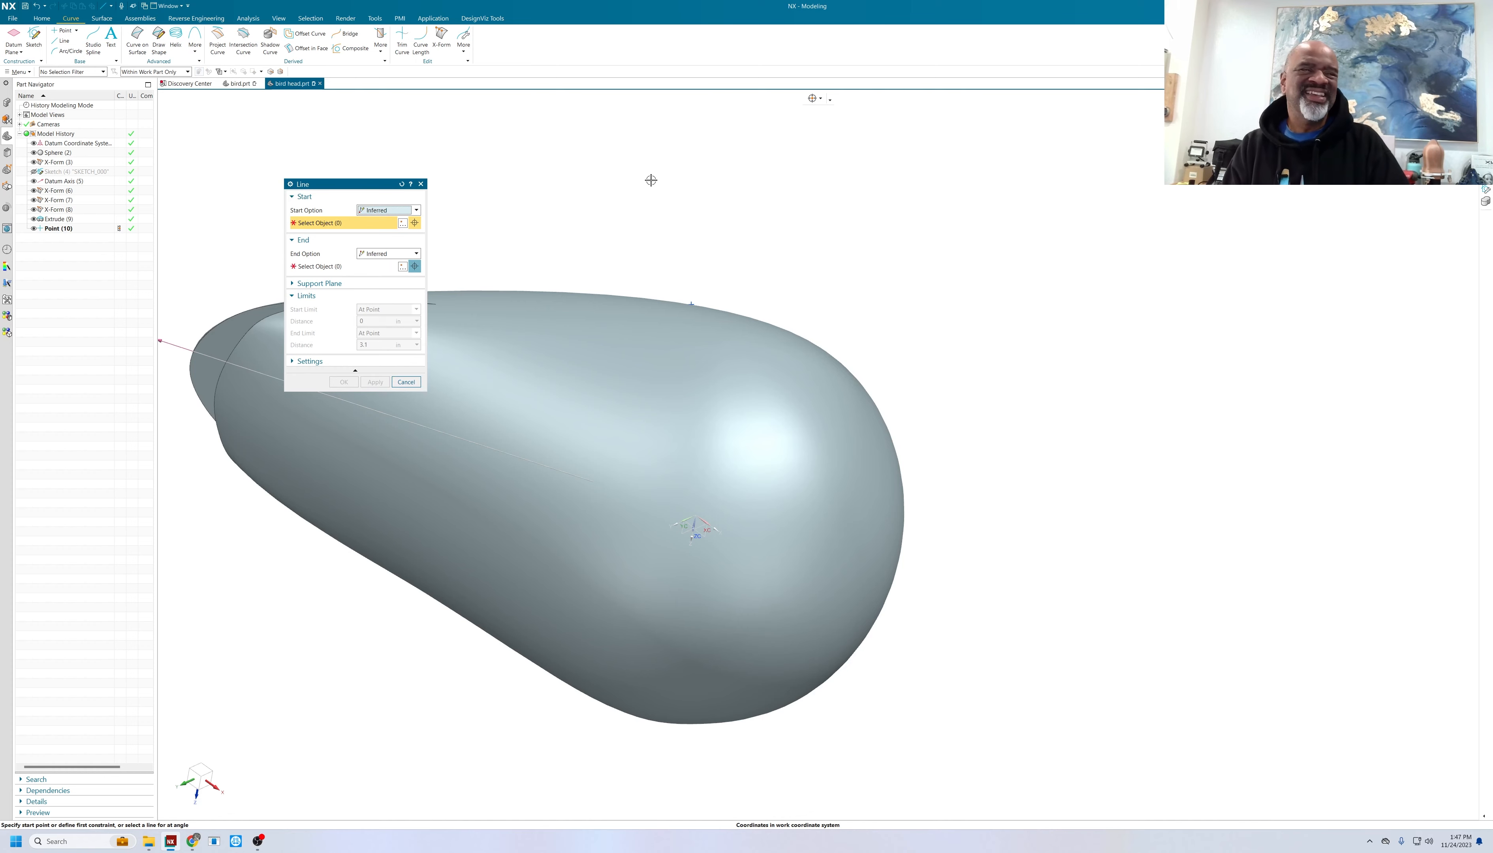
middle_click_drag(705, 213, 675, 310)
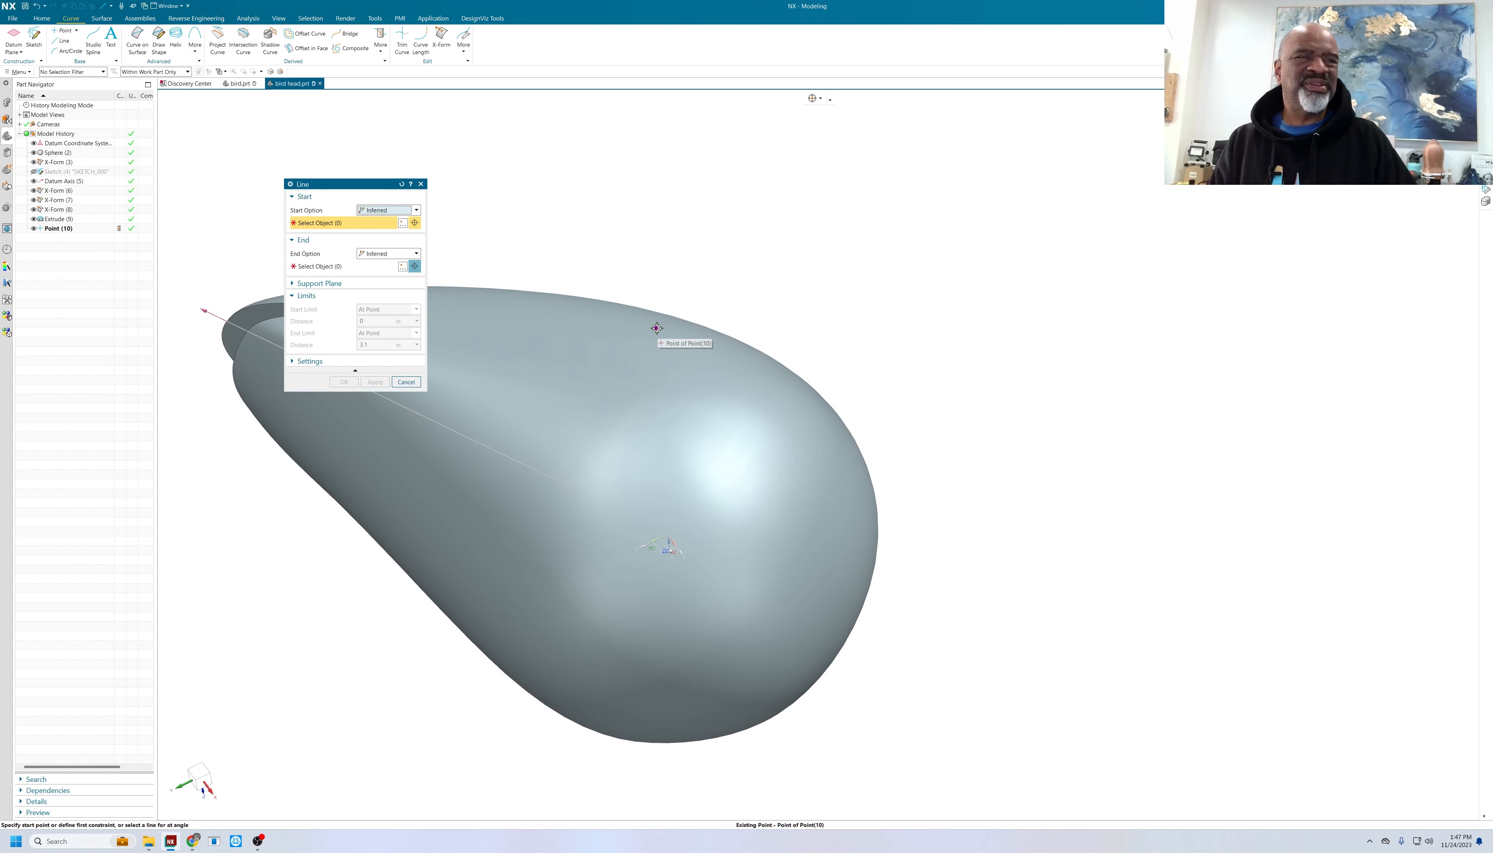
left_click(655, 327)
left_click(389, 253)
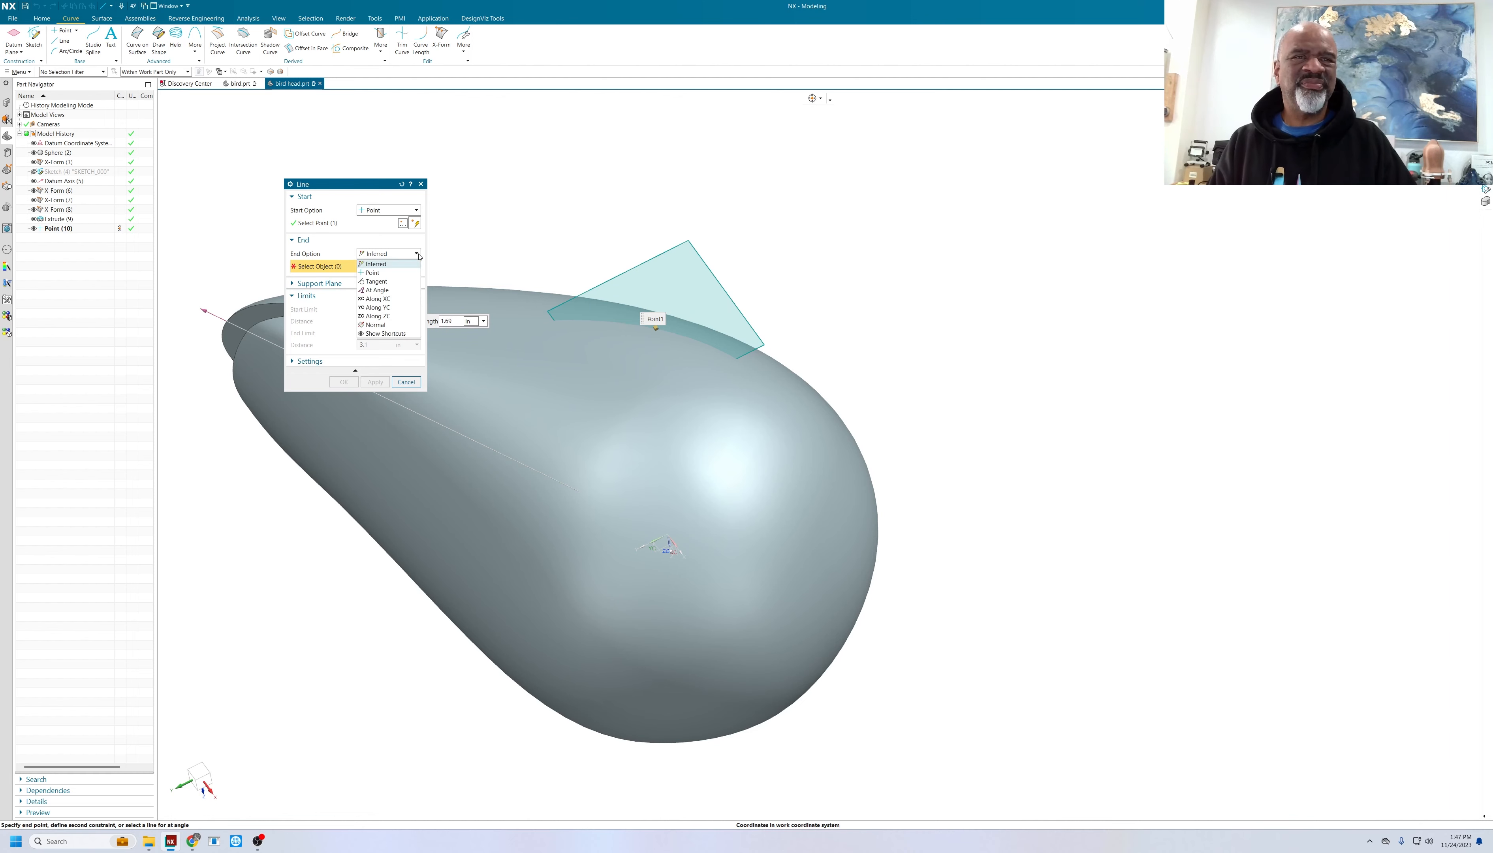
left_click(373, 325)
left_click(682, 384)
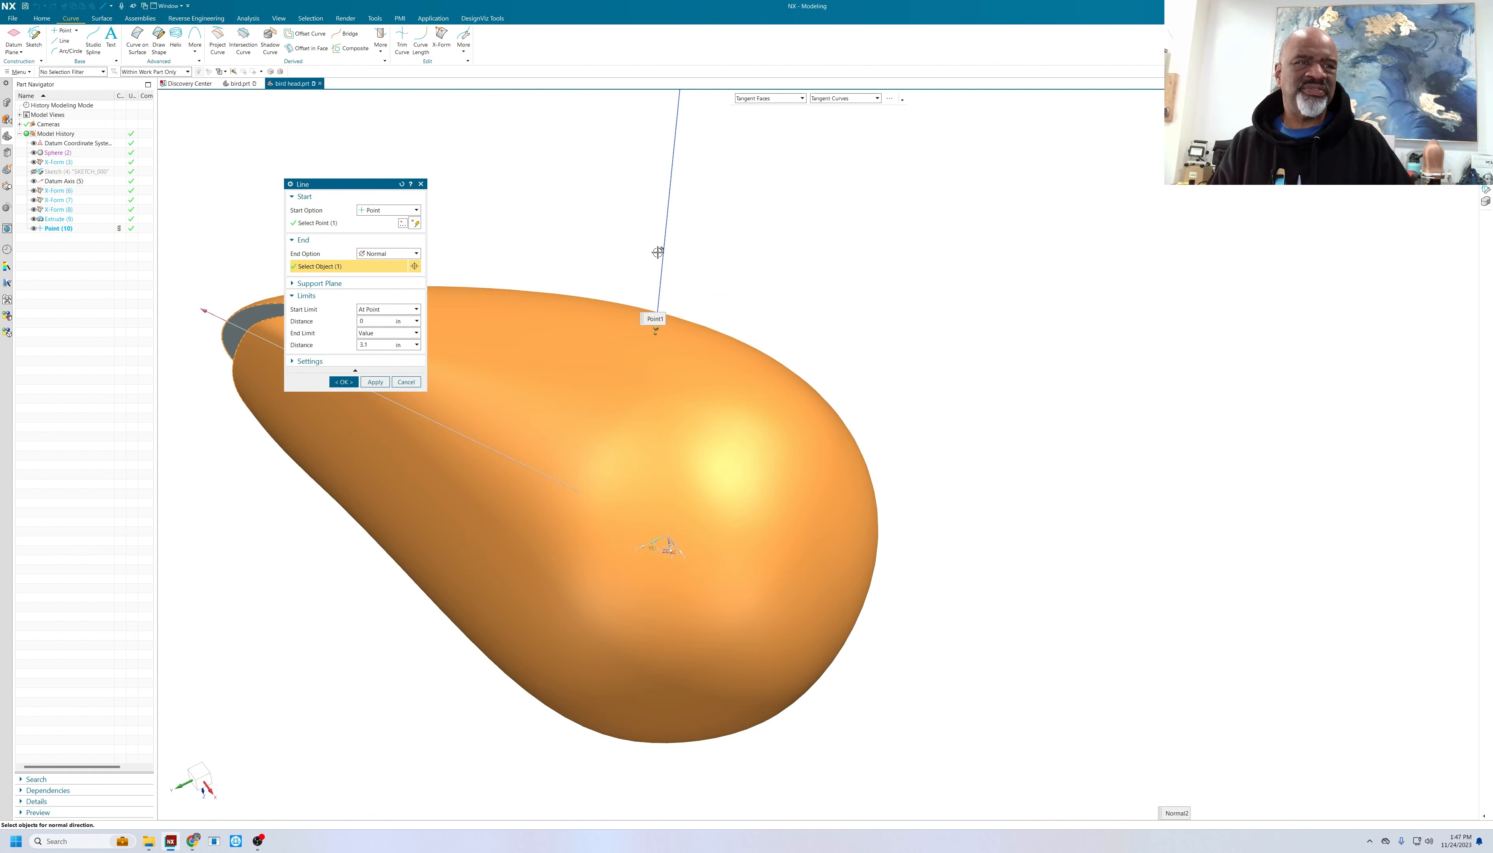
- Set the normal line's outer end limit to 0.5 in and extend its start about 0.16 in into the head
scroll(657, 252, "down", 2)
scroll(728, 178, "down", 1)
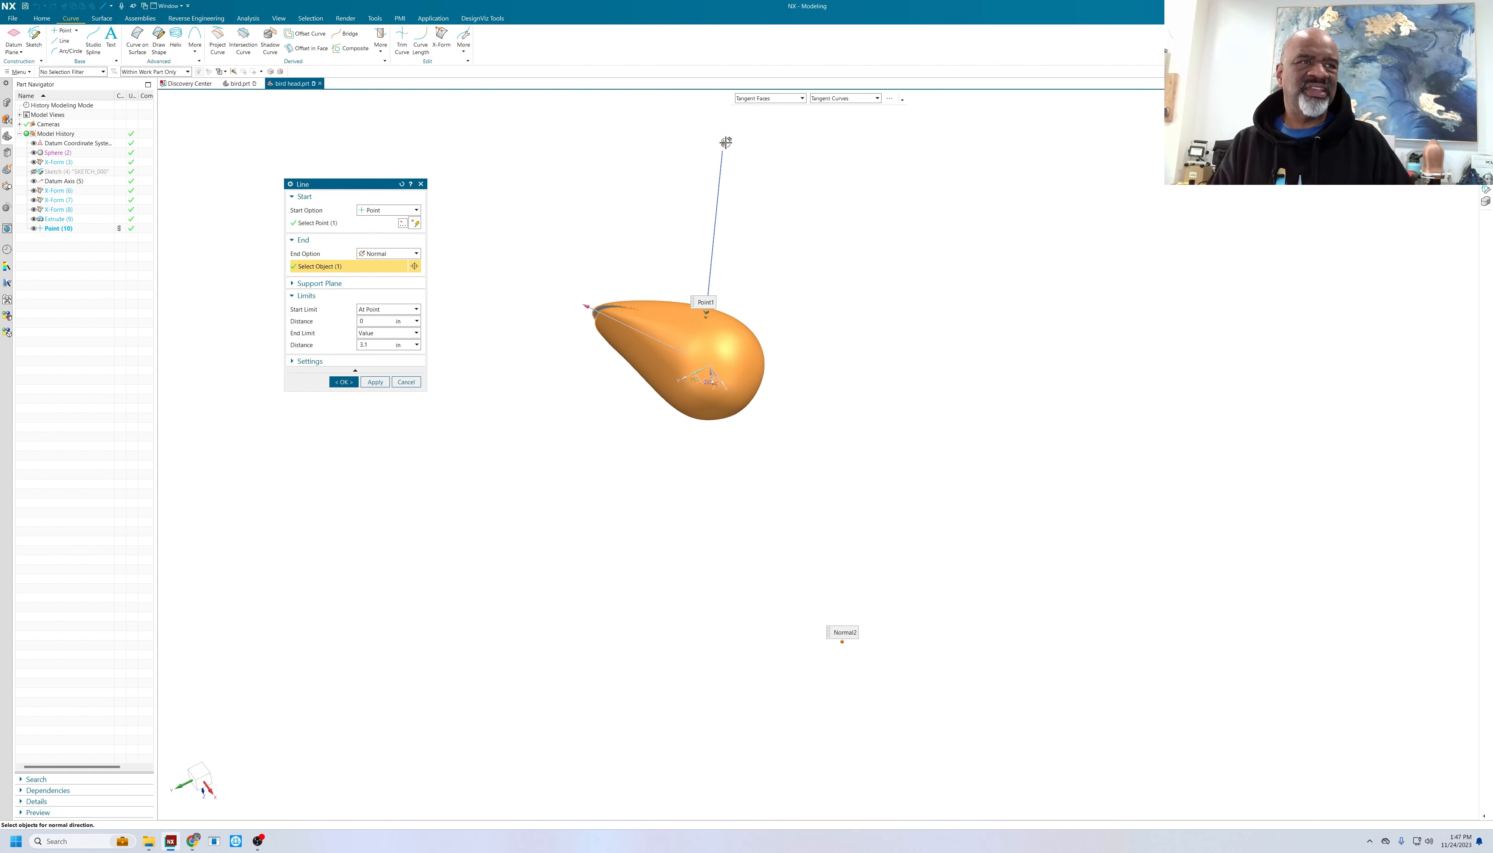
left_click_drag(726, 142, 719, 287)
scroll(716, 300, "up", 2)
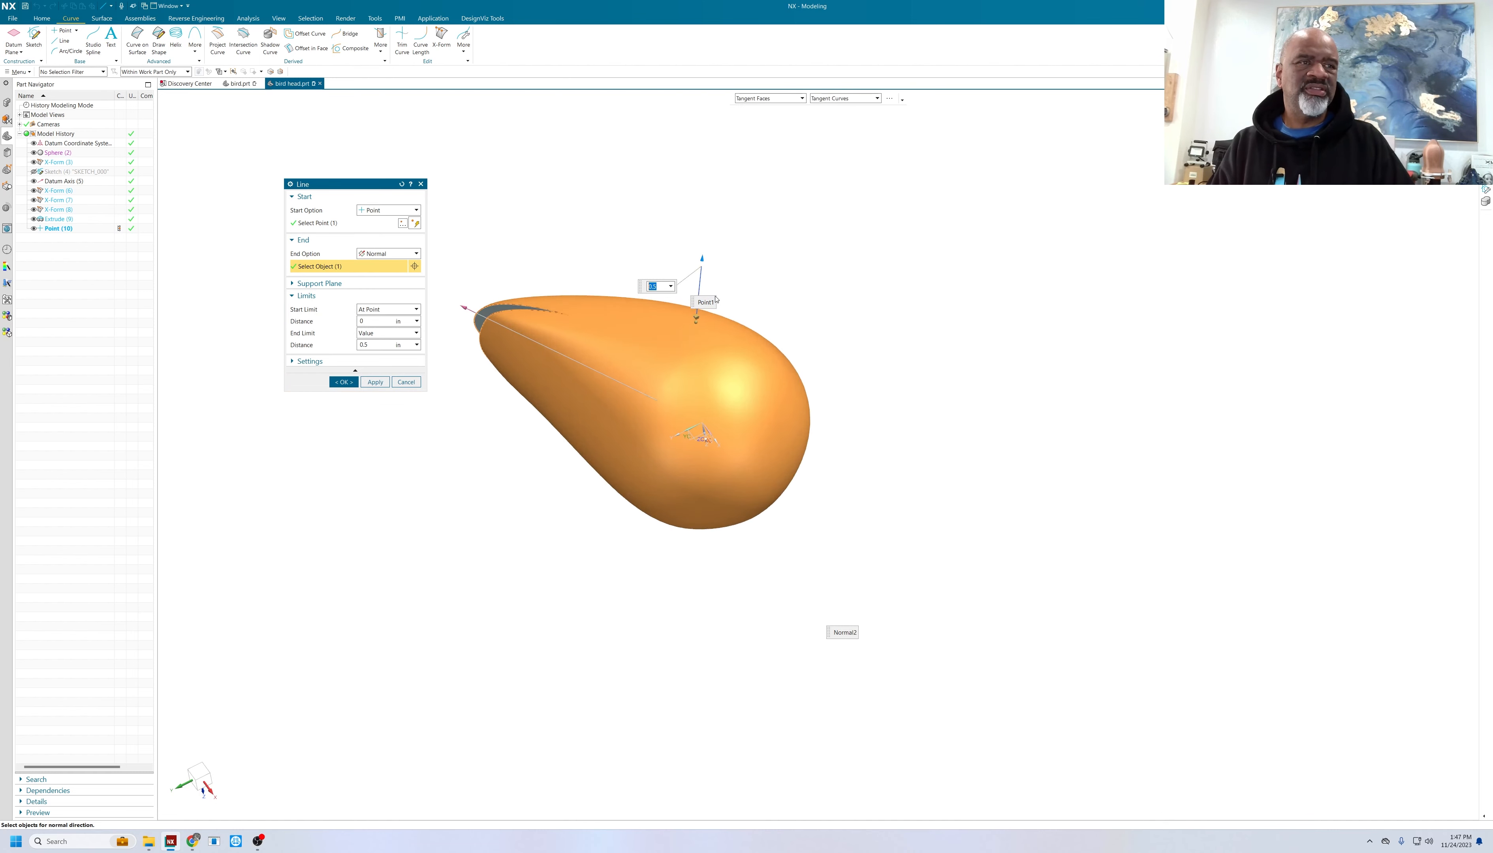
scroll(716, 300, "up", 3)
middle_click_drag(700, 326, 698, 308)
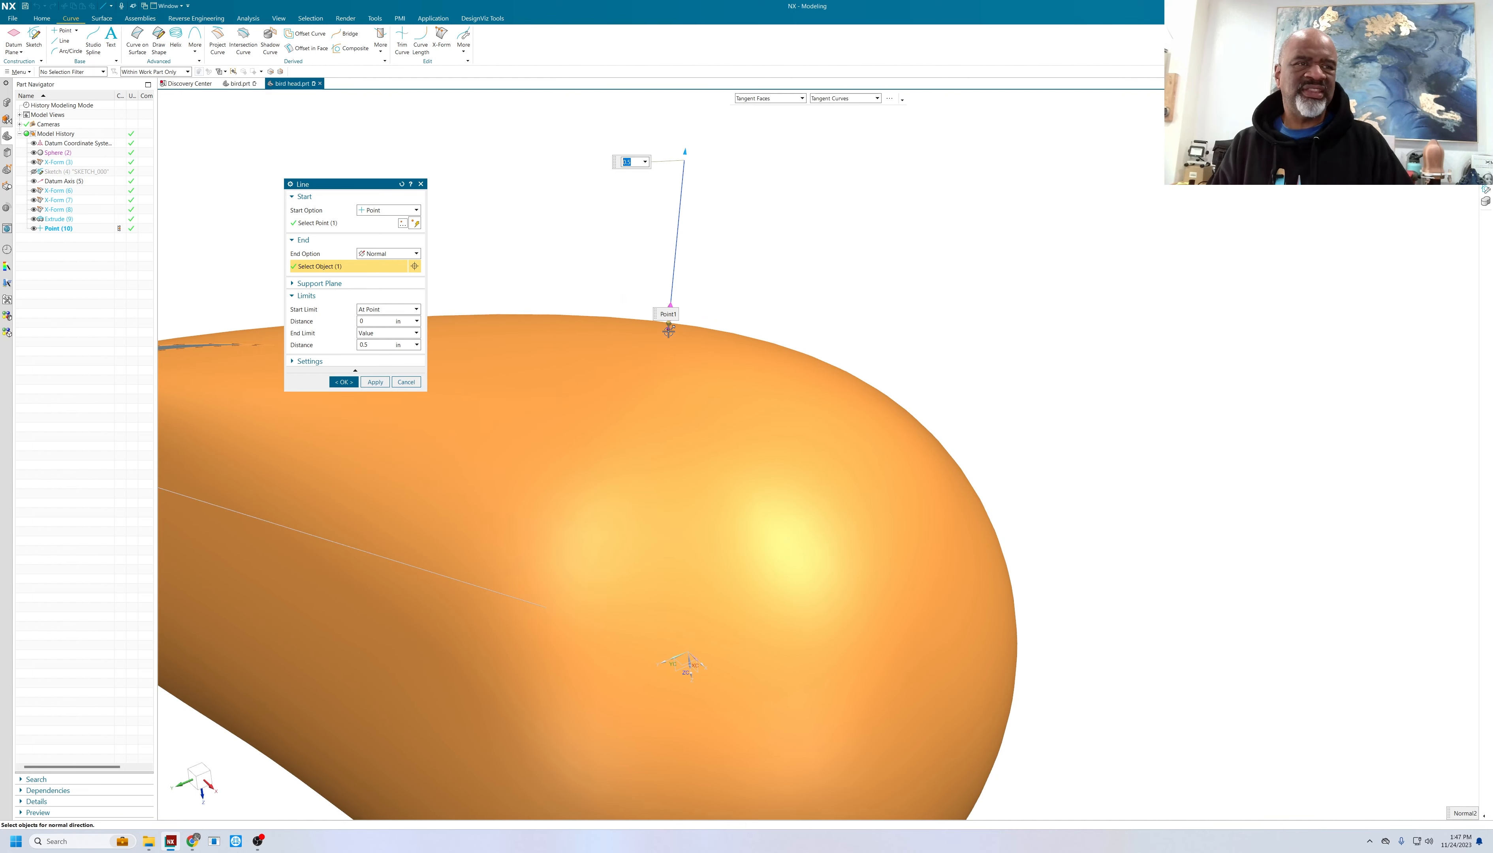
left_click_drag(668, 331, 663, 381)
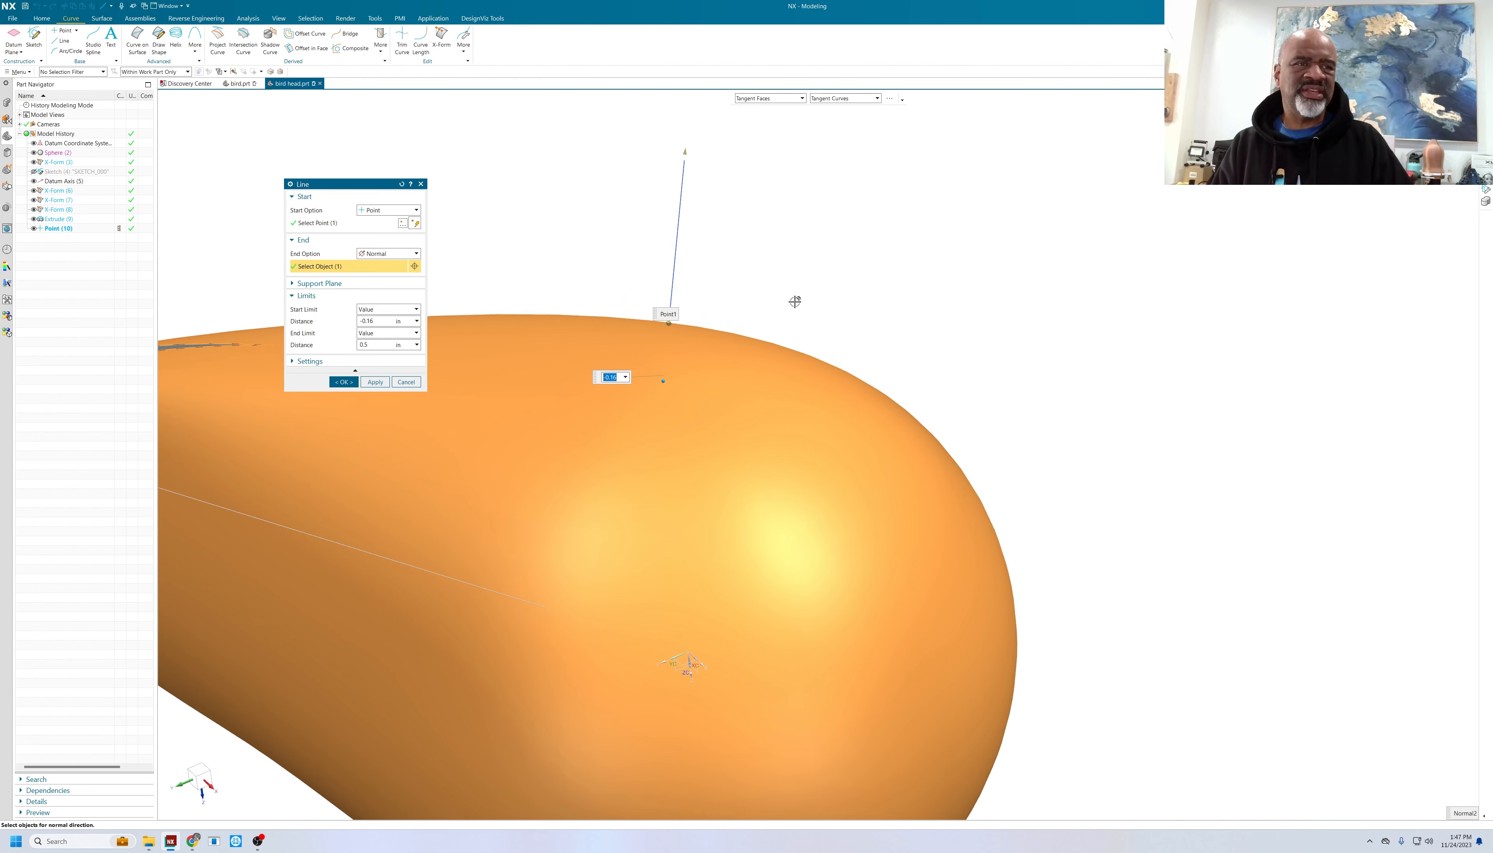
- Change the rendering style to Static Wireframe so the line inside the head can be seen
right_click(780, 231)
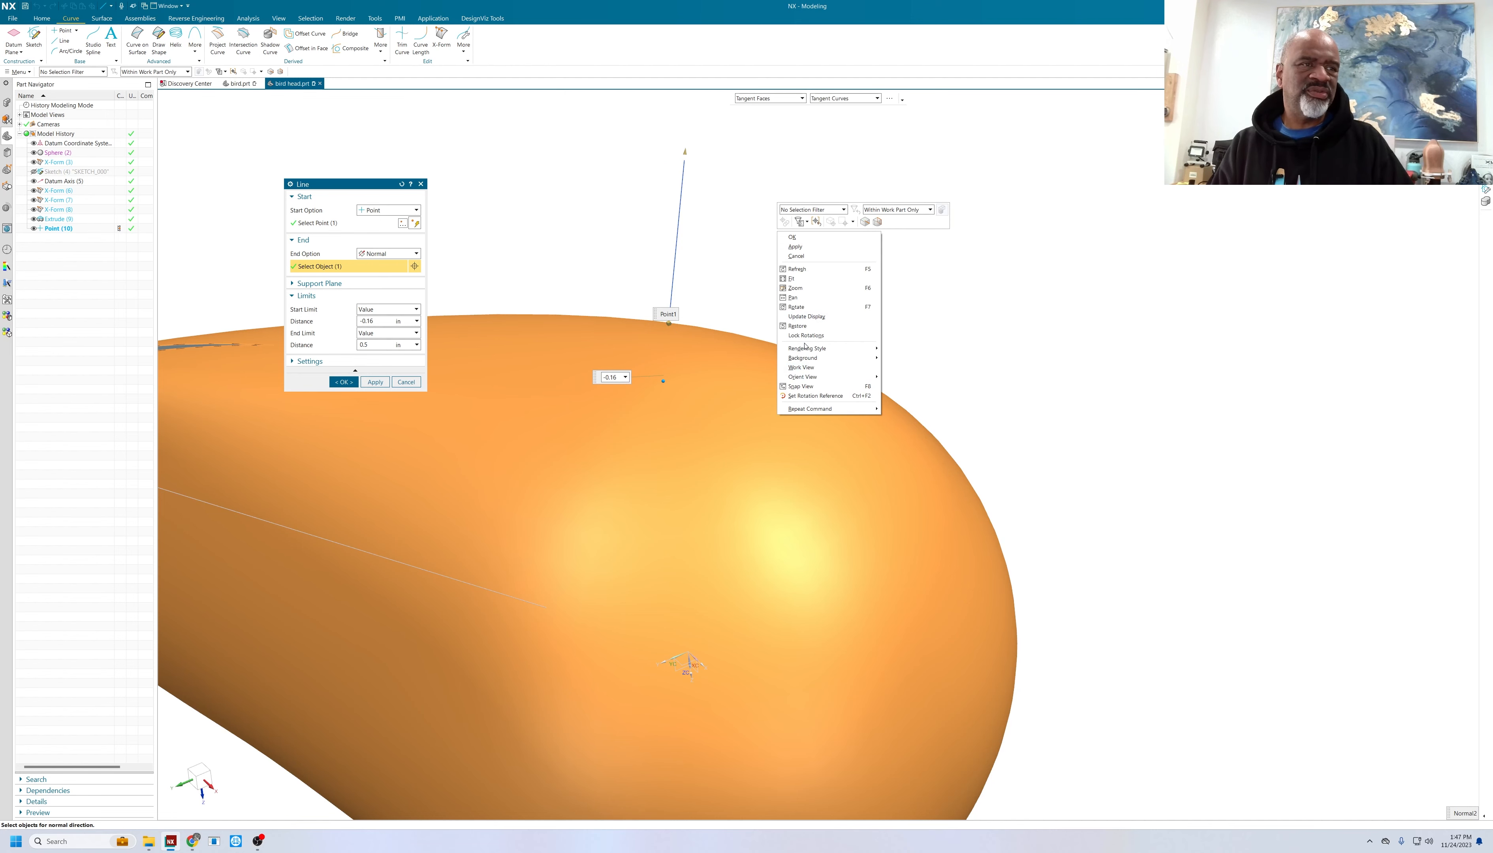
mouse_move(807, 349)
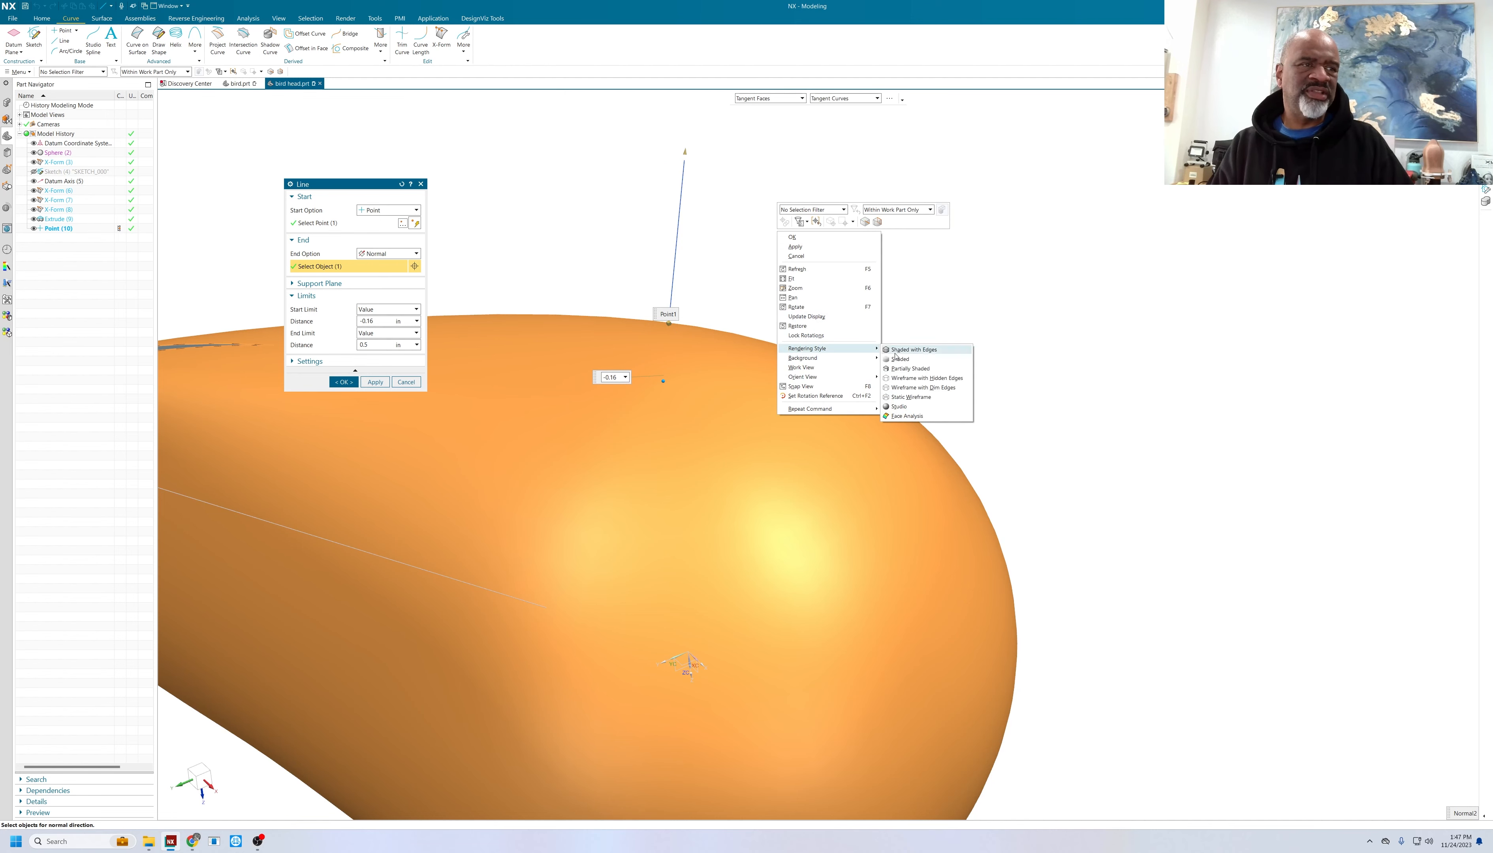
left_click(915, 397)
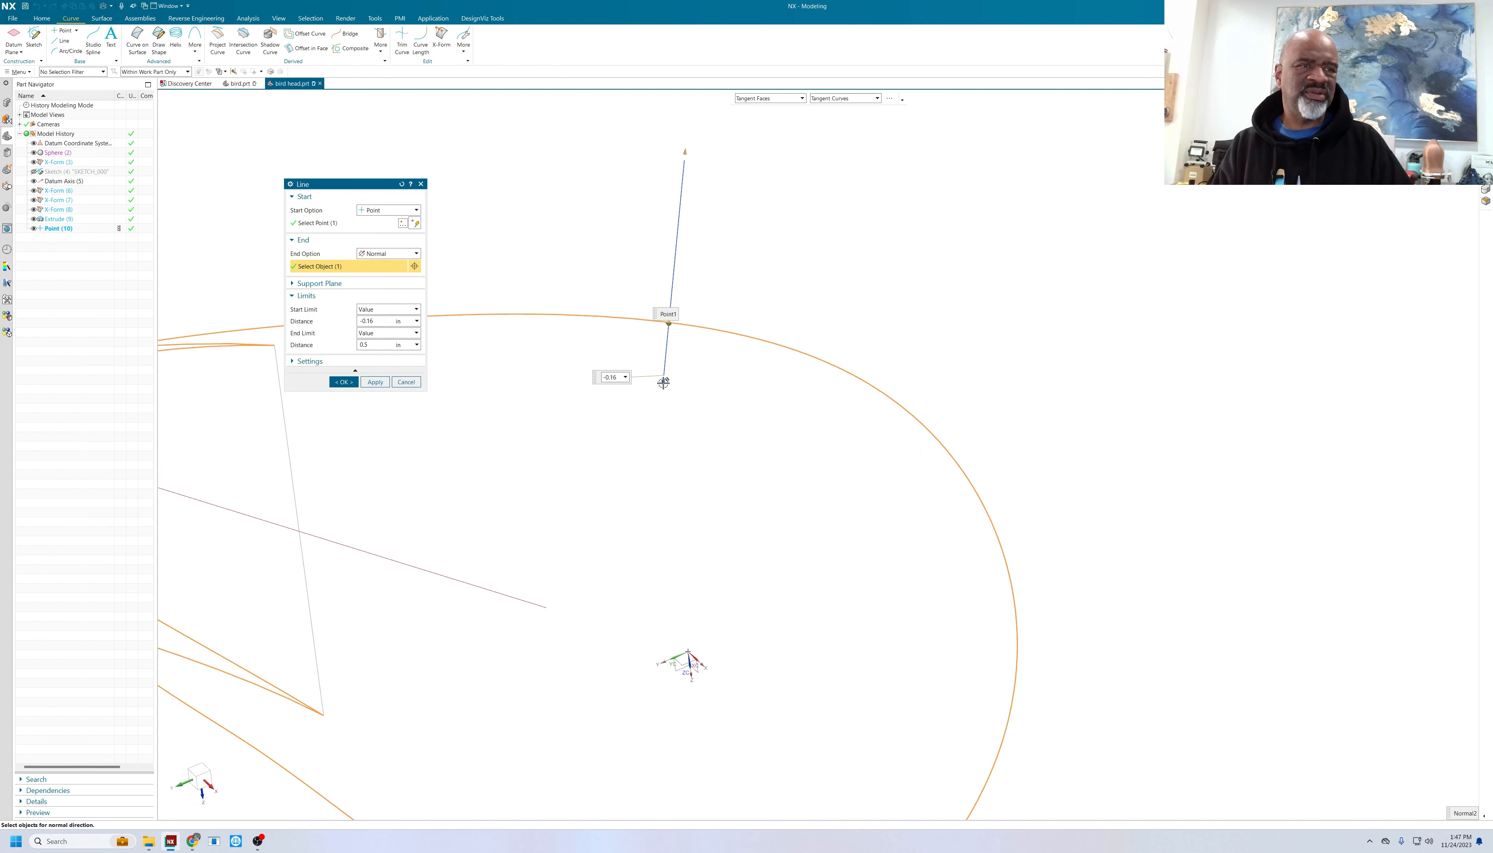
- Adjust the line's start limit to -0.13 in inside the head and create the line
left_click_drag(663, 382, 667, 366)
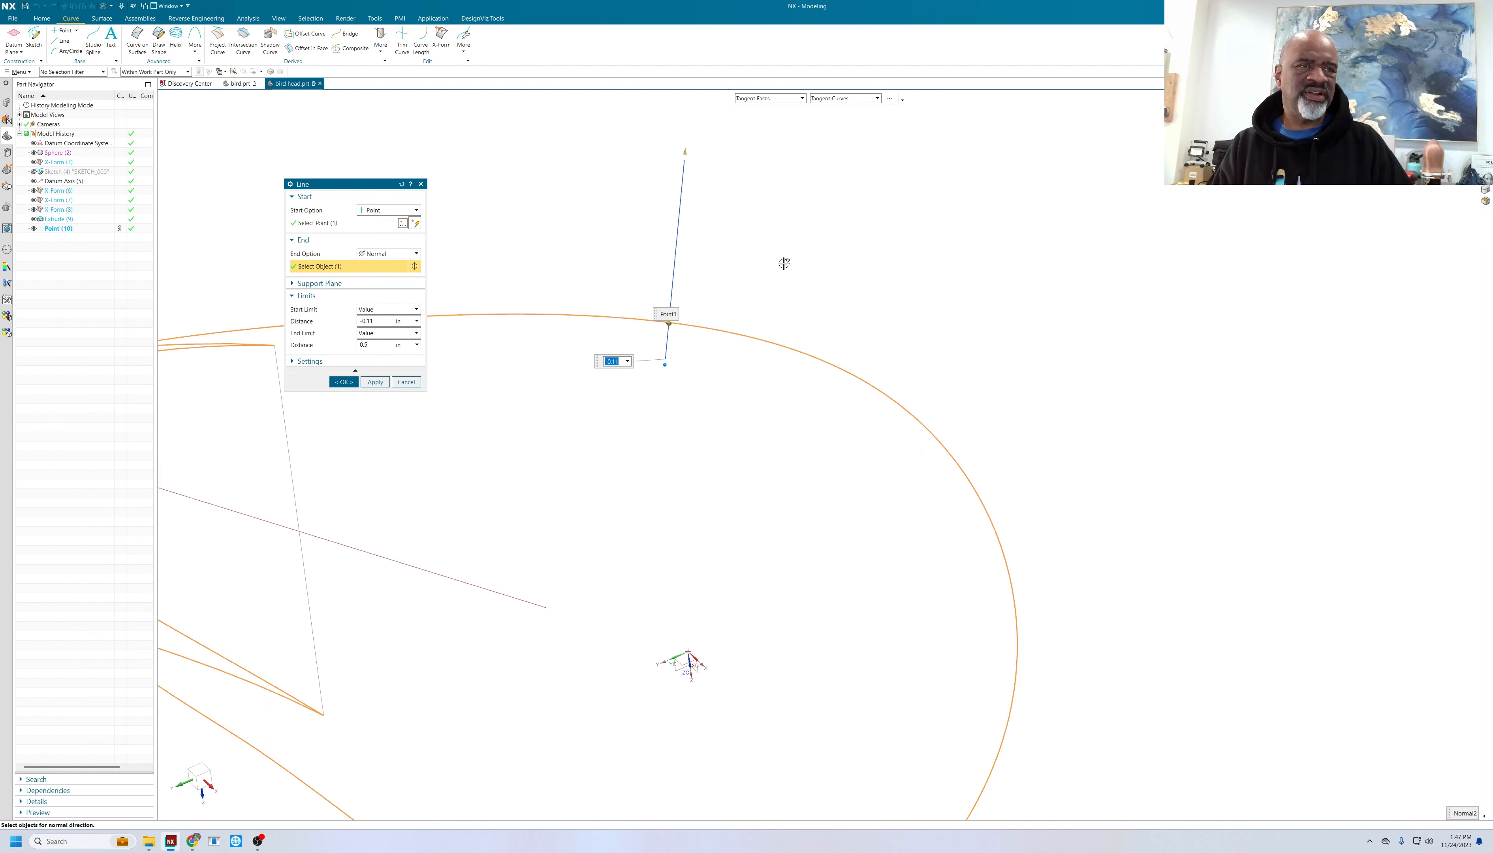
left_click_drag(664, 366, 661, 385)
scroll(876, 296, "down", 3)
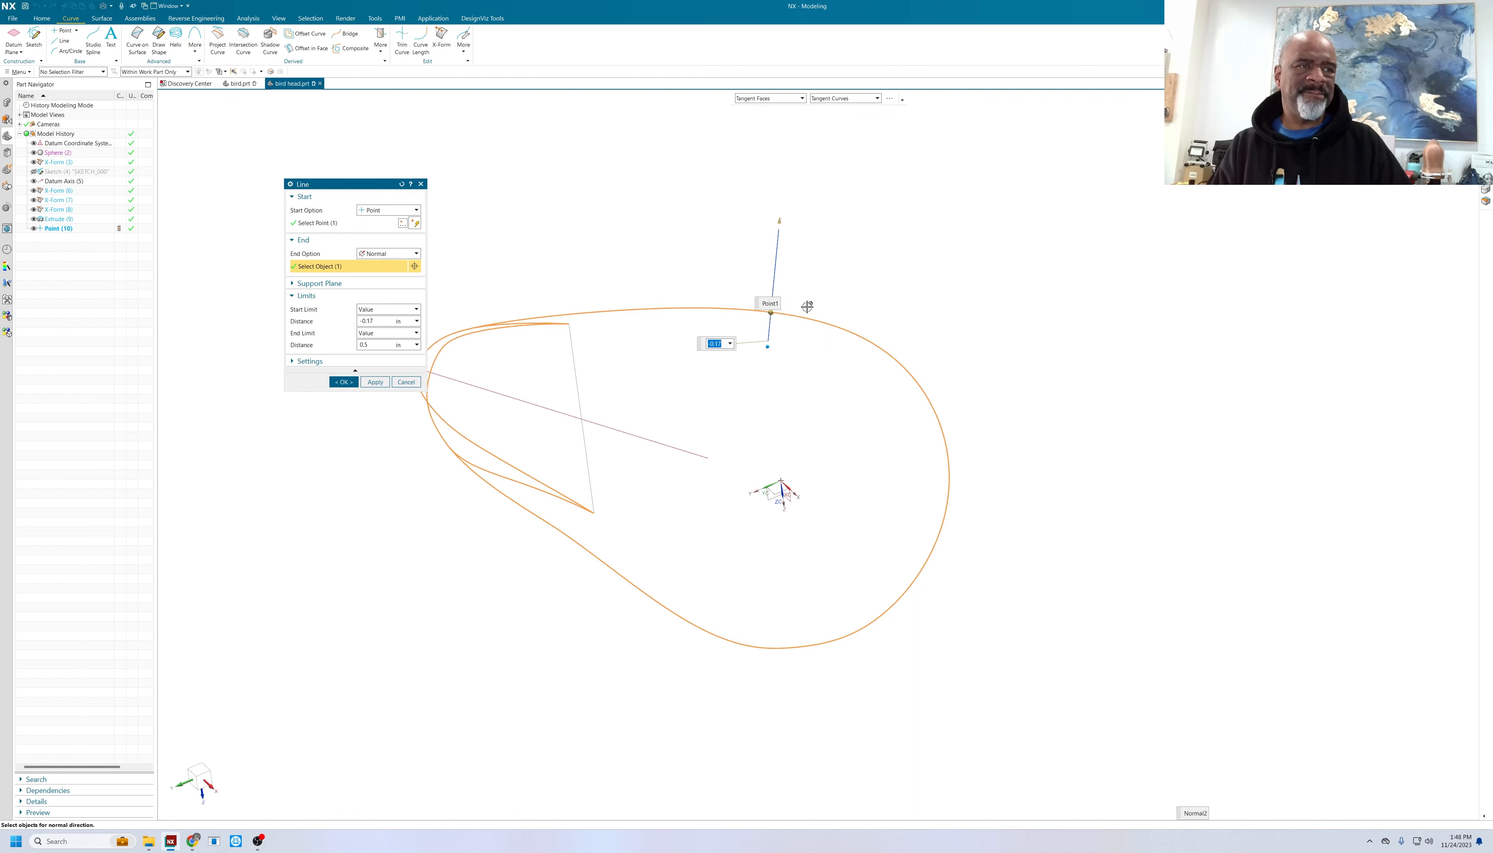
scroll(769, 354, "up", 2)
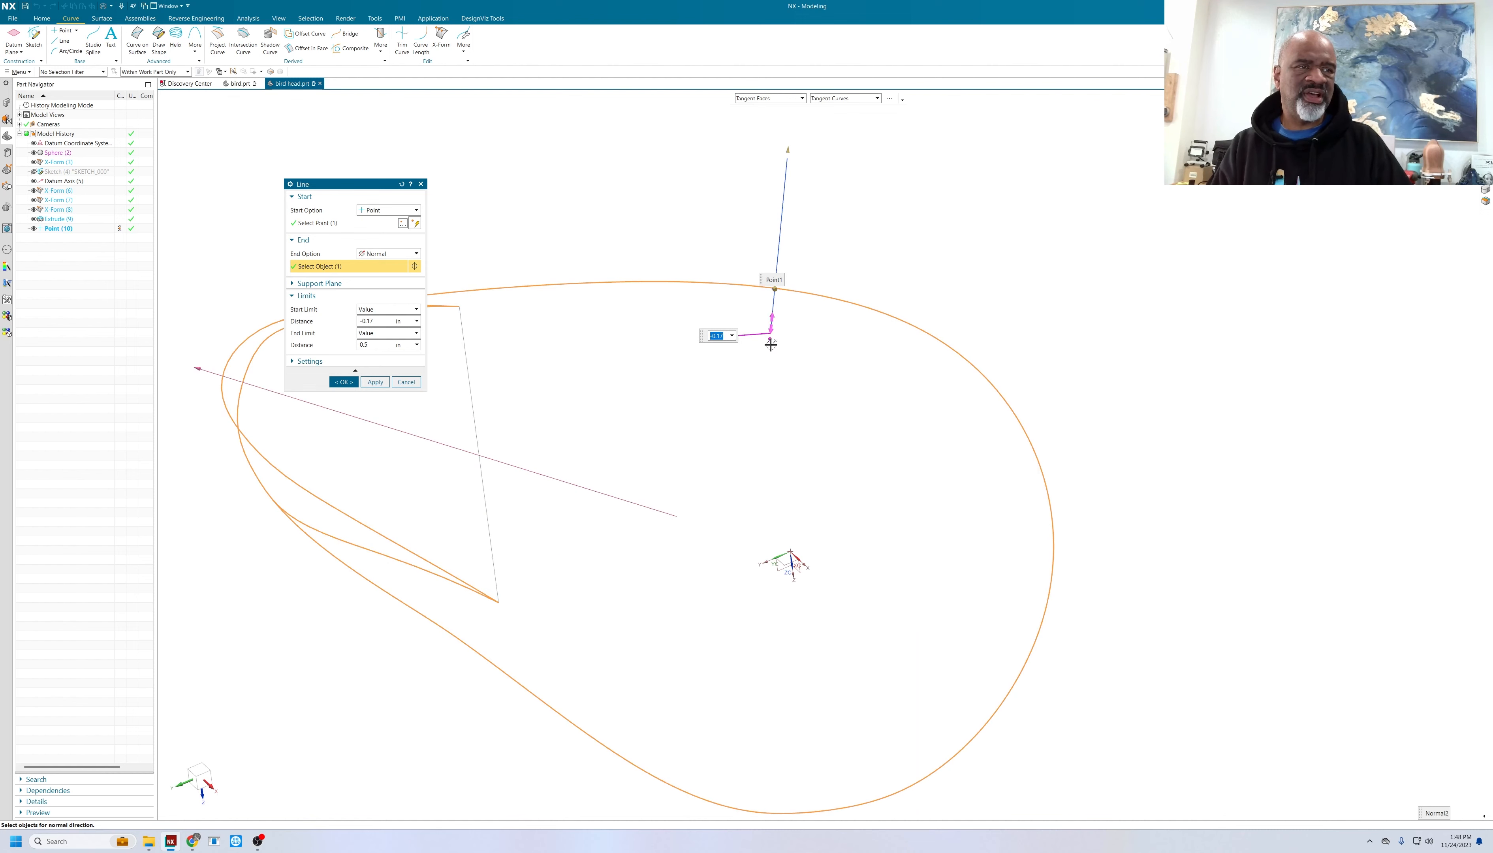
left_click_drag(770, 333, 771, 328)
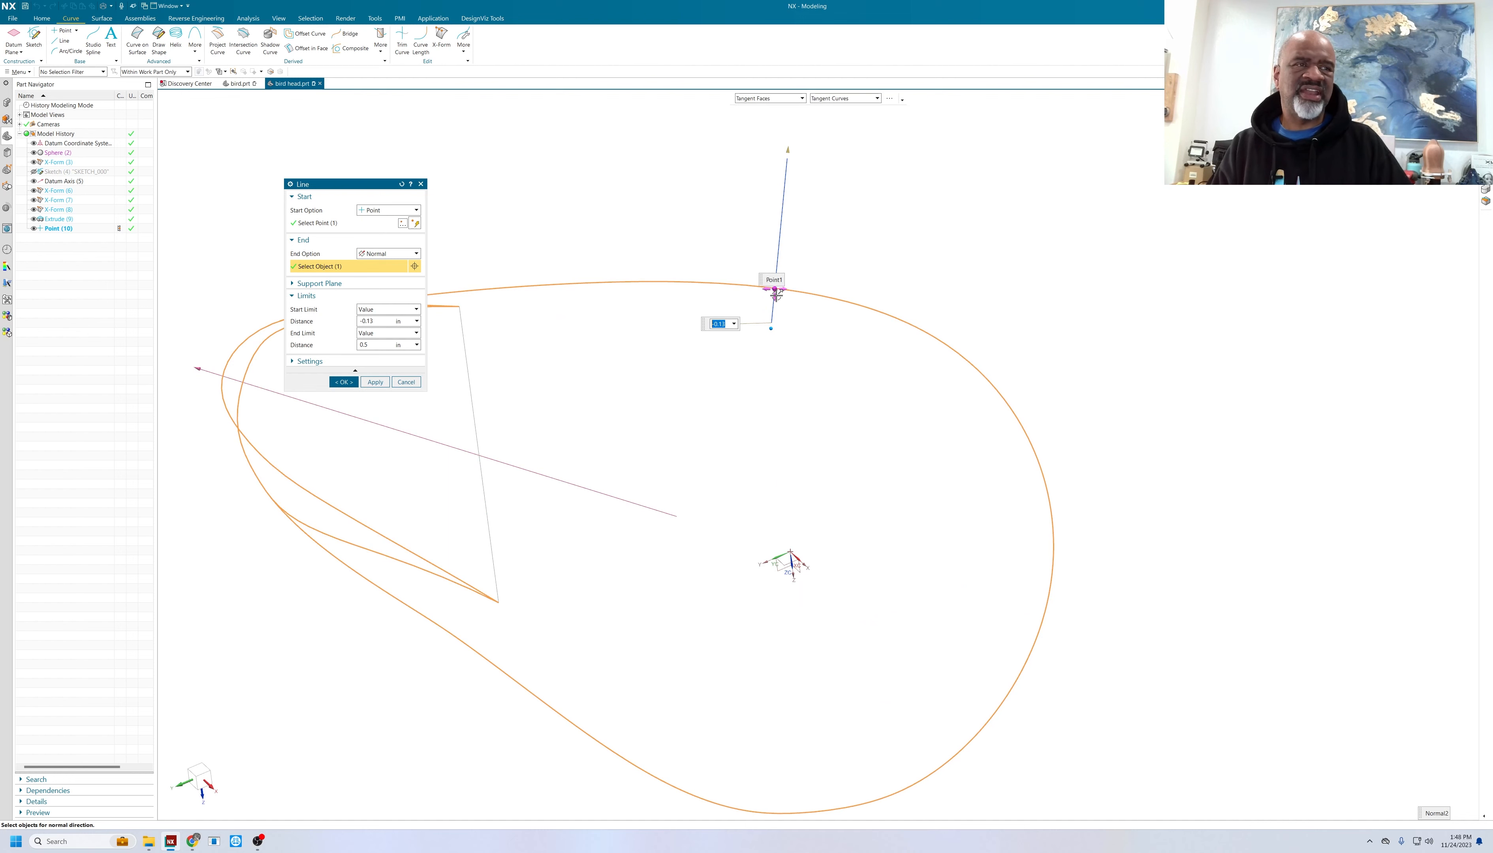
left_click(333, 383)
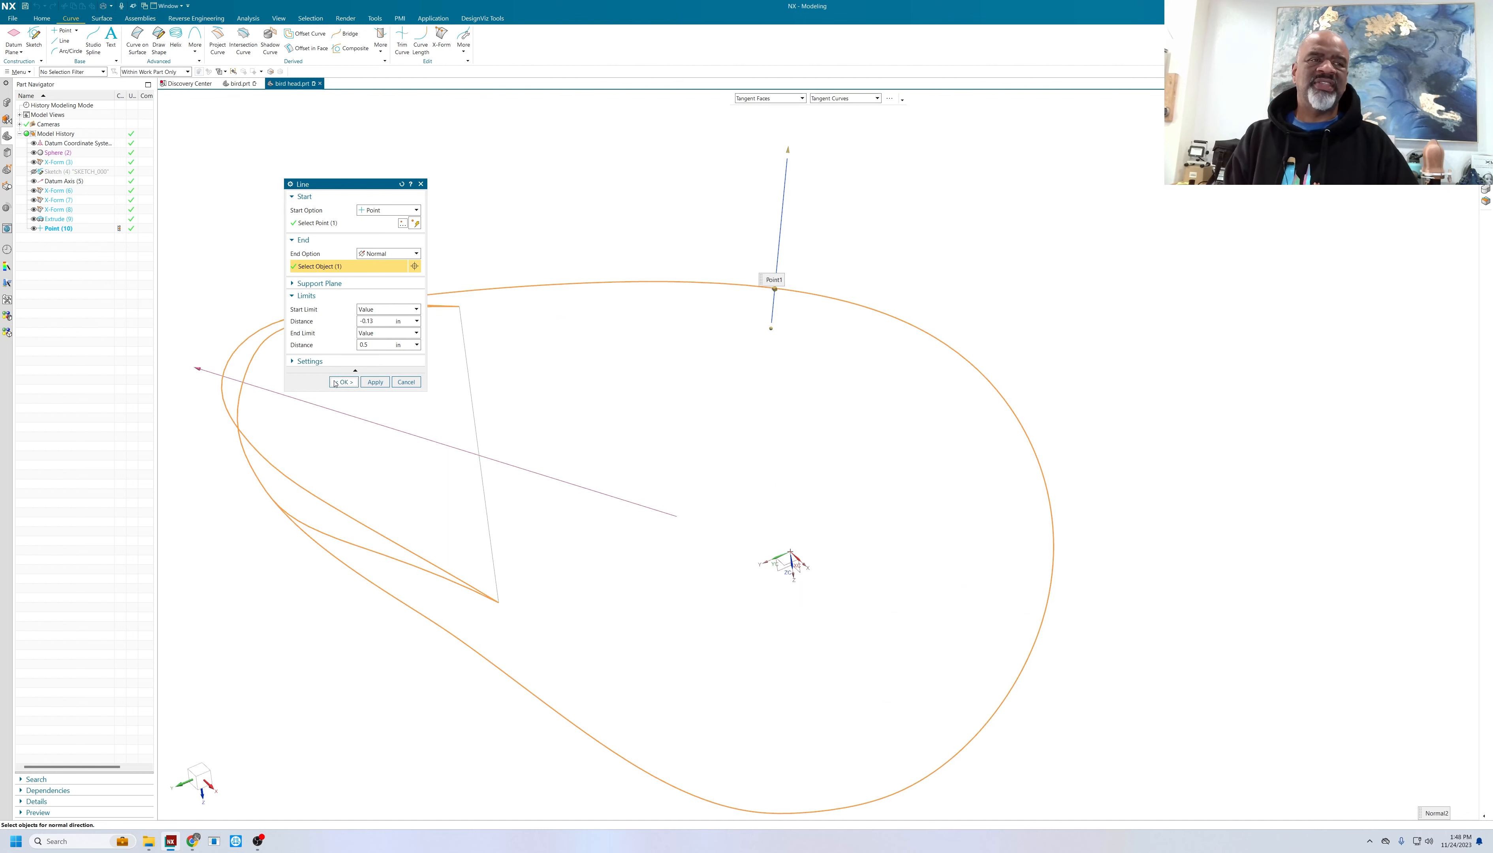
- Create a sphere by center point and diameter, centred on the line's inner endpoint, with no Boolean
left_click(43, 19)
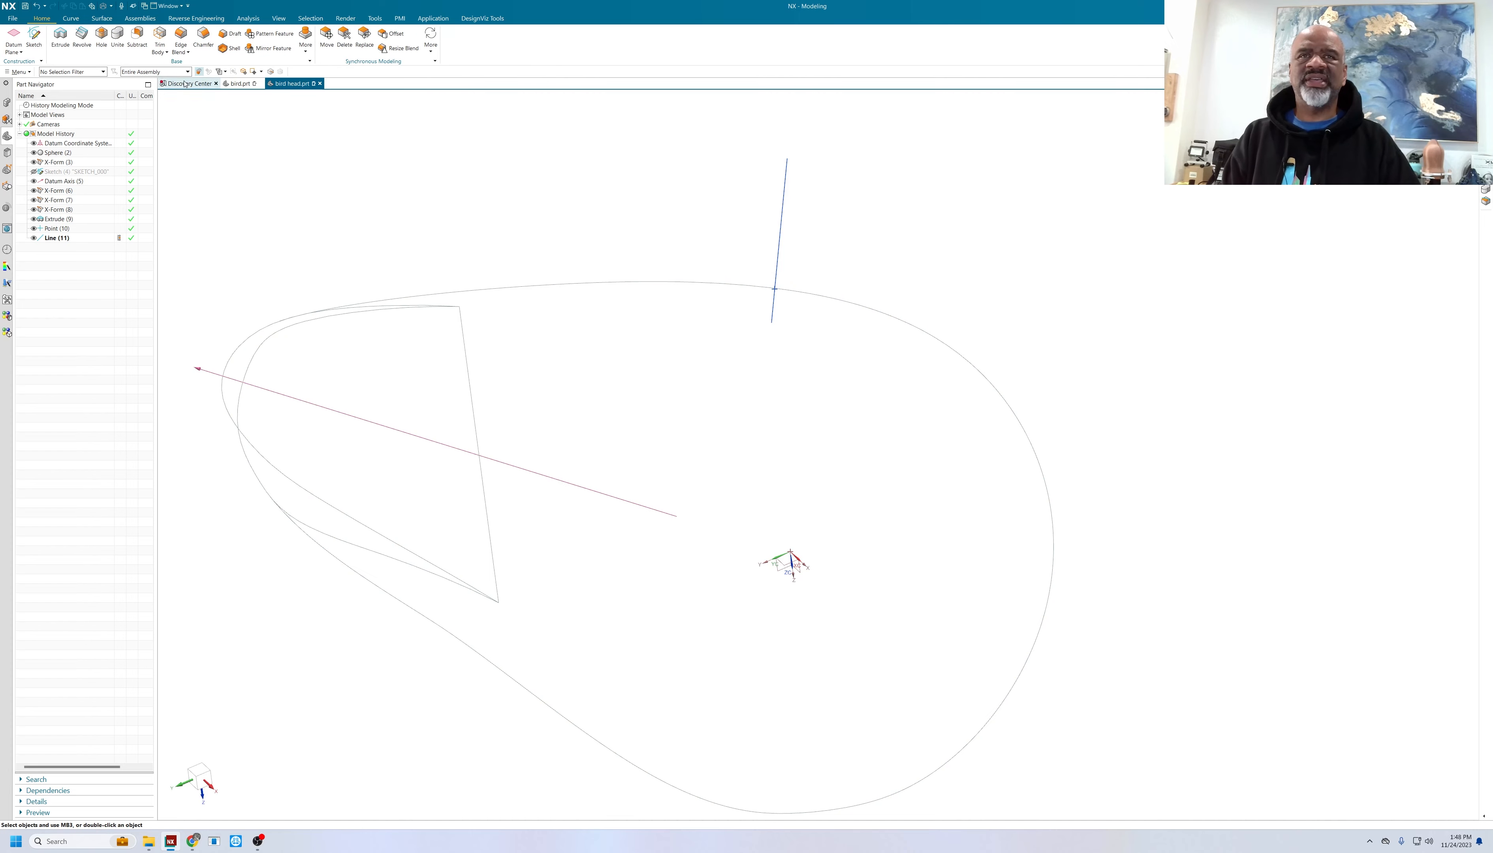
left_click(306, 43)
left_click(331, 122)
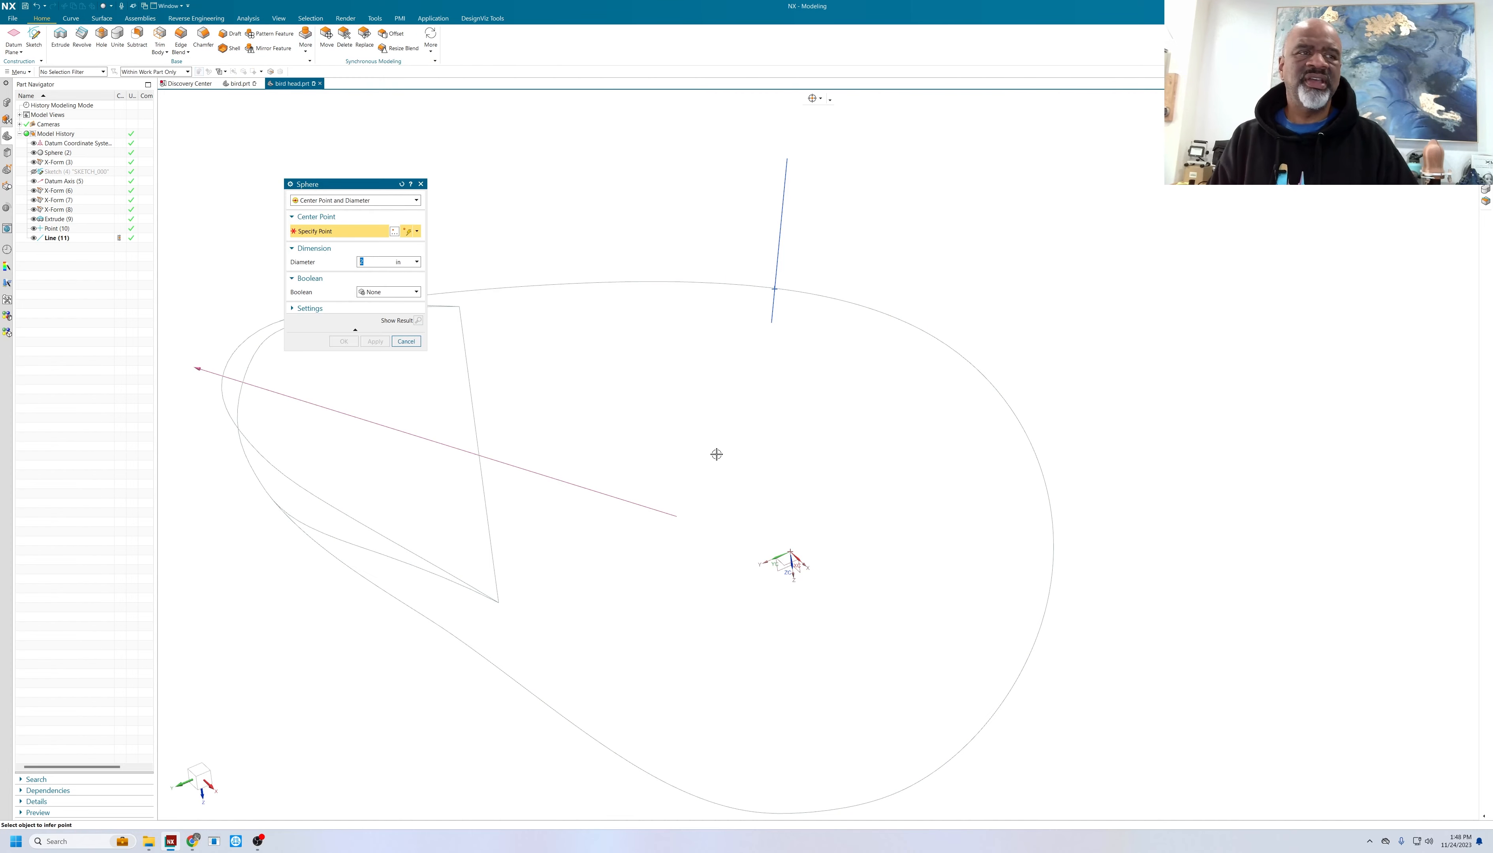
left_click(772, 324)
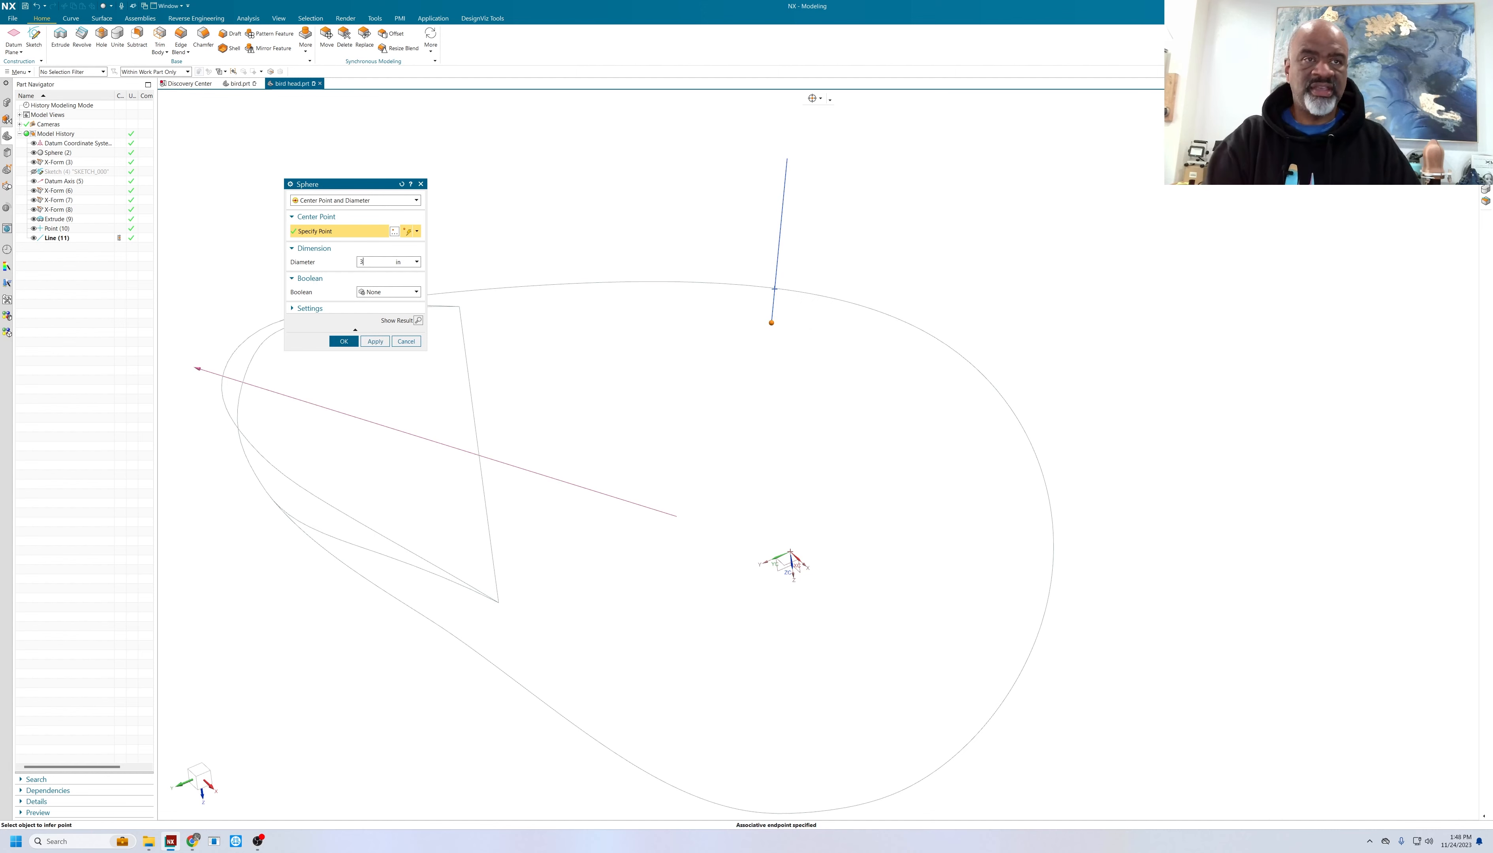
left_click(343, 342)
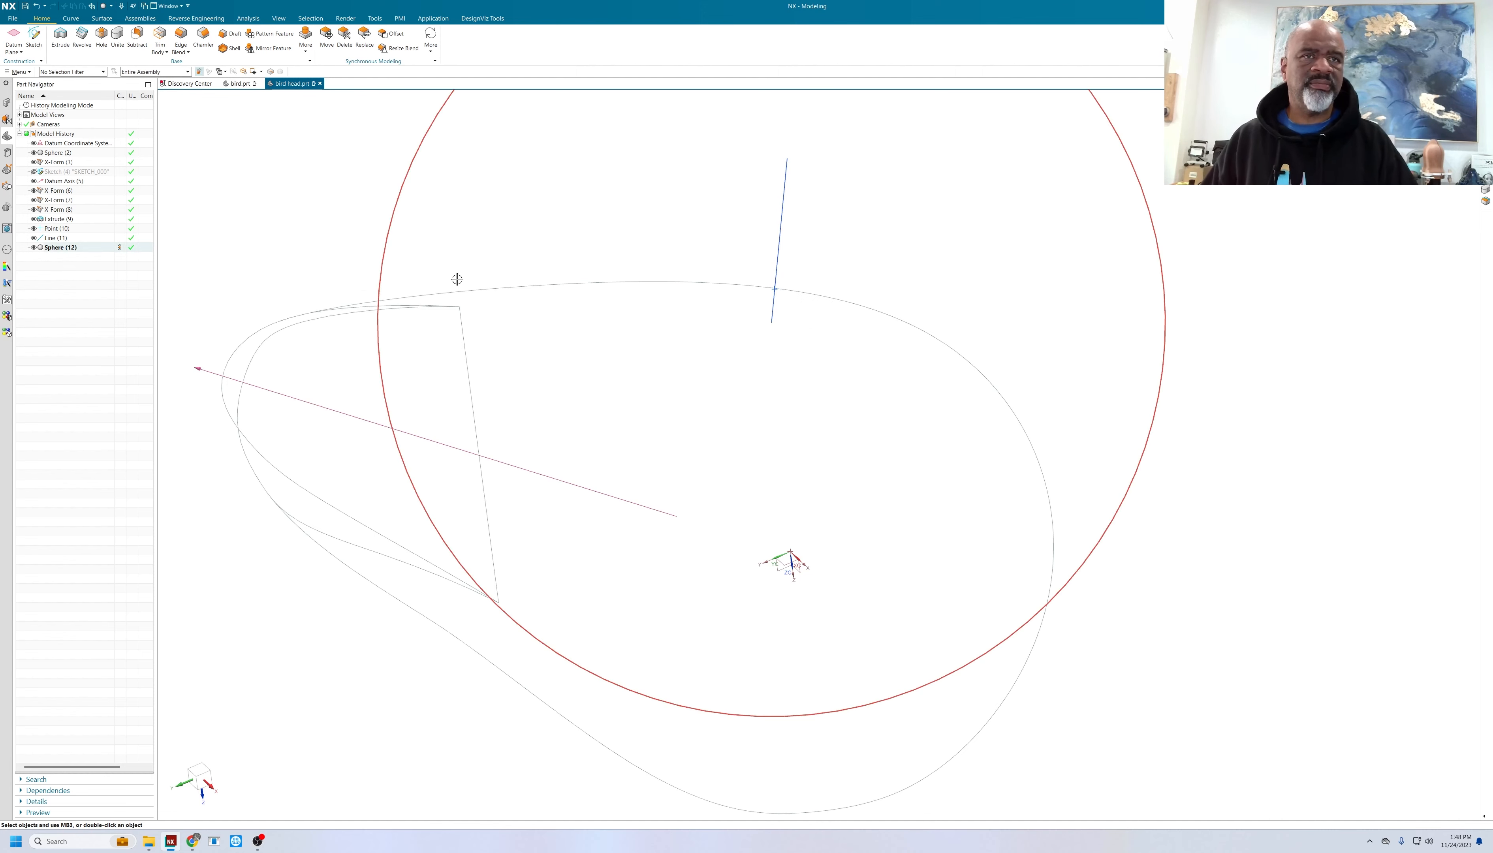
- Edit the new sphere's diameter, trying 0.5 in first and settling on 0.75 in
double_click(90, 247)
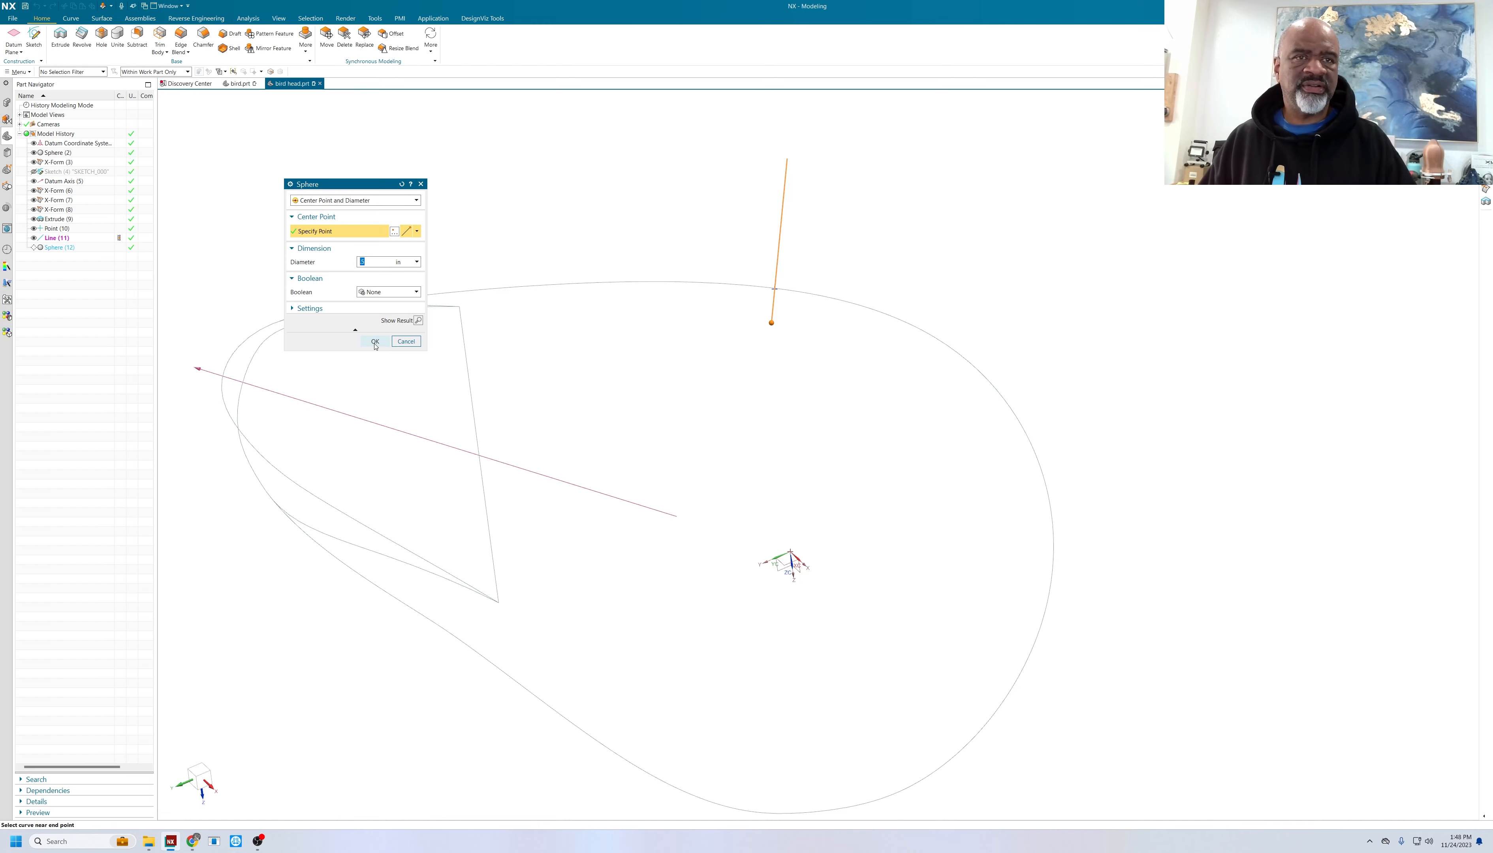
left_click(375, 342)
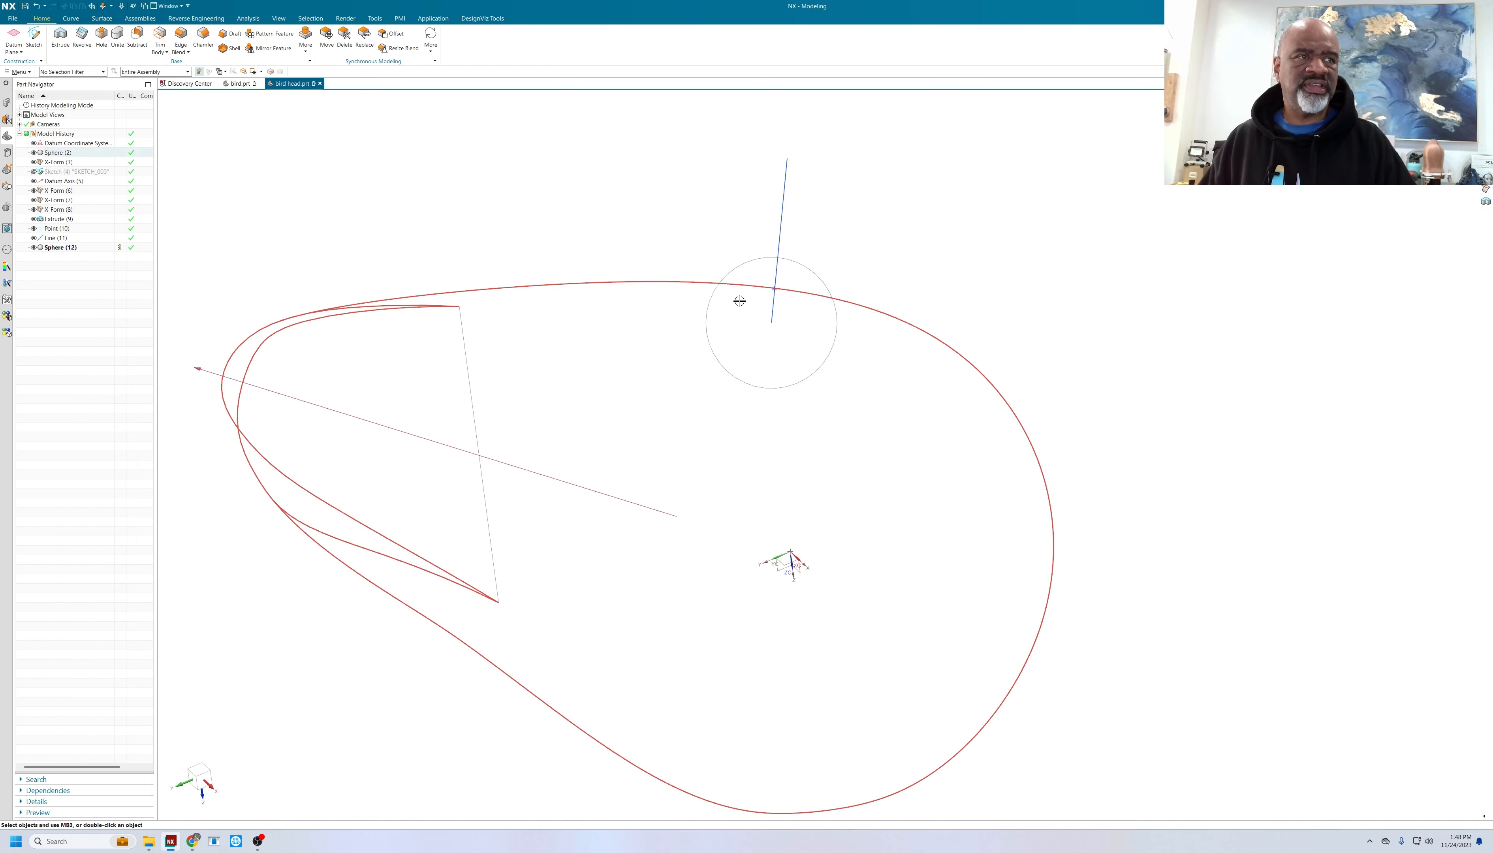
double_click(754, 277)
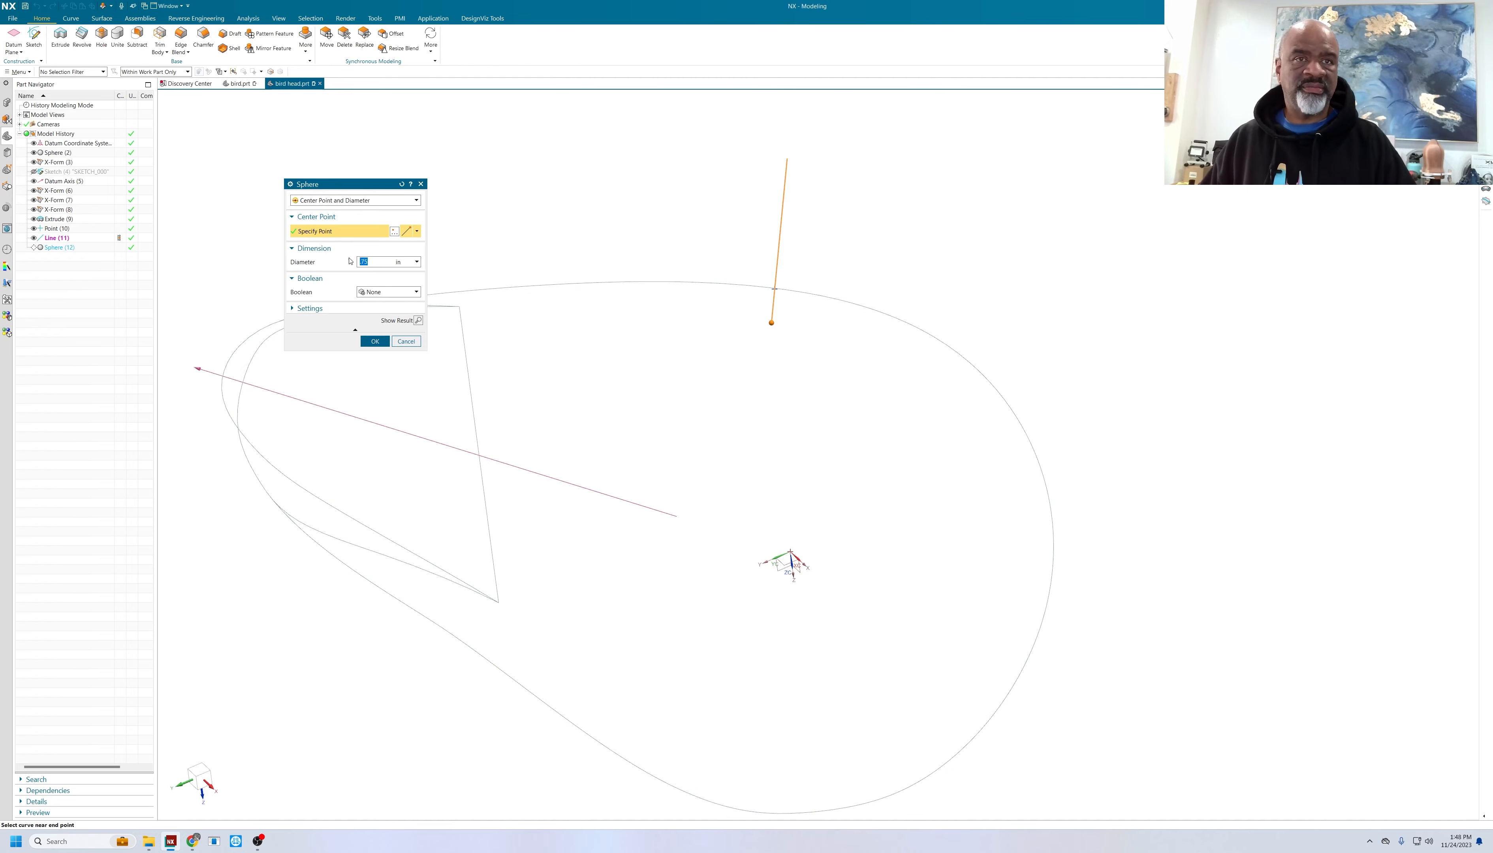
left_click(374, 343)
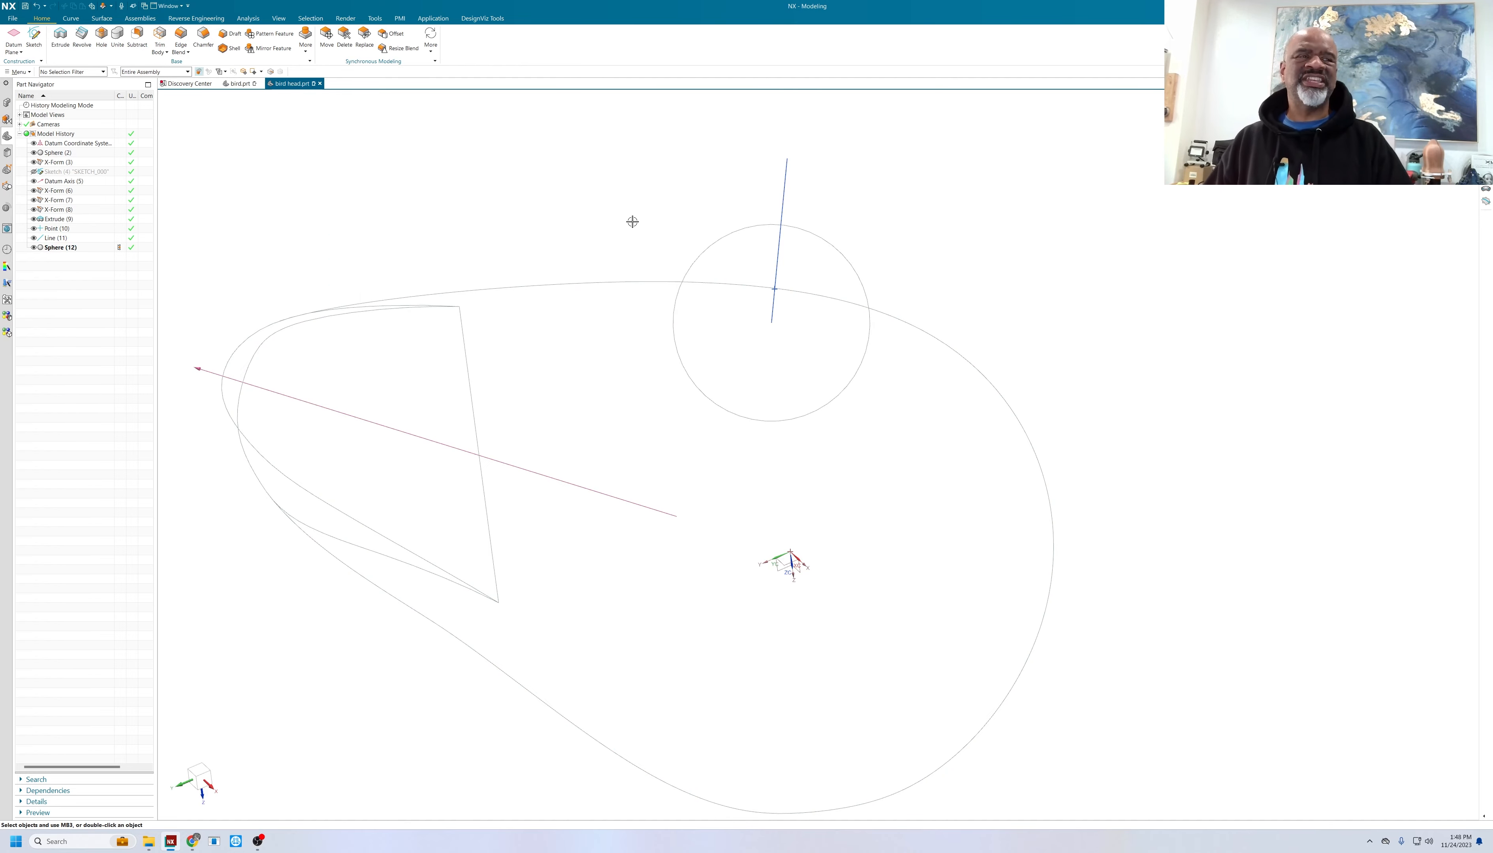
- Edit the eye's normal line so its start limit extends to -0.19 in inside the head
mouse_move(633, 219)
middle_mouse_down()
mouse_move(666, 352)
mouse_move(670, 317)
mouse_move(733, 290)
mouse_move(790, 313)
mouse_move(855, 383)
mouse_move(760, 307)
mouse_move(763, 240)
mouse_move(773, 470)
mouse_move(794, 289)
mouse_move(875, 300)
mouse_move(793, 323)
mouse_move(733, 284)
middle_mouse_up()
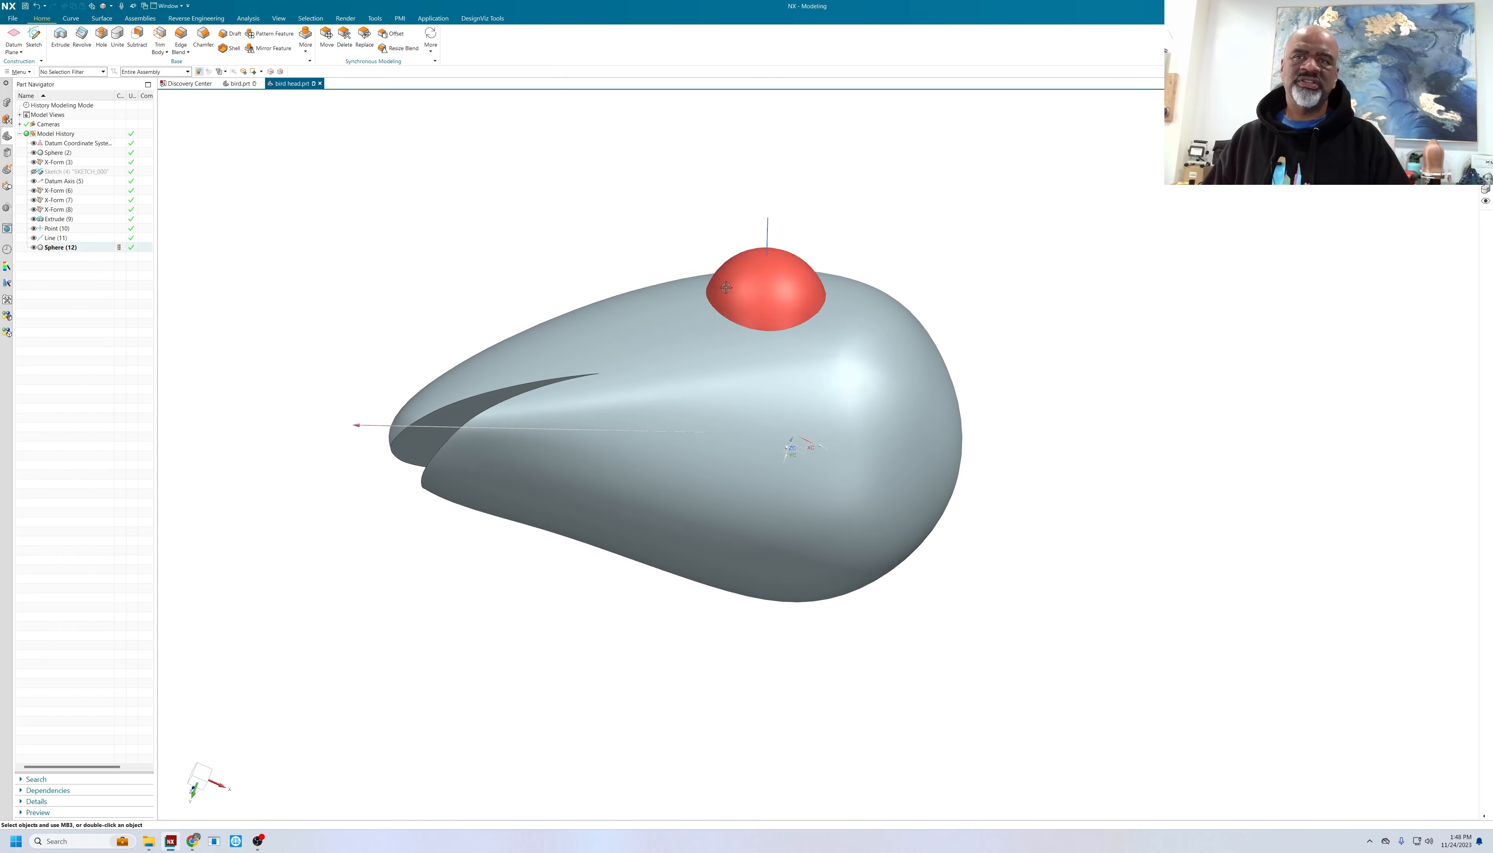
double_click(56, 238)
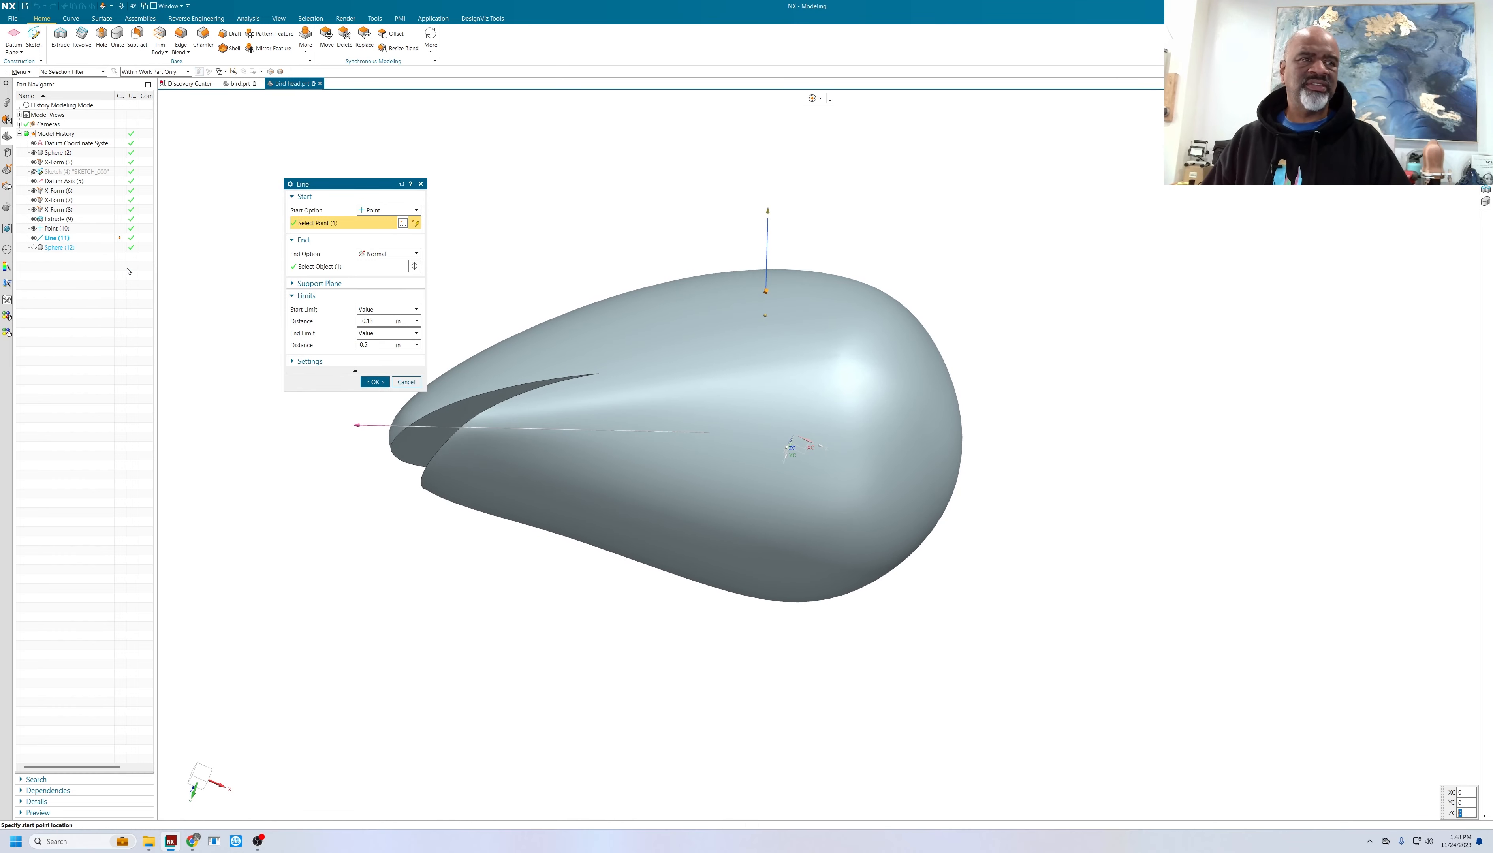
scroll(764, 323, "up", 2)
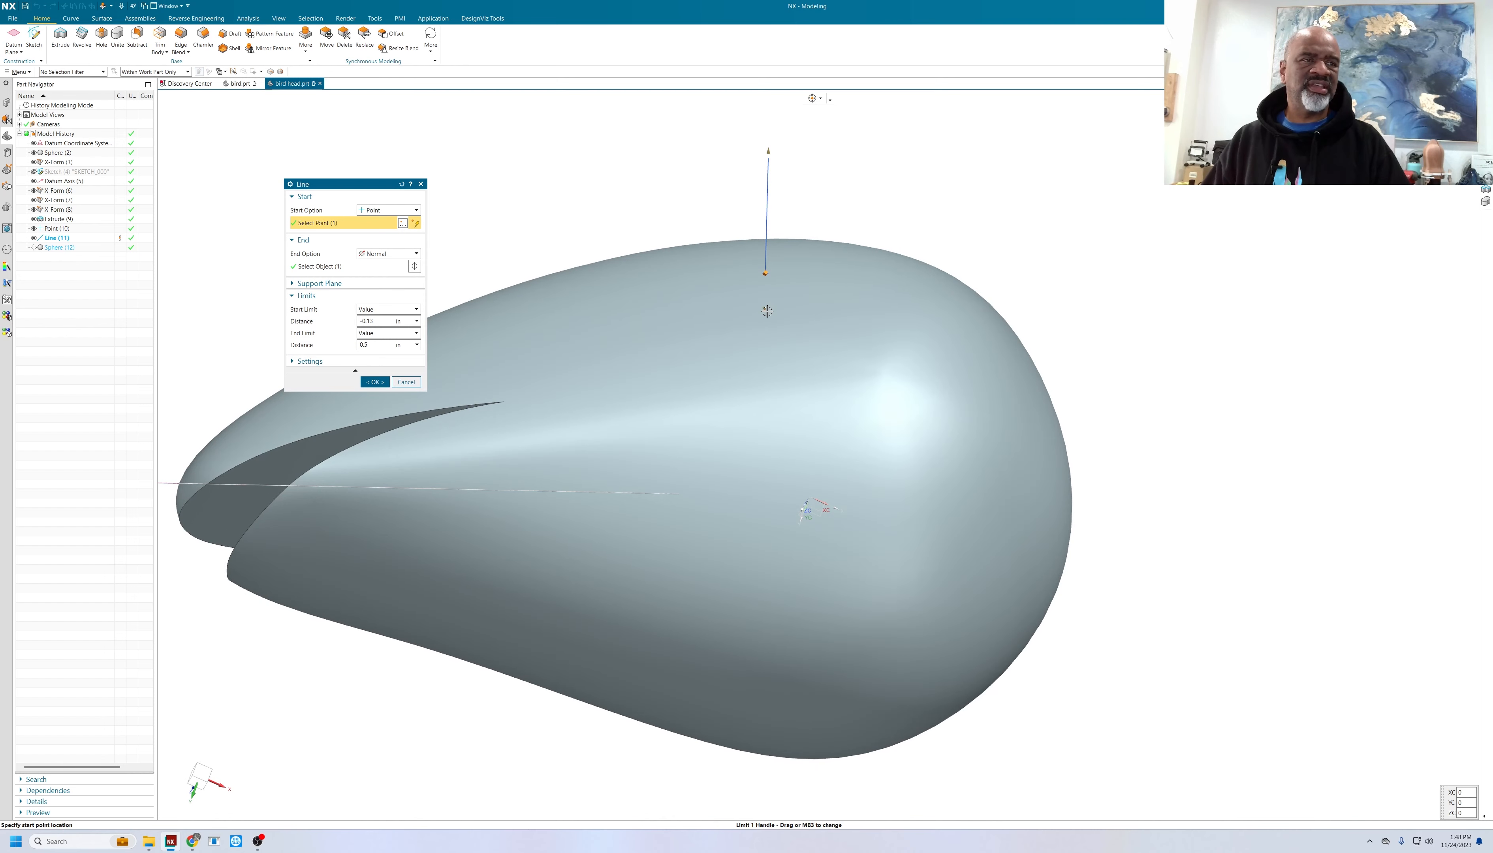
left_click_drag(767, 311, 766, 323)
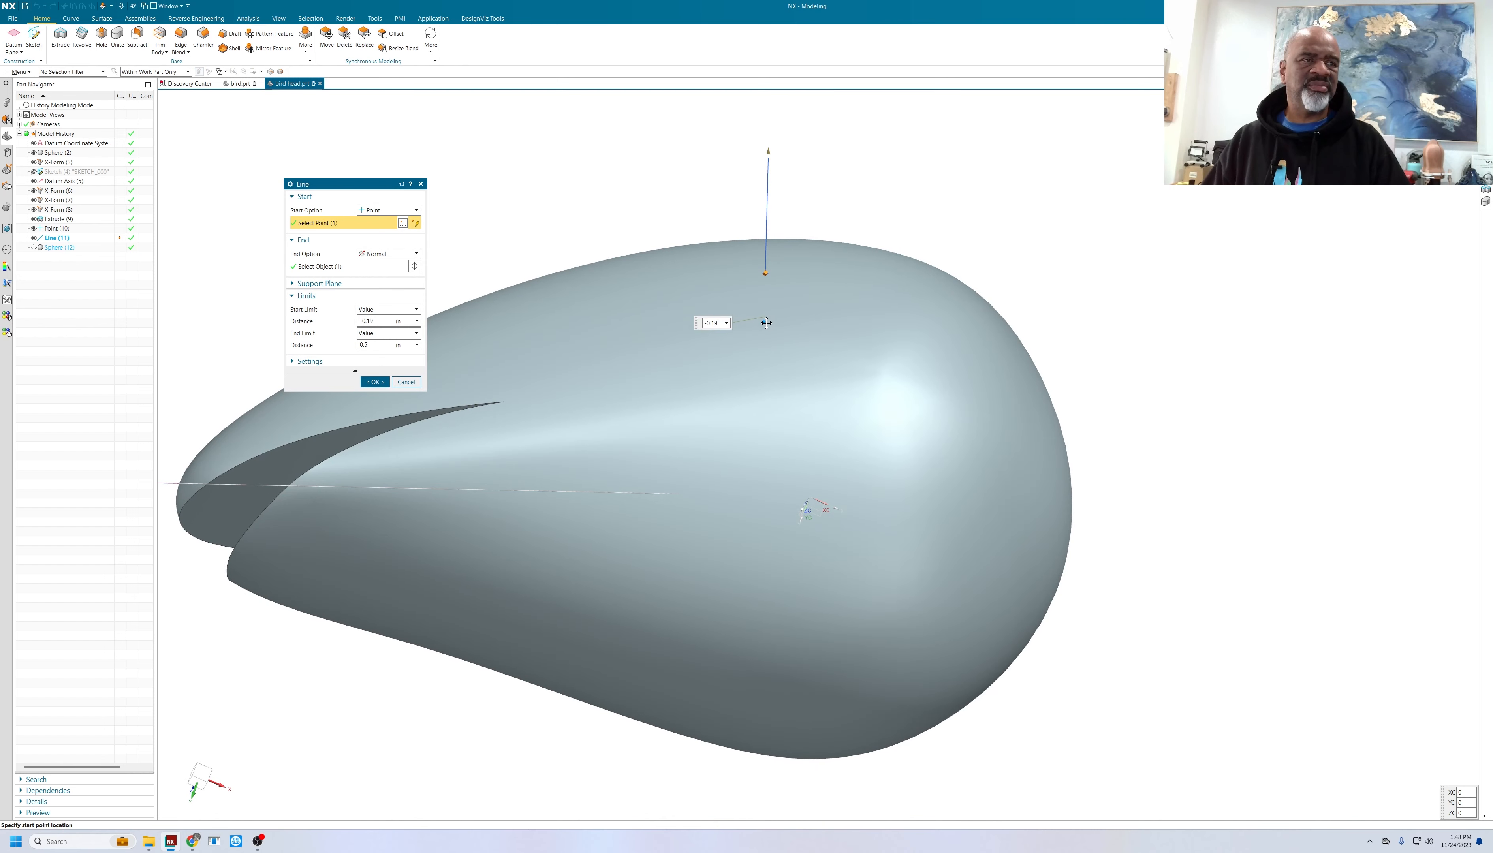
left_click(374, 381)
- Mirror the eye sphere to the opposite side of the head with Mirror Geometry, using the datum coordinate system's centre plane
middle_click_drag(475, 257, 787, 379)
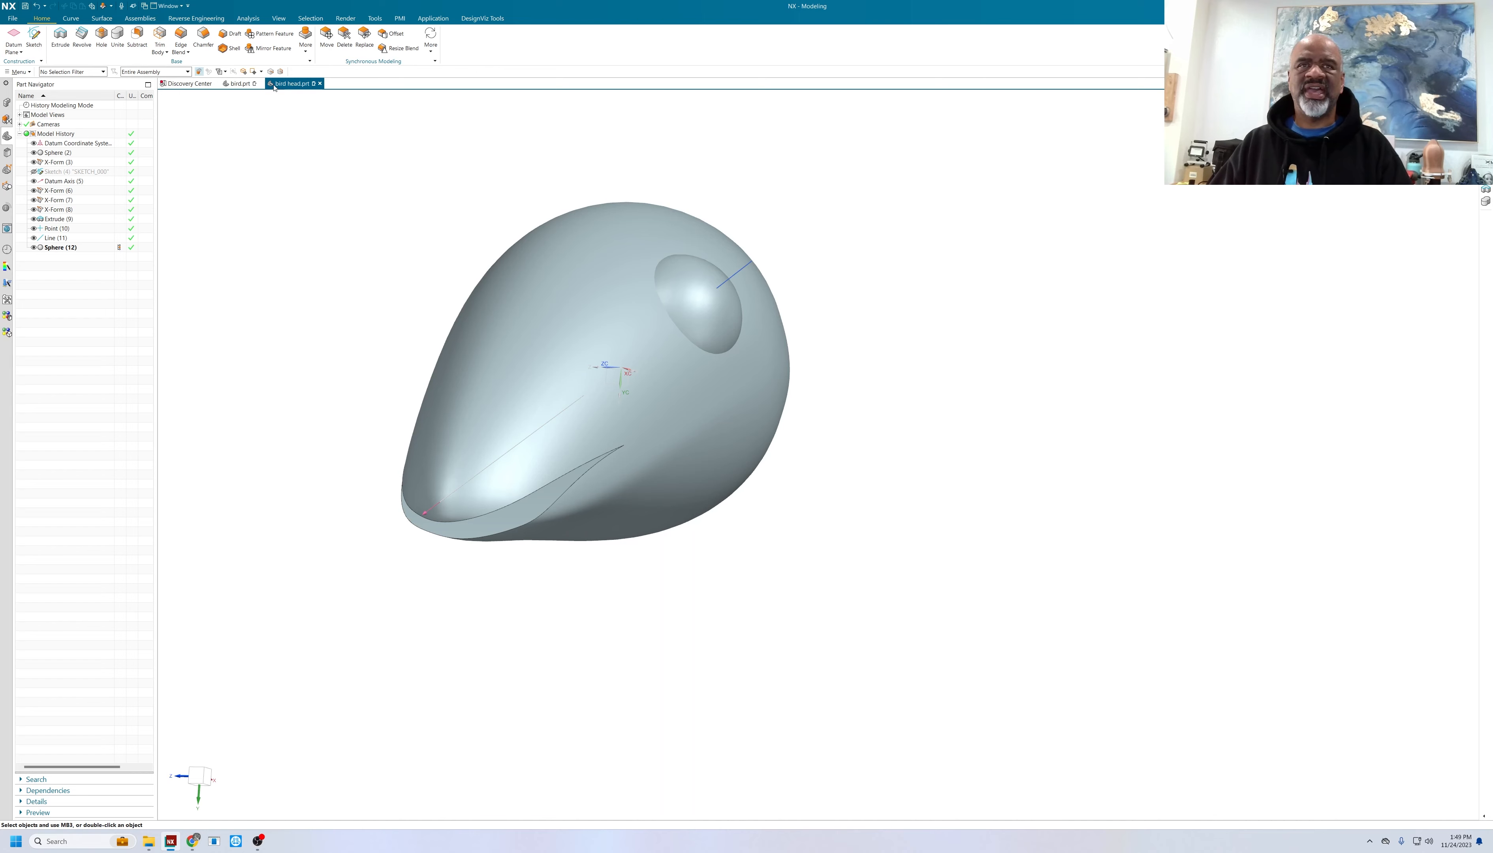
left_click(304, 46)
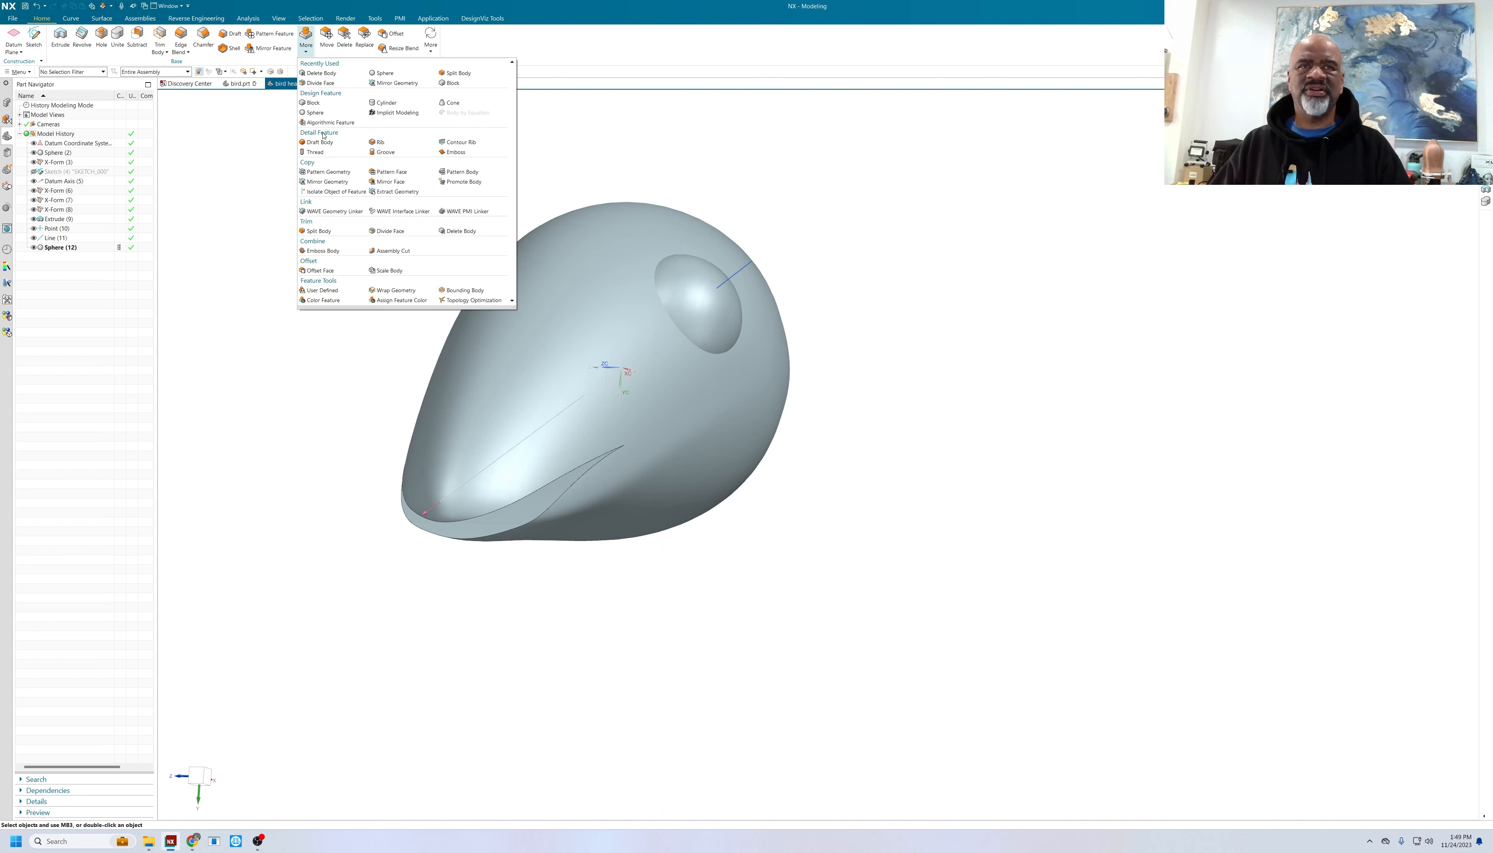
left_click(328, 182)
left_click(688, 284)
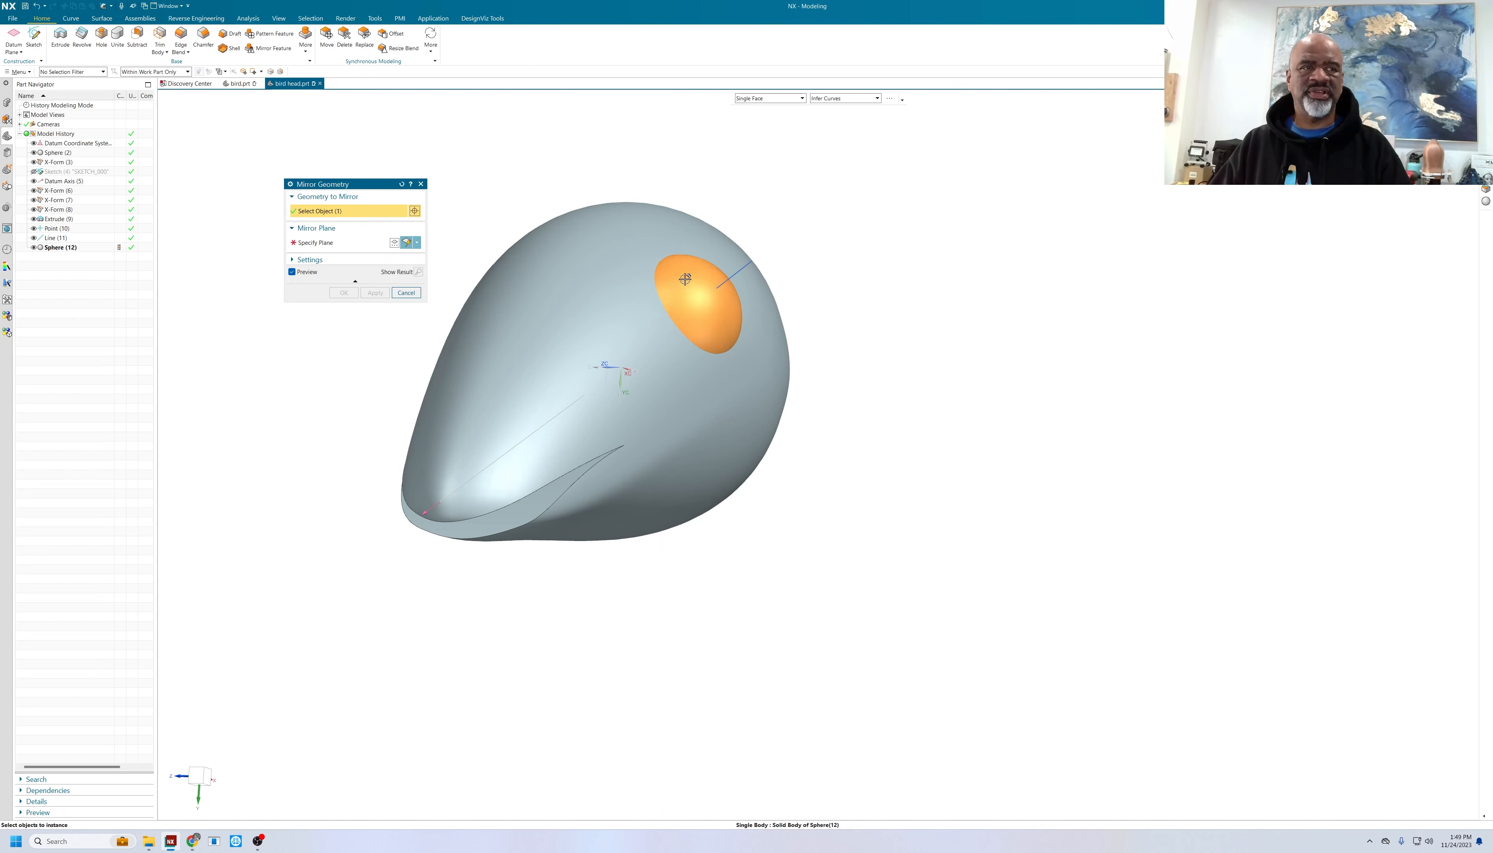
left_click(335, 243)
scroll(508, 326, "down", 3)
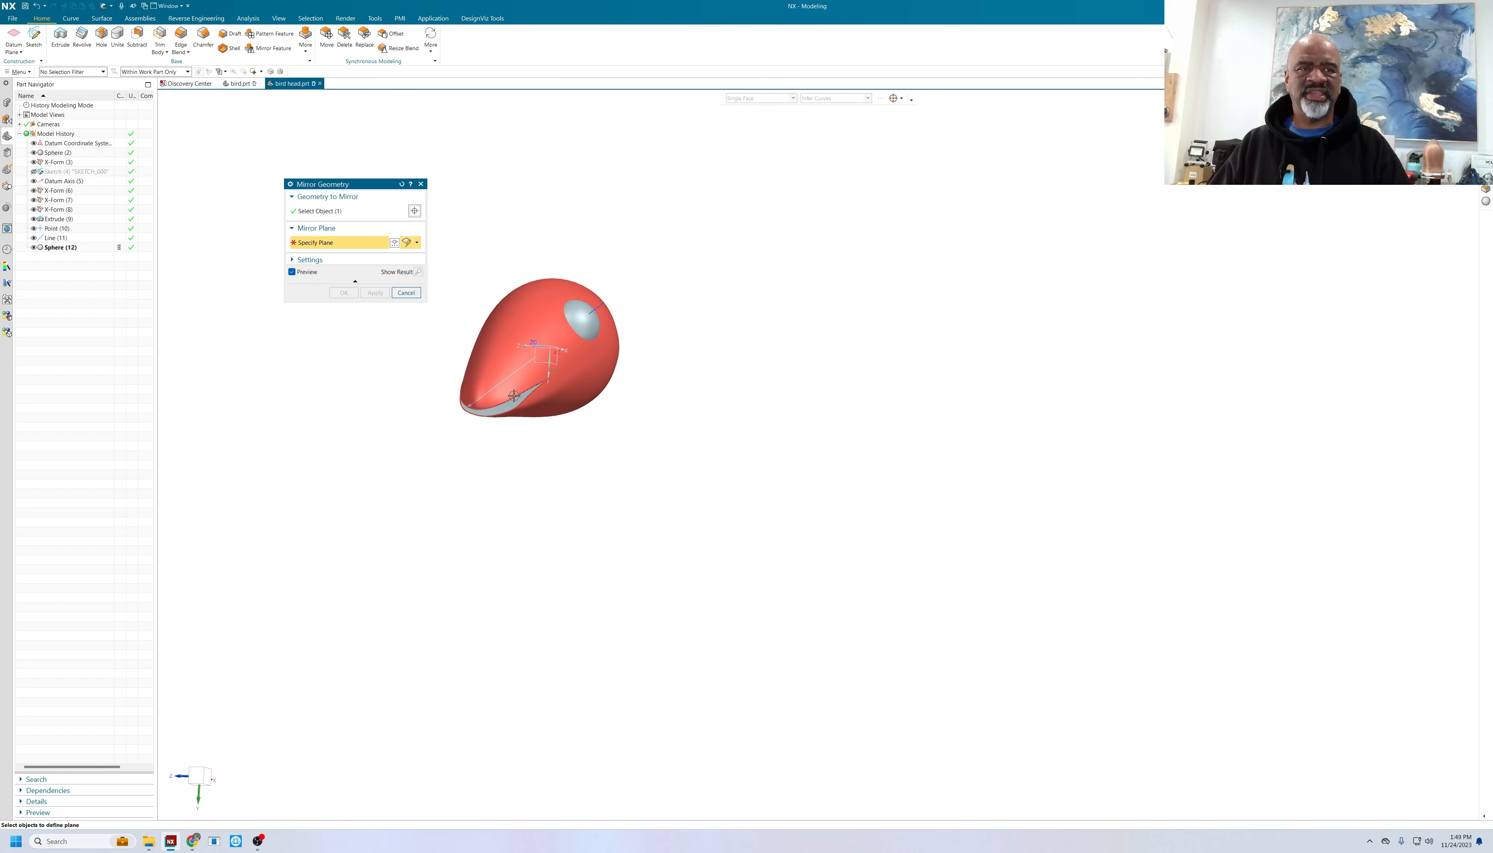
middle_click_drag(514, 395, 581, 398)
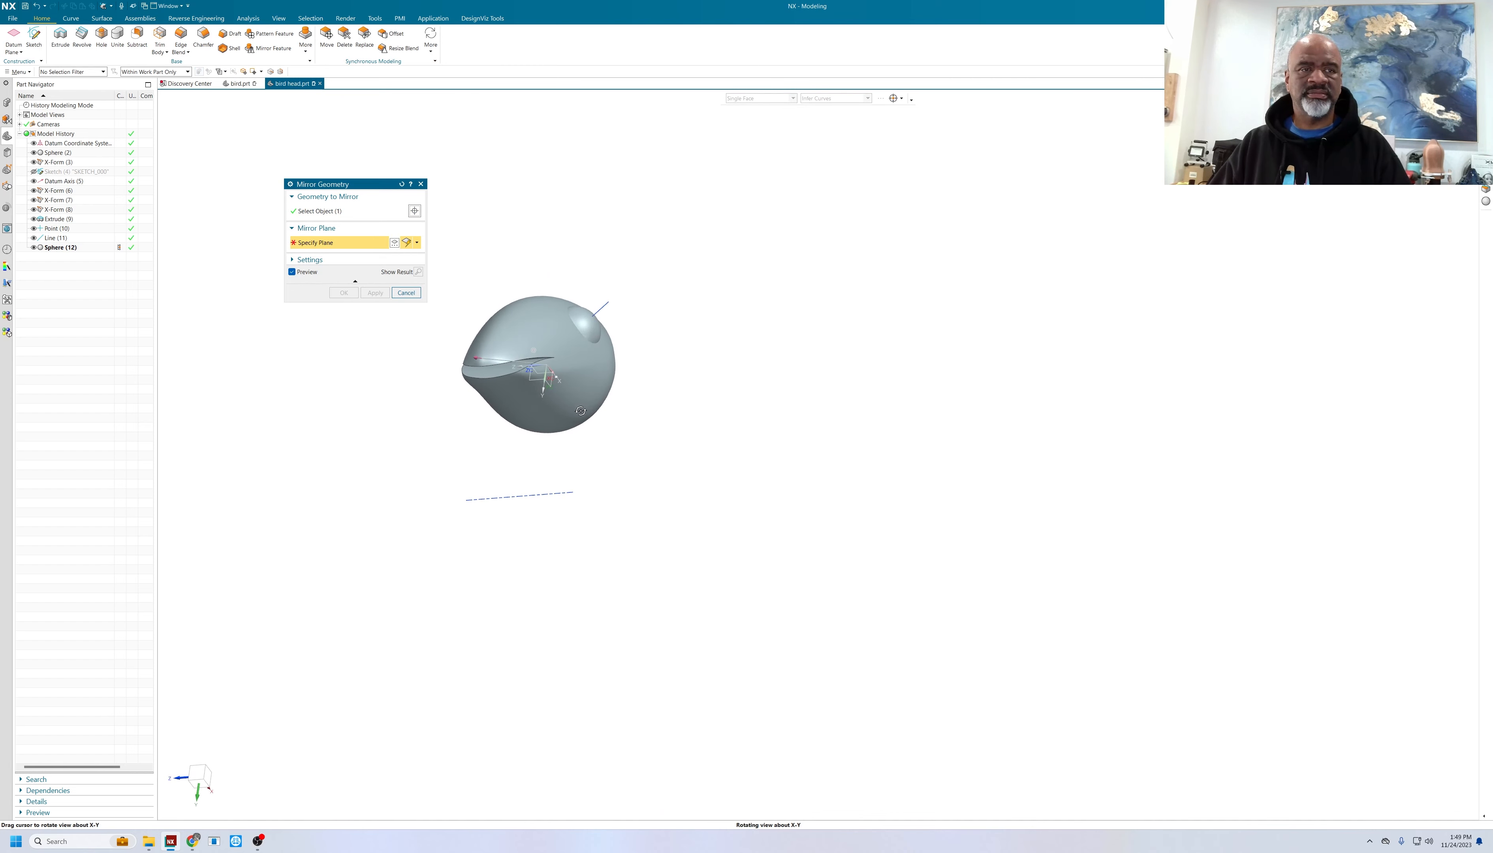
left_click(551, 387)
left_click(343, 293)
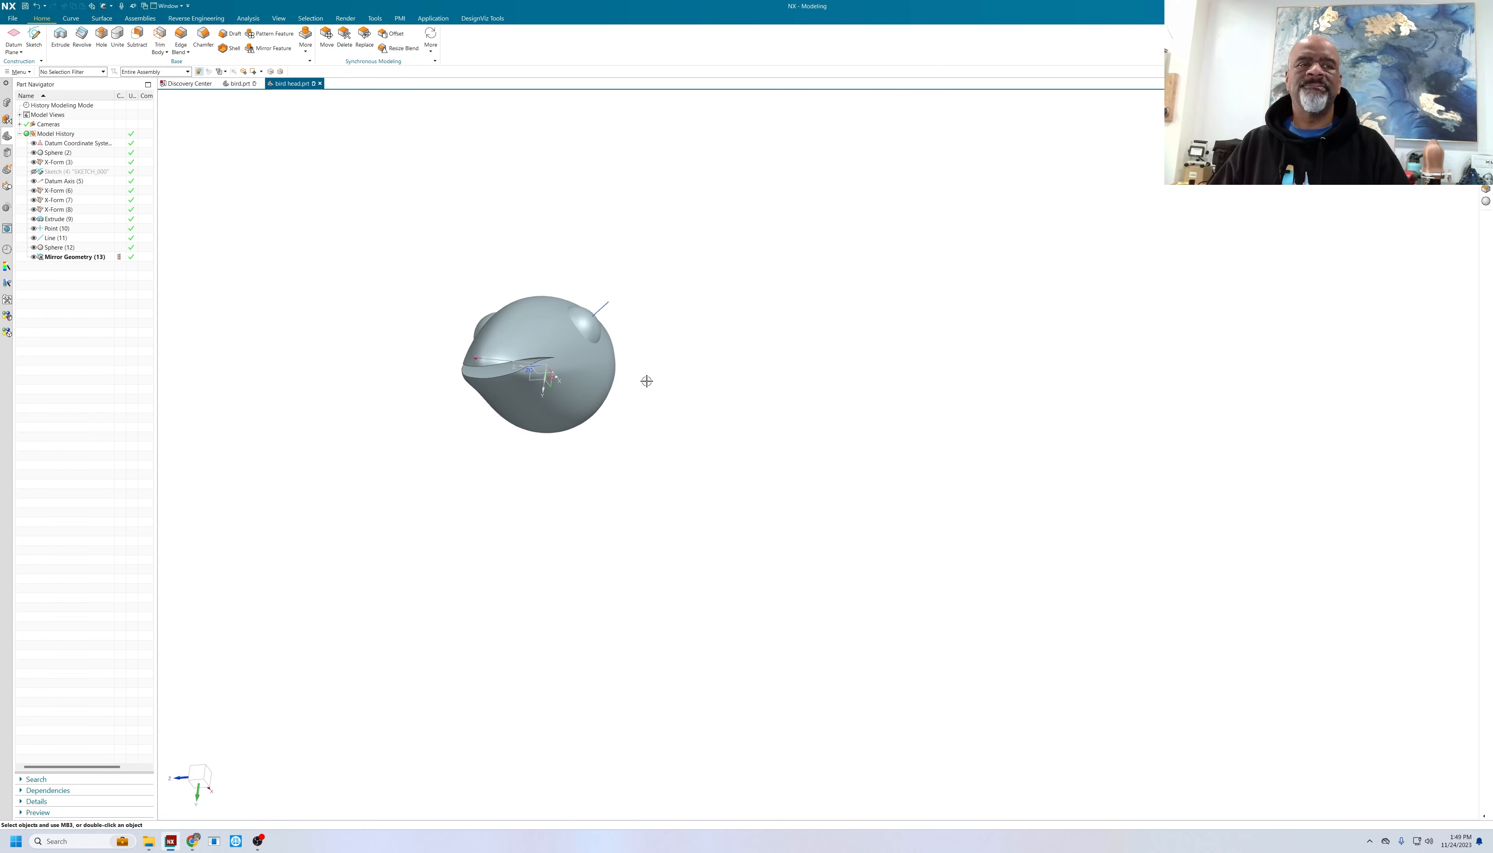
- Unite the eye spheres with the head body, using the head as the target
middle_click_drag(647, 379, 707, 423)
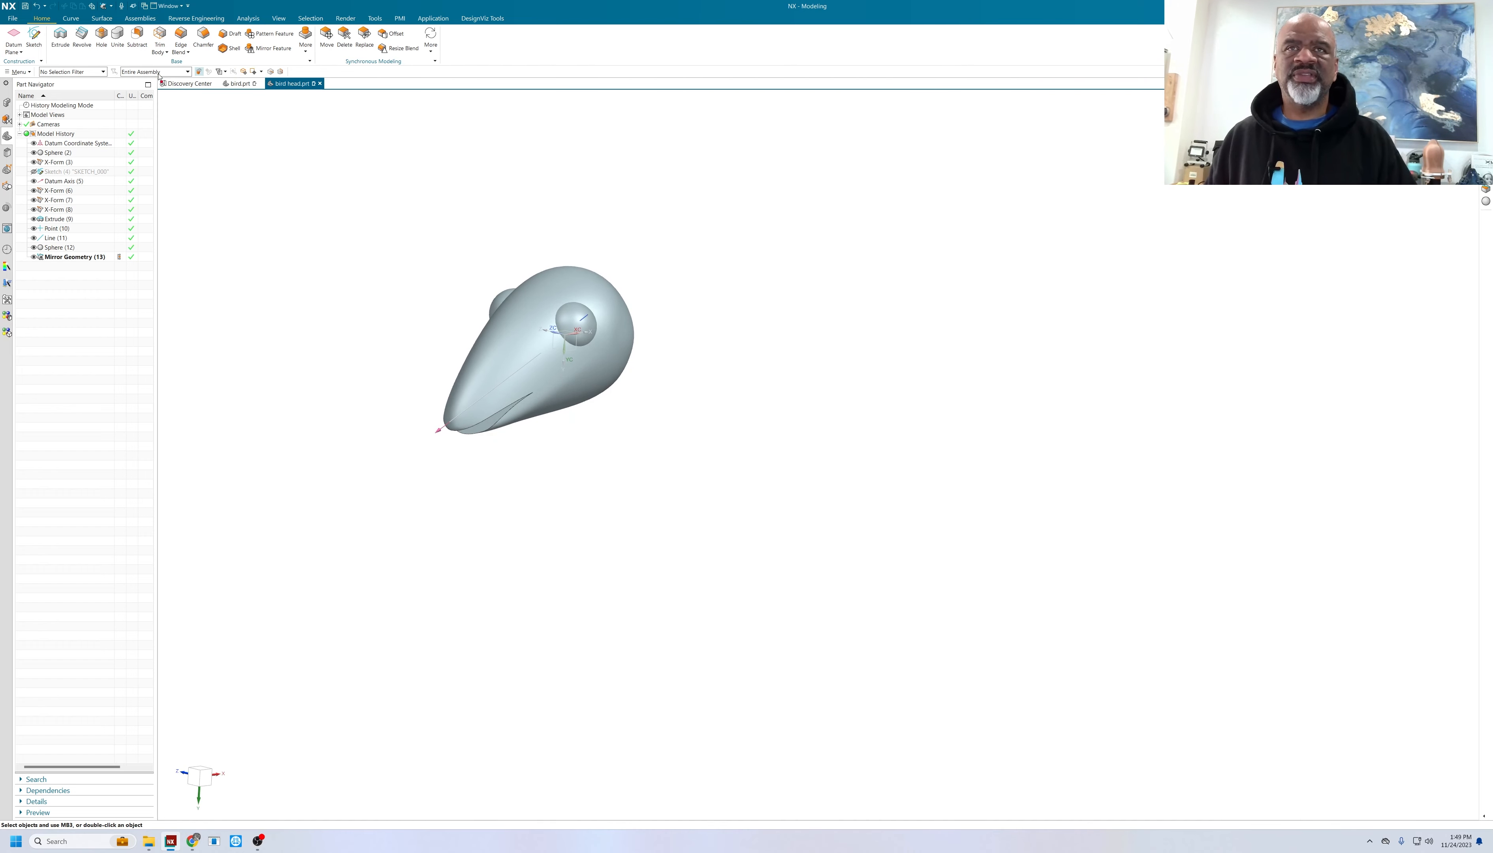
left_click(115, 34)
left_click(451, 418)
left_click(494, 295)
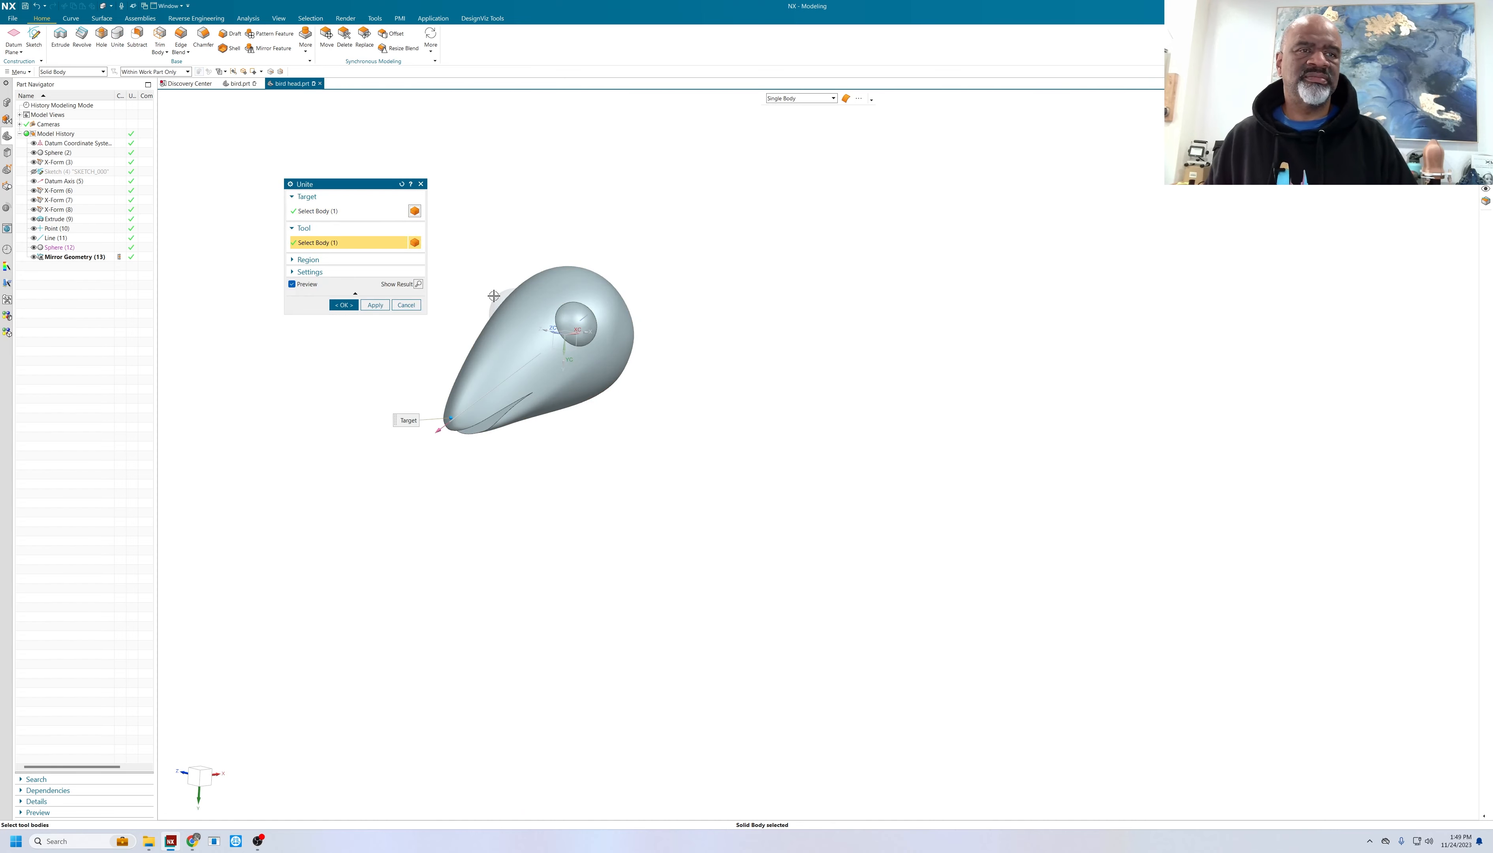
left_click(344, 304)
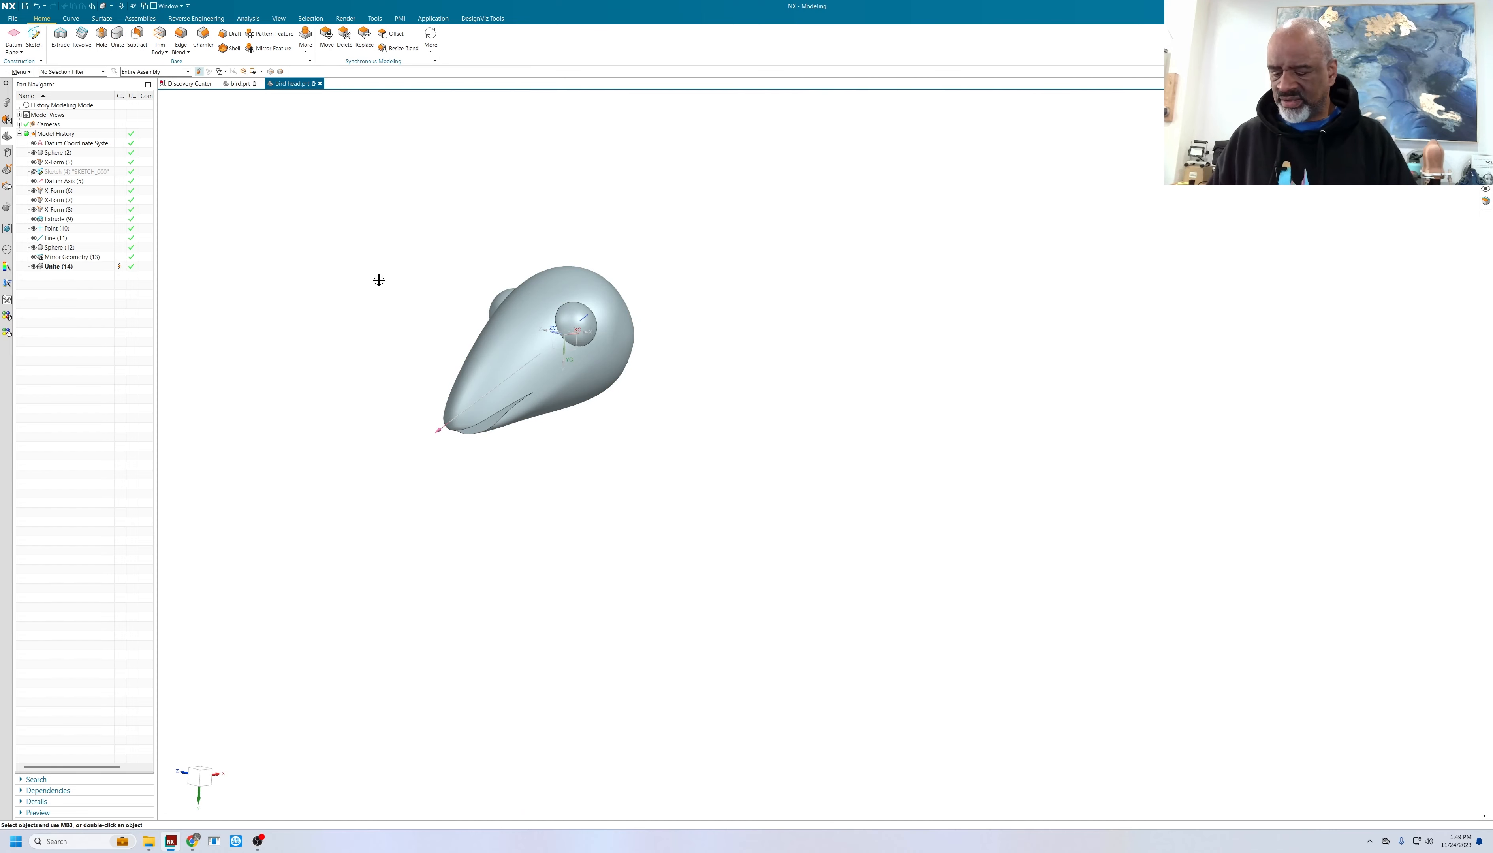
- Set the united head body's display color to Pale Orange
key("ctrl+j")
left_click(535, 363)
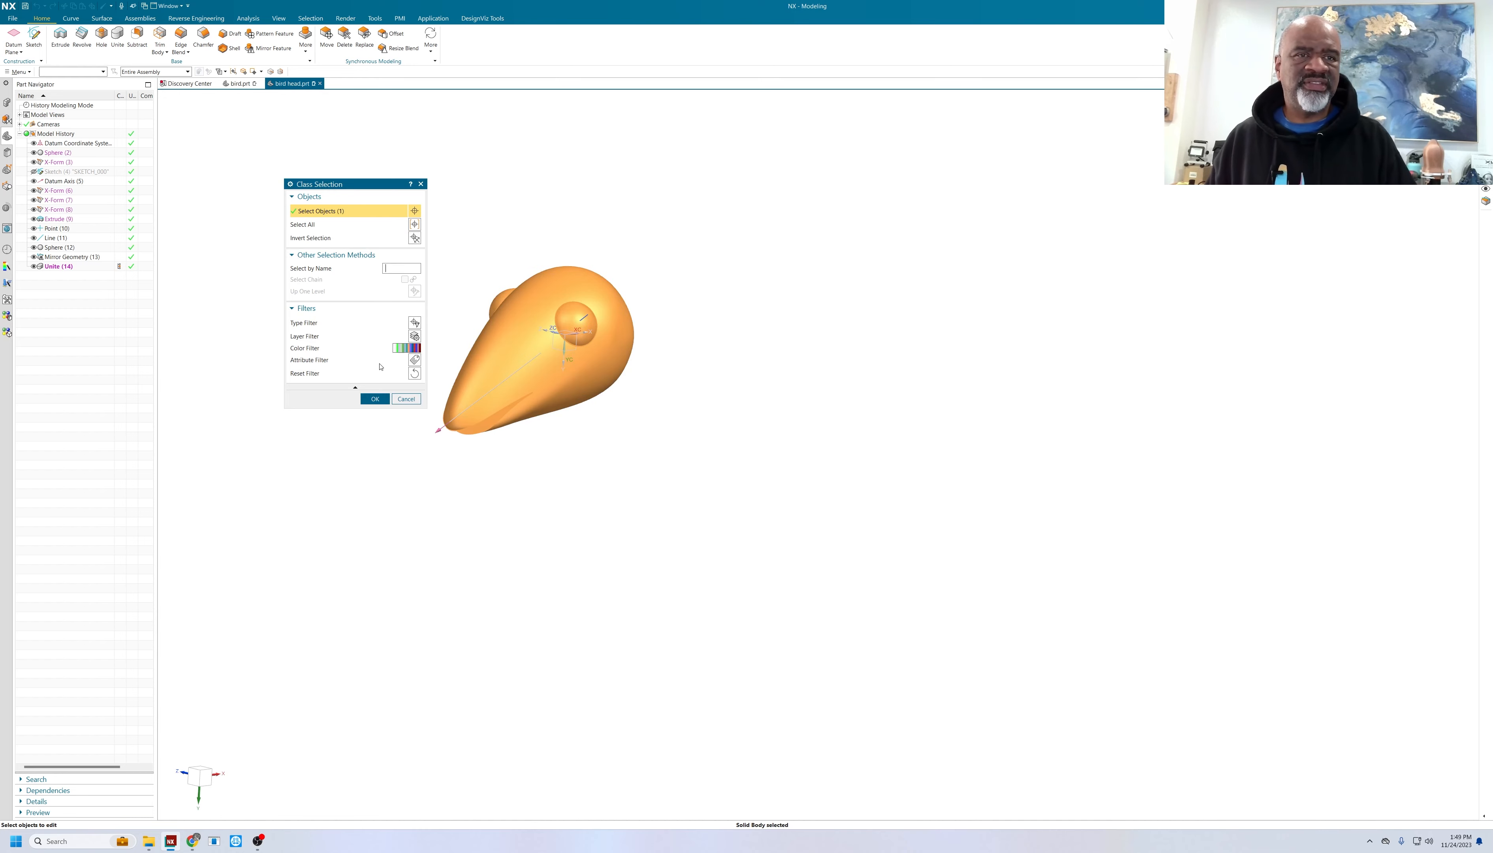
left_click(375, 400)
left_click(402, 238)
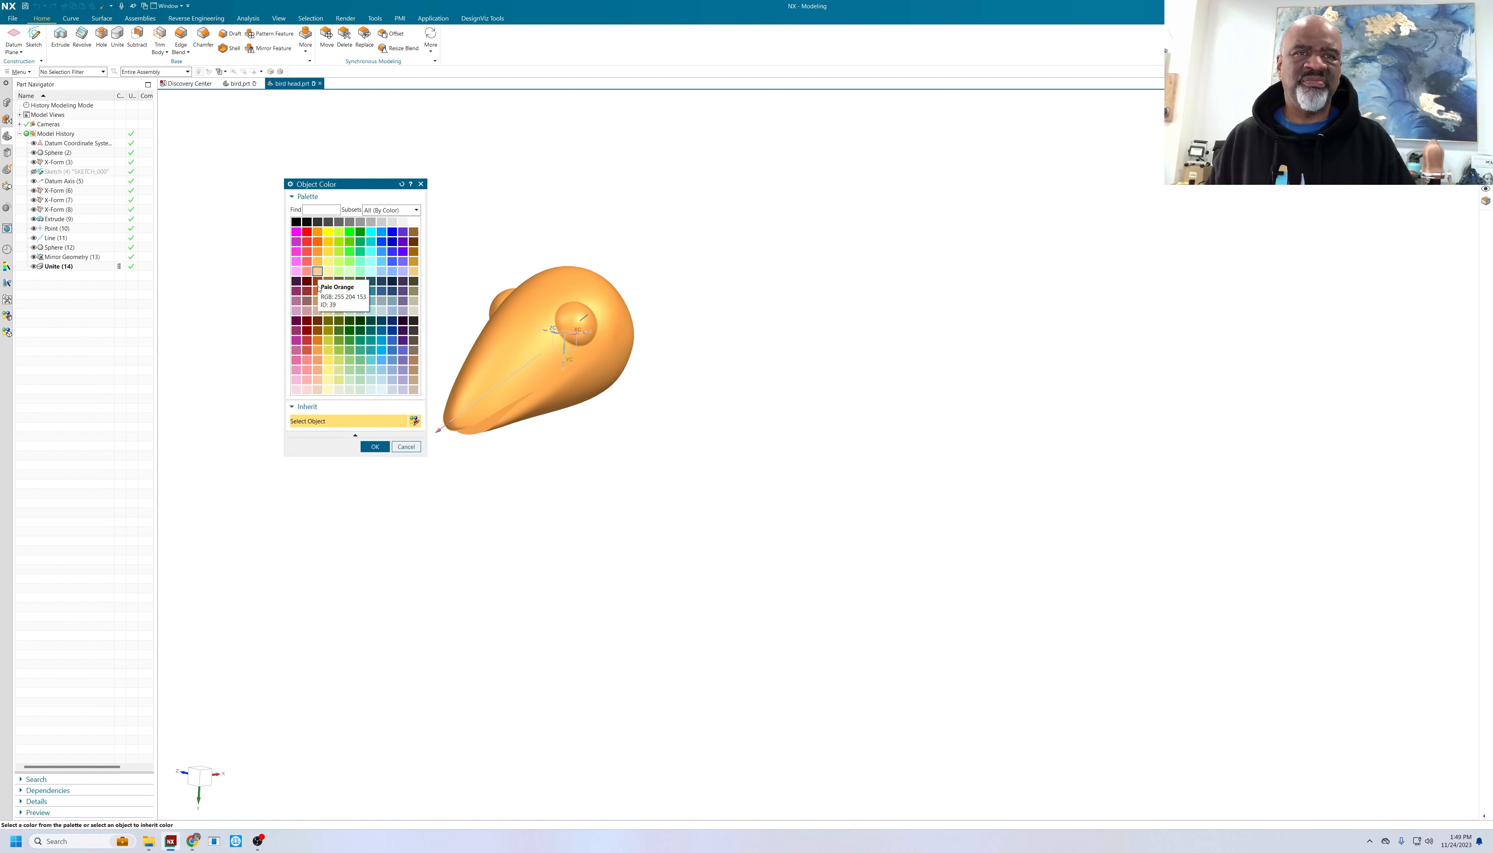
left_click(375, 447)
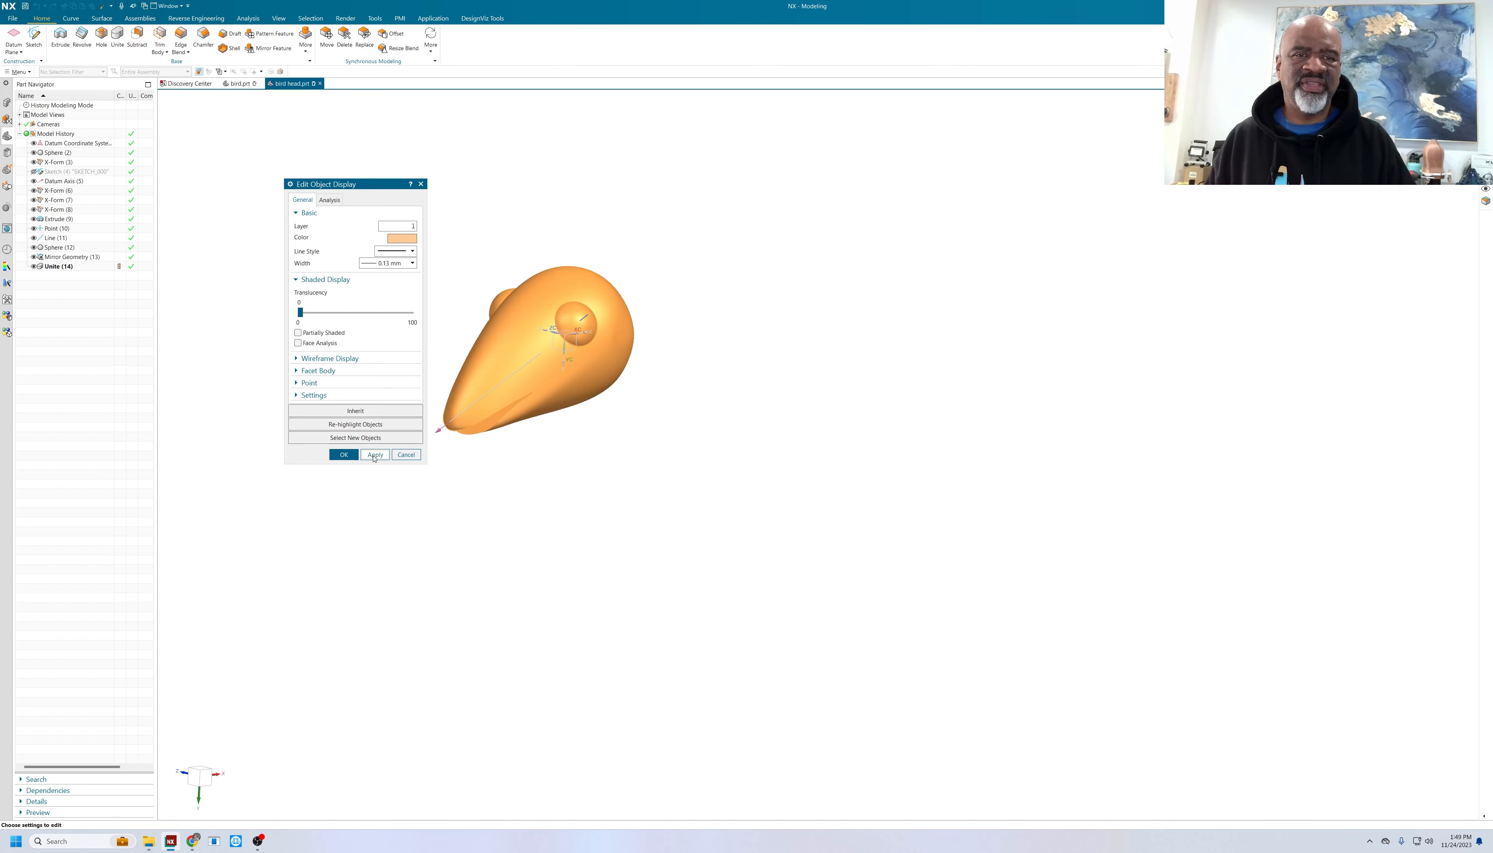
left_click(375, 454)
left_click(341, 454)
- Examine the finished turkey in bird.prt for comparison, return to the bird head part and inspect the head from the side
middle_click_drag(658, 331, 586, 306)
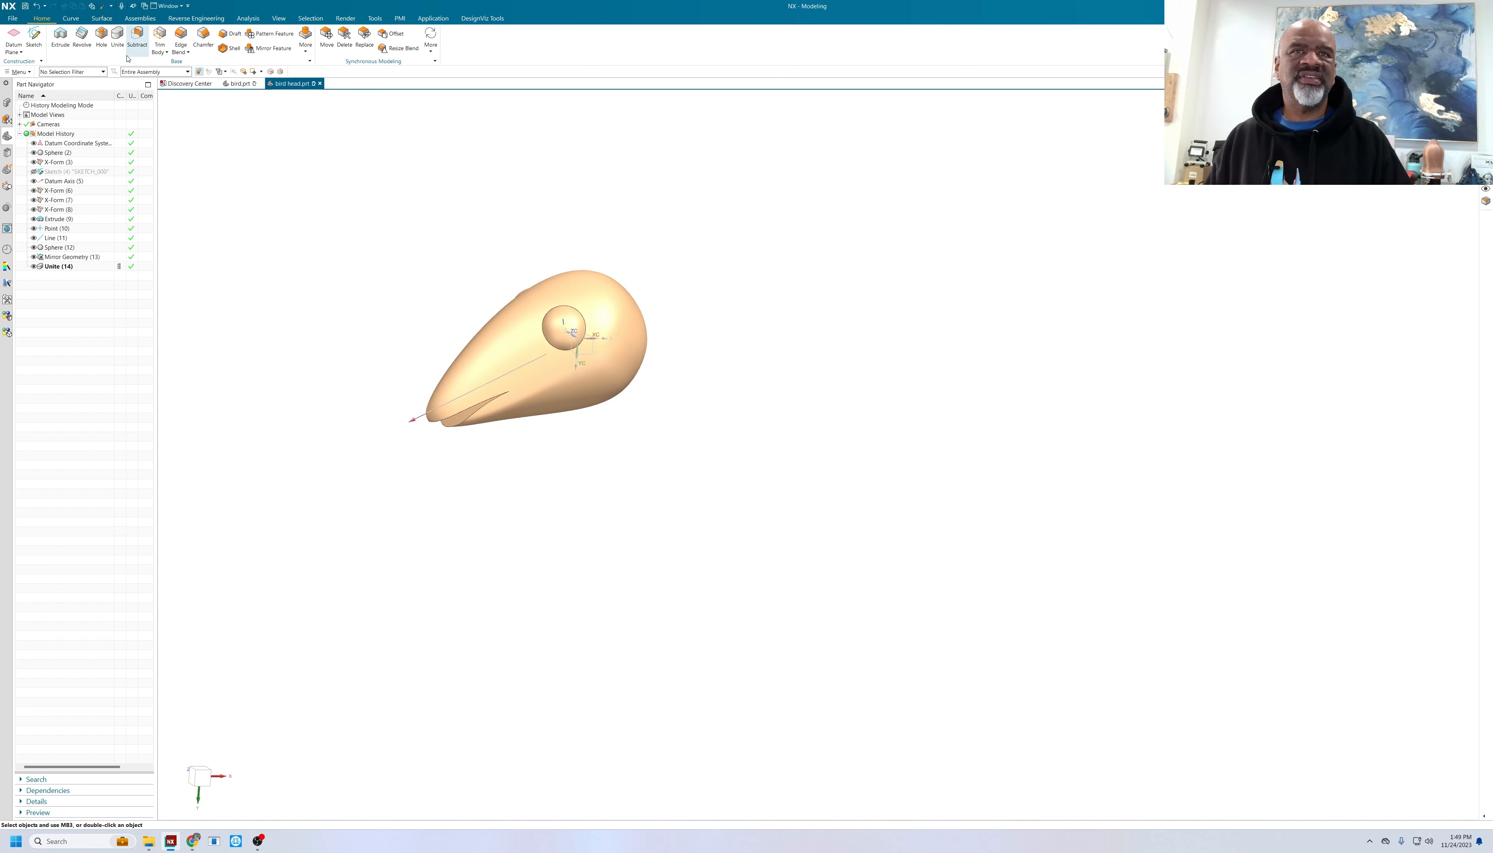
left_click(237, 84)
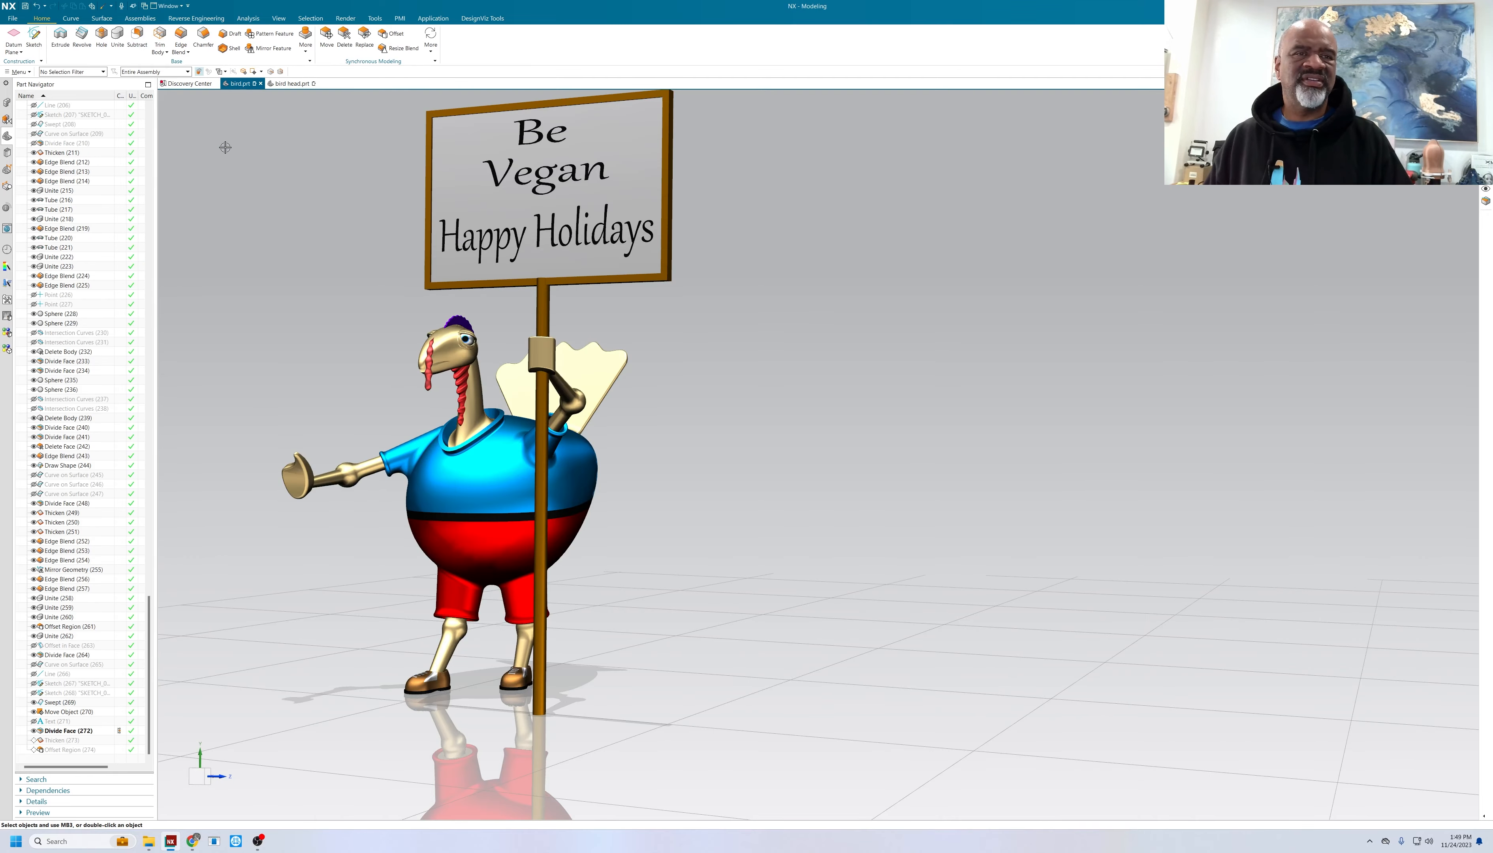
left_click(290, 84)
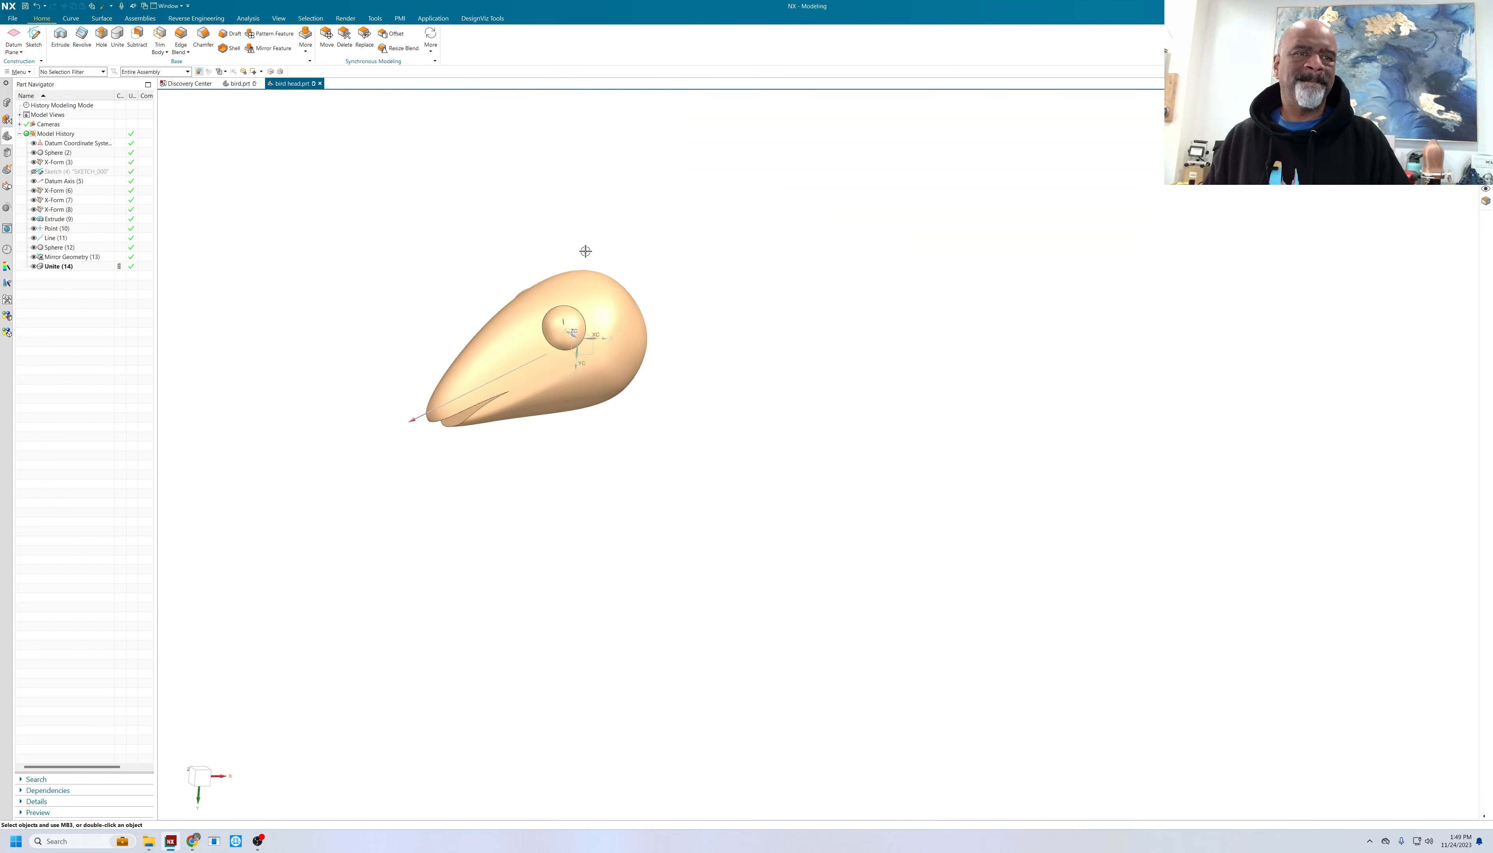
middle_click_drag(585, 251, 546, 243)
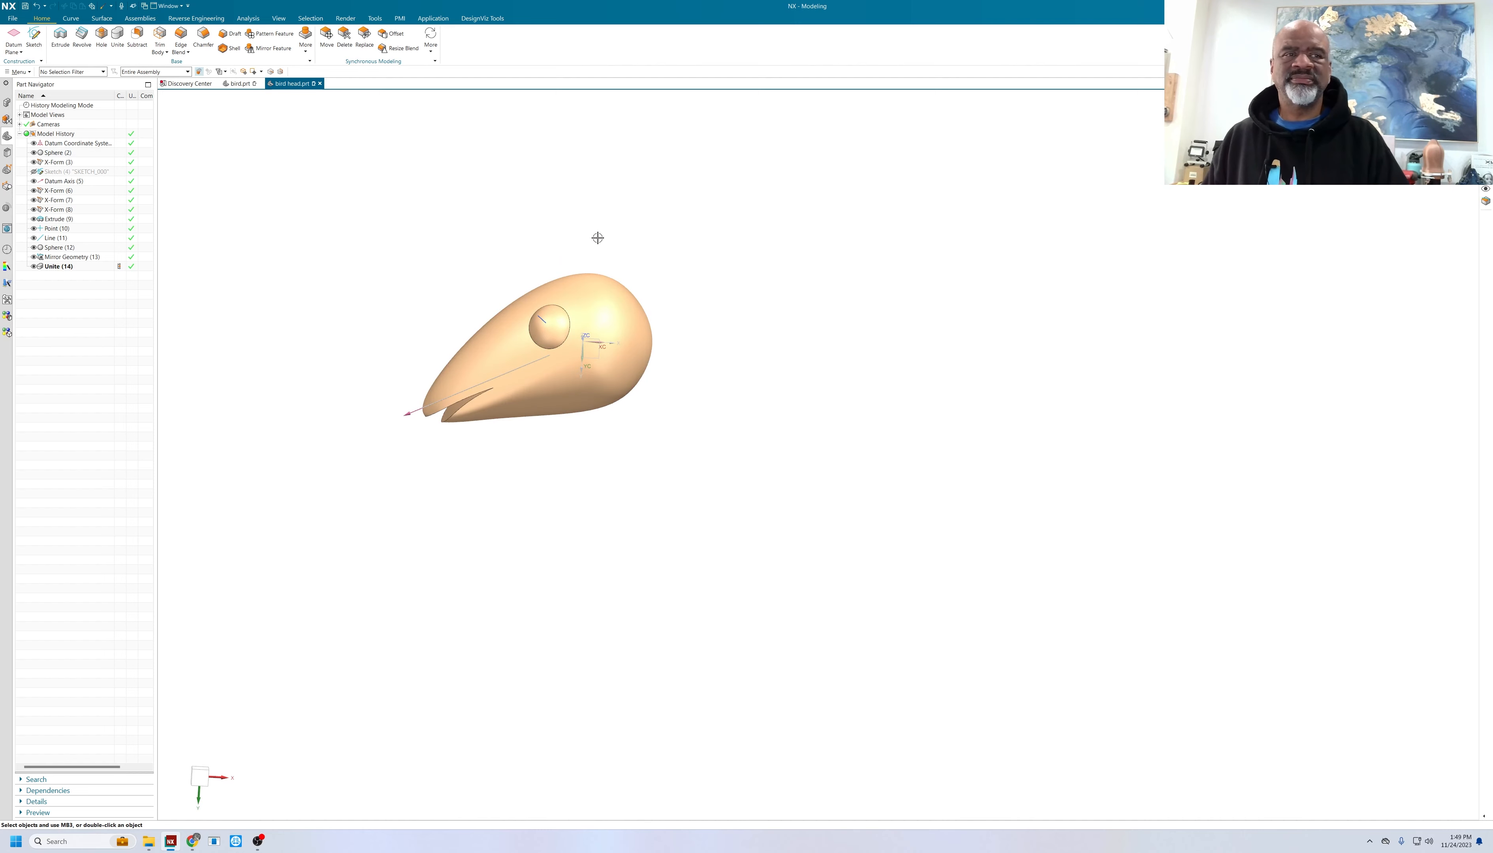
mouse_move(598, 238)
middle_mouse_down()
mouse_move(546, 273)
mouse_move(577, 249)
middle_mouse_up()
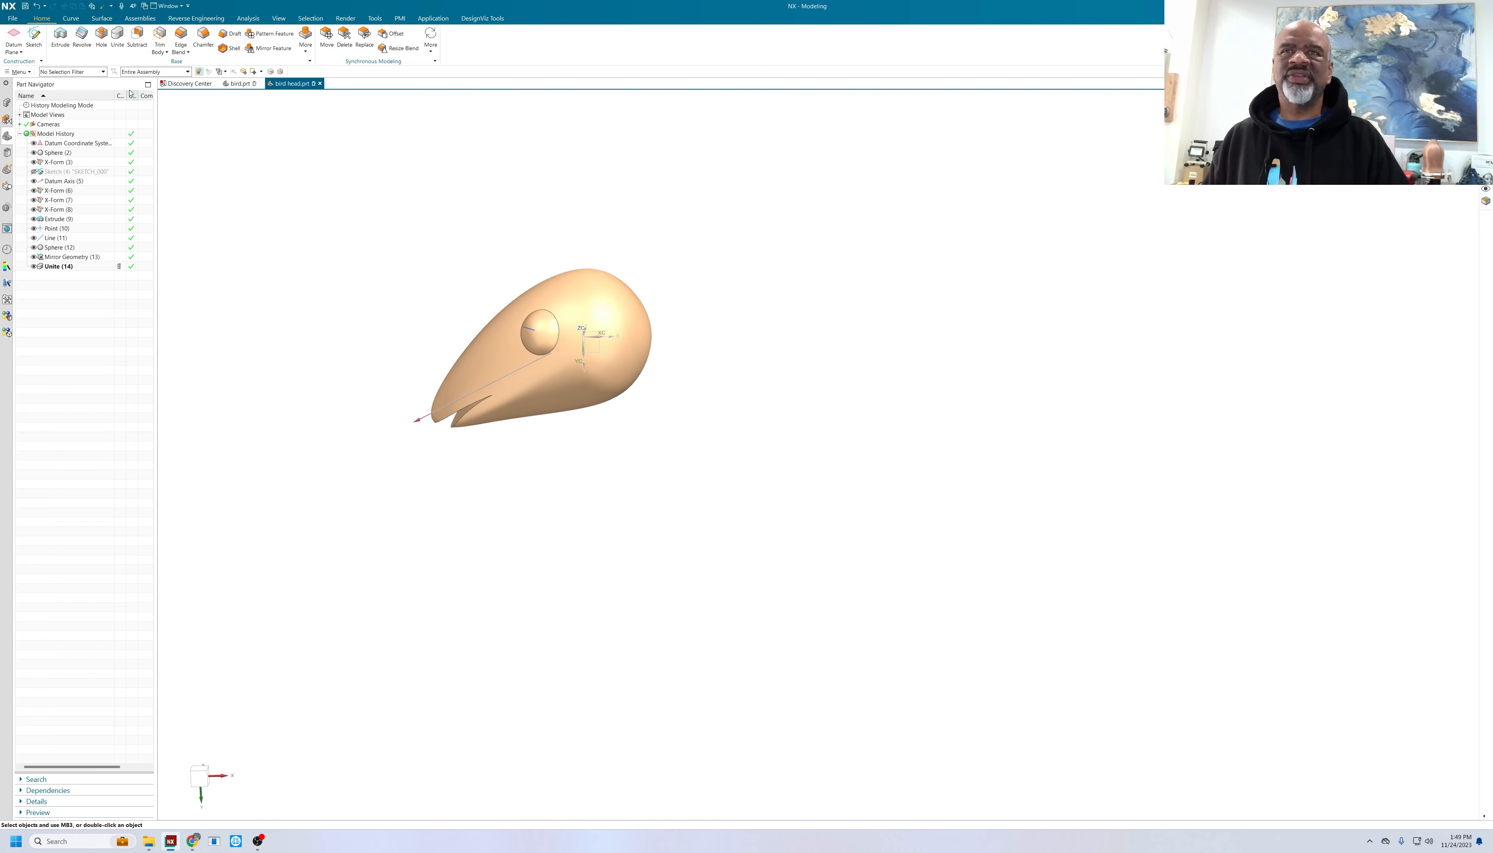
- Create a new sketch on the Top plane, reversing the sketch direction
left_click(34, 36)
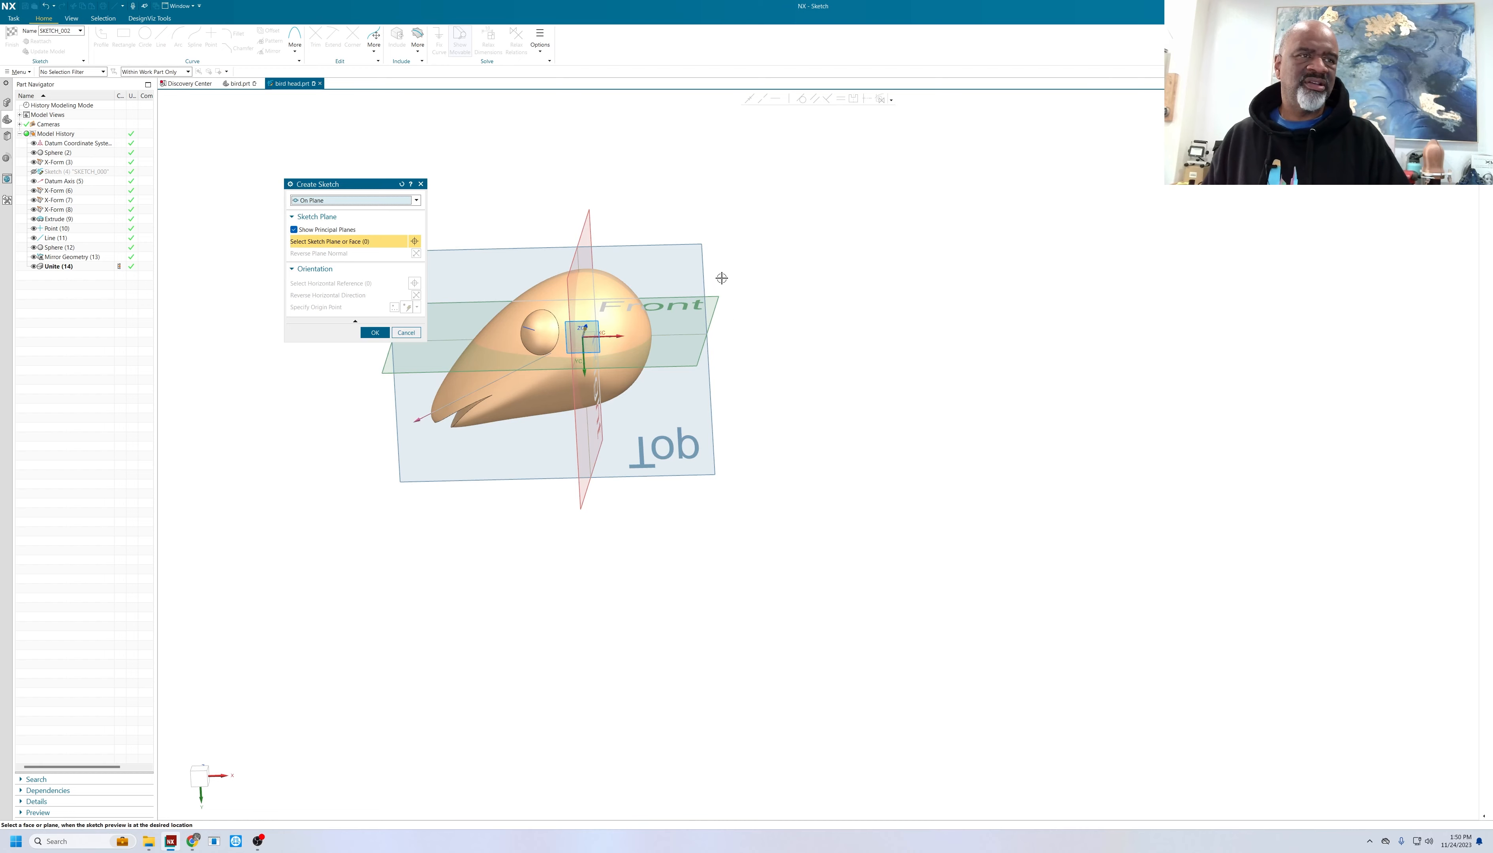
left_click(699, 247)
middle_click_drag(786, 292, 752, 304)
double_click(588, 330)
left_click(376, 333)
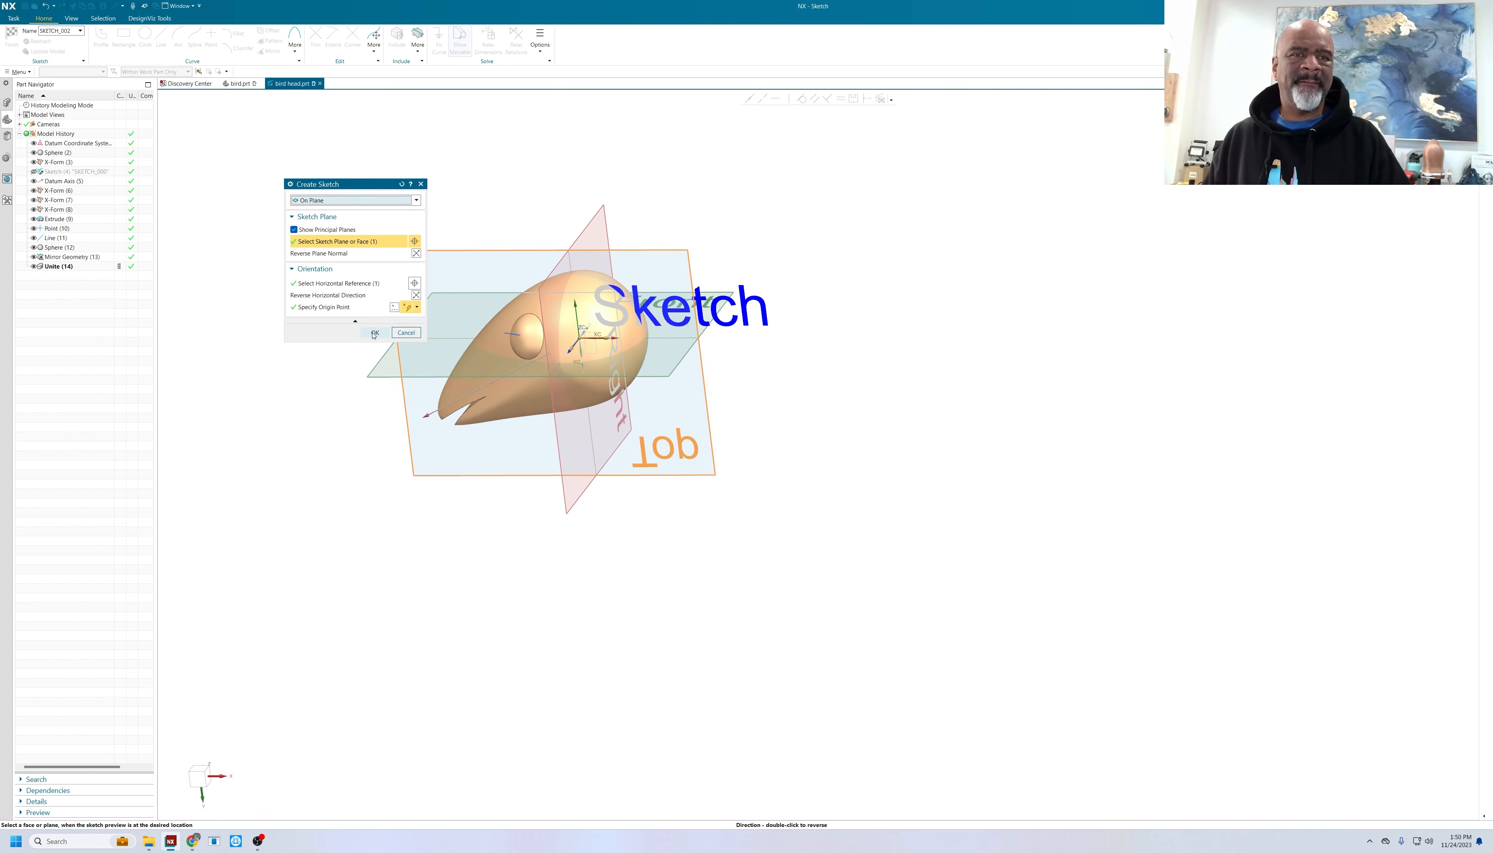
middle_click_drag(546, 242, 439, 147, "shift")
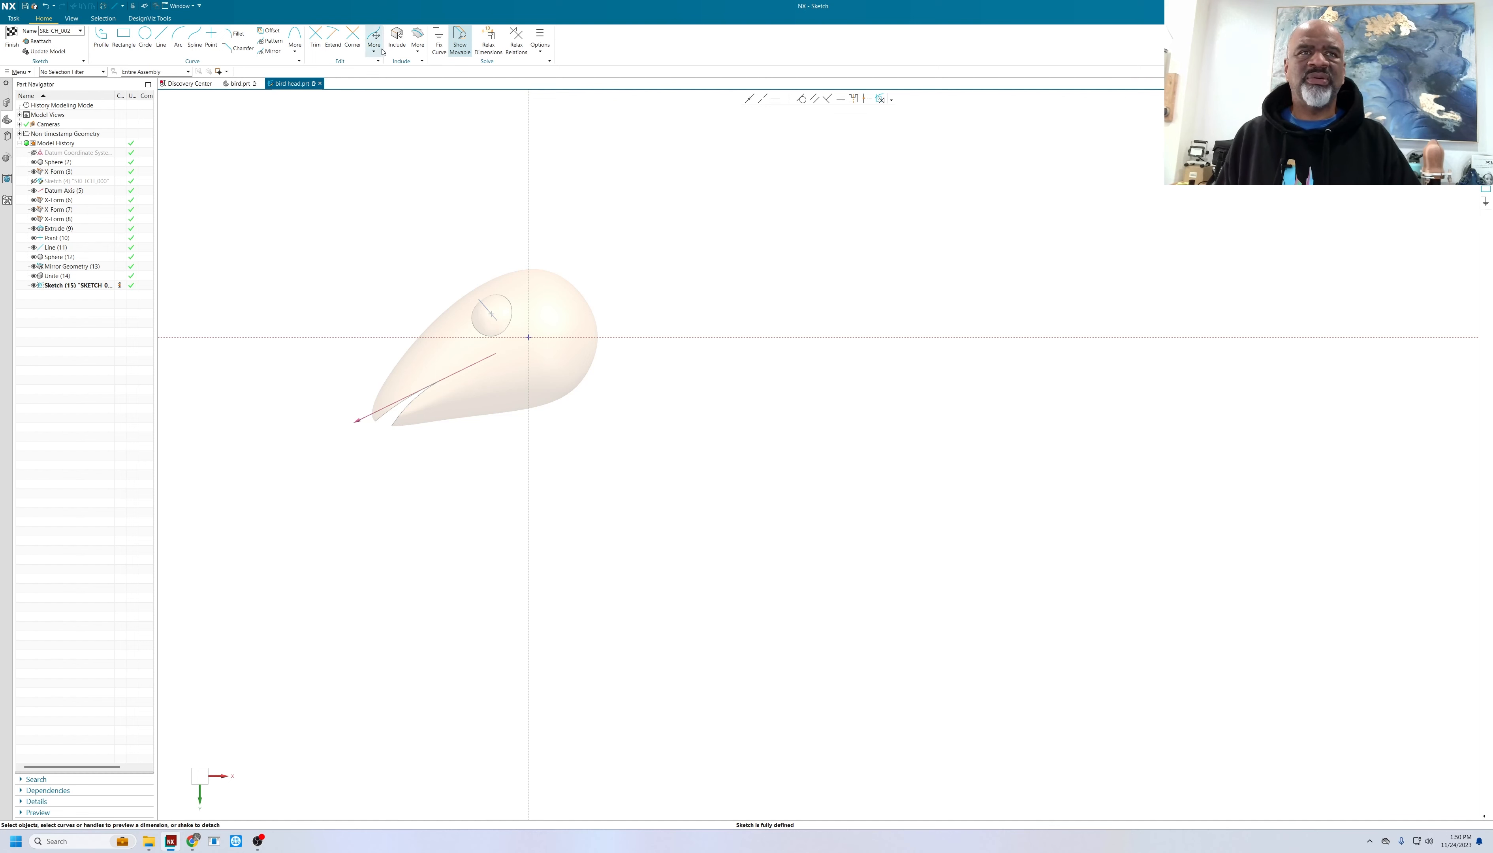
- Add an intersection curve to the sketch where the head's tangent faces cross the sketch plane
left_click(417, 52)
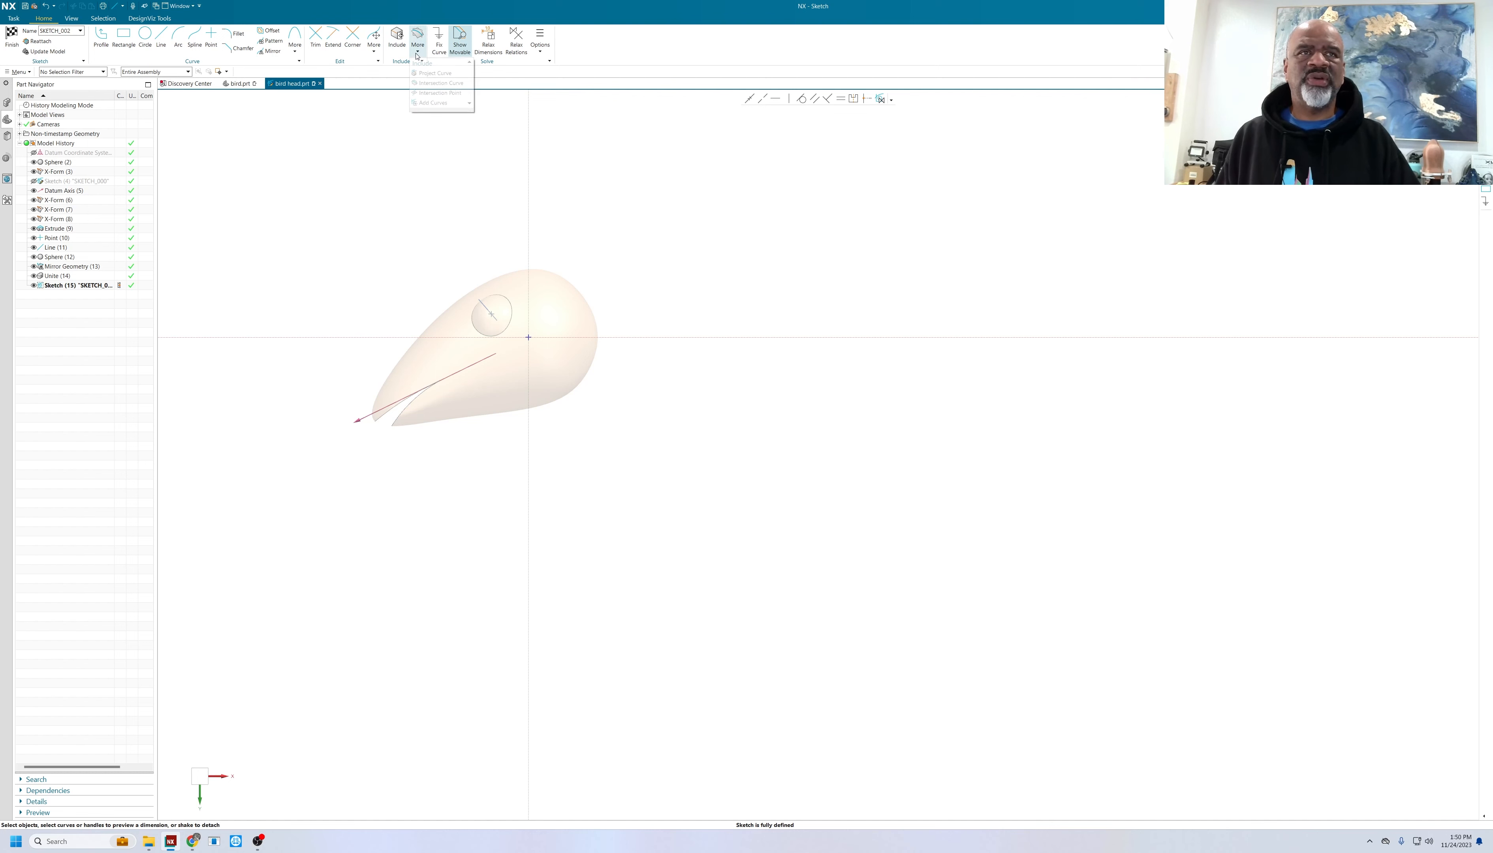
left_click(441, 83)
middle_click_drag(637, 224, 610, 246)
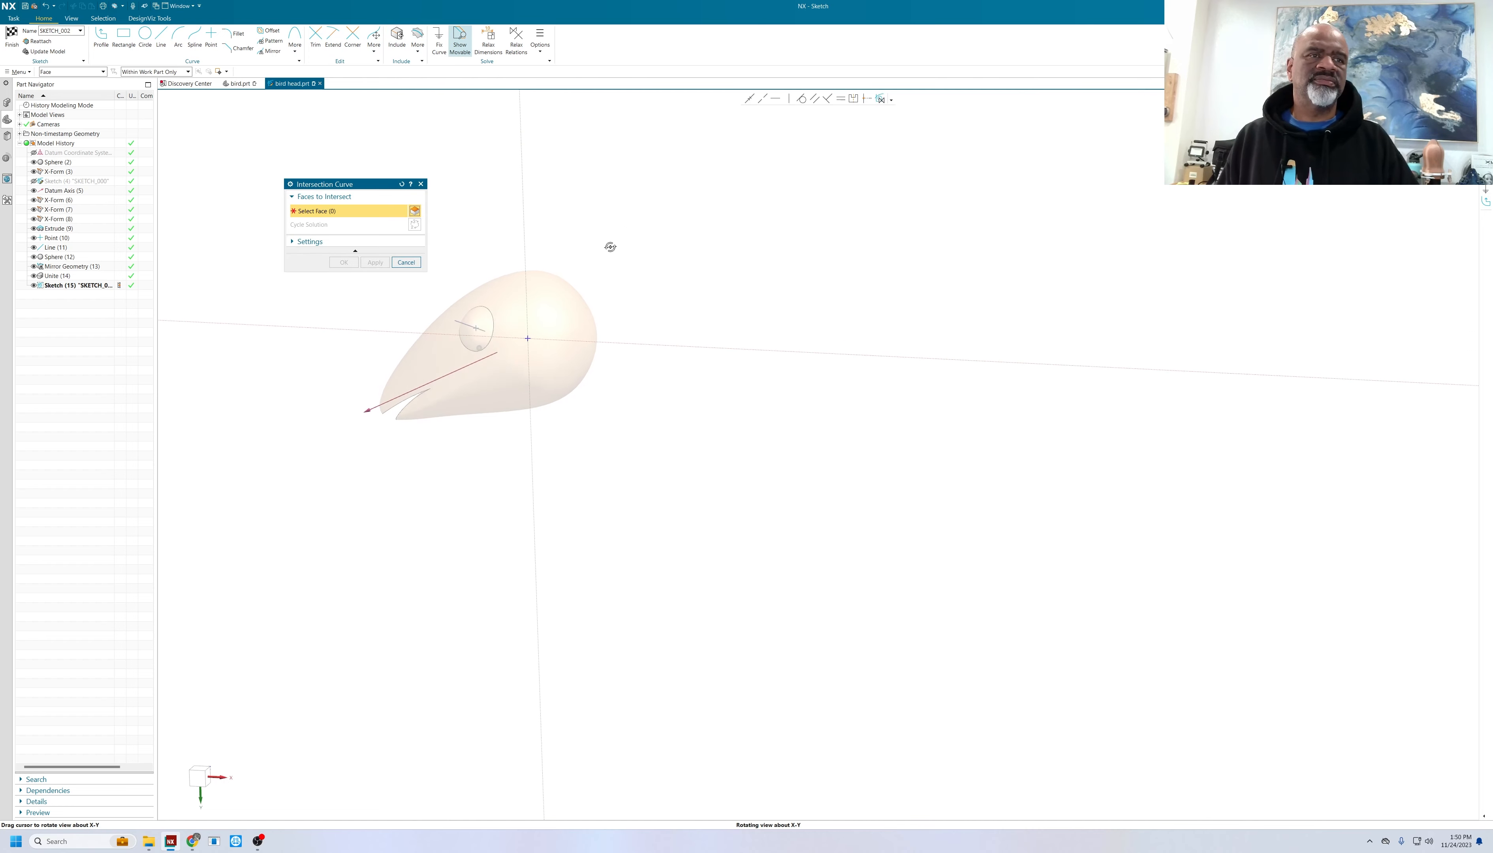
left_click(560, 300)
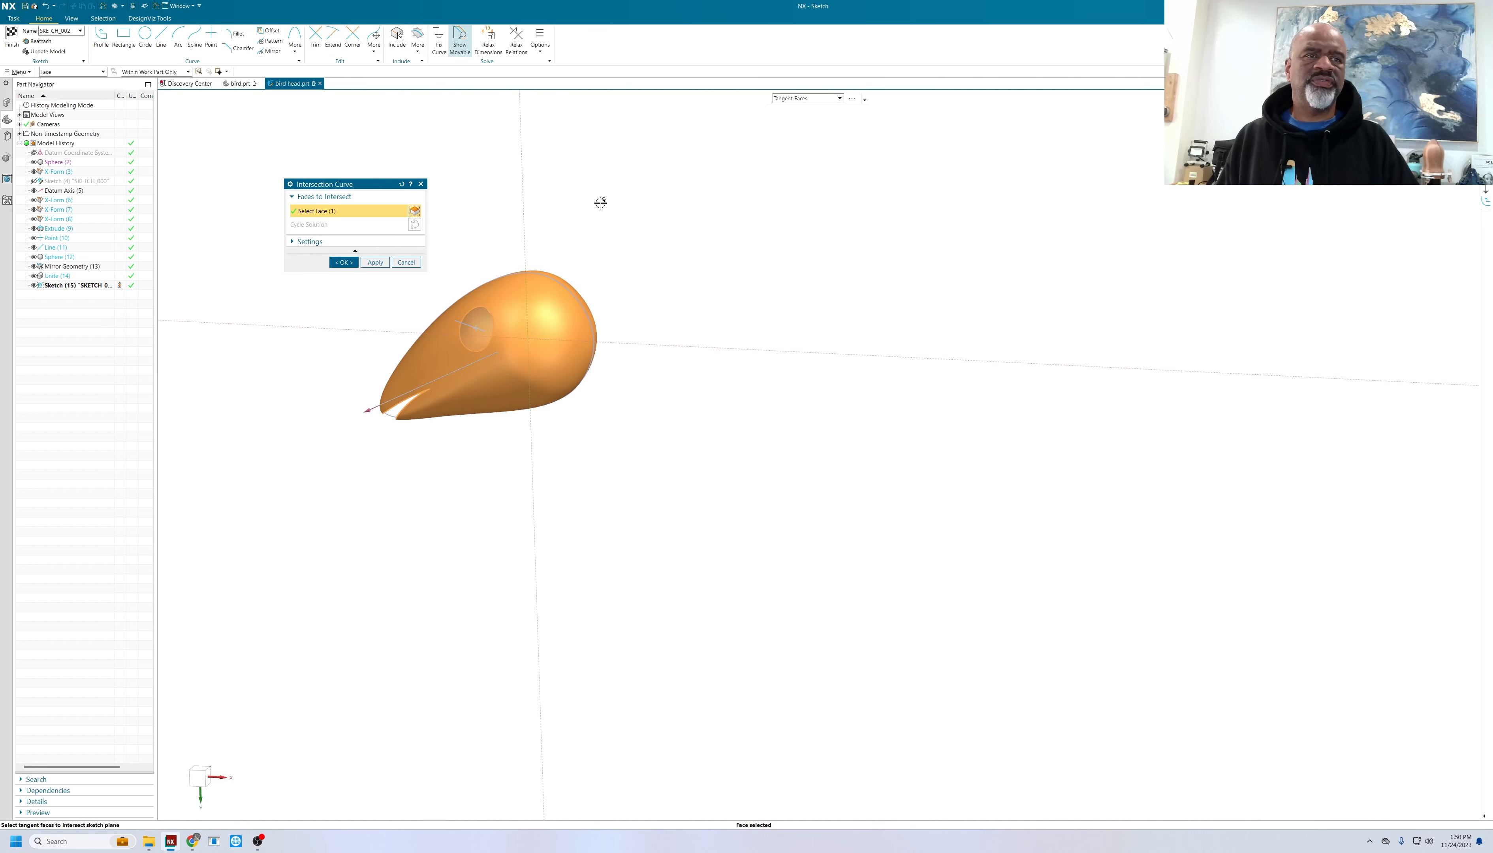
left_click(343, 262)
middle_click_drag(547, 297, 637, 253)
scroll(572, 283, "down", 4)
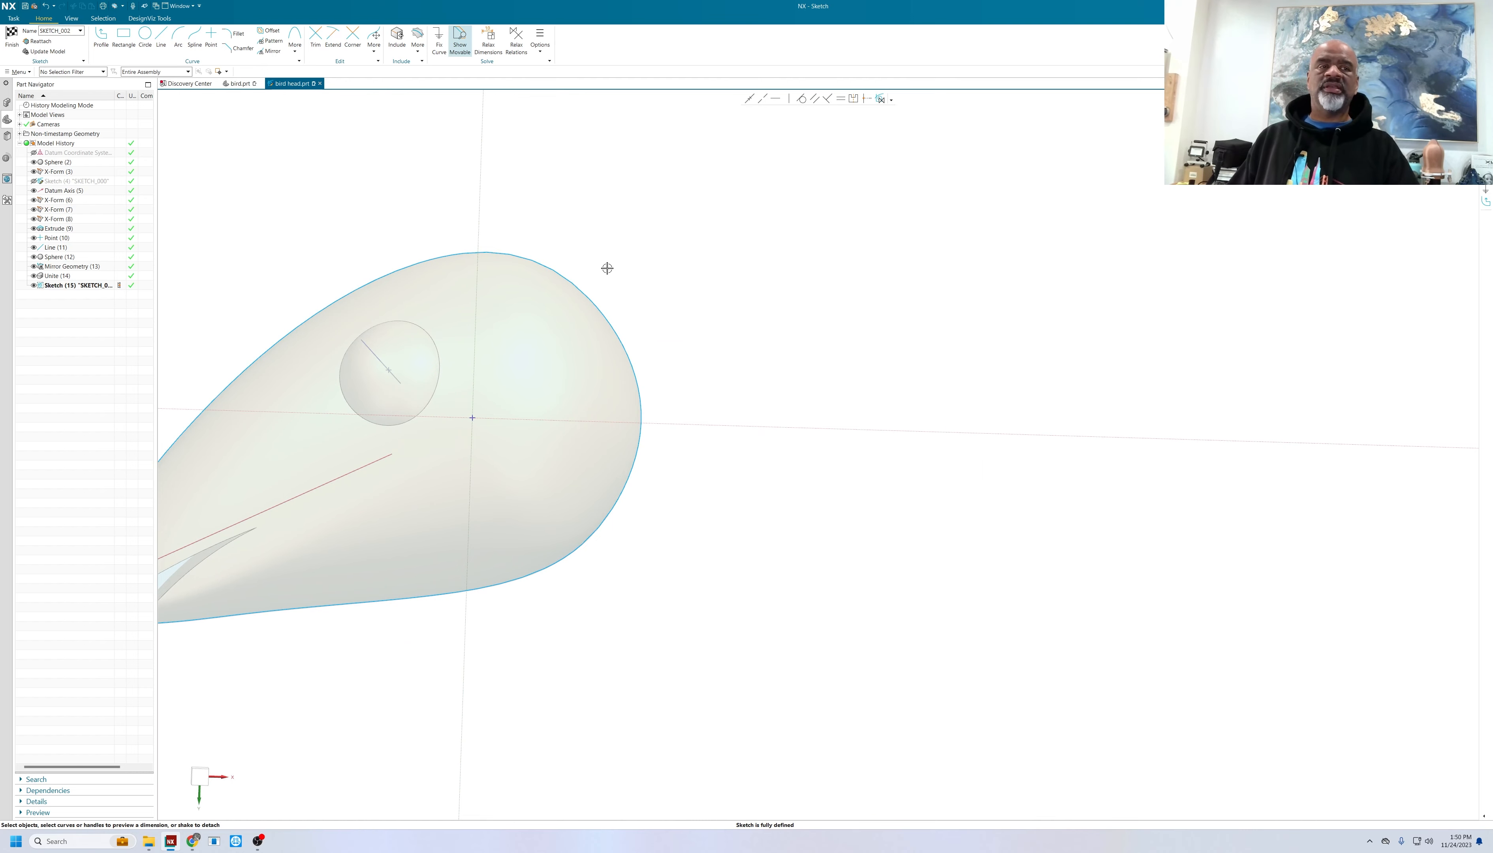
scroll(601, 297, "up", 4)
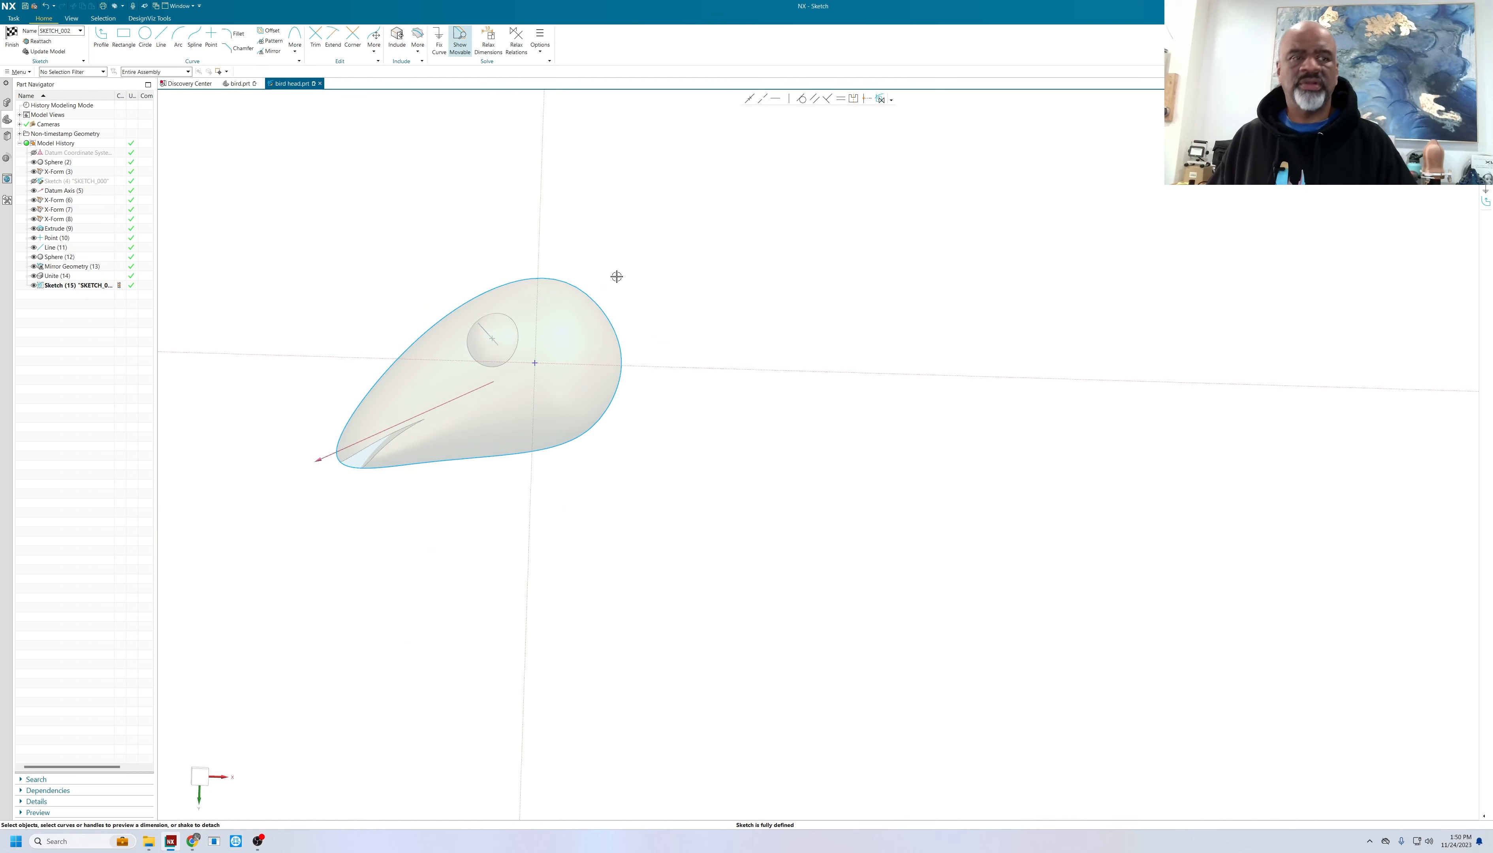
- Draw a through-points studio spline for the neck with five points, starting on the back of the head outline and curving downward
scroll(584, 253, "up", 4)
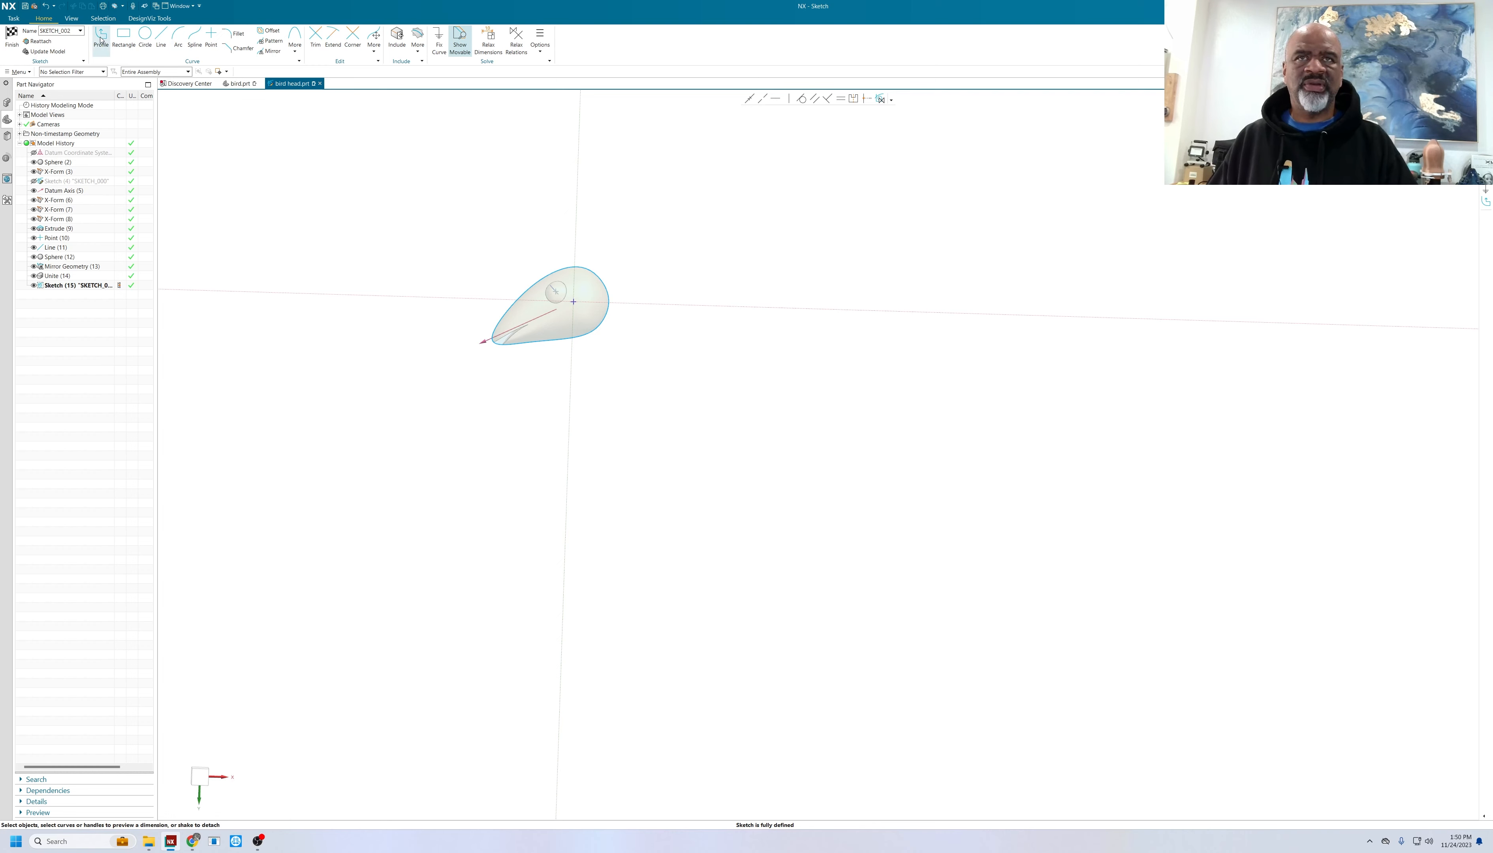
left_click(194, 35)
scroll(610, 296, "up", 3)
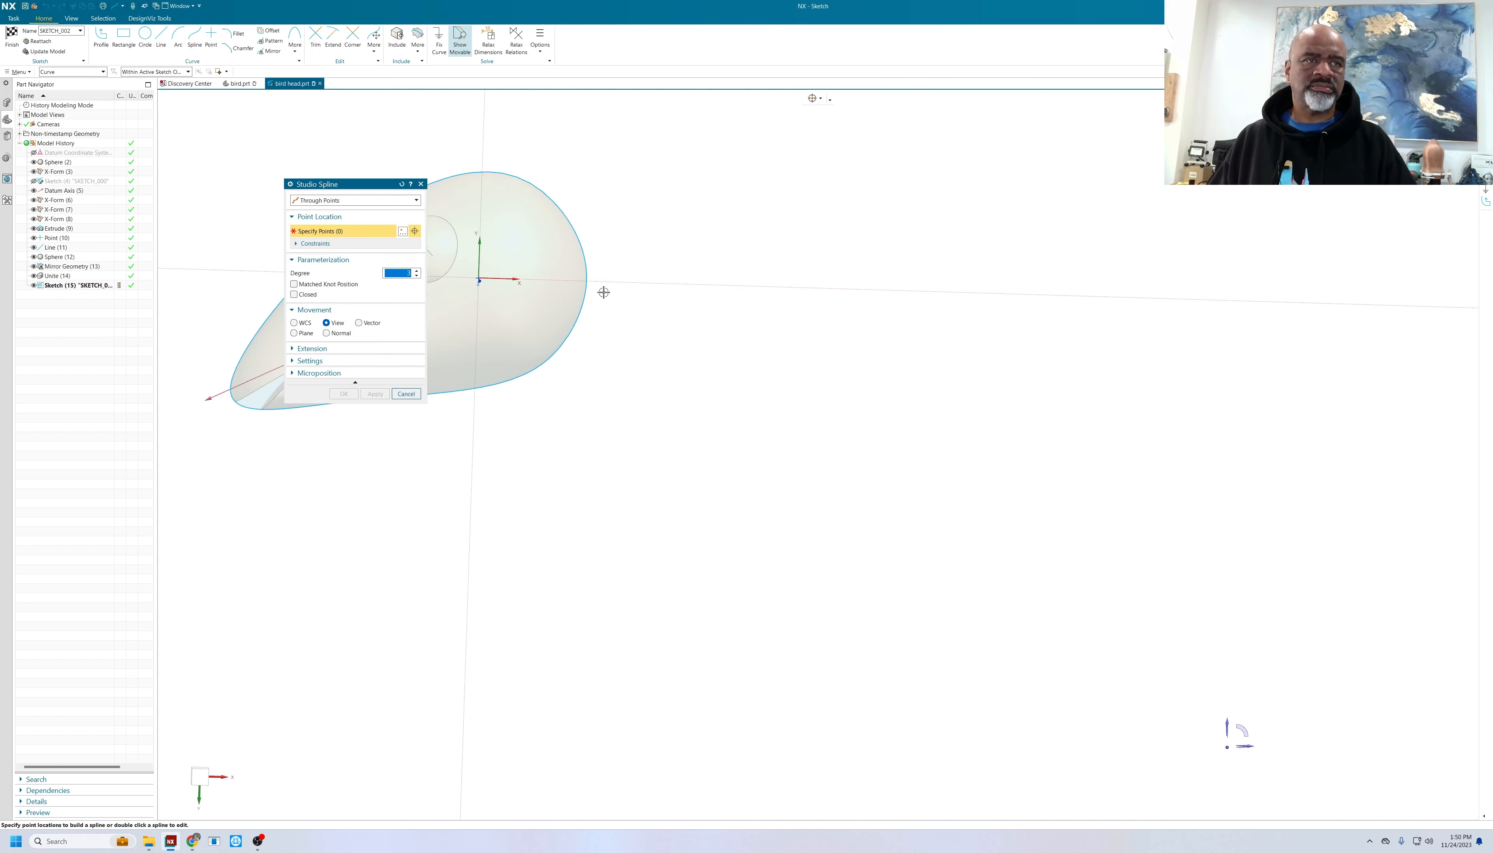
left_click(585, 288)
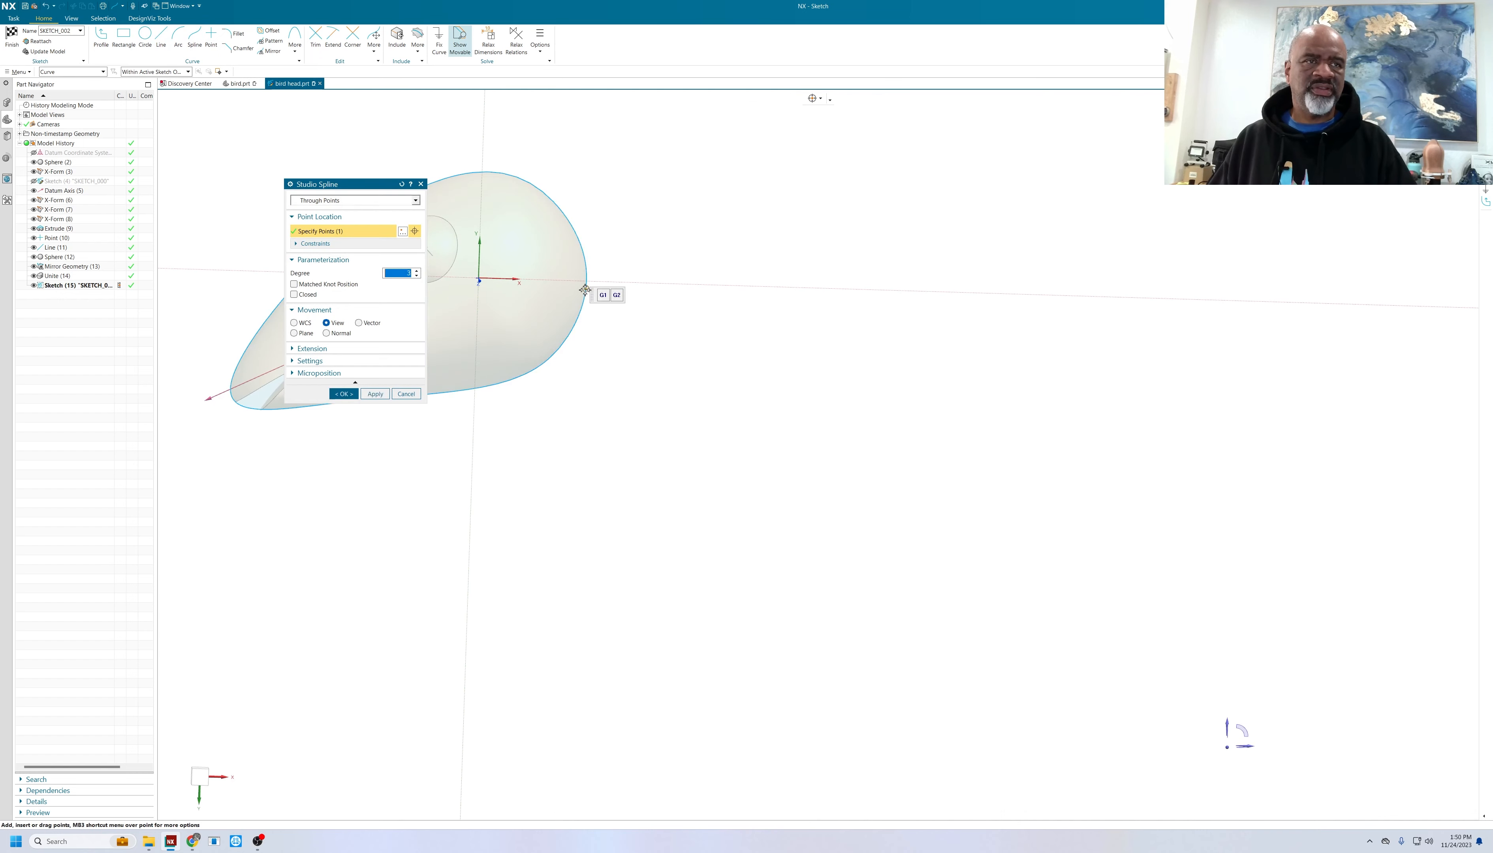
left_click(559, 380)
left_click(554, 480)
scroll(604, 266, "down", 4)
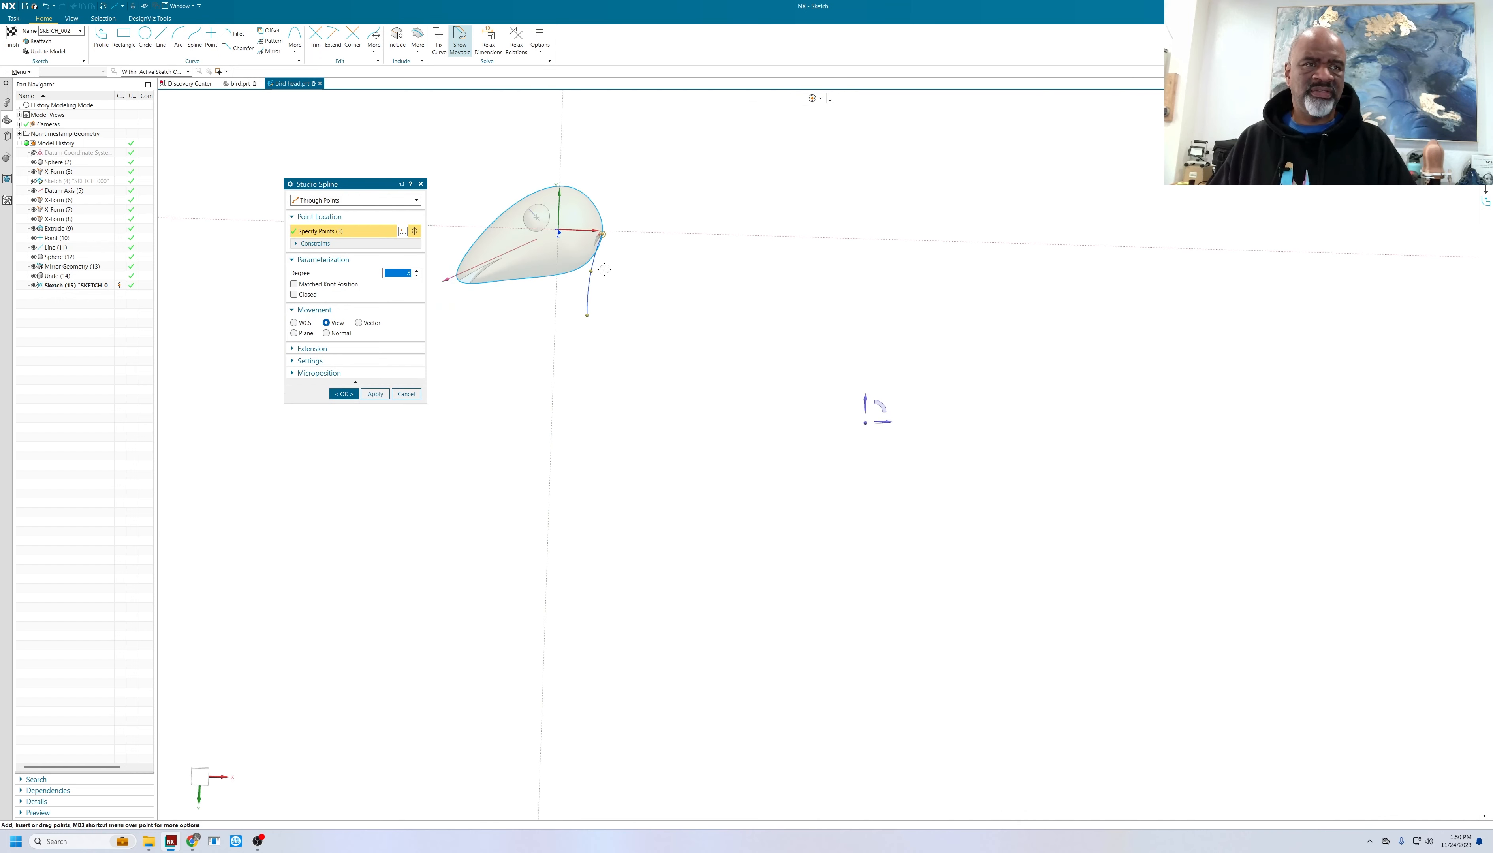
left_click(604, 412)
left_click(652, 505)
- Smooth the neck spline by shifting its middle and lower through-points slightly downward, and accept the curve
scroll(619, 315, "up", 2)
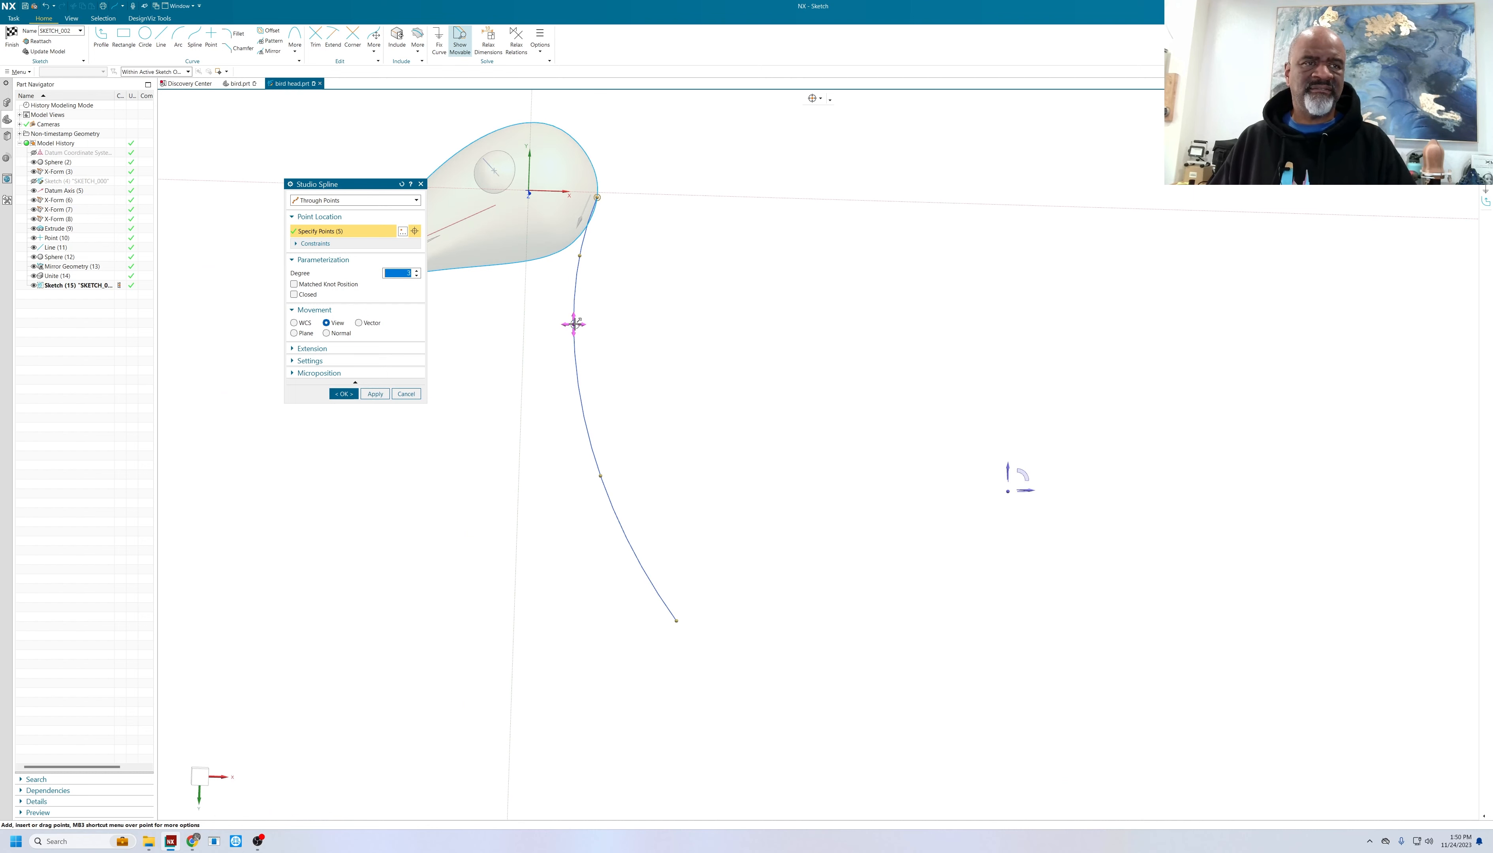
left_click_drag(573, 323, 566, 338)
left_click_drag(600, 474, 672, 508)
scroll(643, 313, "down", 2)
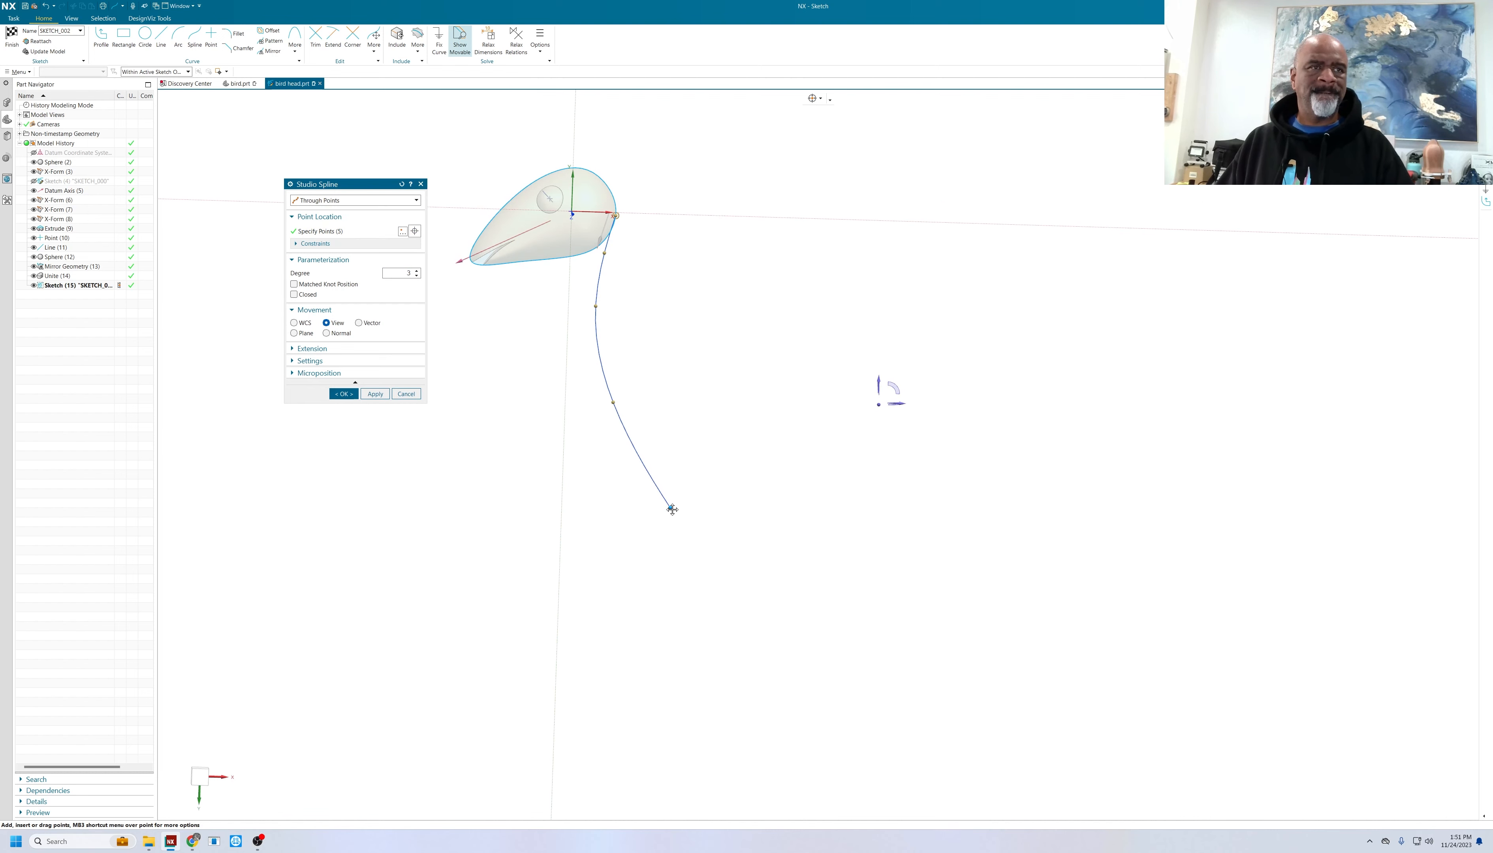
left_click(342, 394)
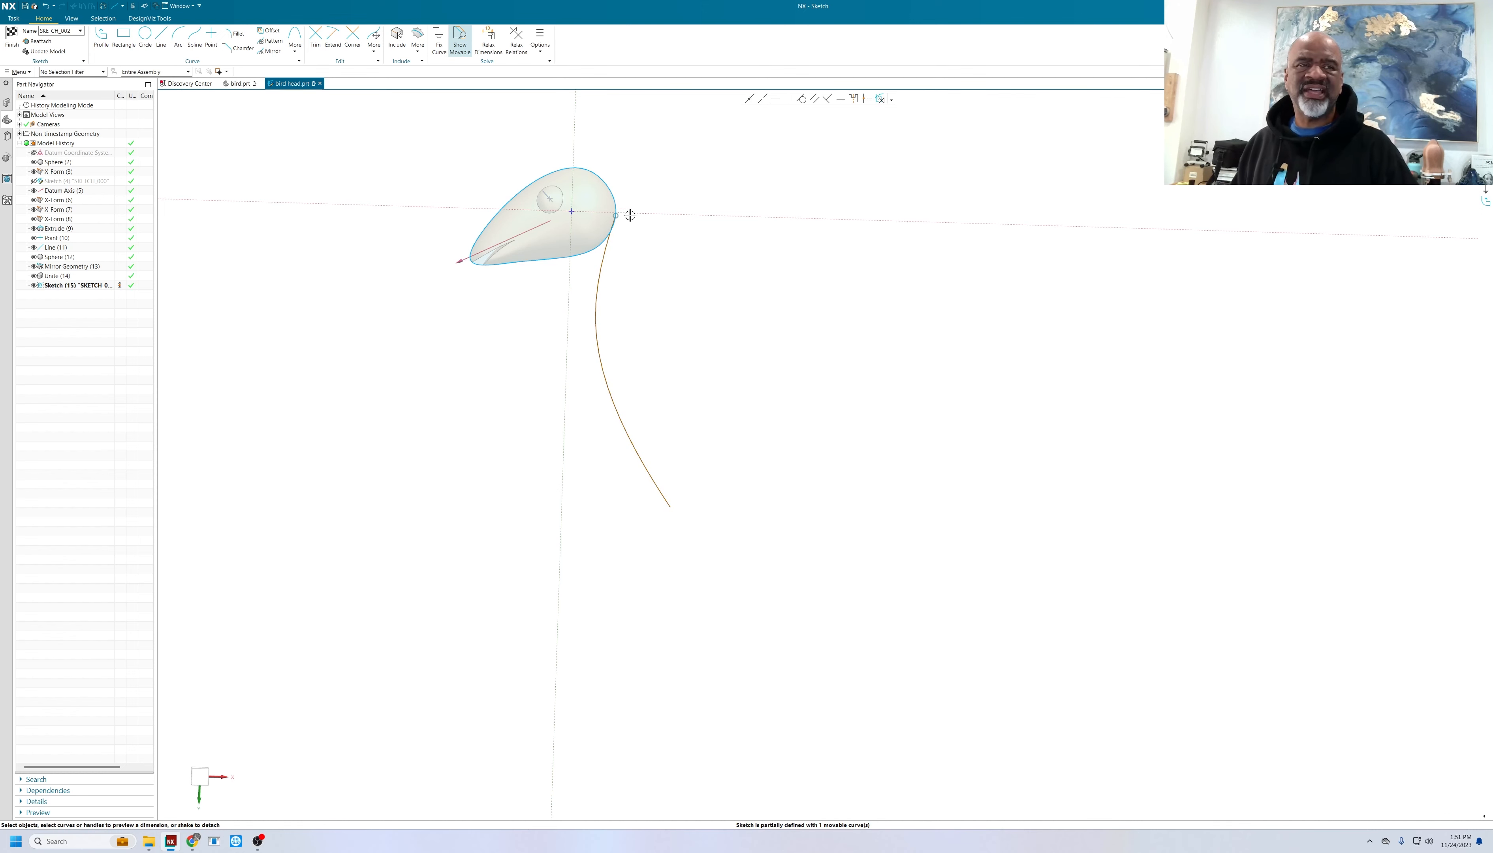
scroll(630, 215, "up", 5)
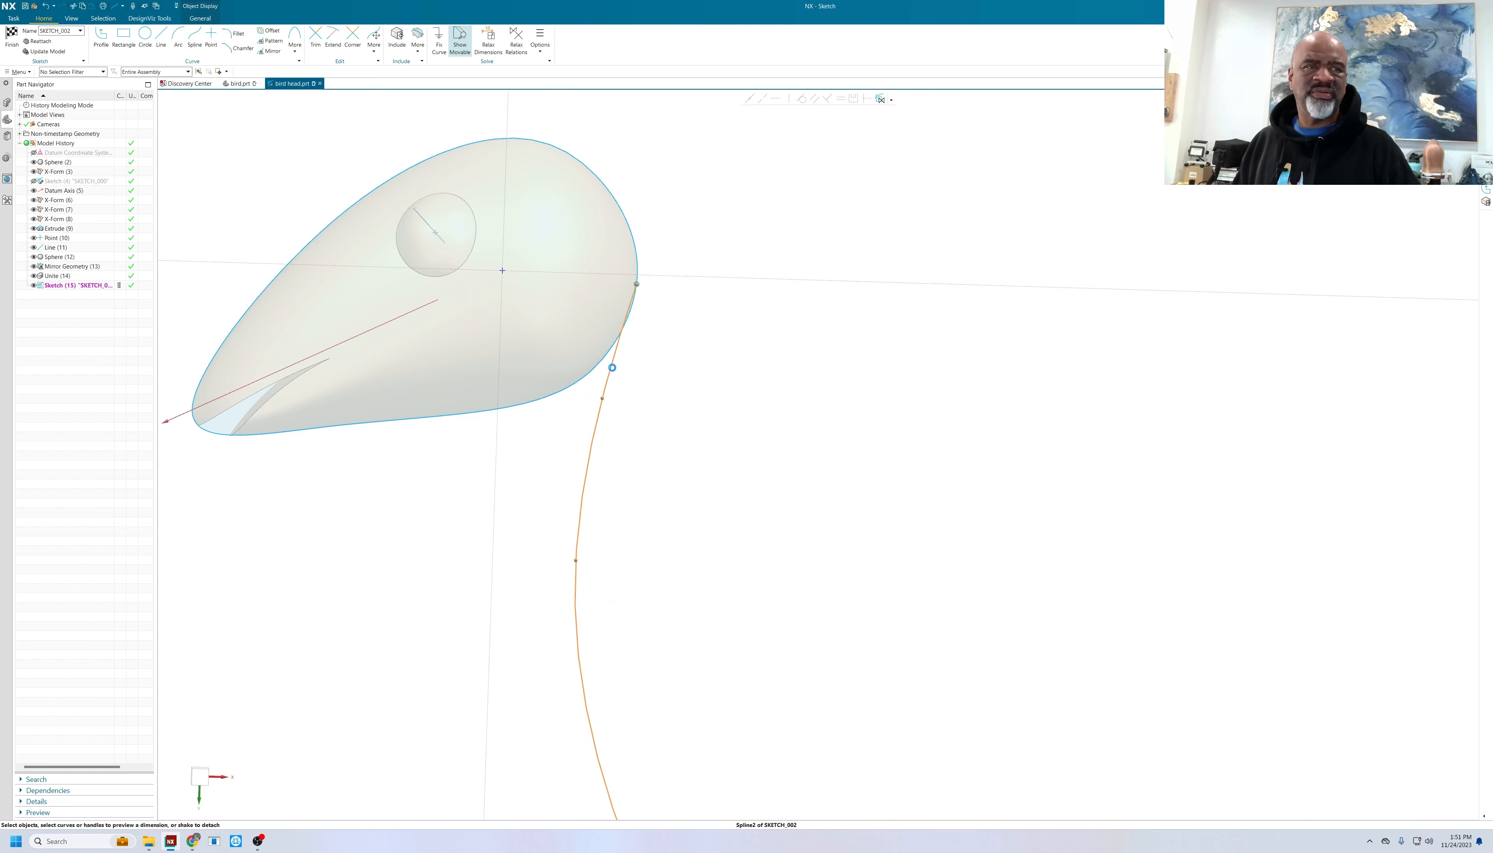
double_click(612, 367)
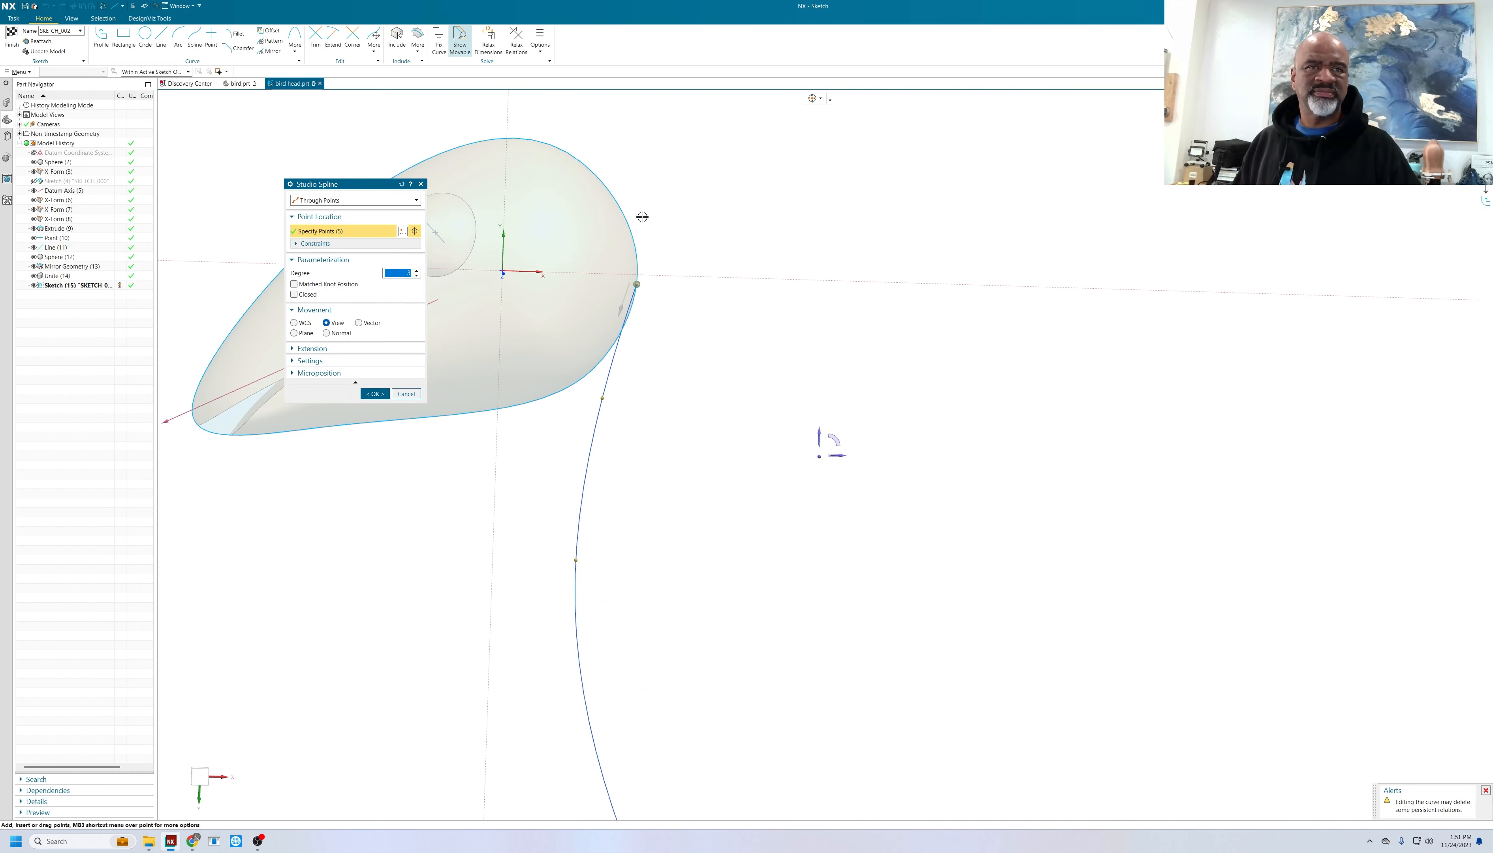
scroll(658, 296, "up", 3)
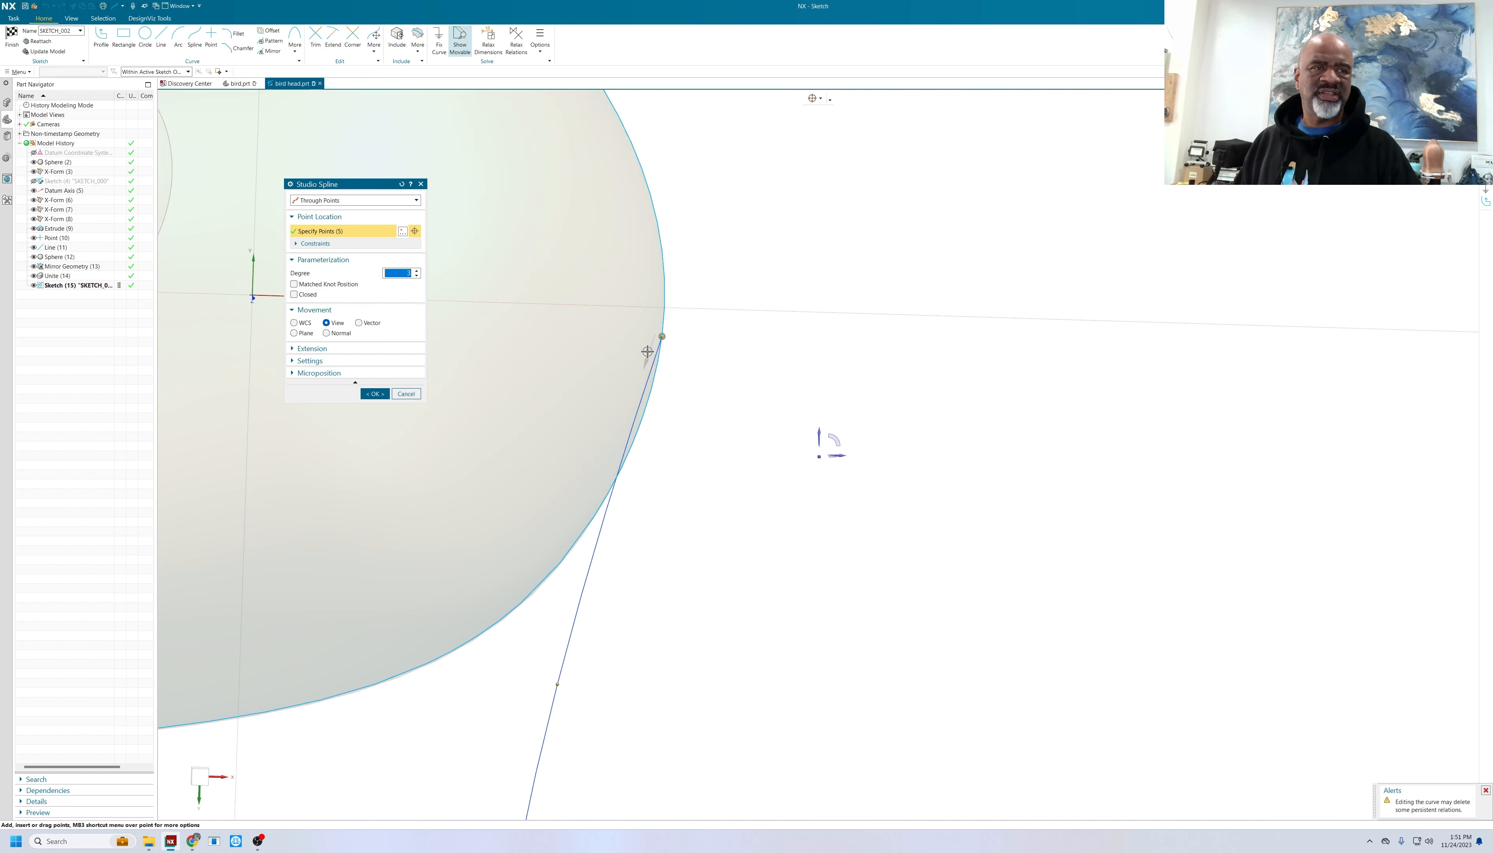
key("Escape")
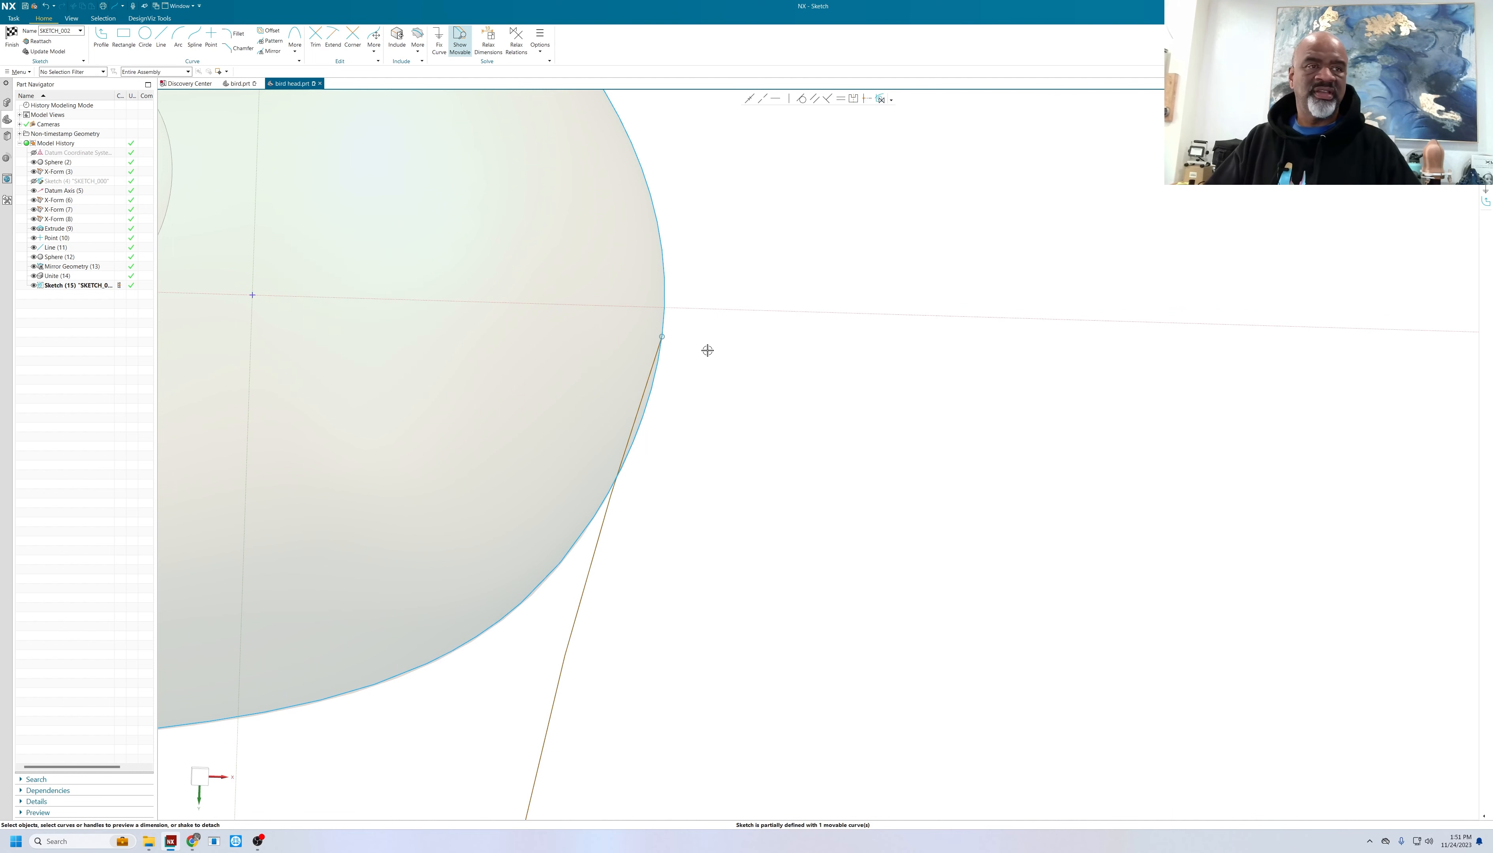
- Make the neck spline tangent to the head's outline curve where they meet at the back of the head
left_click(651, 368)
left_click(658, 384)
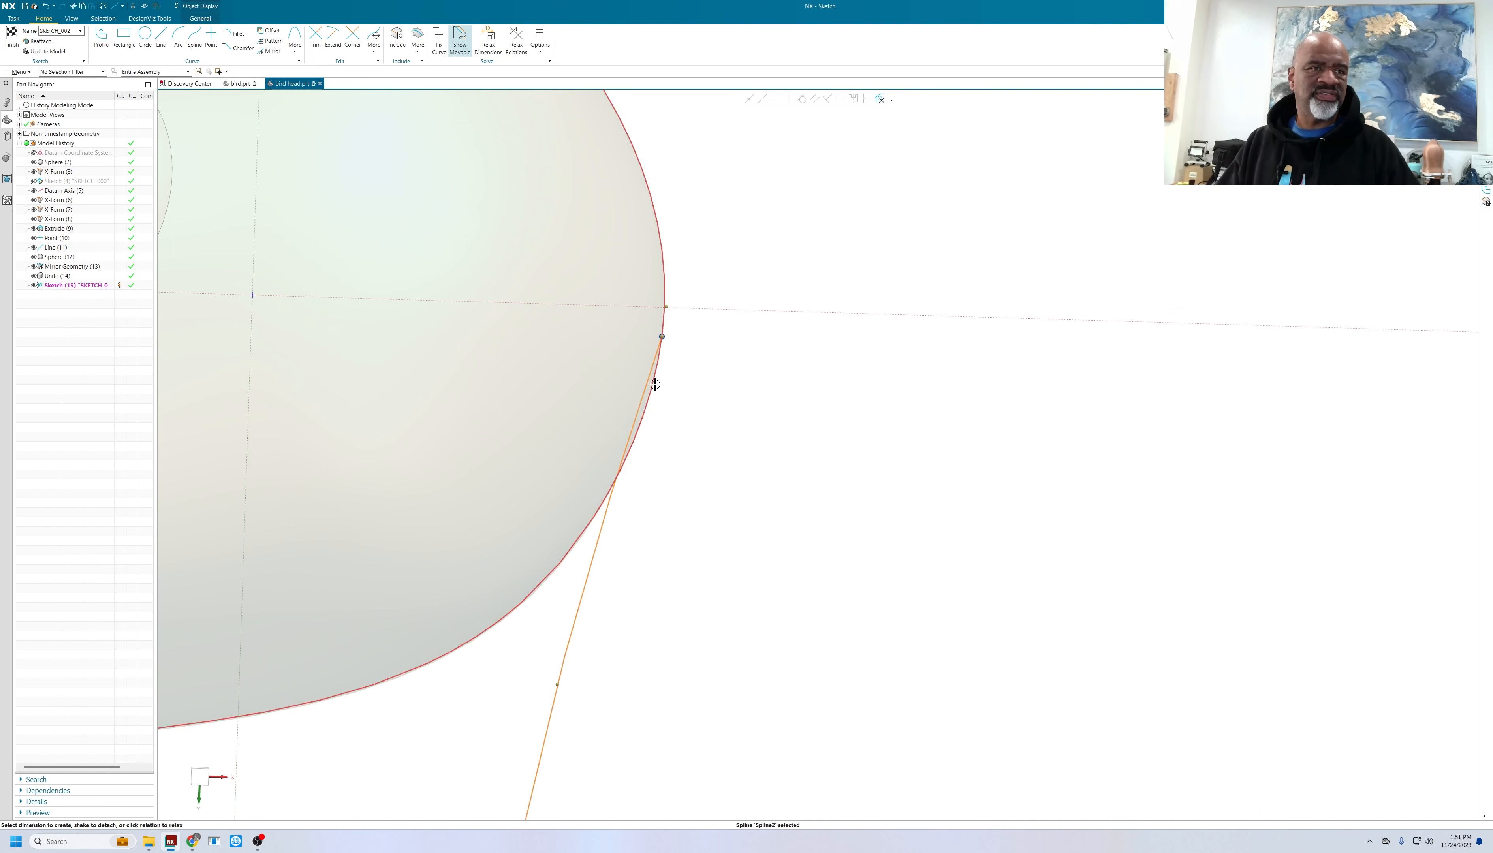
left_click(801, 99)
scroll(718, 243, "down", 5)
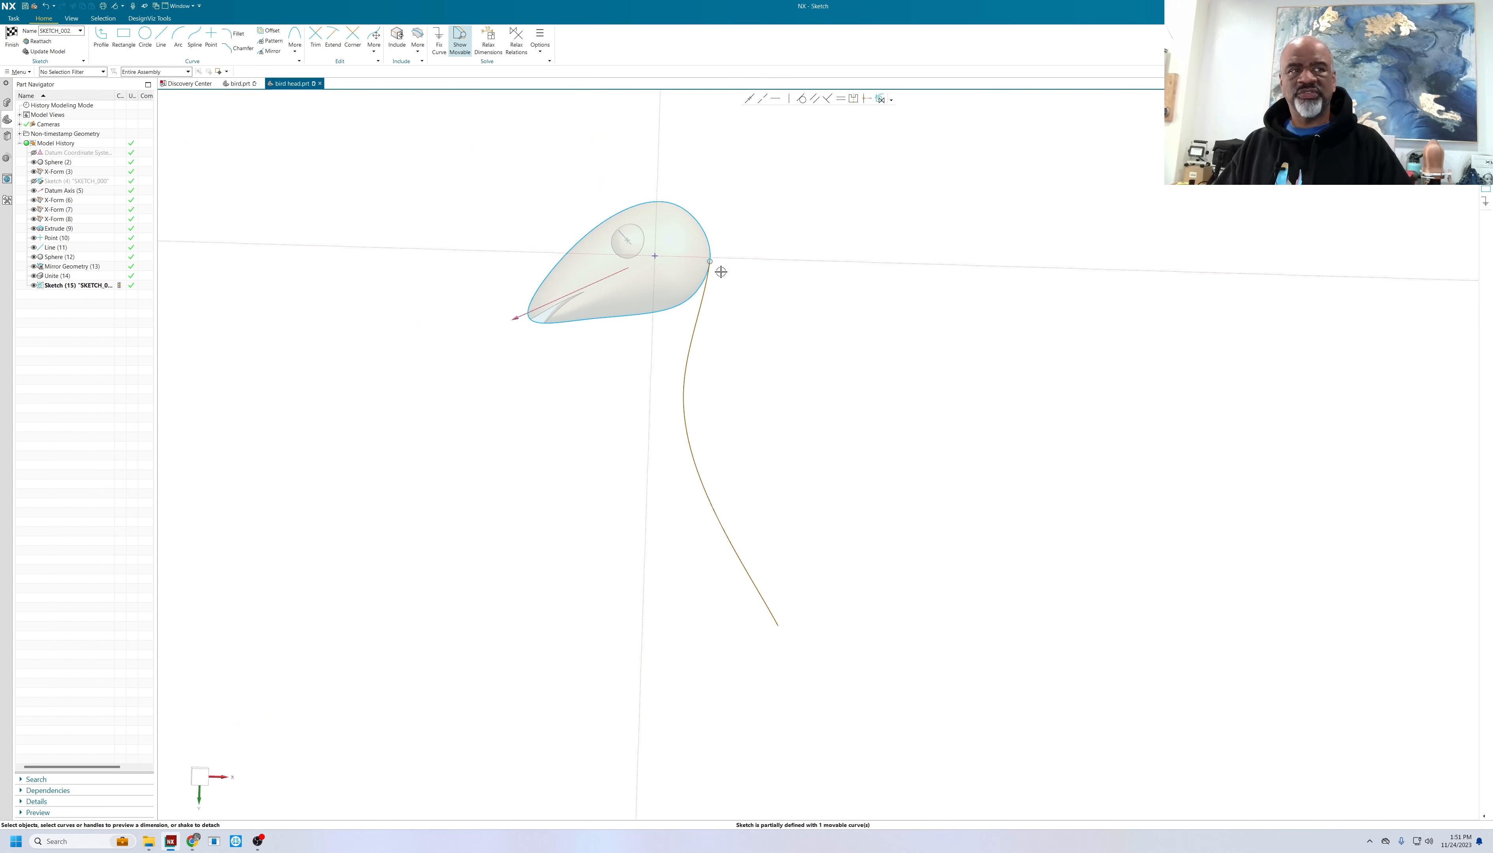
- Straighten the neck spline by moving its end point and the two through-points above it toward the beak side, and finish the sketch
mouse_move(728, 320)
middle_mouse_down()
mouse_move(846, 330)
mouse_move(740, 330)
middle_mouse_up()
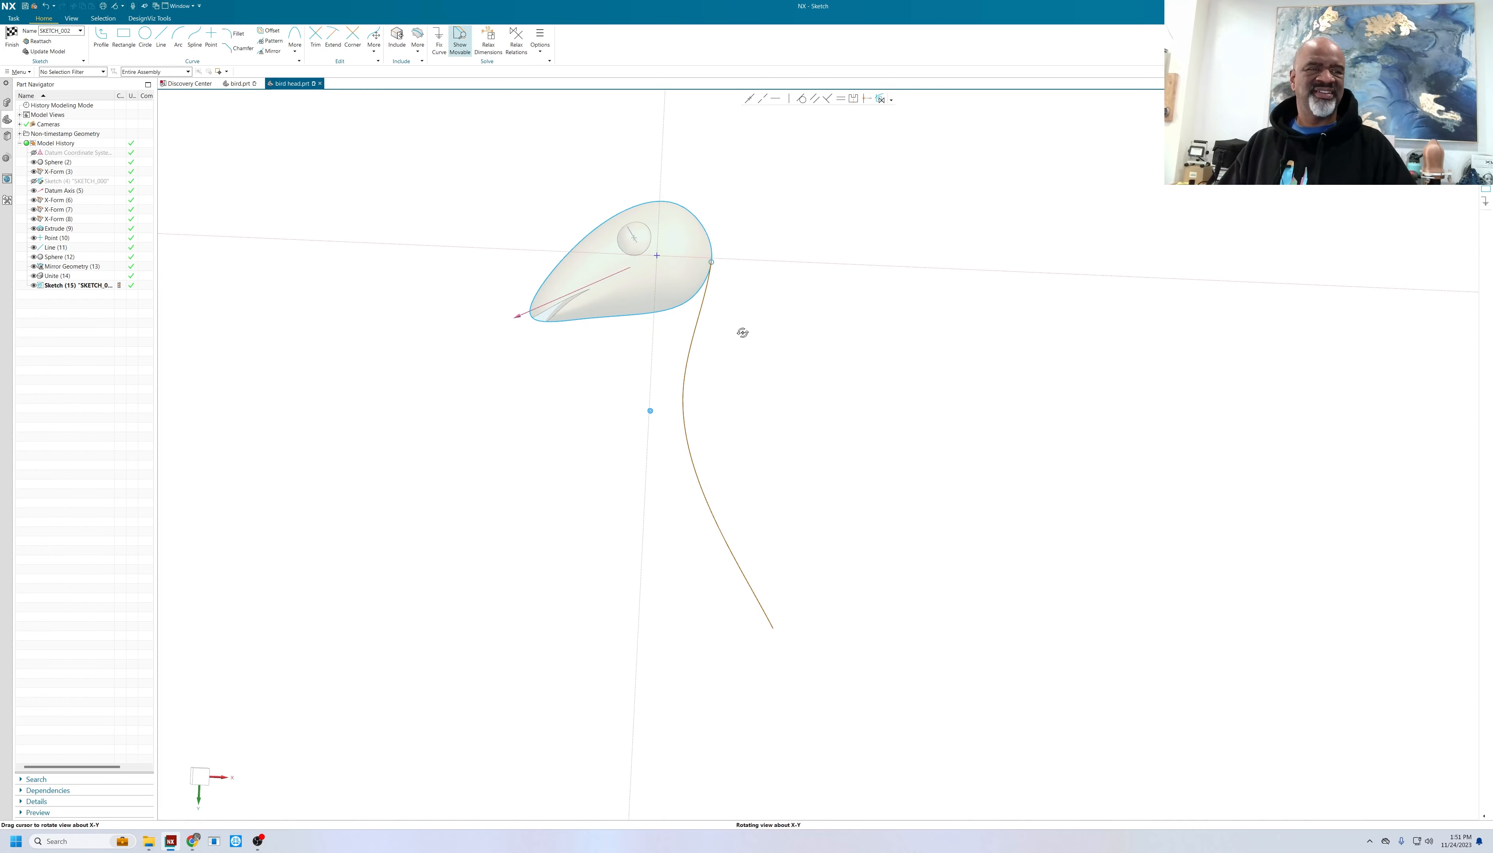
double_click(690, 453)
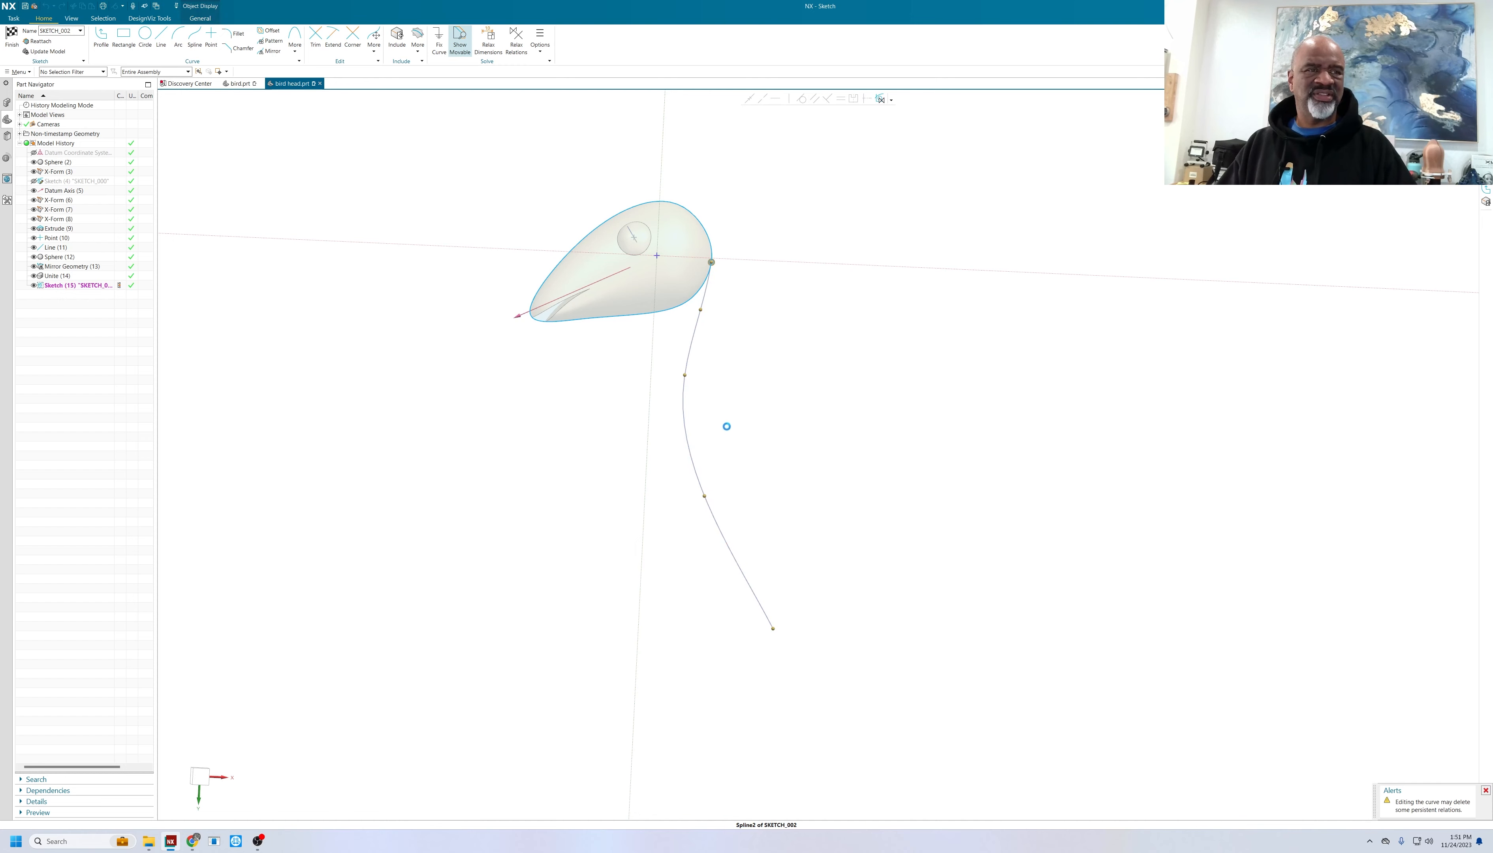
left_click_drag(769, 627, 736, 636)
left_click_drag(704, 495, 691, 518)
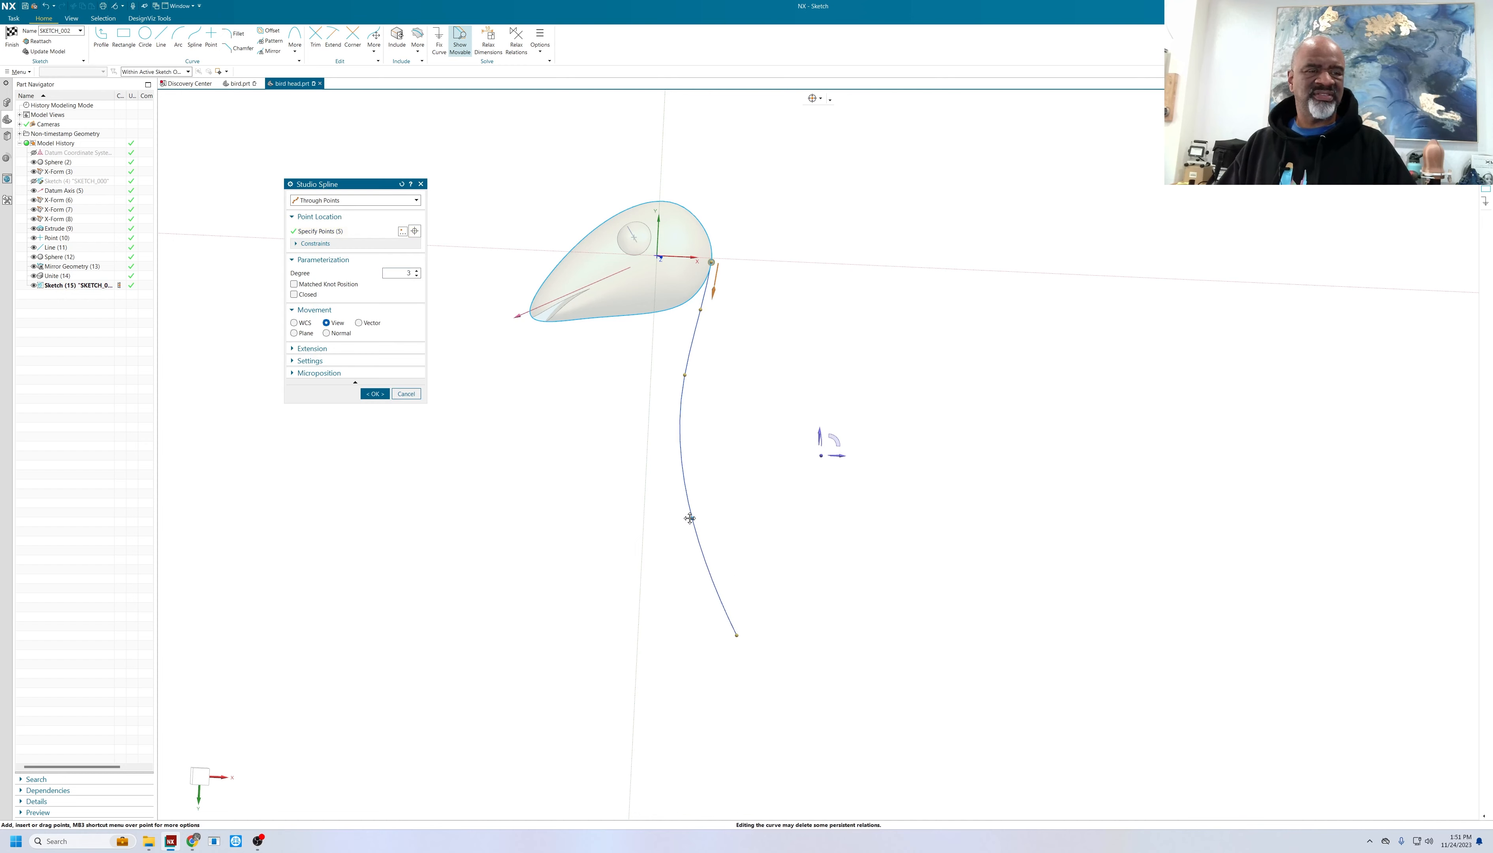
left_click_drag(688, 376, 683, 388)
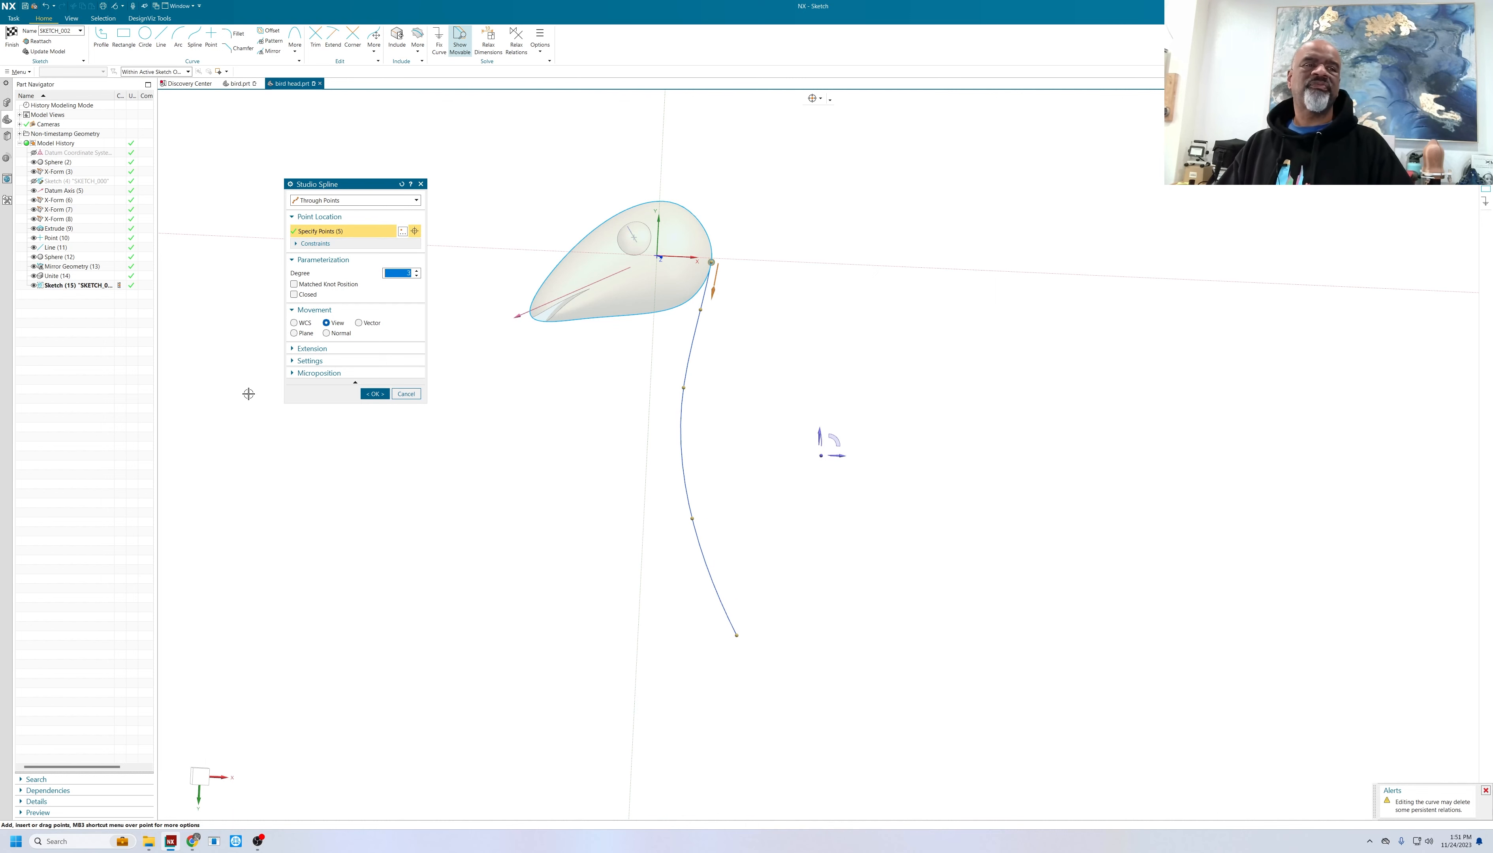
left_click(373, 394)
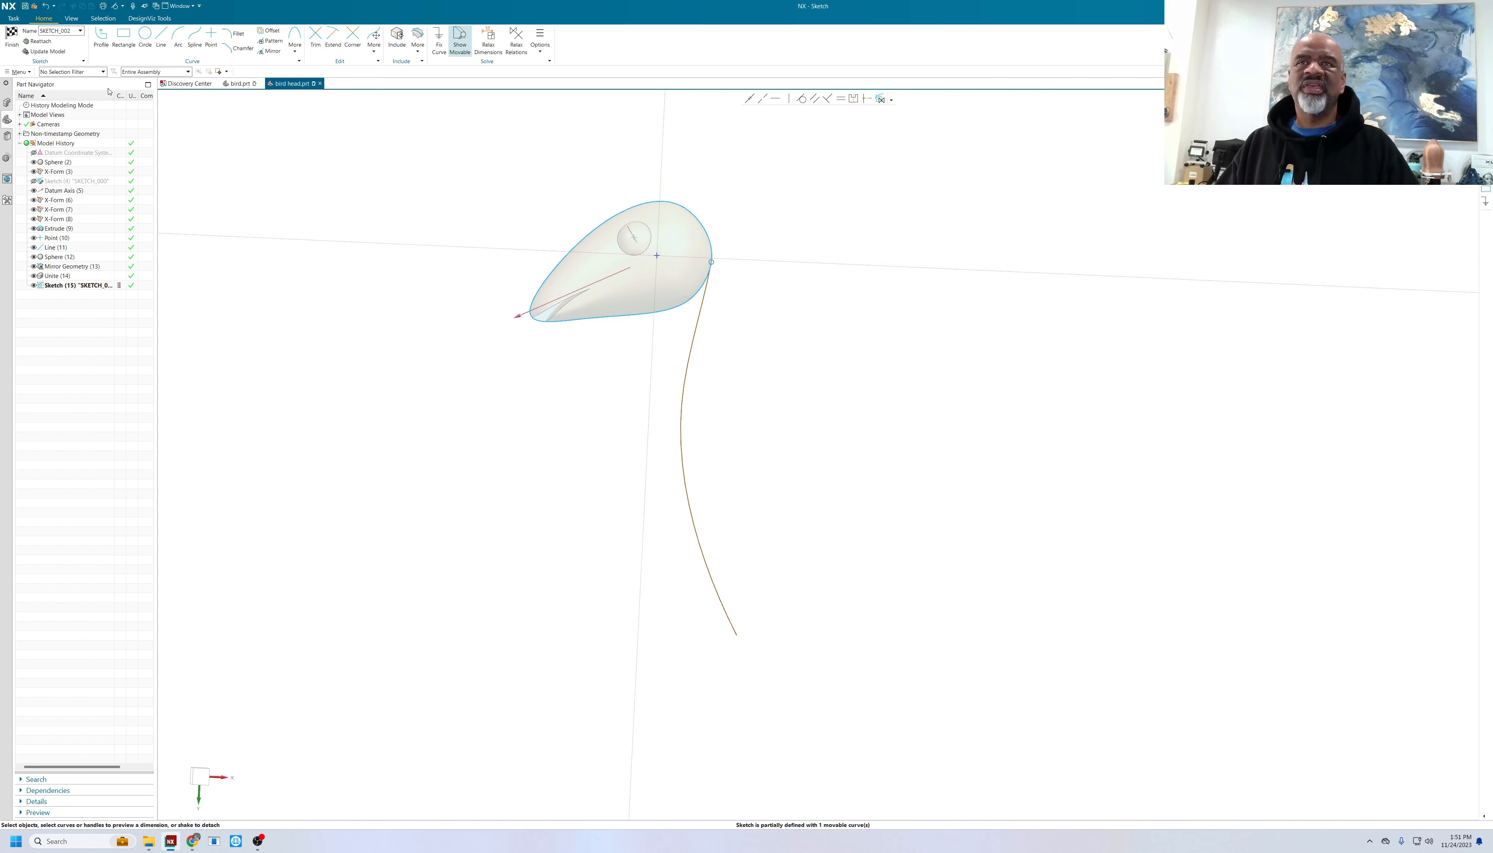
left_click(22, 28)
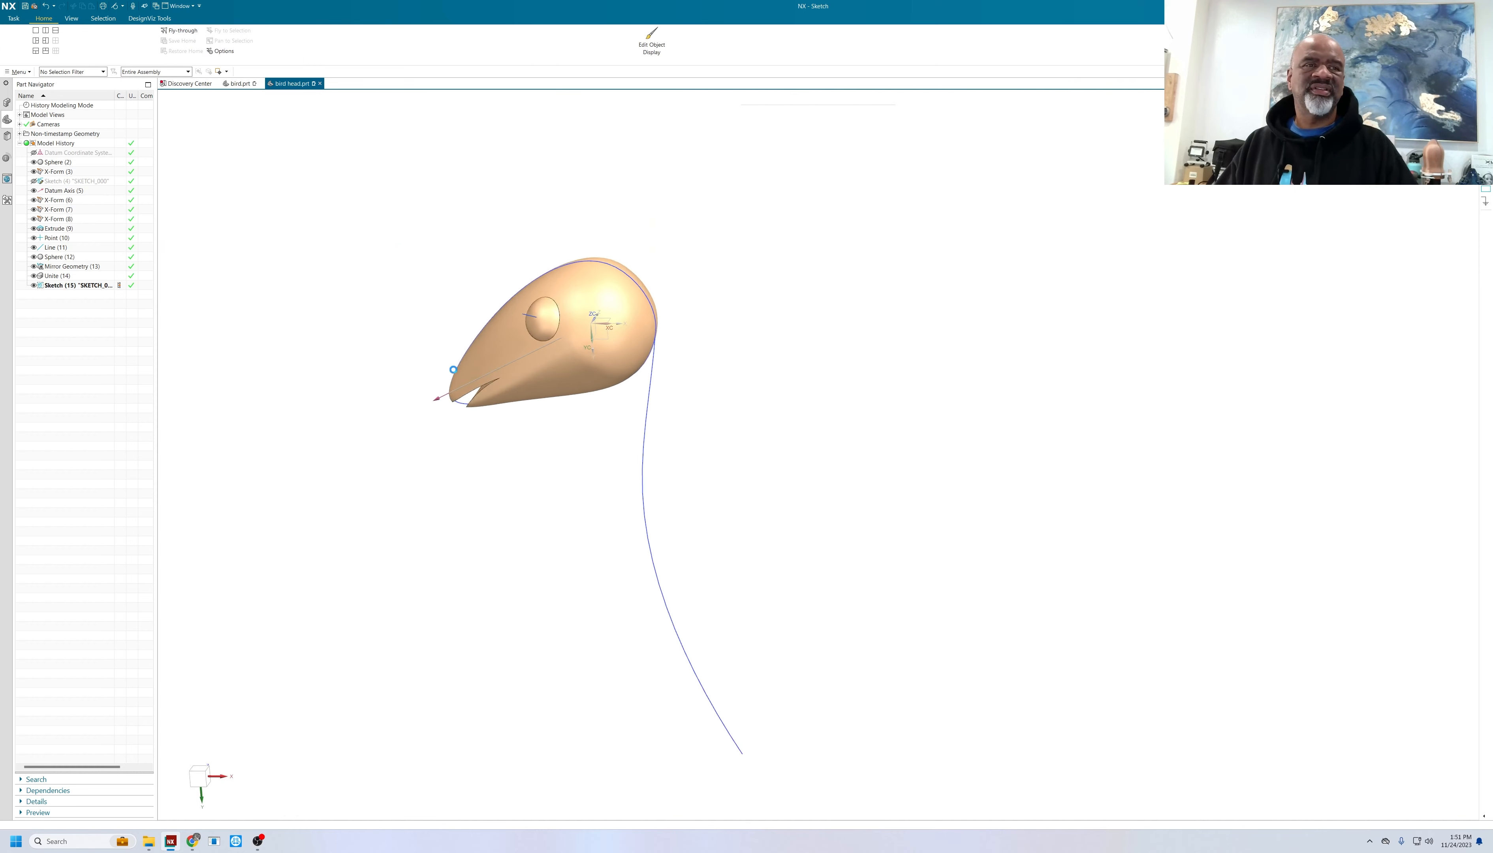
- Create a sketch on path along the neck spline, normal to the path at its lower end at 0% arc length
middle_click_drag(731, 381, 693, 344)
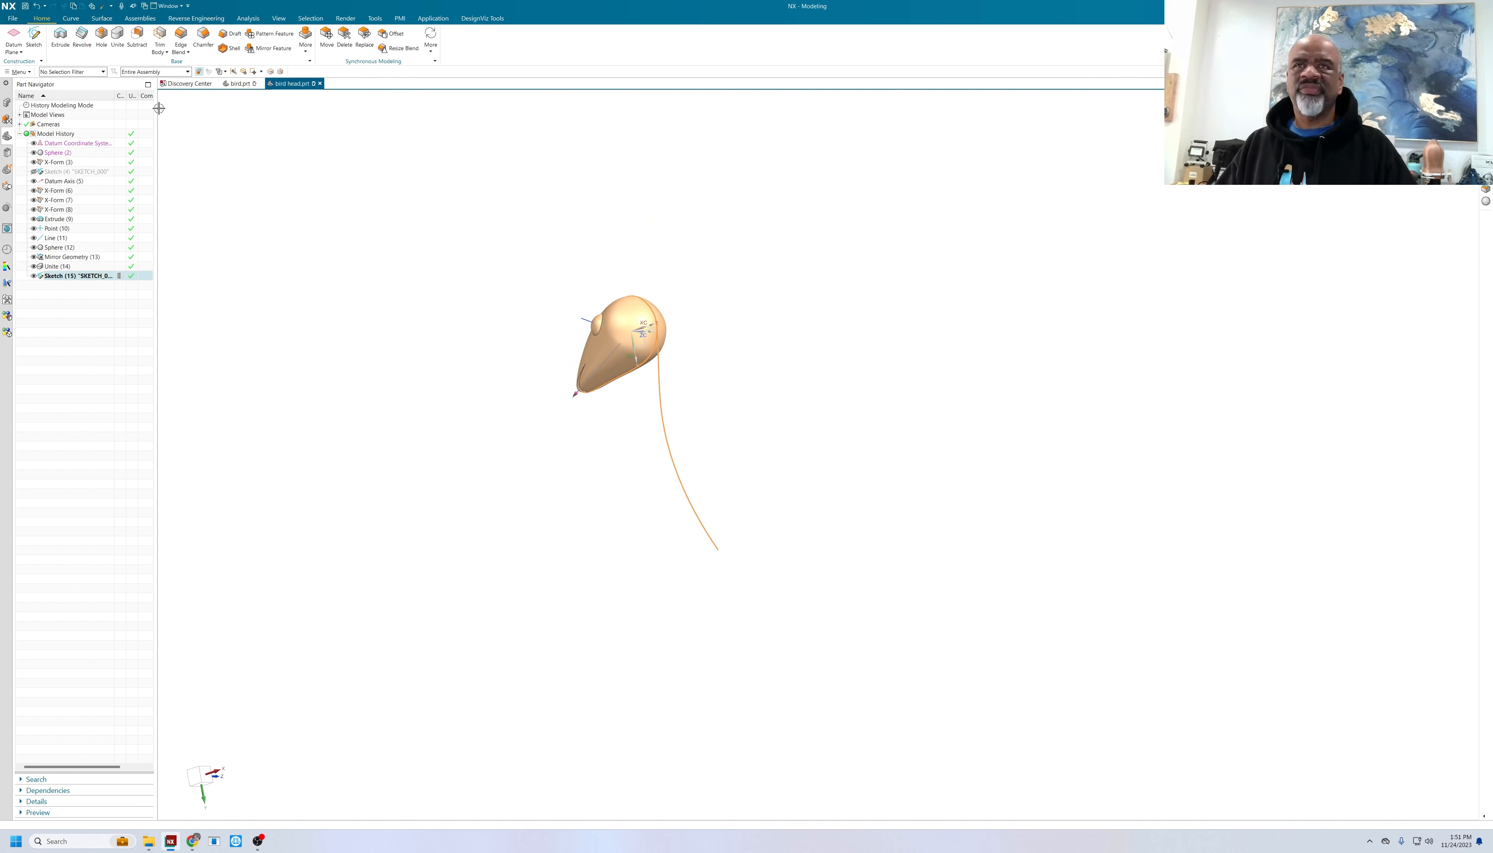
left_click(34, 42)
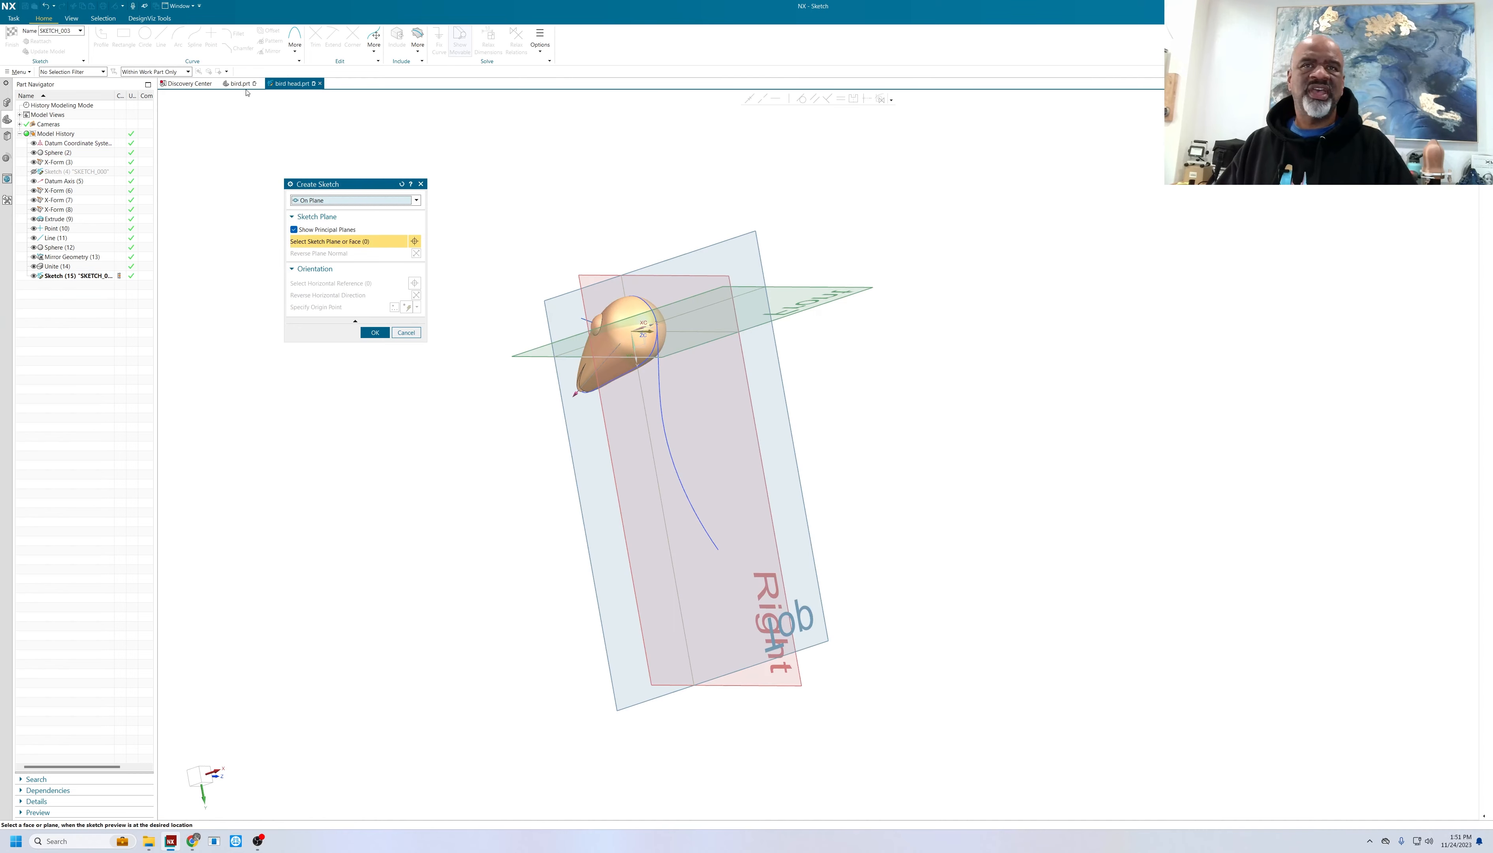
left_click(345, 201)
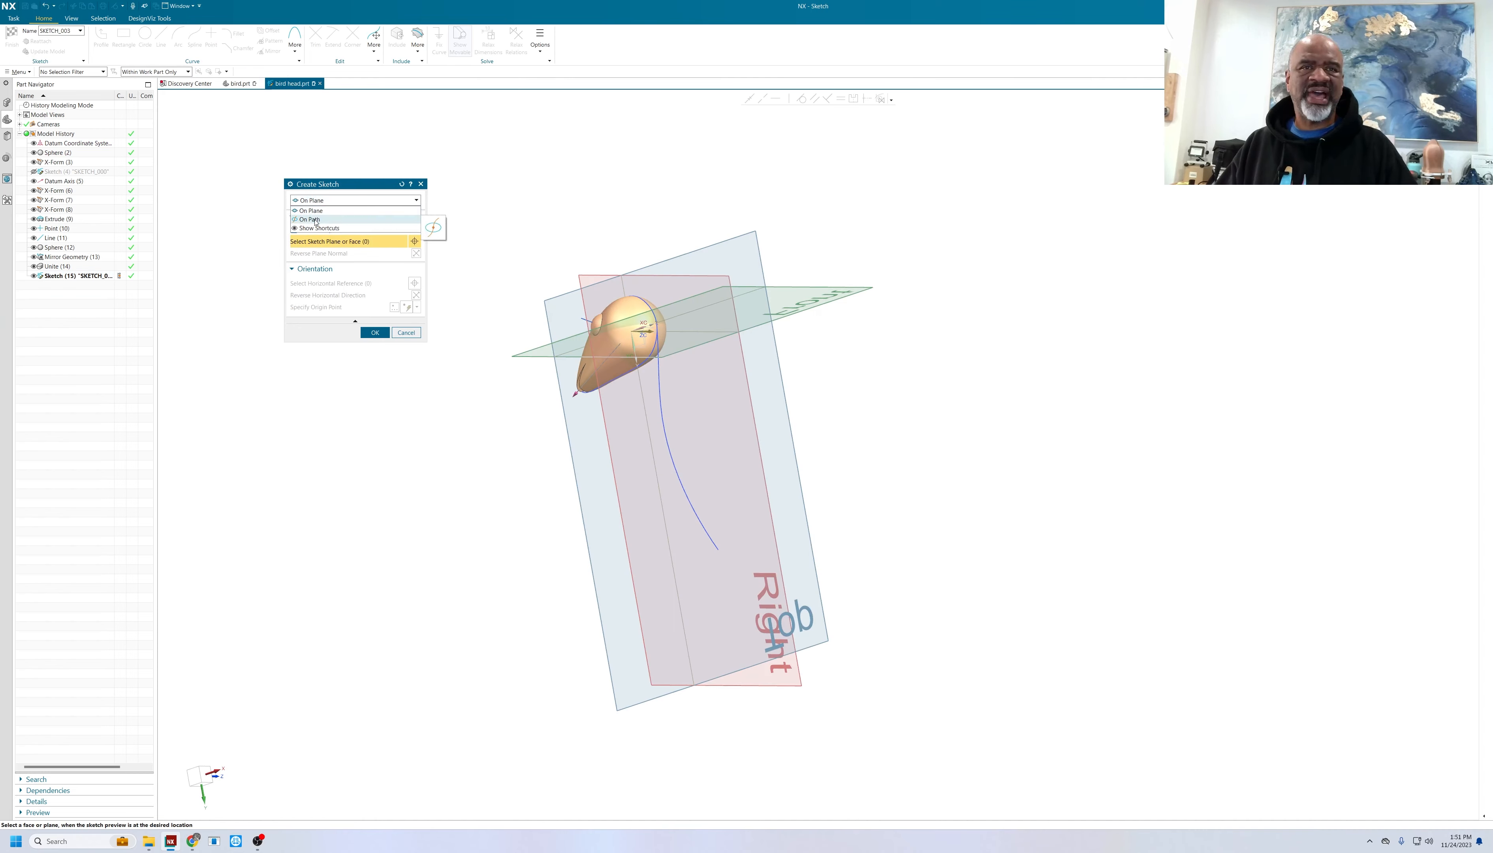
left_click(316, 220)
left_click(697, 515)
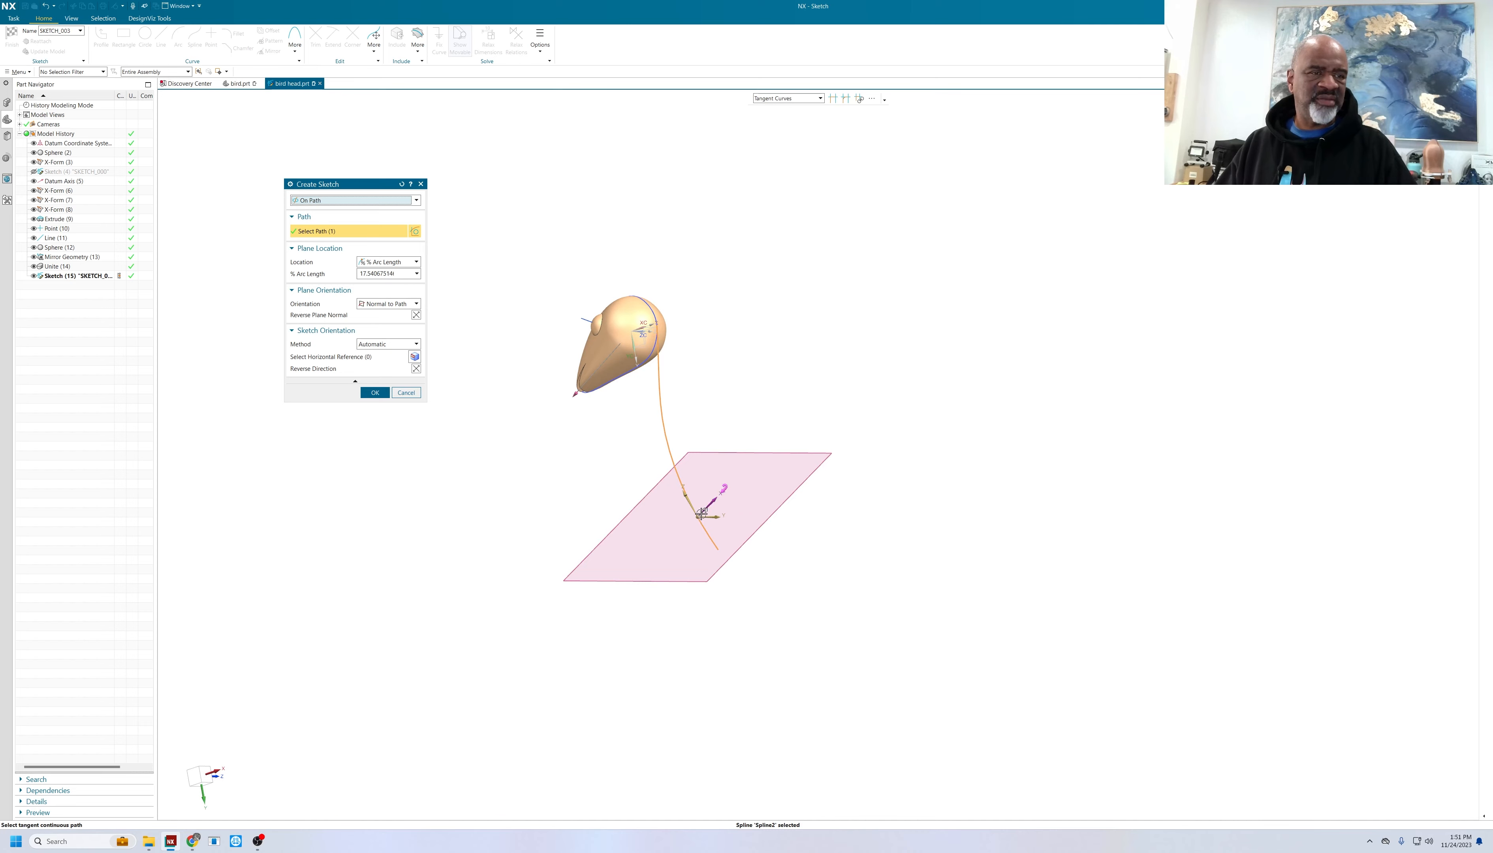
left_click_drag(699, 517, 773, 603)
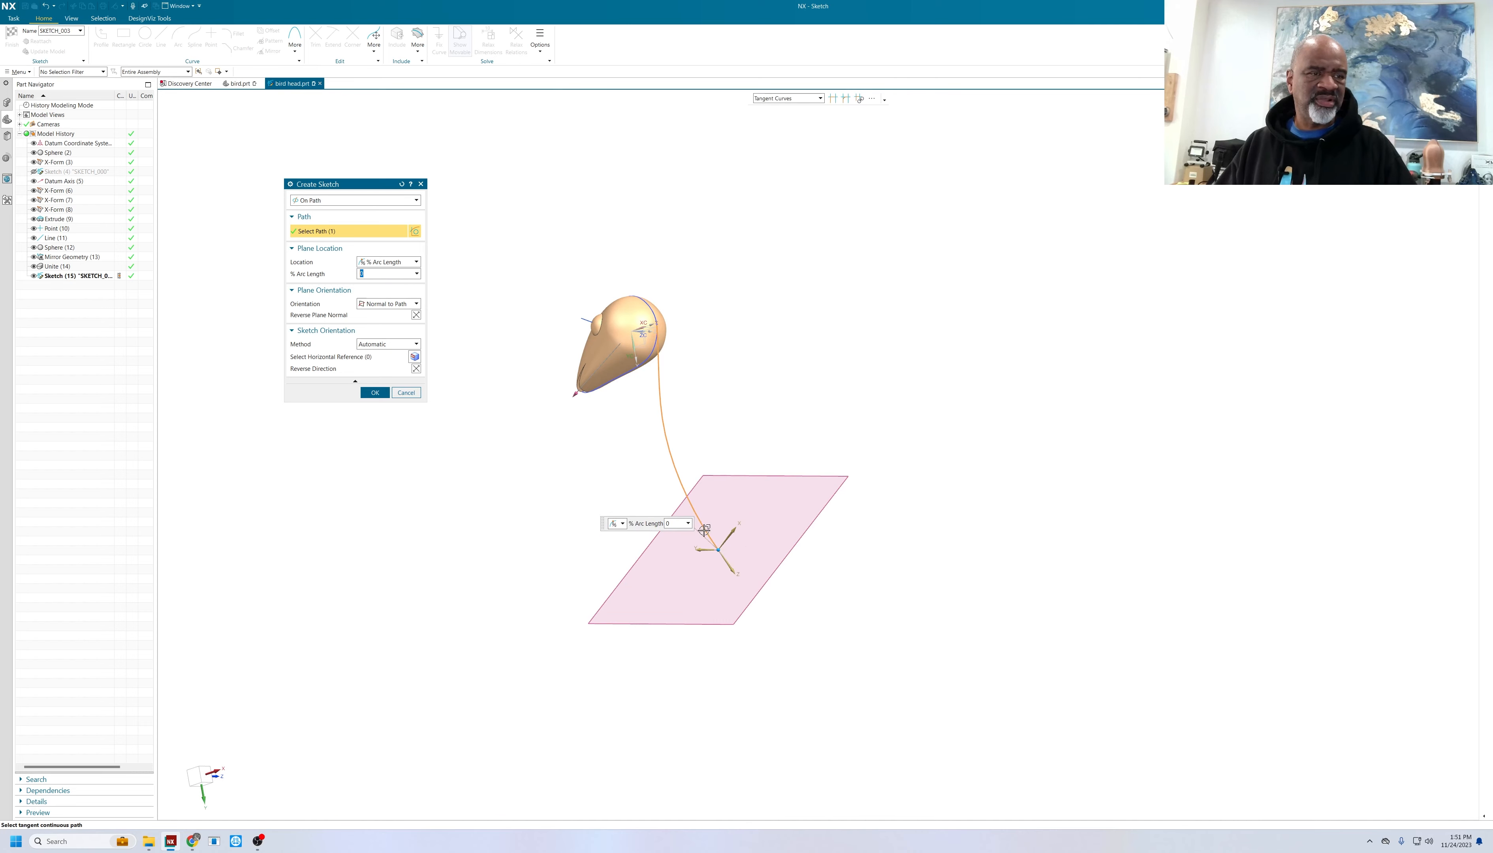
mouse_move(793, 445)
middle_mouse_down()
mouse_move(734, 354)
mouse_move(763, 450)
mouse_move(796, 410)
mouse_move(764, 401)
middle_mouse_up()
left_click(365, 392)
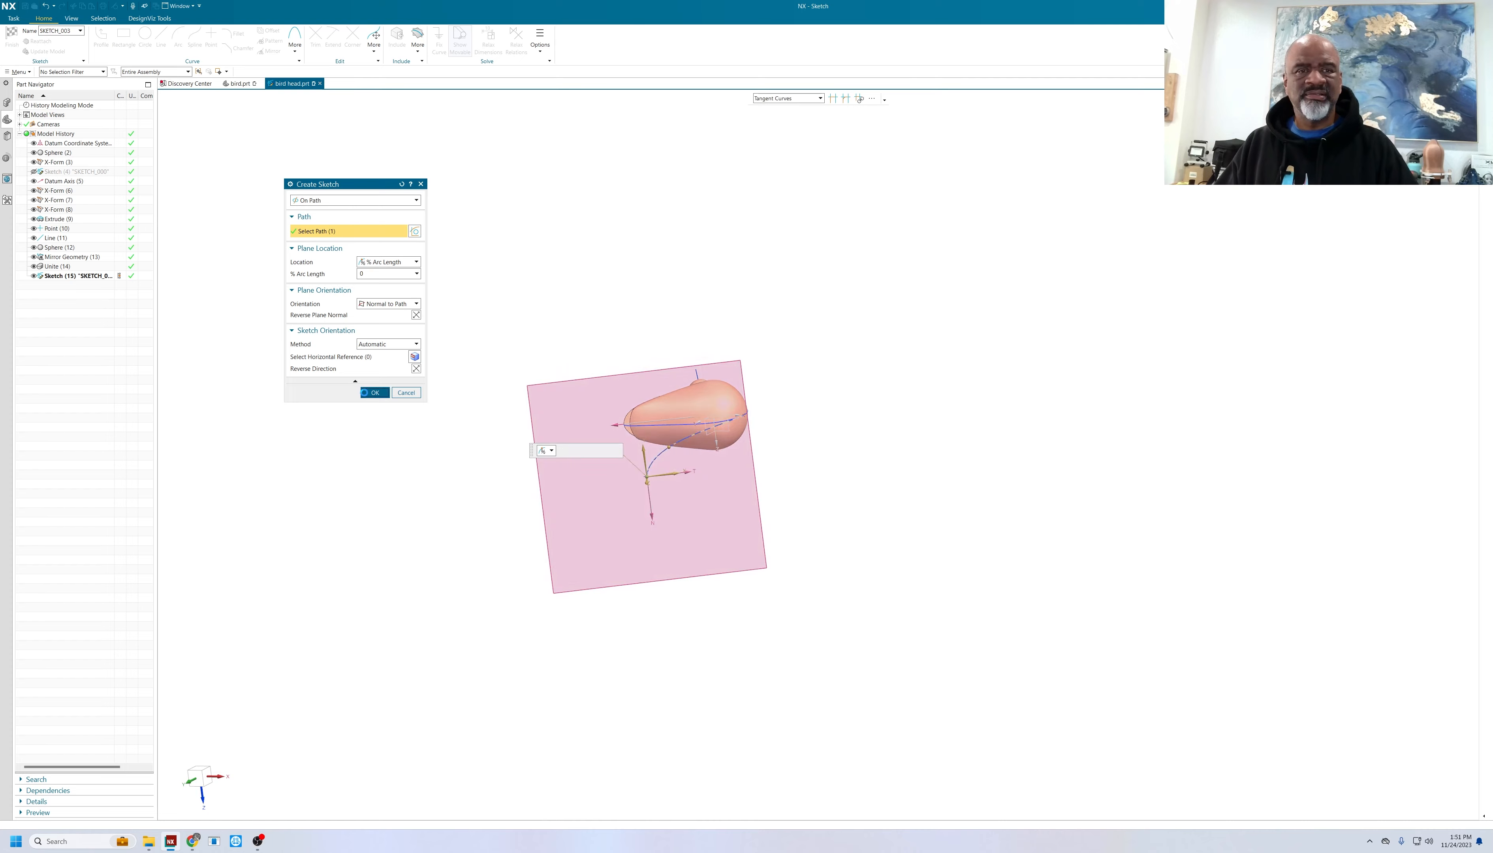
middle_click_drag(916, 330, 807, 331, "shift")
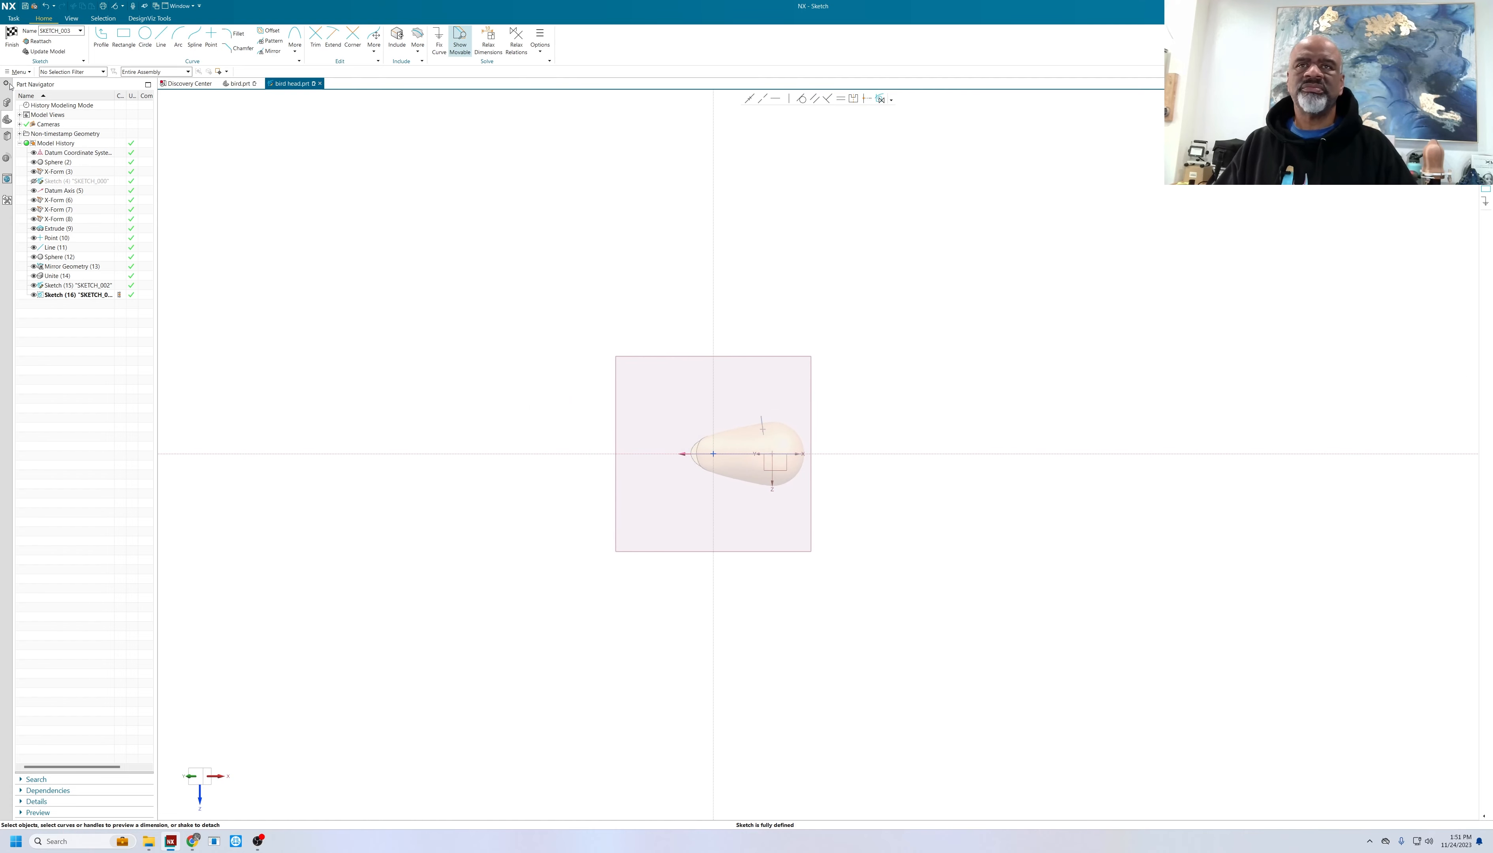
- Start an ellipse and place its center on the sketch's horizontal axis, beside the neck spline's end point on the beak side
left_click(17, 72)
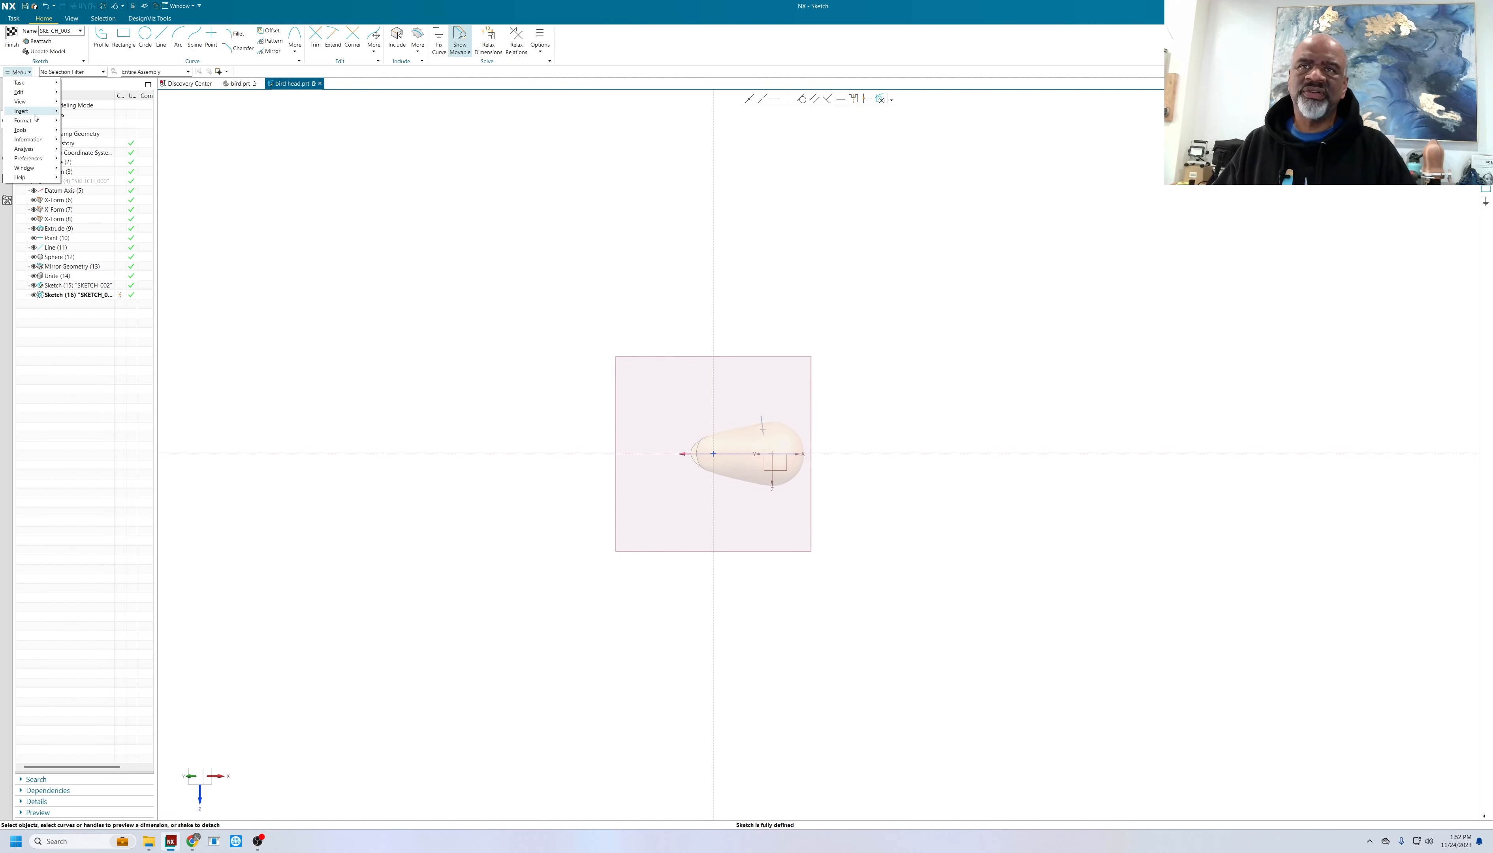
mouse_move(35, 112)
mouse_move(95, 121)
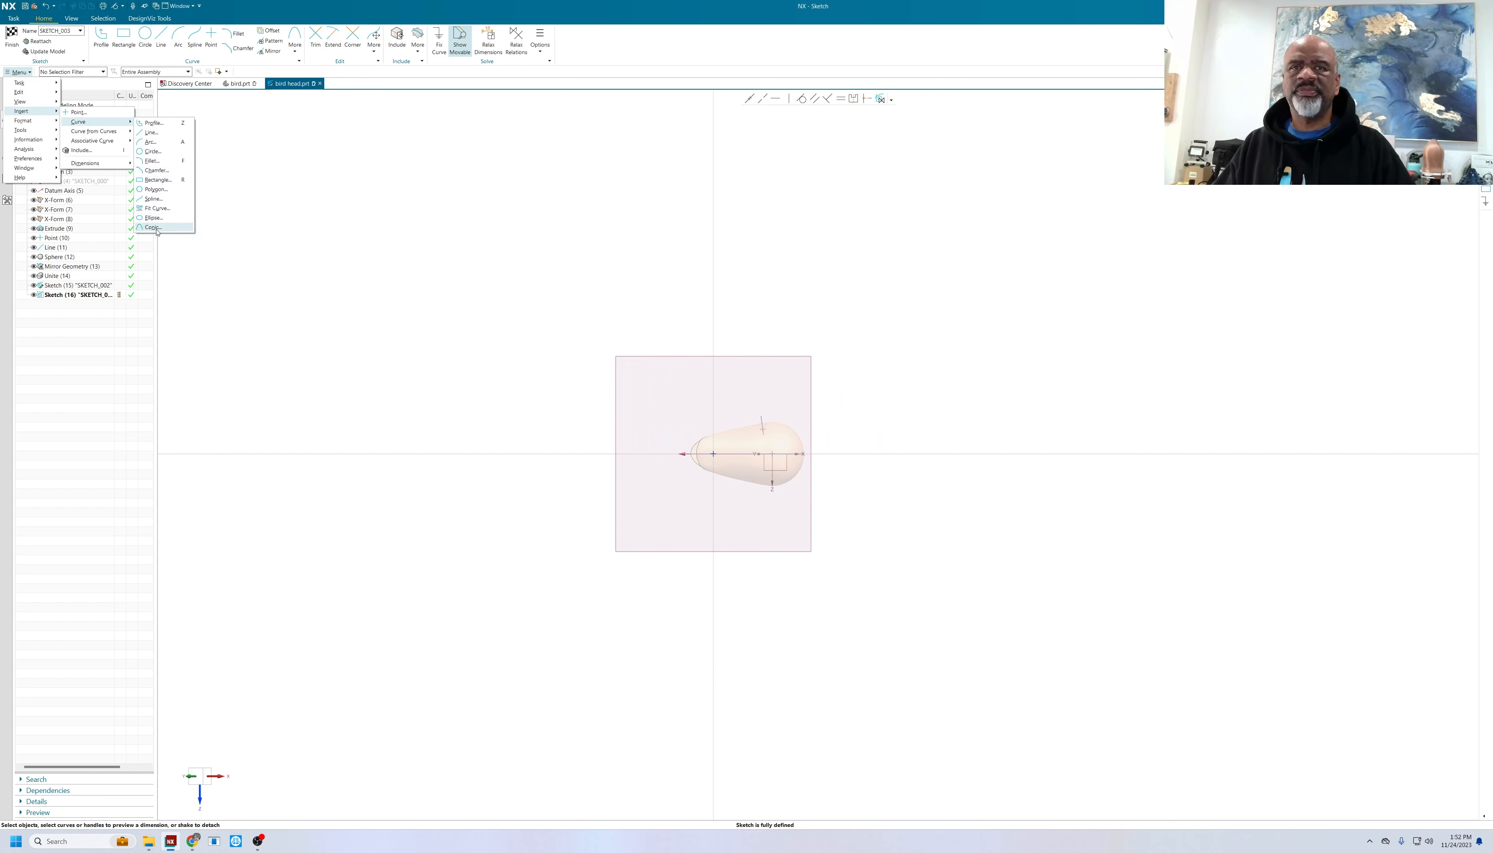
left_click(144, 217)
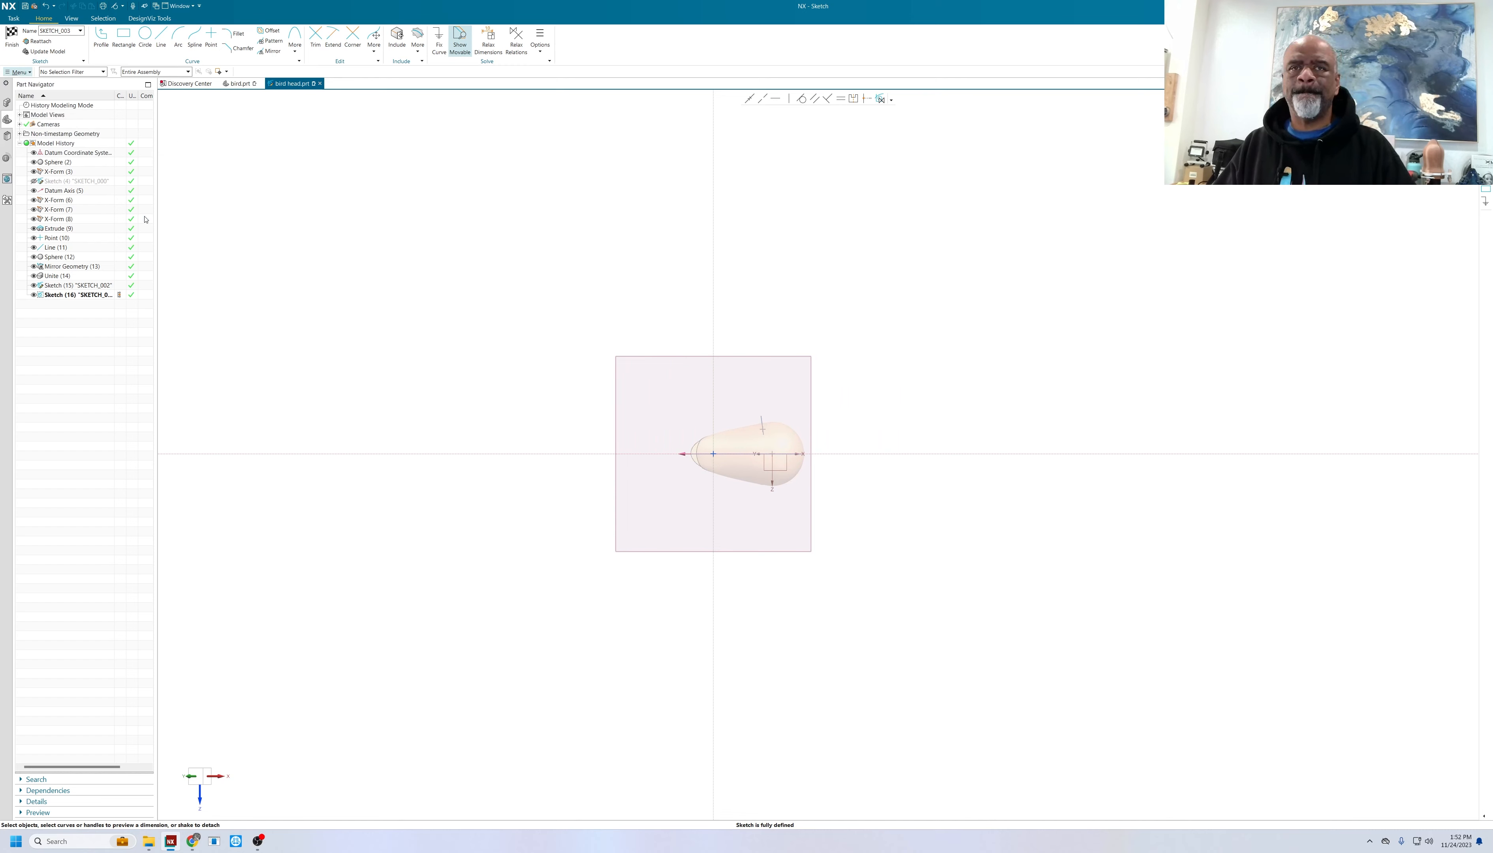
scroll(707, 457, "up", 3)
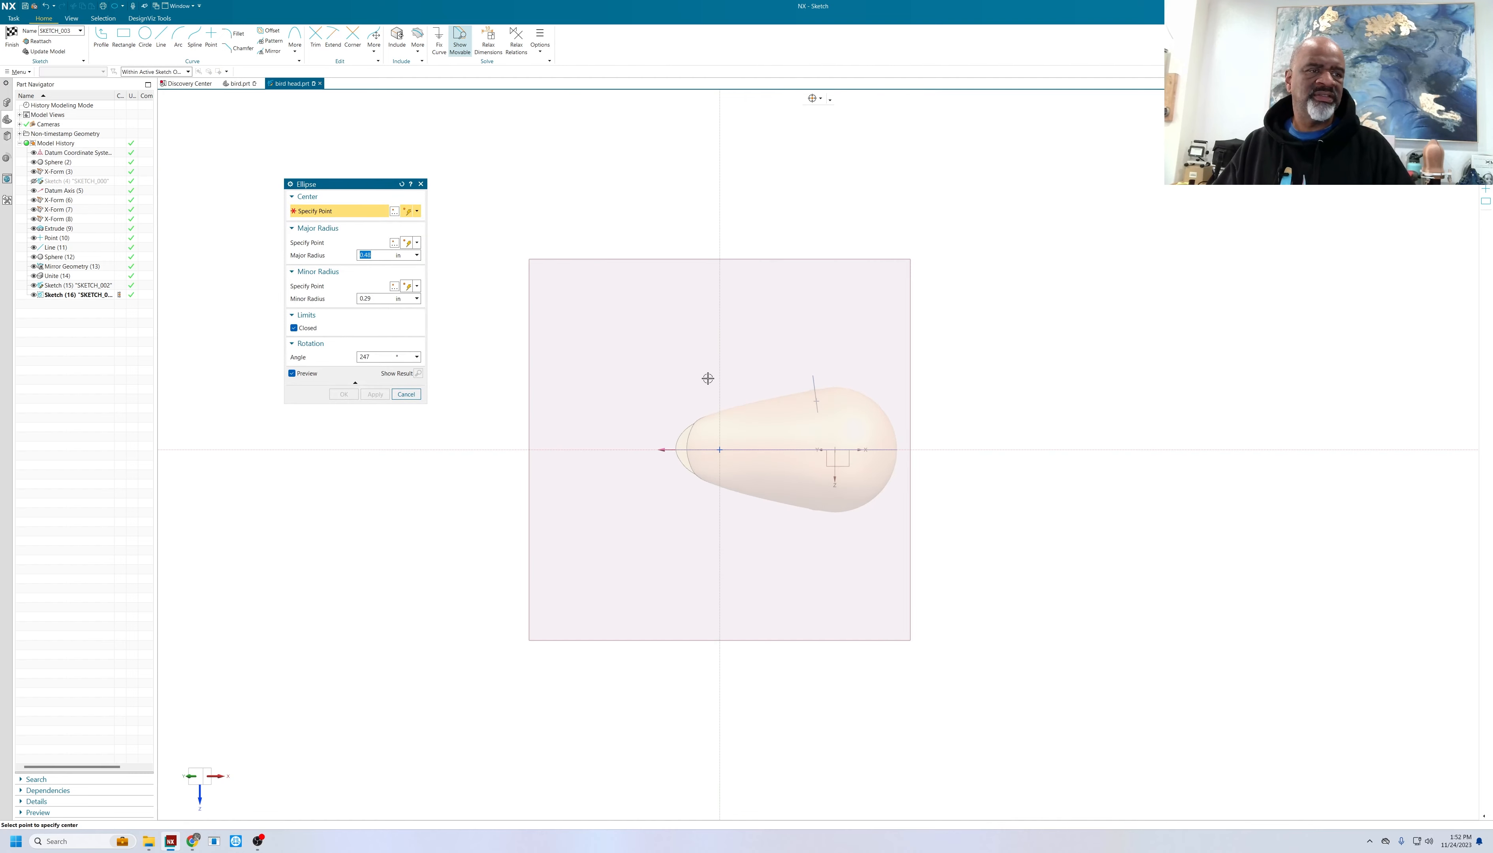
mouse_move(648, 367)
middle_mouse_down()
mouse_move(636, 413)
mouse_move(662, 467)
middle_mouse_up()
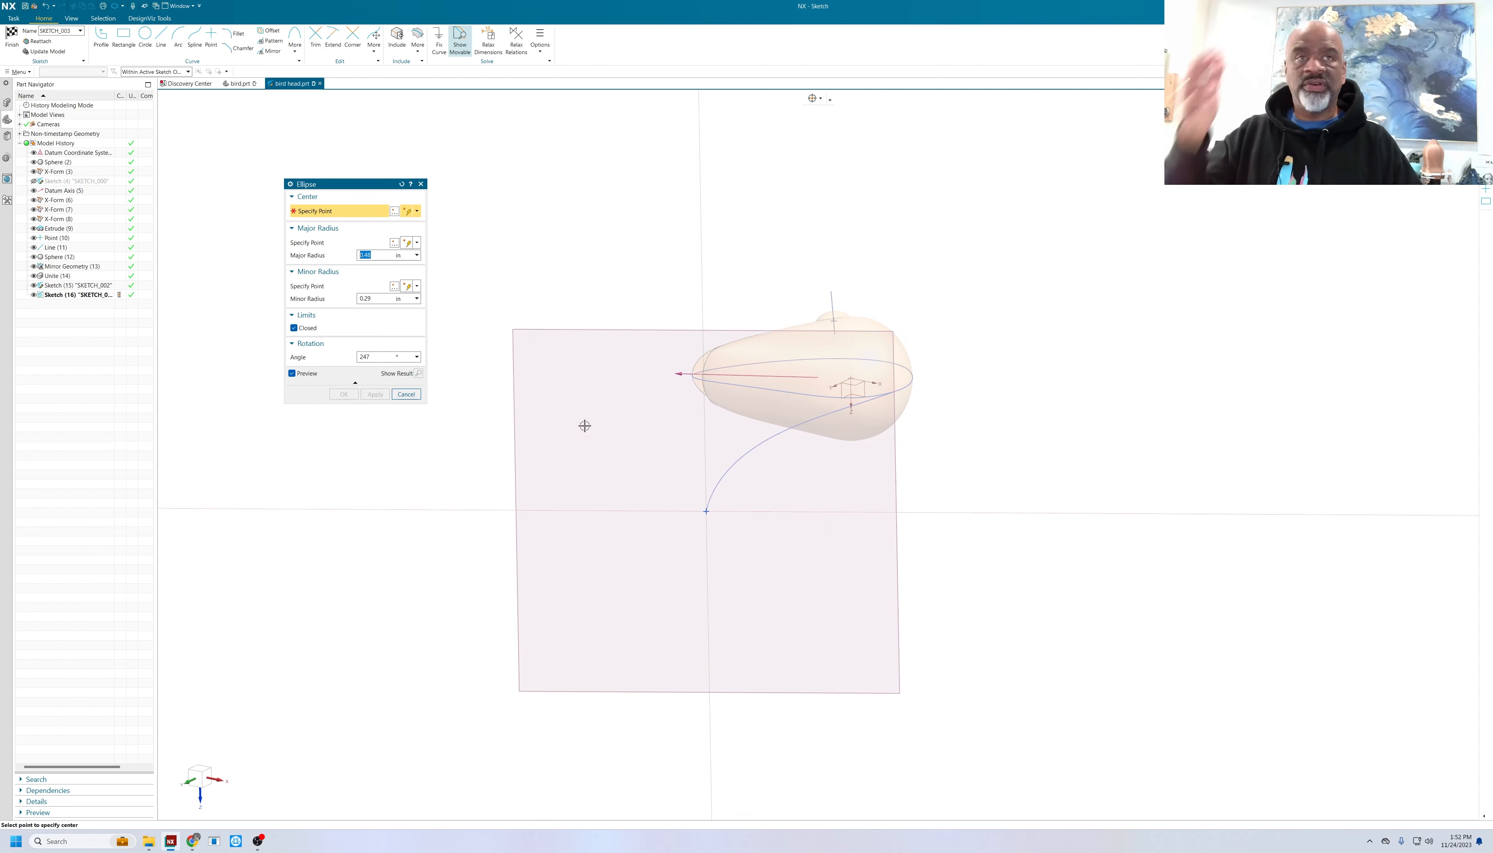
left_click(632, 511)
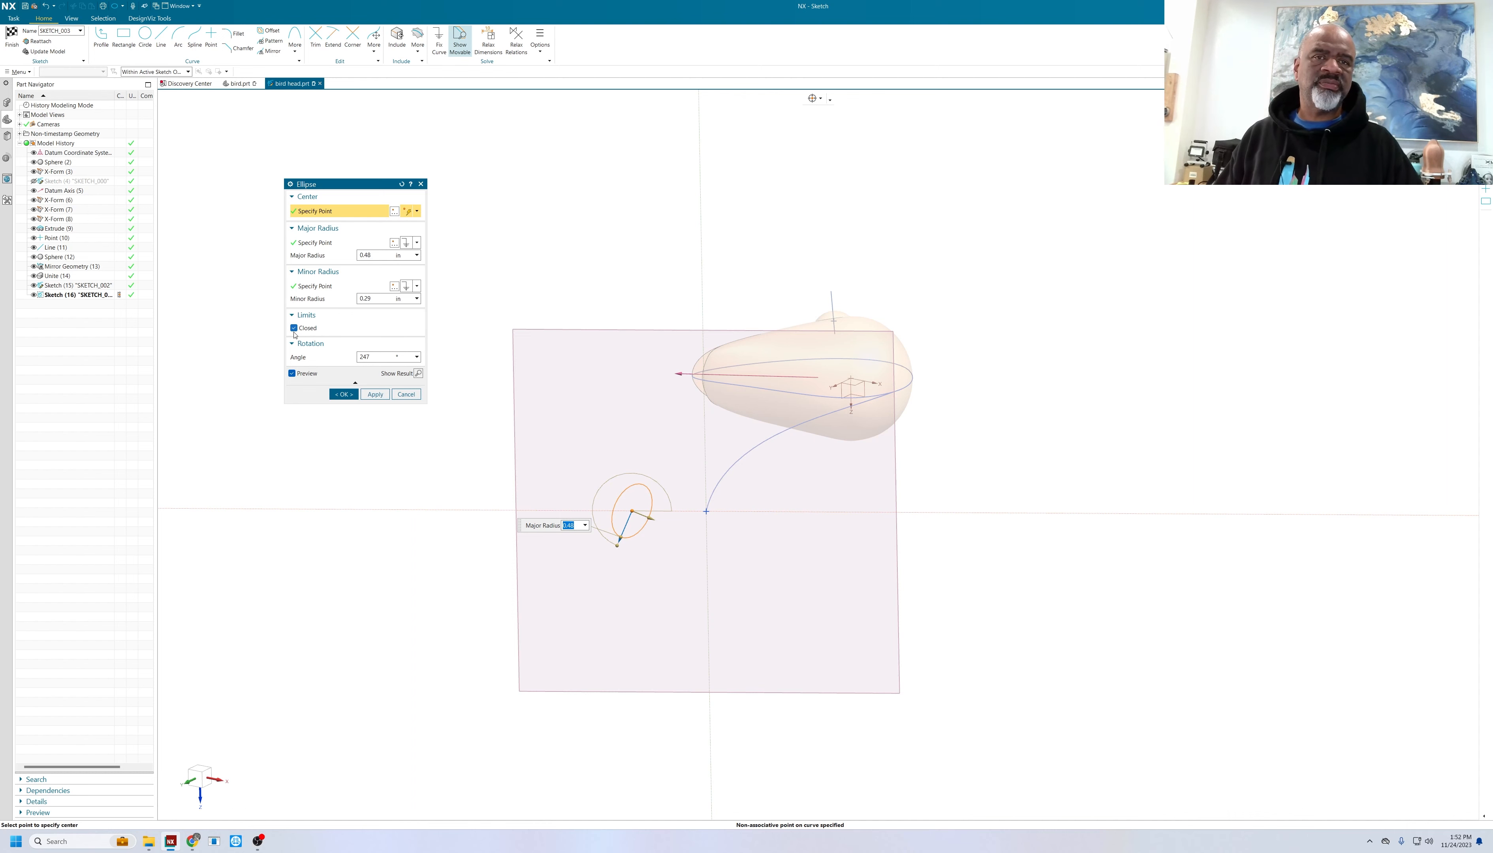
- Shape the ellipse to a 0.7 in major radius, 1.05 in minor radius and 269° rotation, and create it
scroll(617, 544, "up", 3)
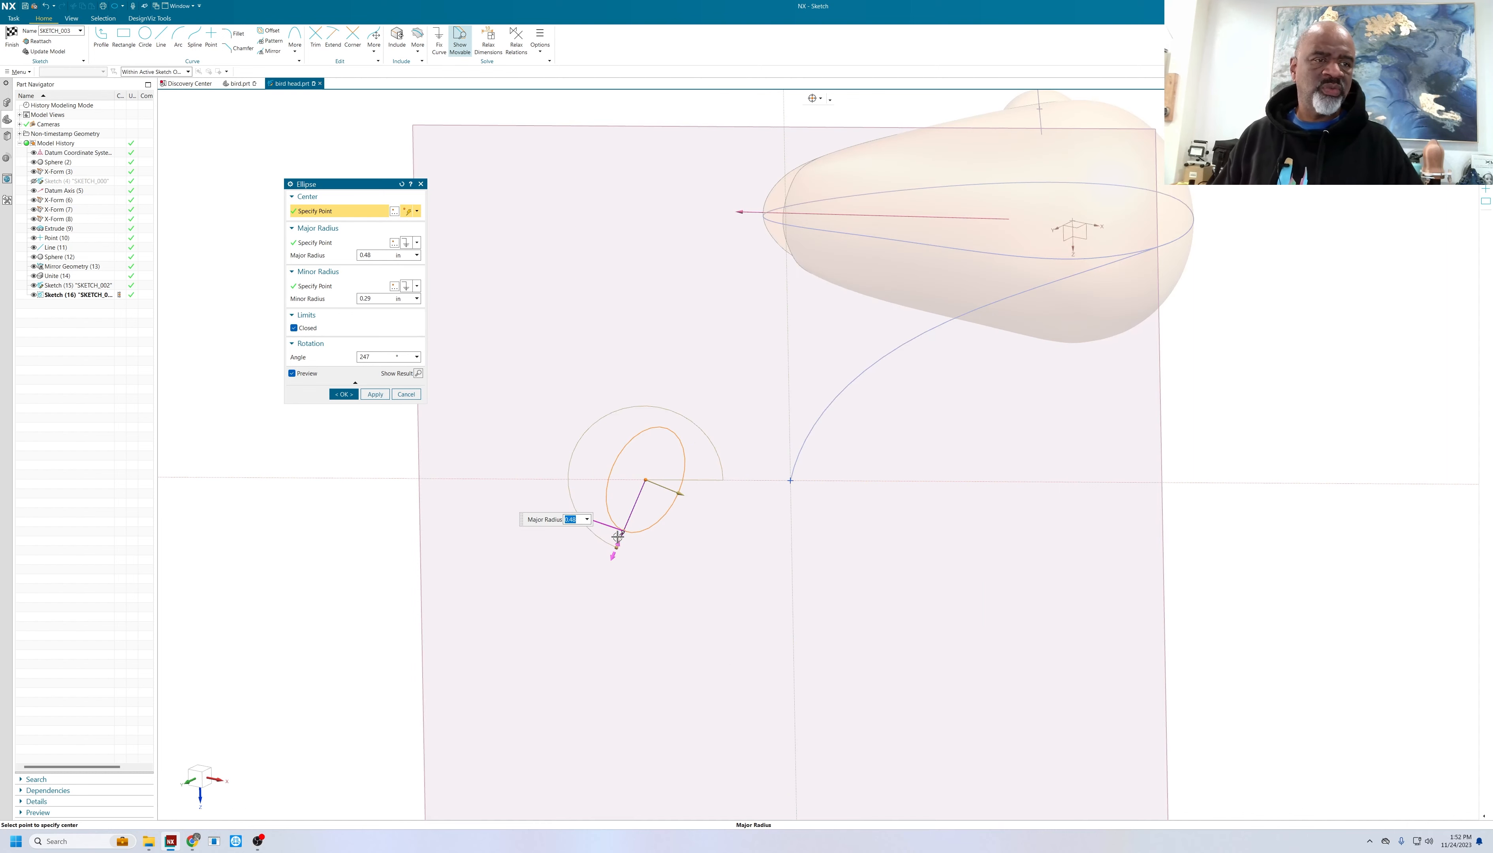
scroll(617, 544, "down", 2)
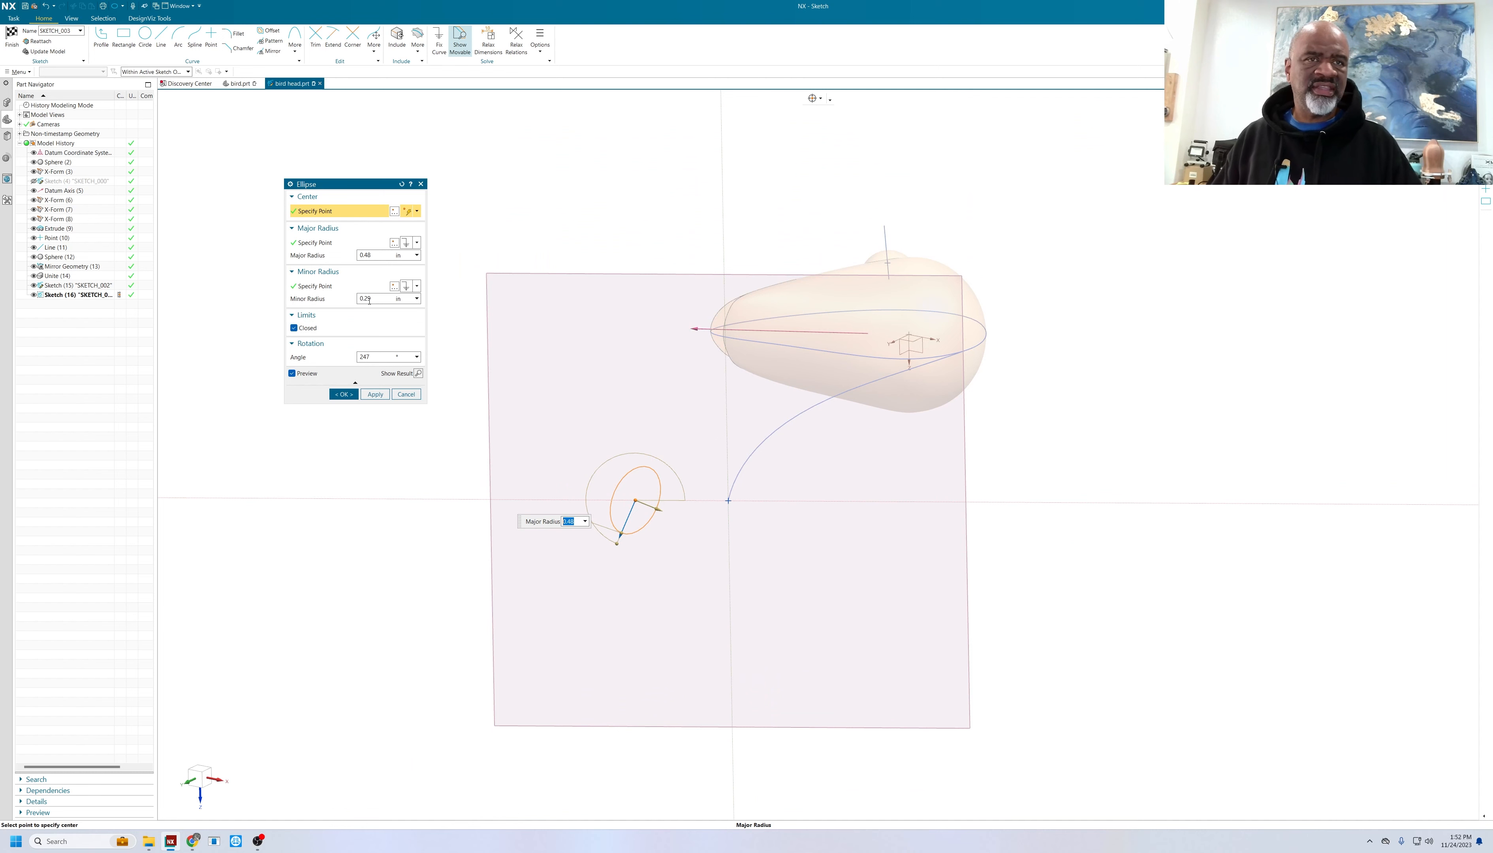
left_click(656, 507)
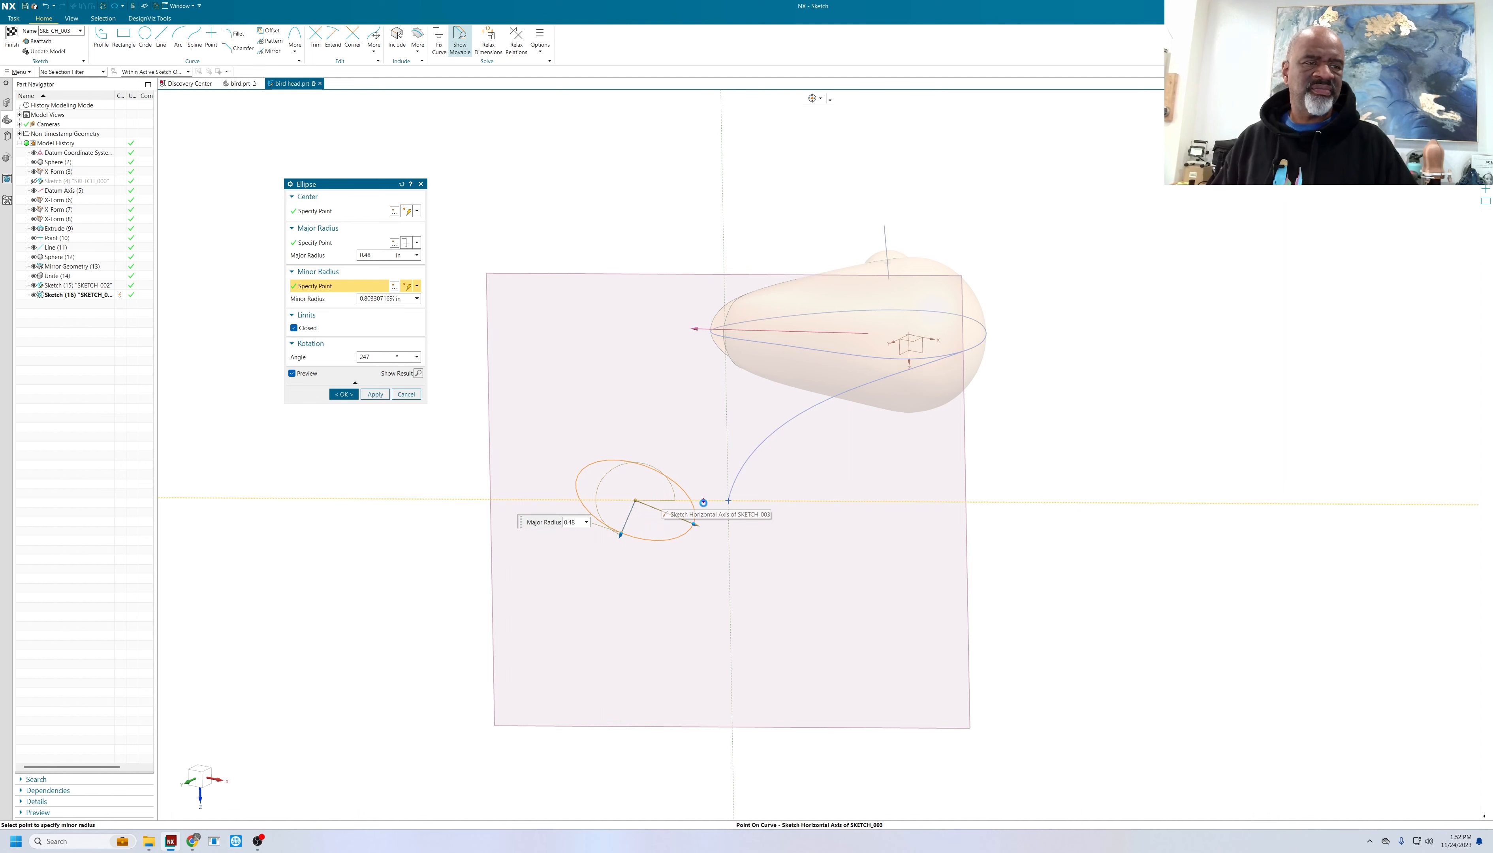
left_click_drag(617, 539, 613, 546)
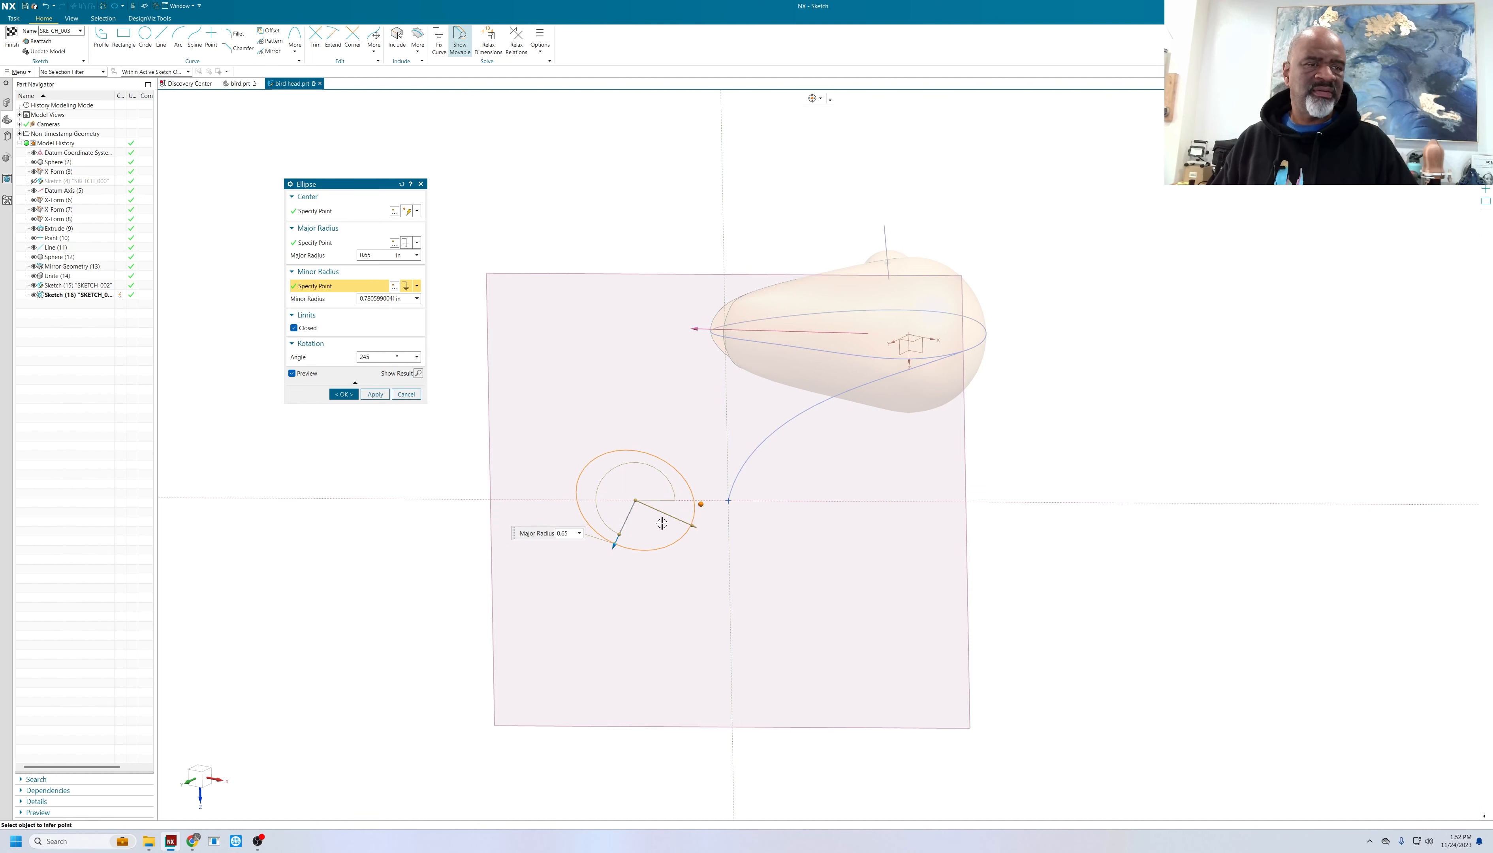
left_click_drag(615, 540, 635, 537)
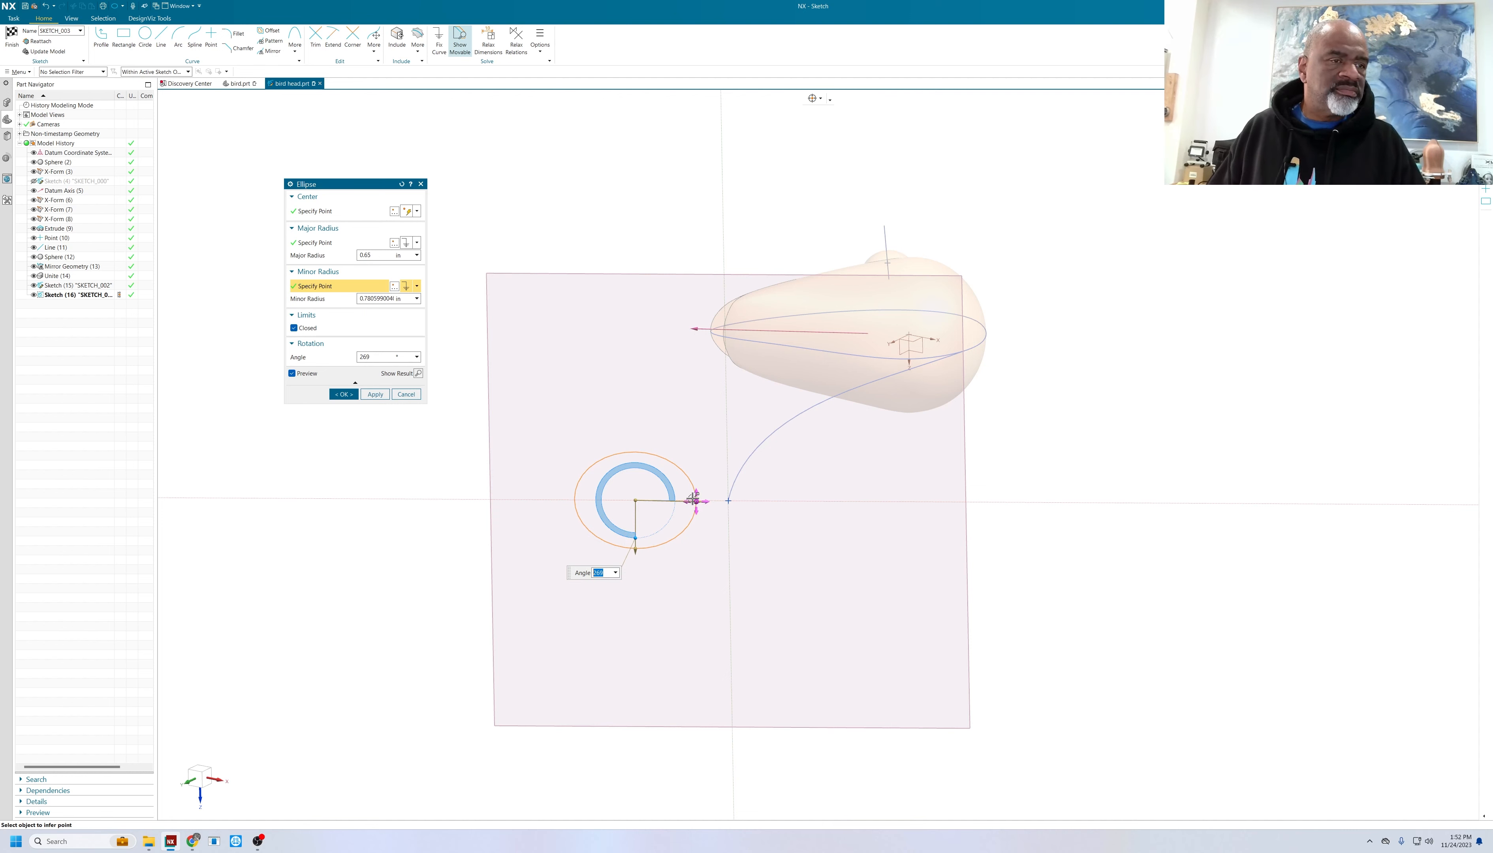
left_click_drag(697, 502, 717, 501)
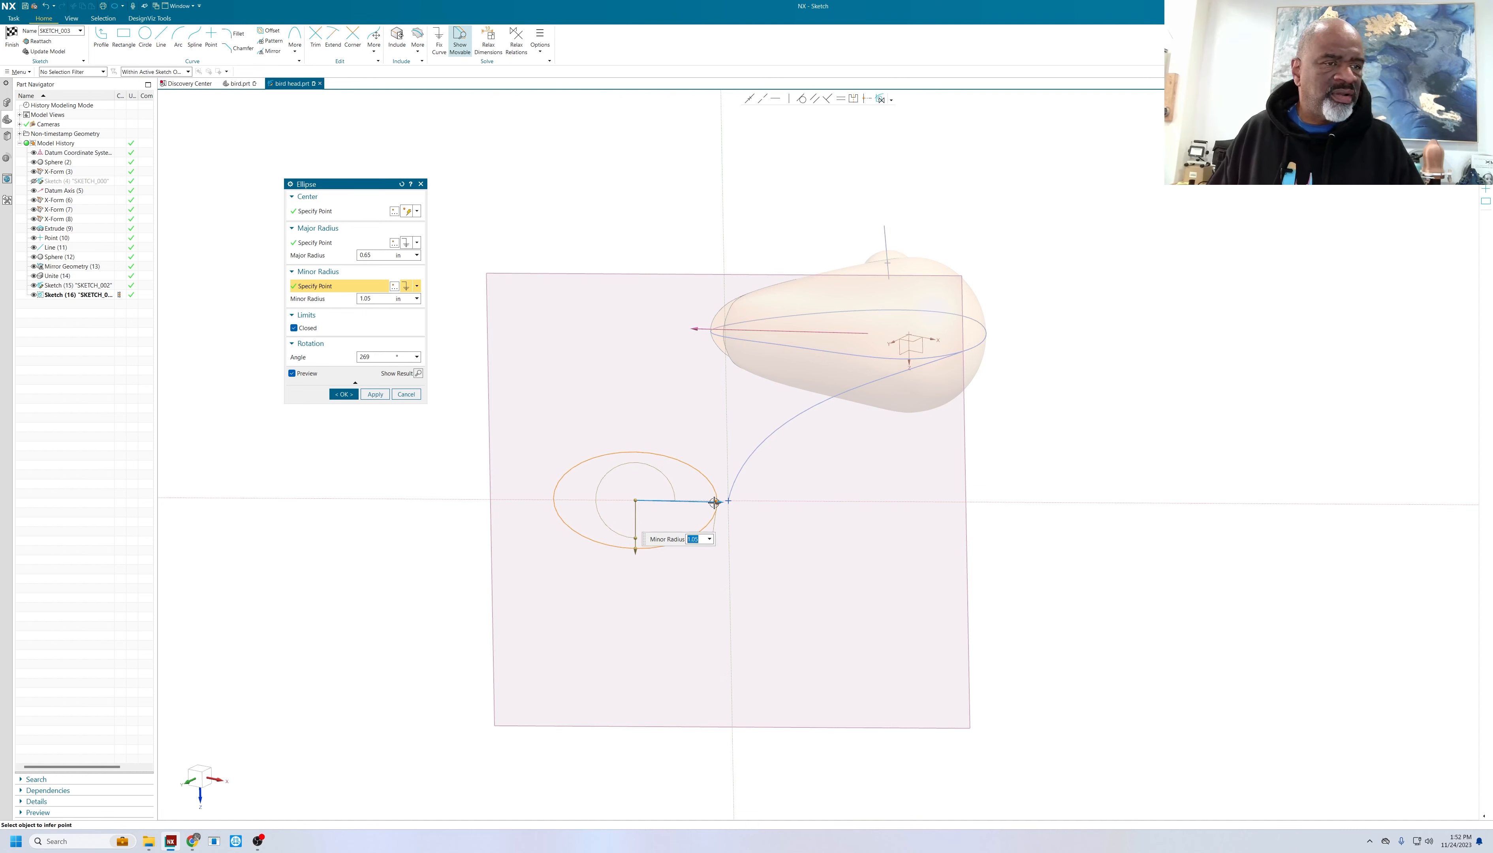
left_click_drag(634, 554, 634, 558)
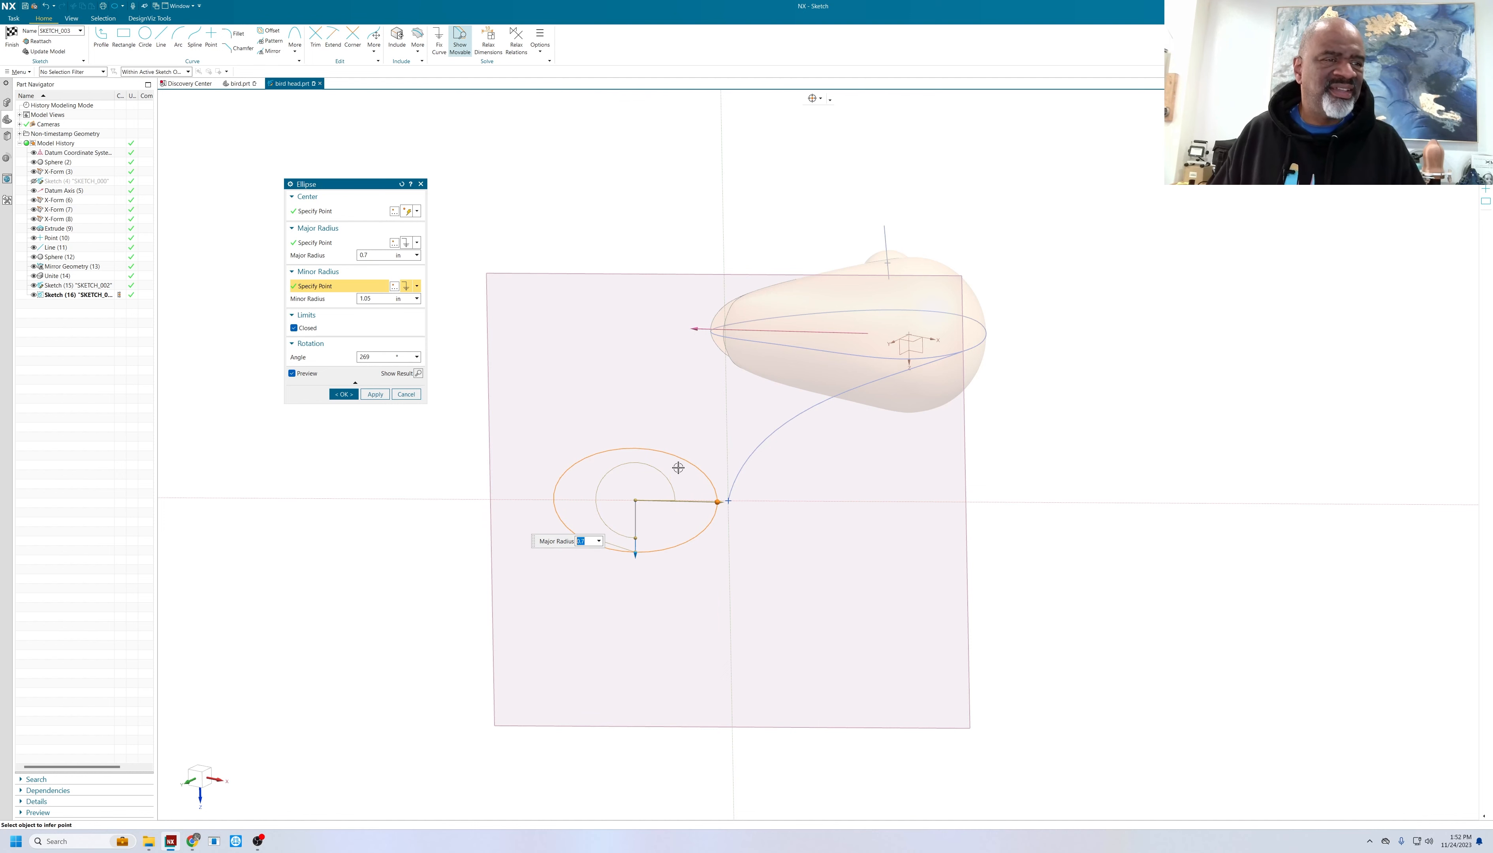
left_click(343, 395)
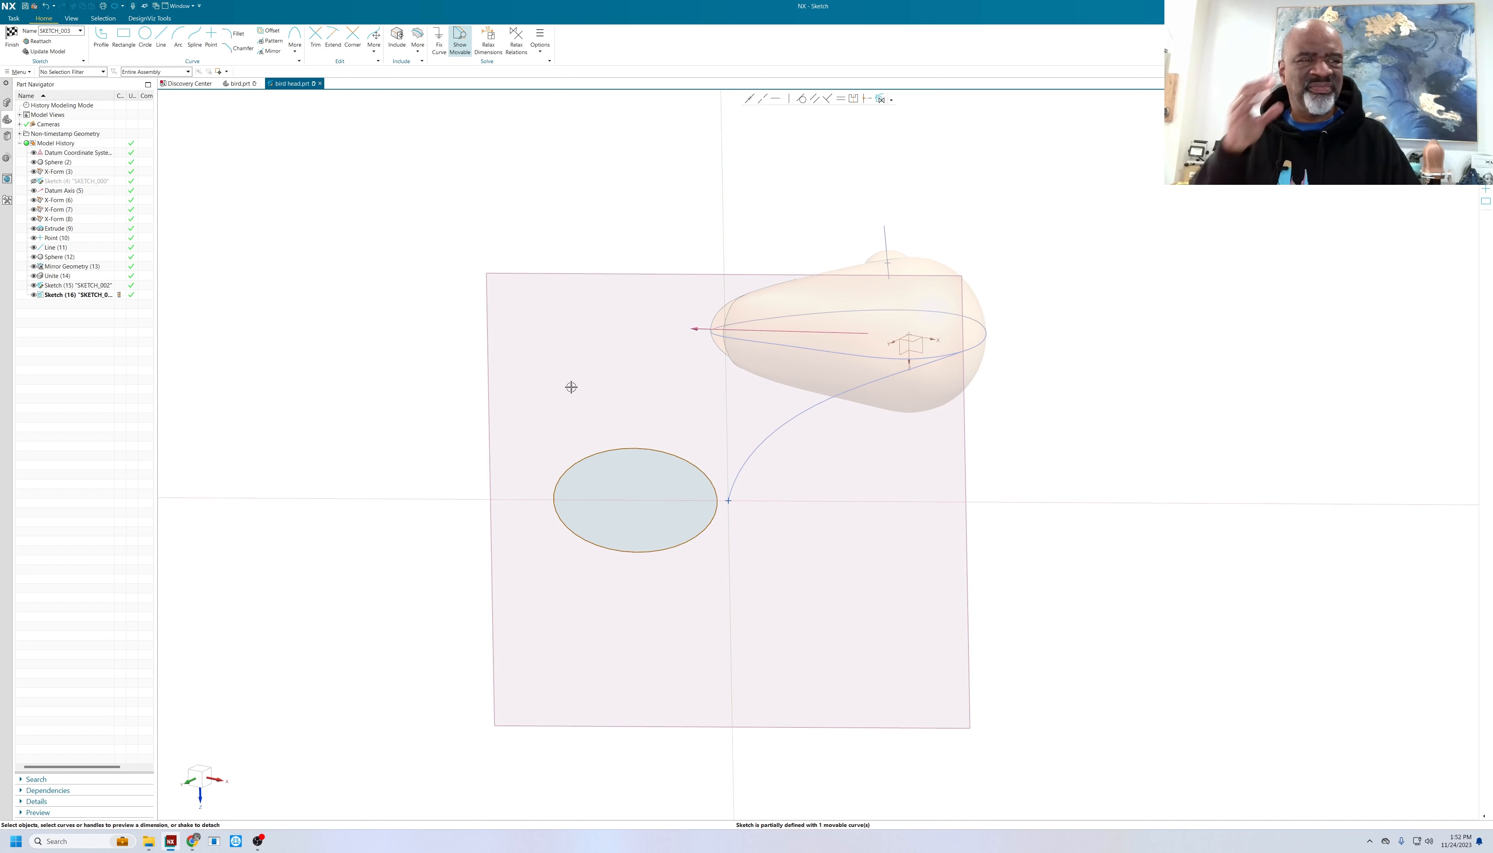
- Make the ellipse coincident with the sketch origin at the neck spline's lower end, and finish the sketch
key("c")
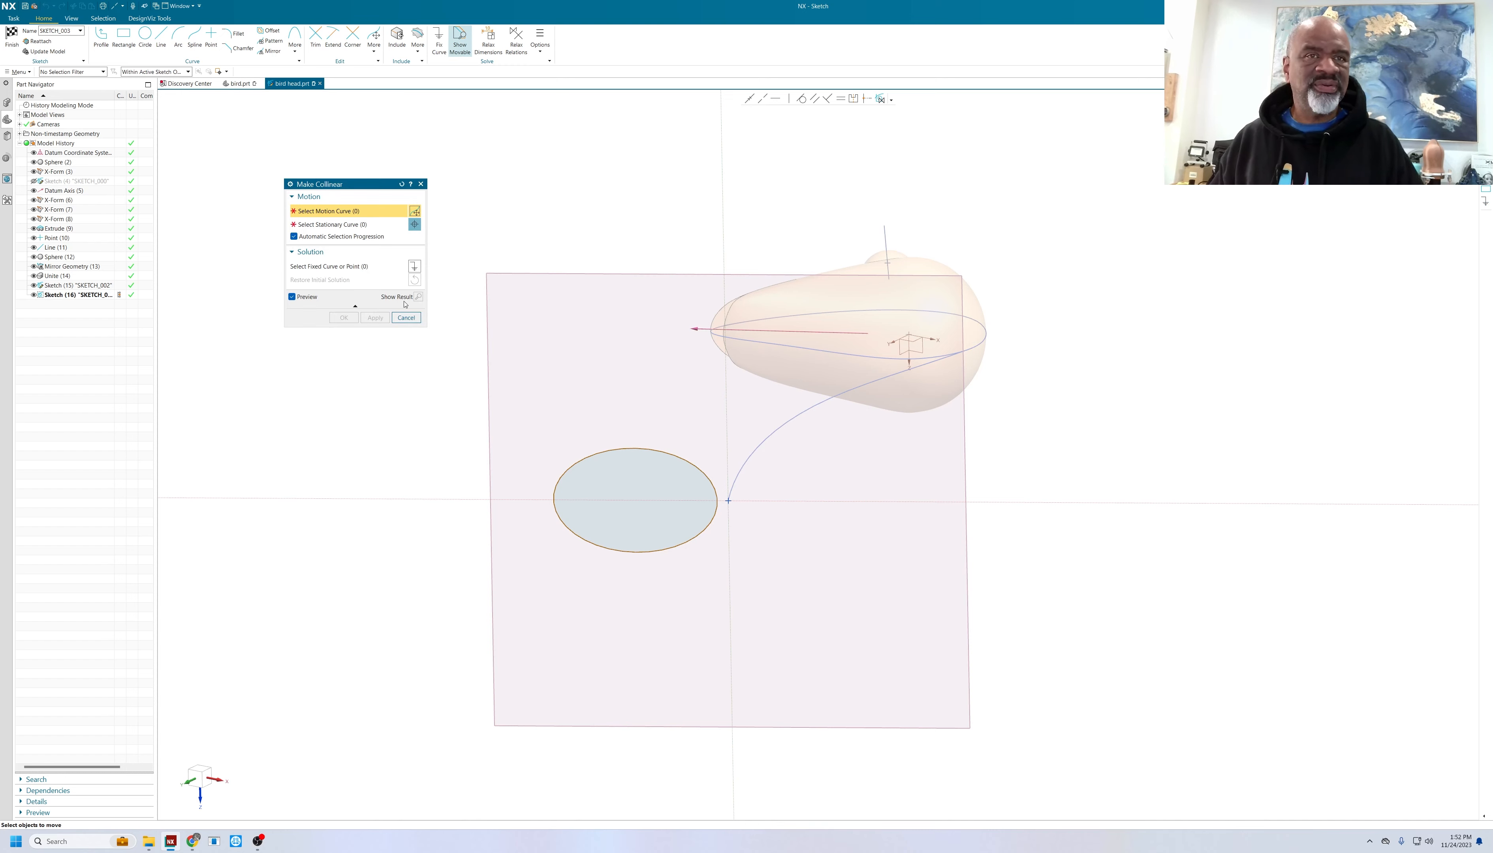
left_click(406, 318)
left_click(752, 100)
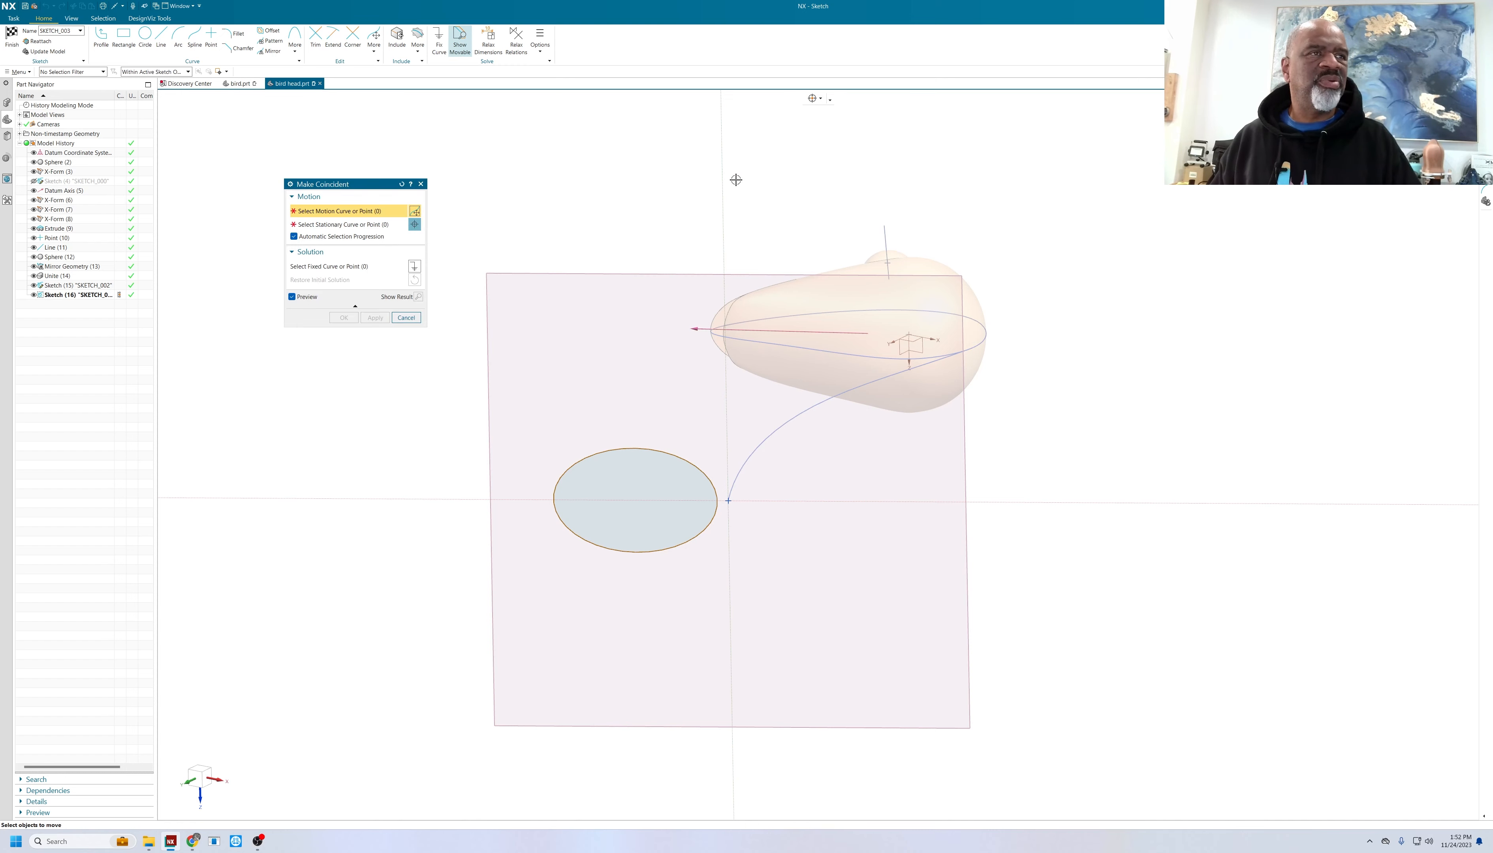
left_click(717, 497)
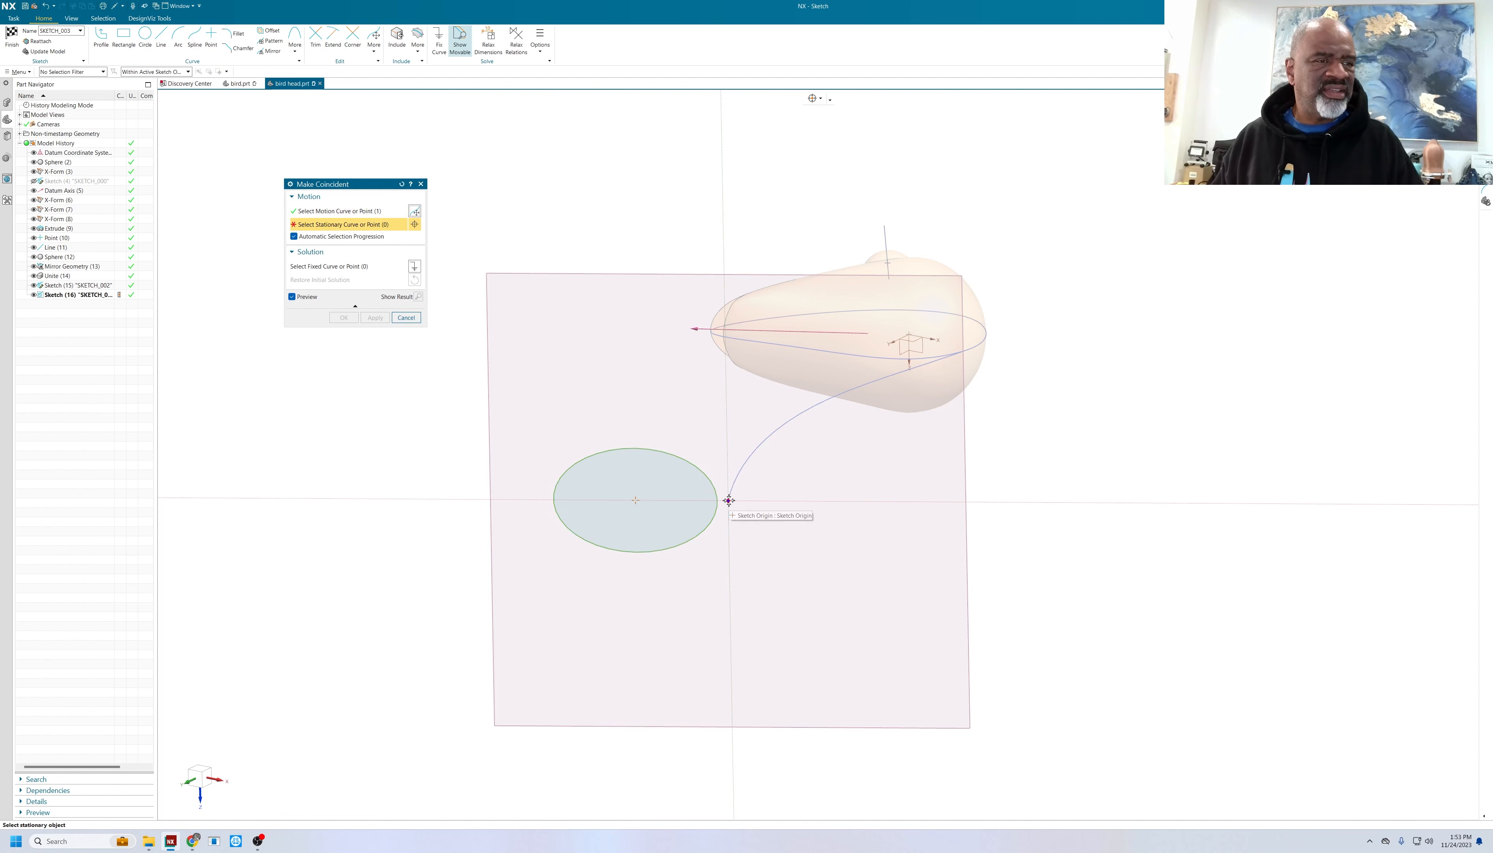
left_click(727, 501)
left_click(345, 318)
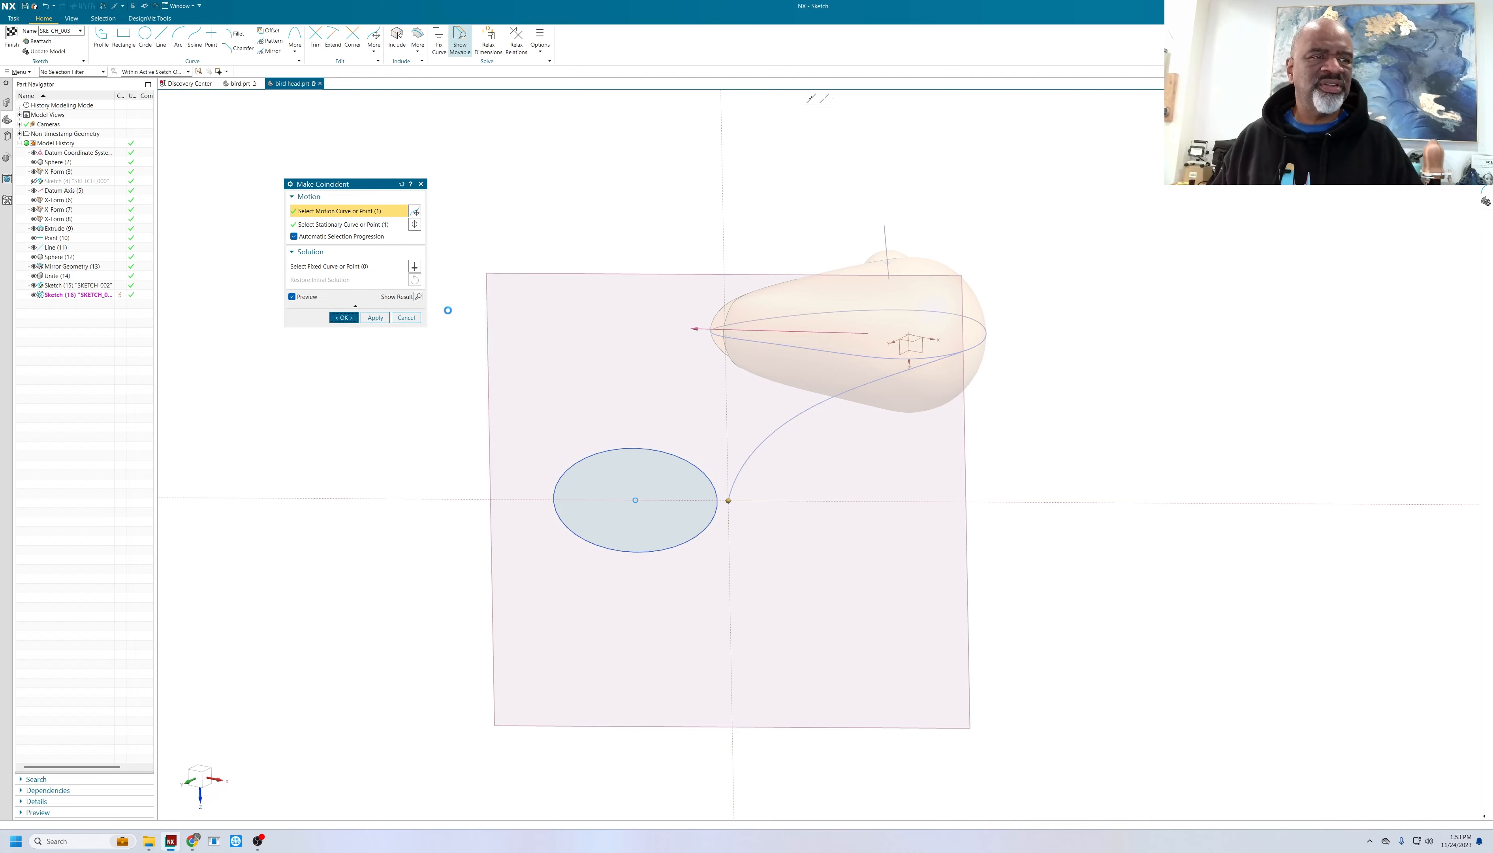
middle_click_drag(556, 299, 546, 420)
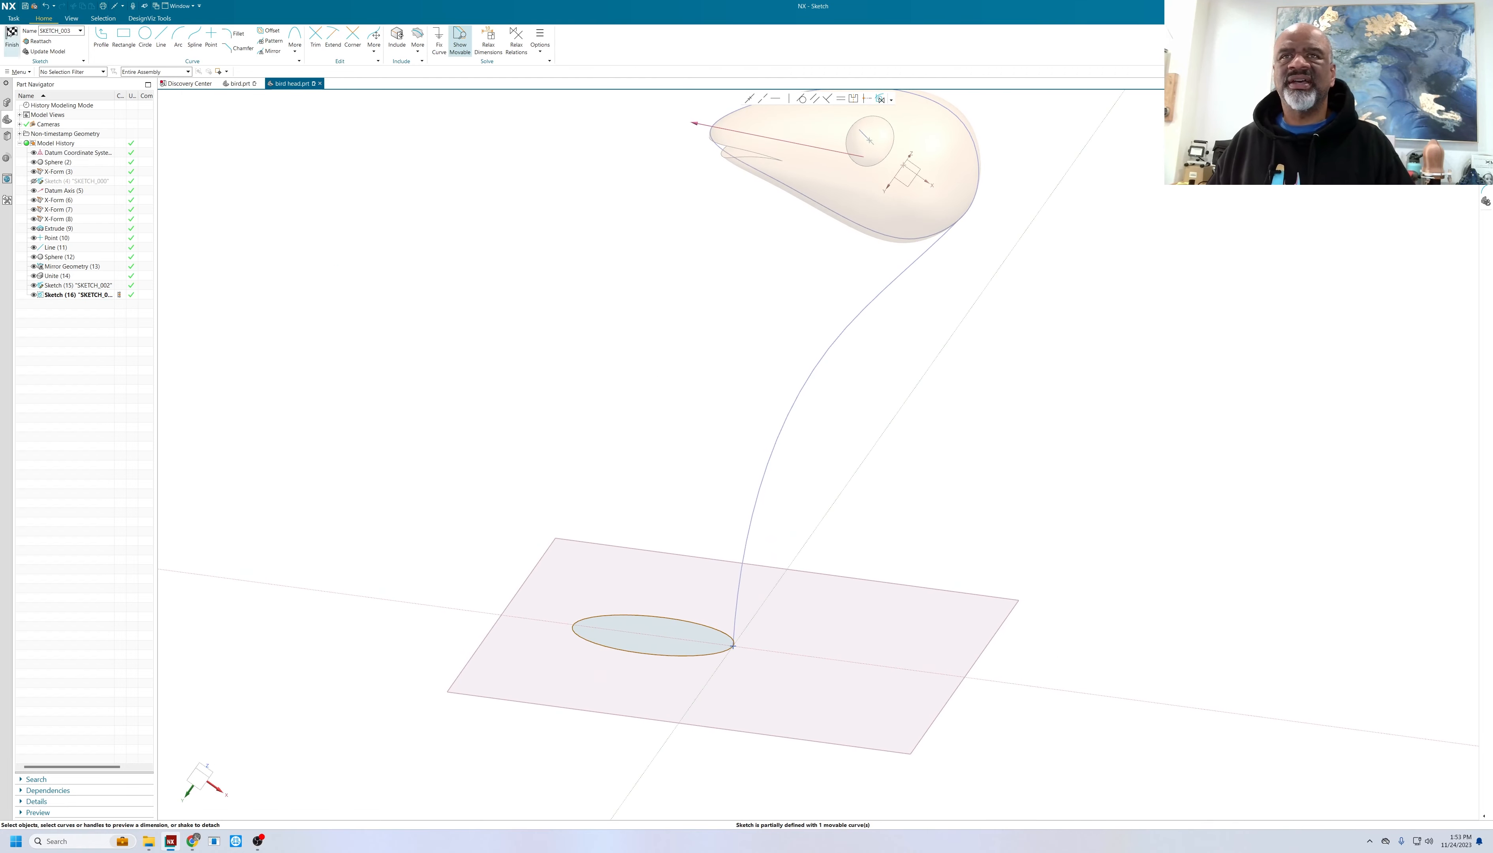
key("ctrl+q")
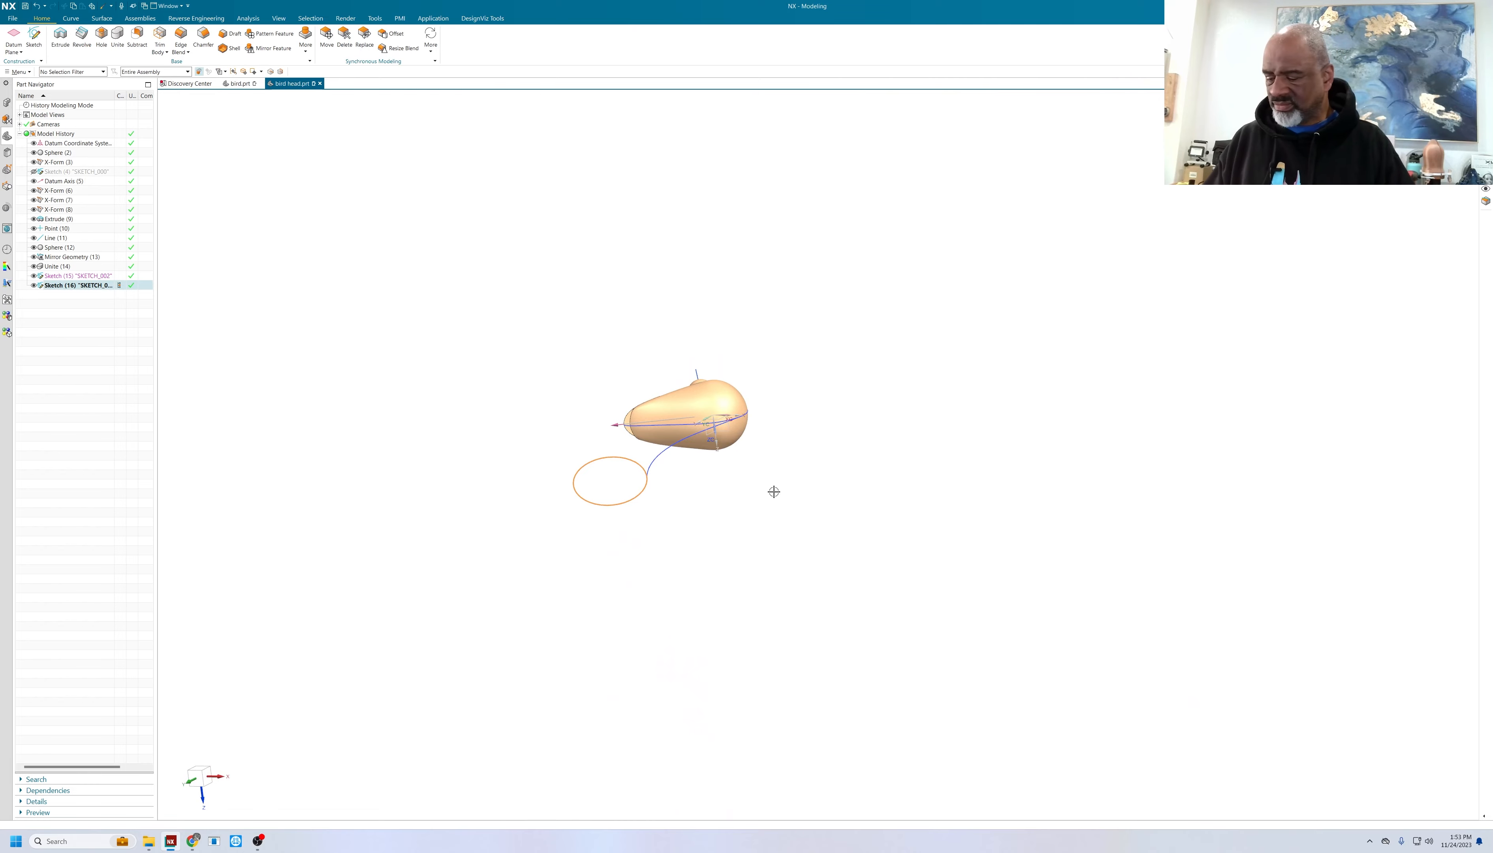
- Start a Swept feature with the ellipse as the section and the neck spline as the guide
mouse_move(766, 484)
middle_mouse_down()
mouse_move(824, 543)
mouse_move(806, 584)
middle_mouse_up()
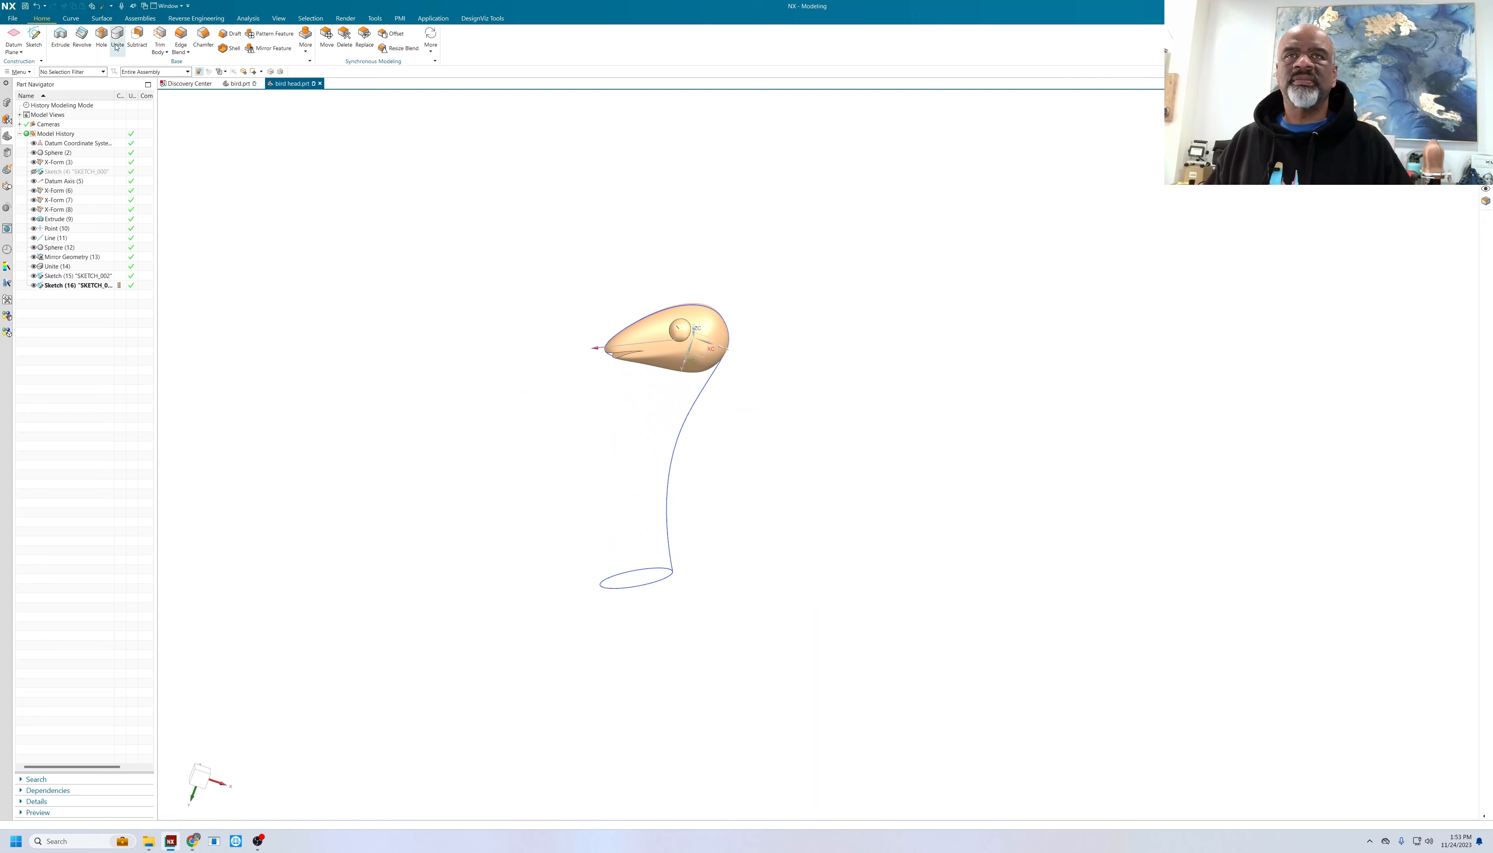
left_click(101, 18)
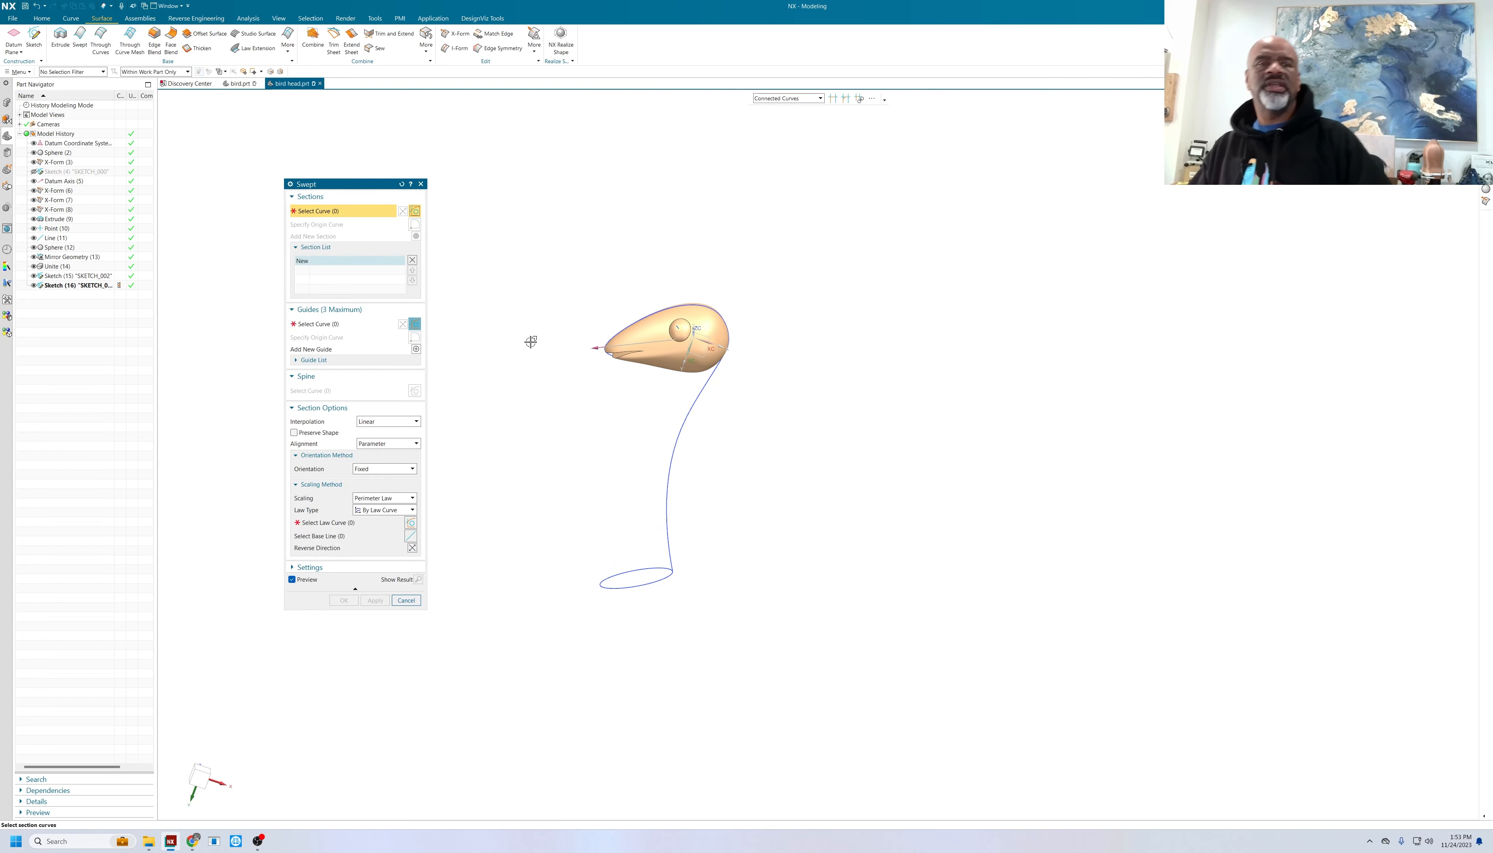
left_click(641, 586)
middle_click(484, 424)
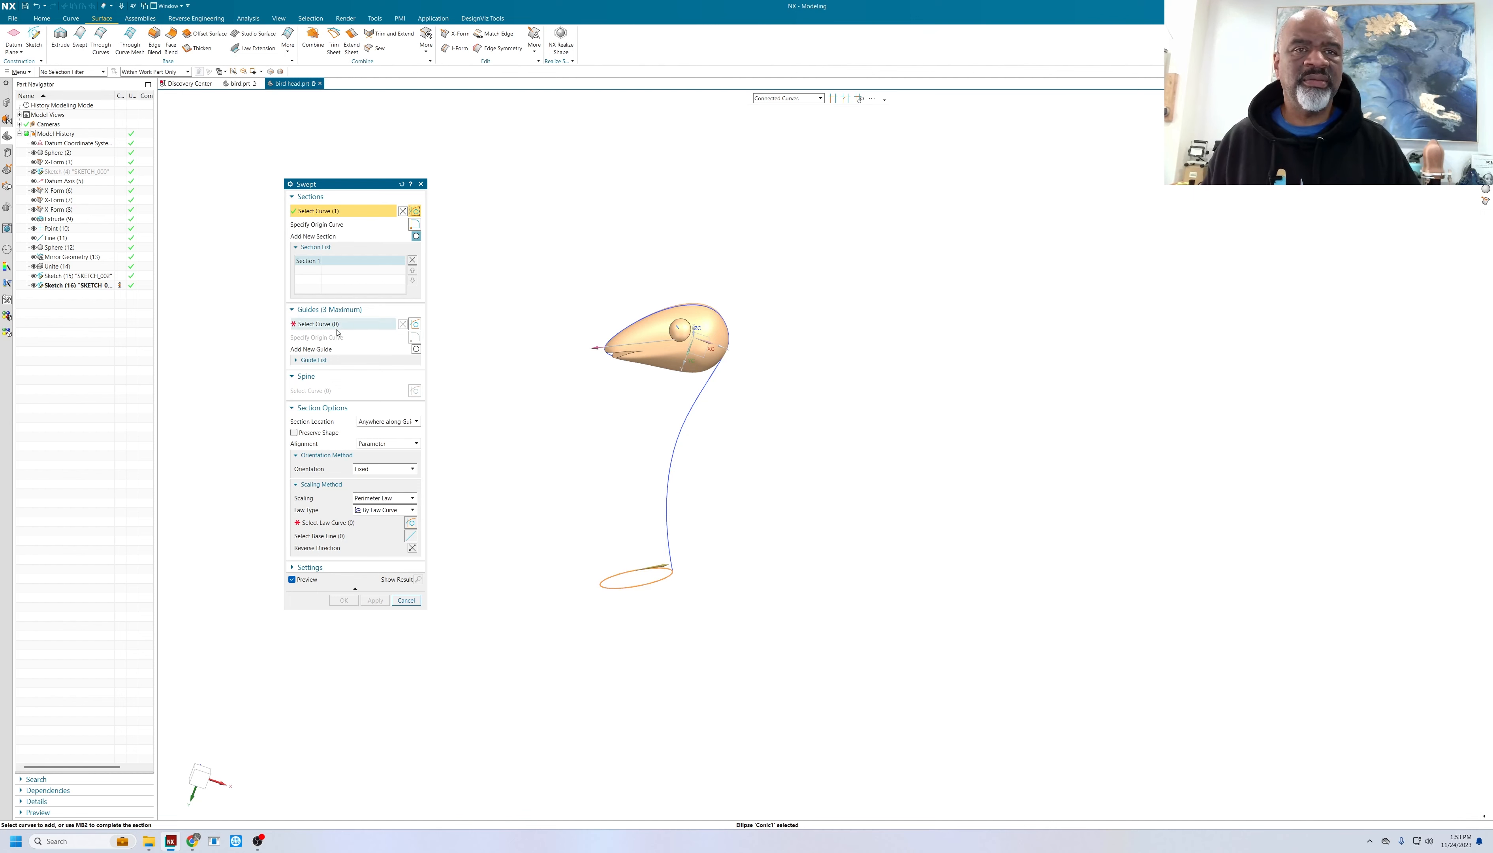
left_click(667, 523)
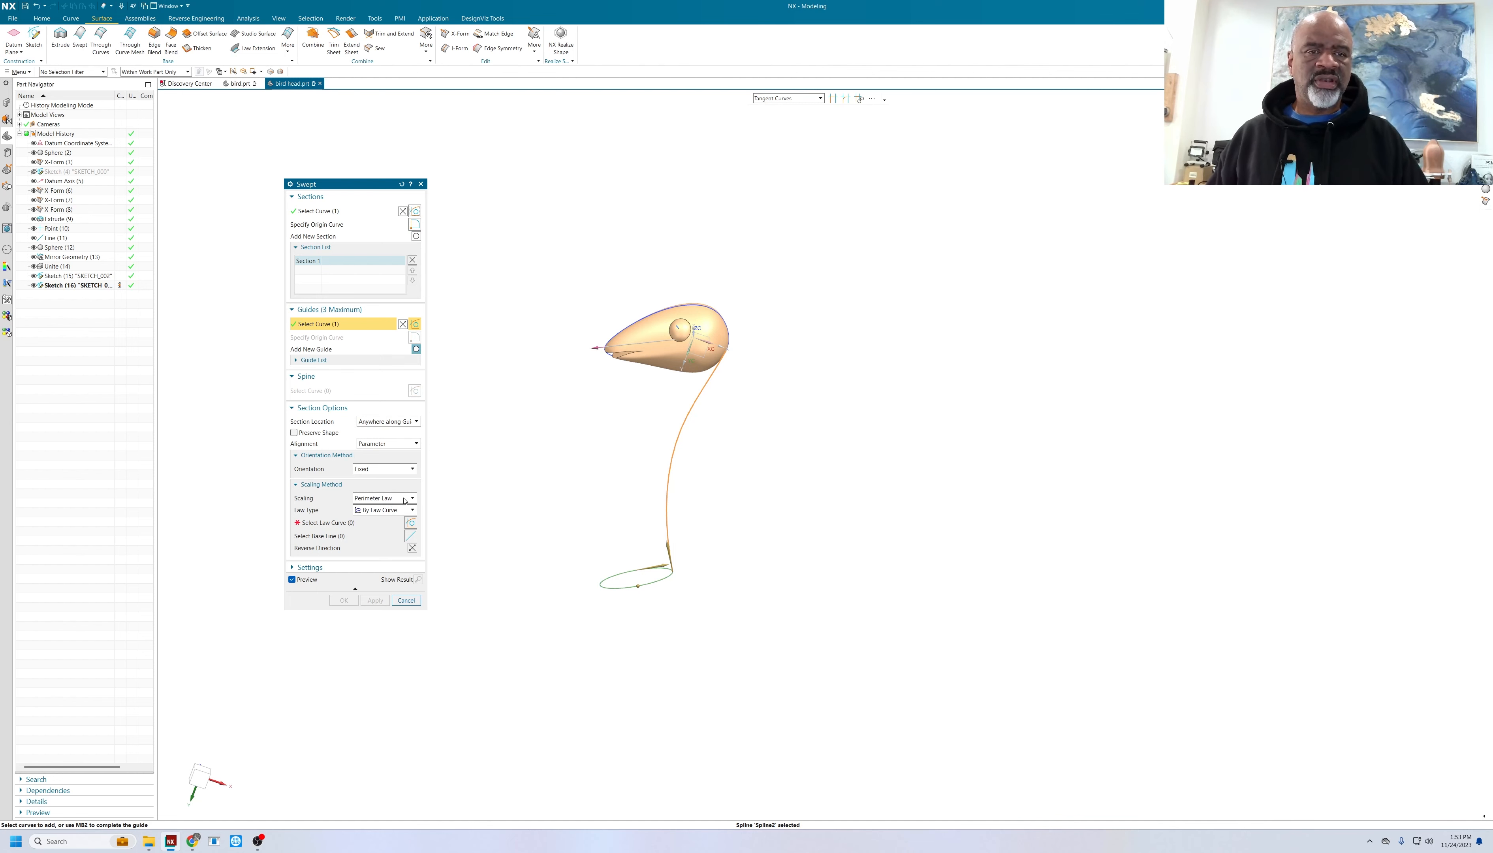
- Change the sweep's perimeter law type to Linear and try a start value of 4 in
left_click(412, 511)
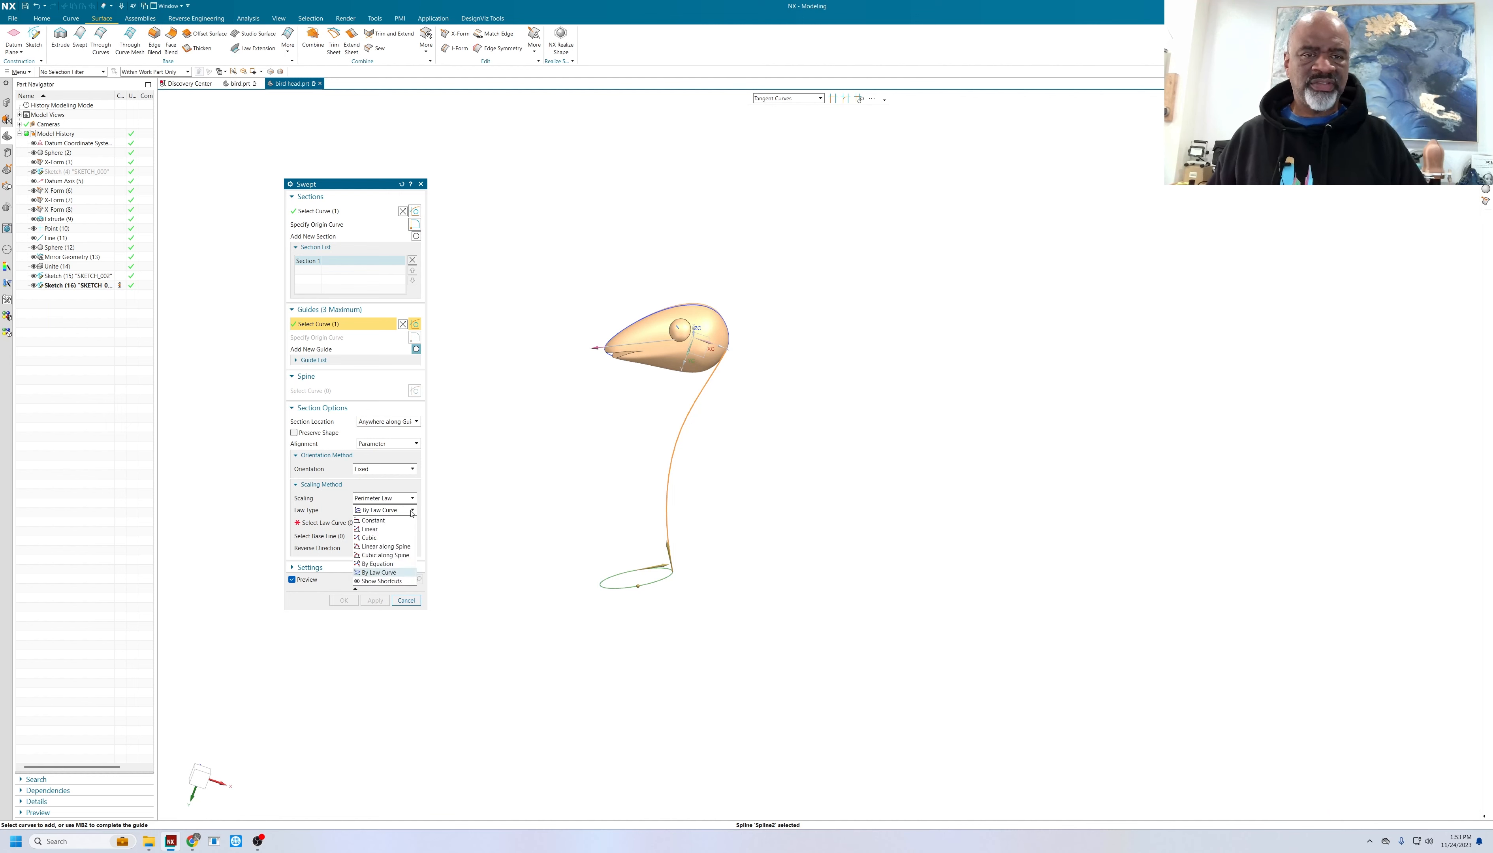
left_click(385, 525)
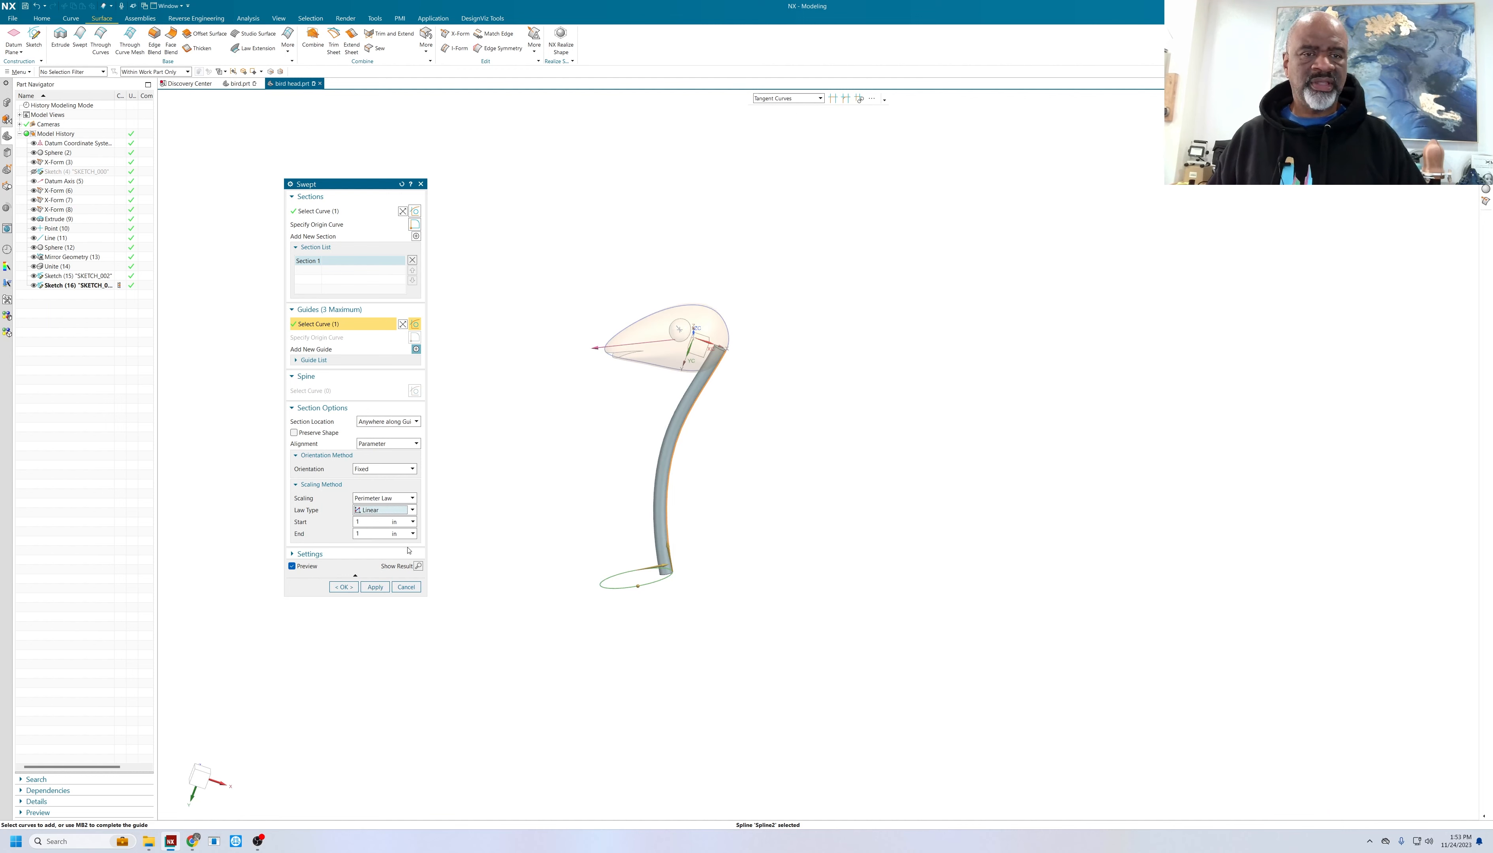
left_click(376, 524)
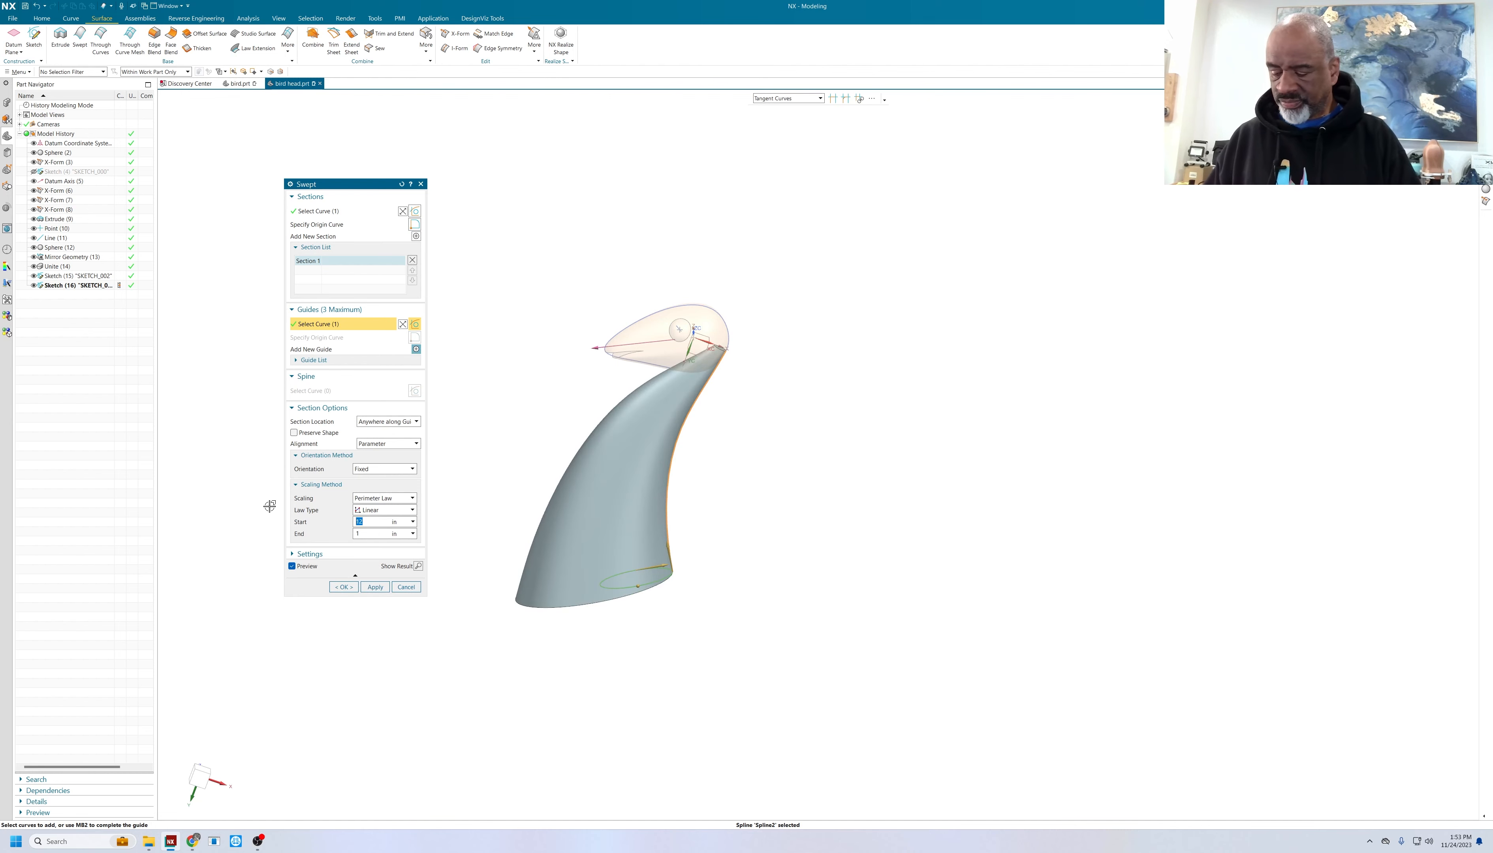
type("4")
key("Return")
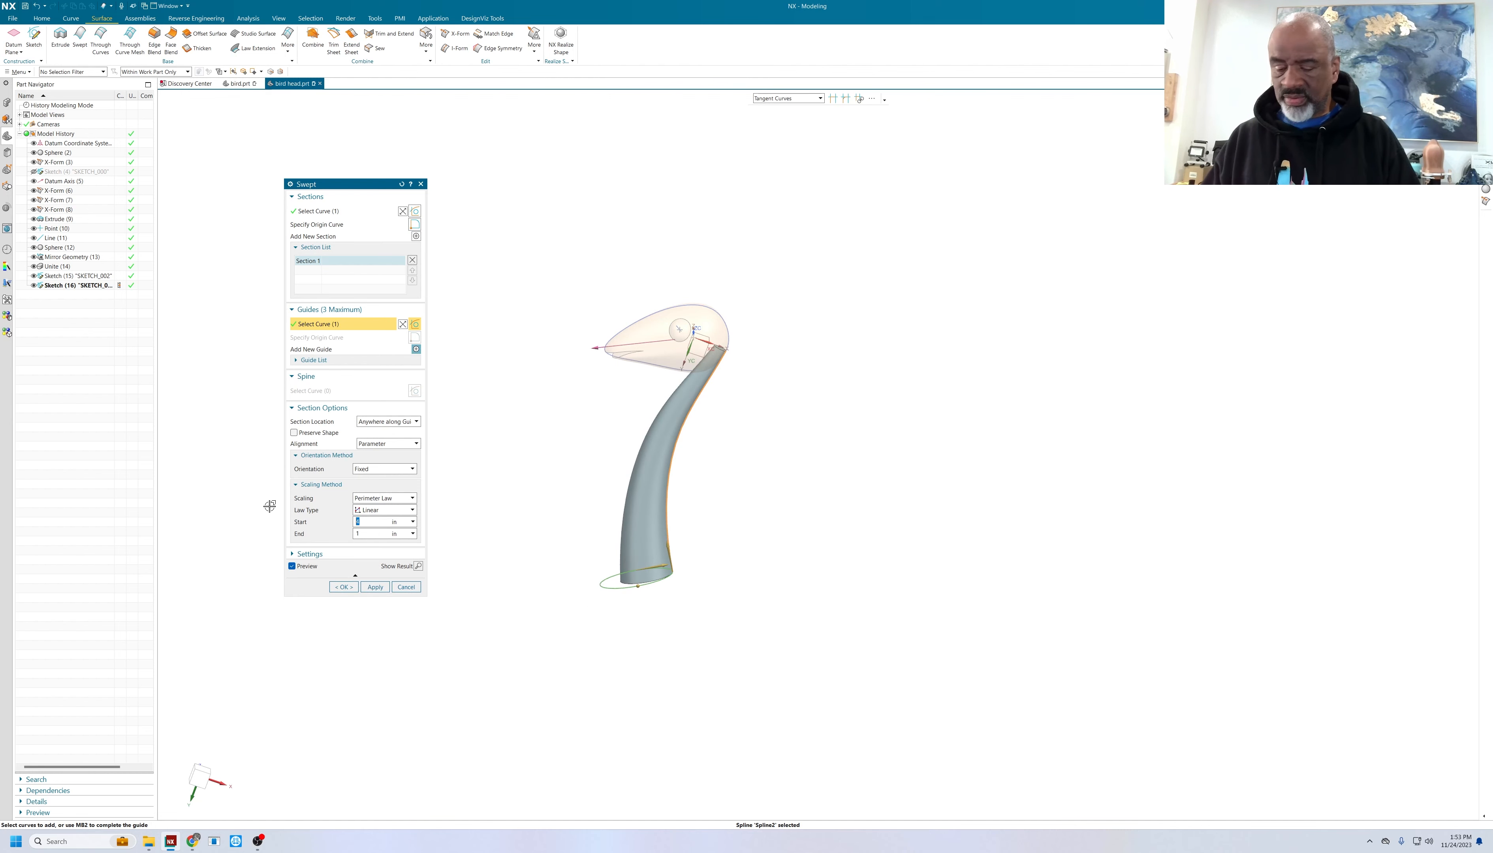
- Try perimeter start values of 7 and 6 in, settle on 5.5 in, and create the swept neck
type("7")
key("Return")
type("6")
key("Return")
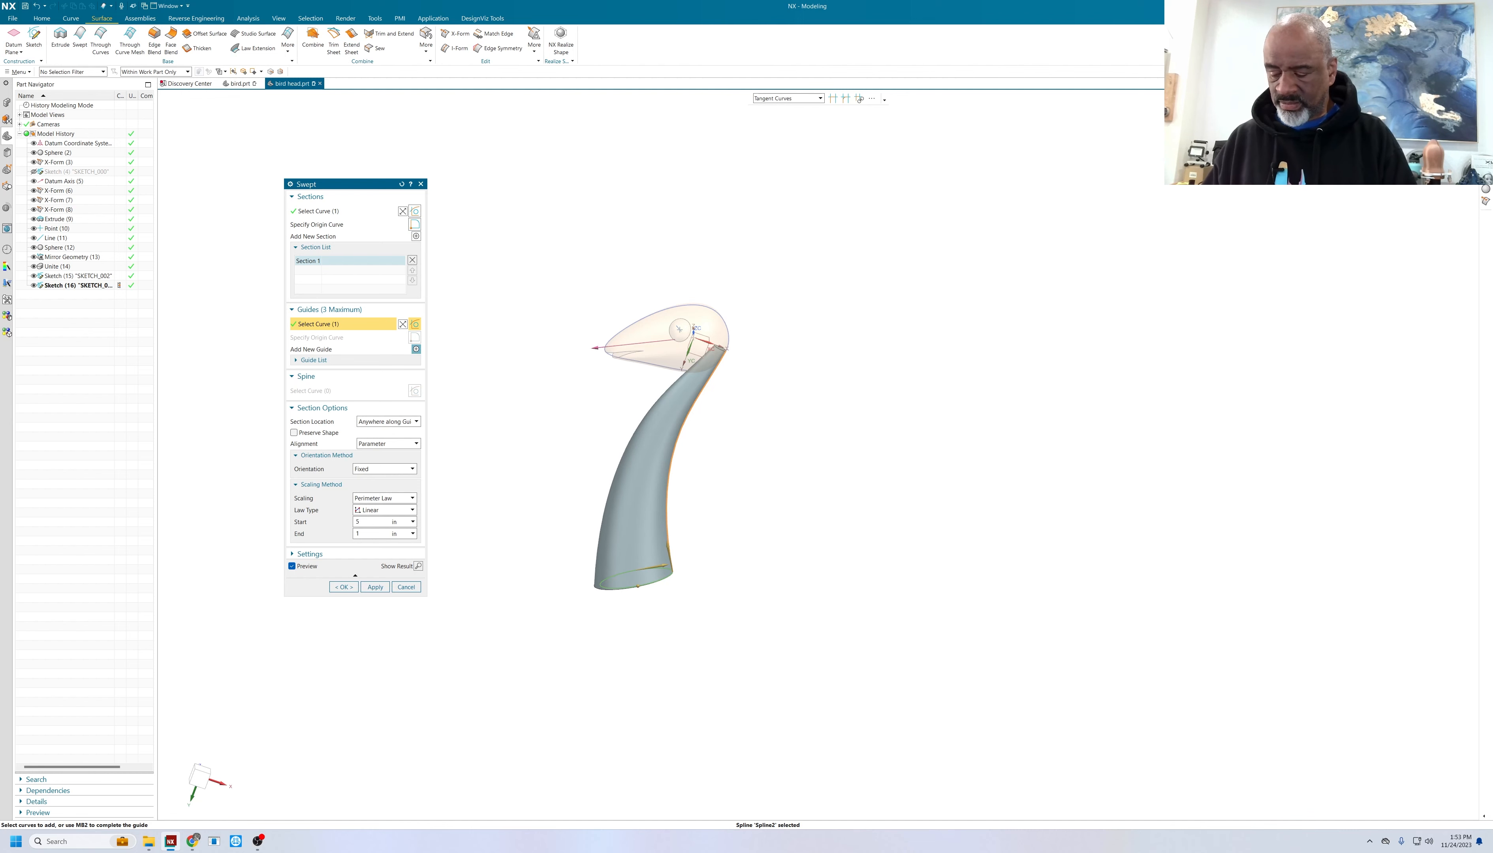
type("5.5")
key("Return")
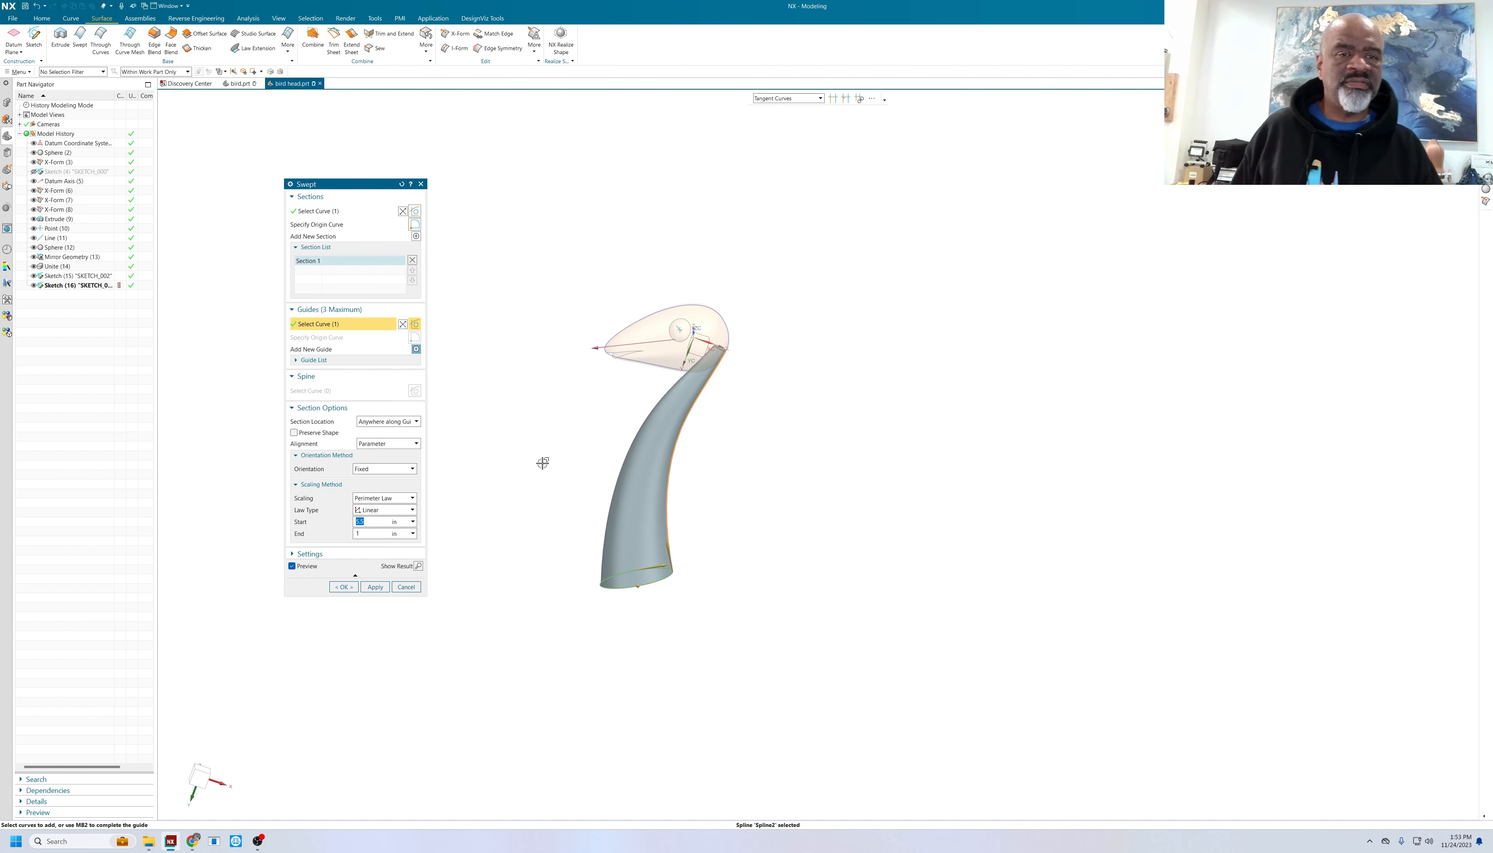
middle_click_drag(728, 366, 658, 356)
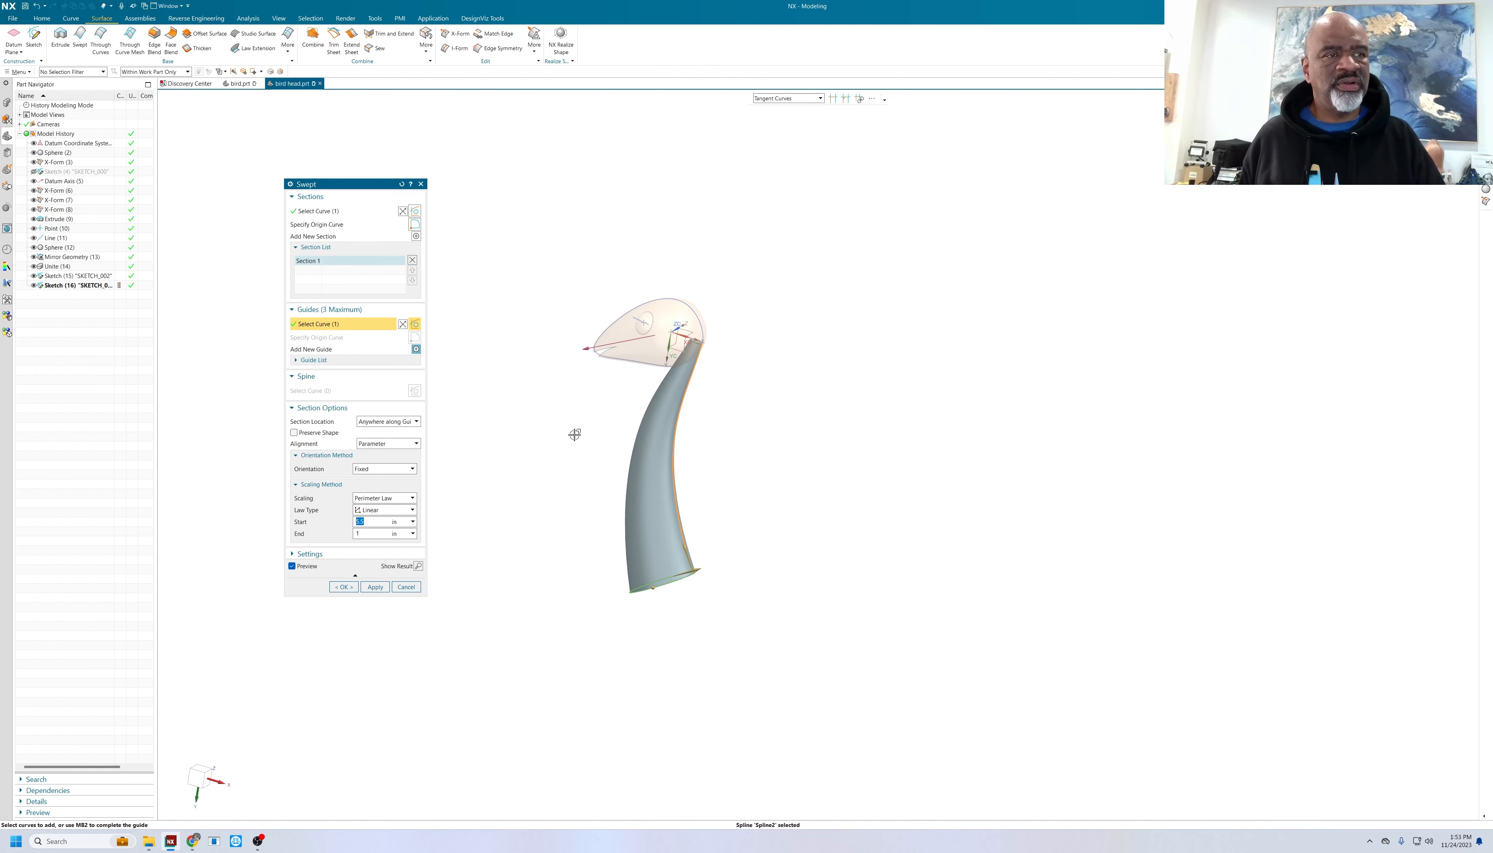
left_click(343, 587)
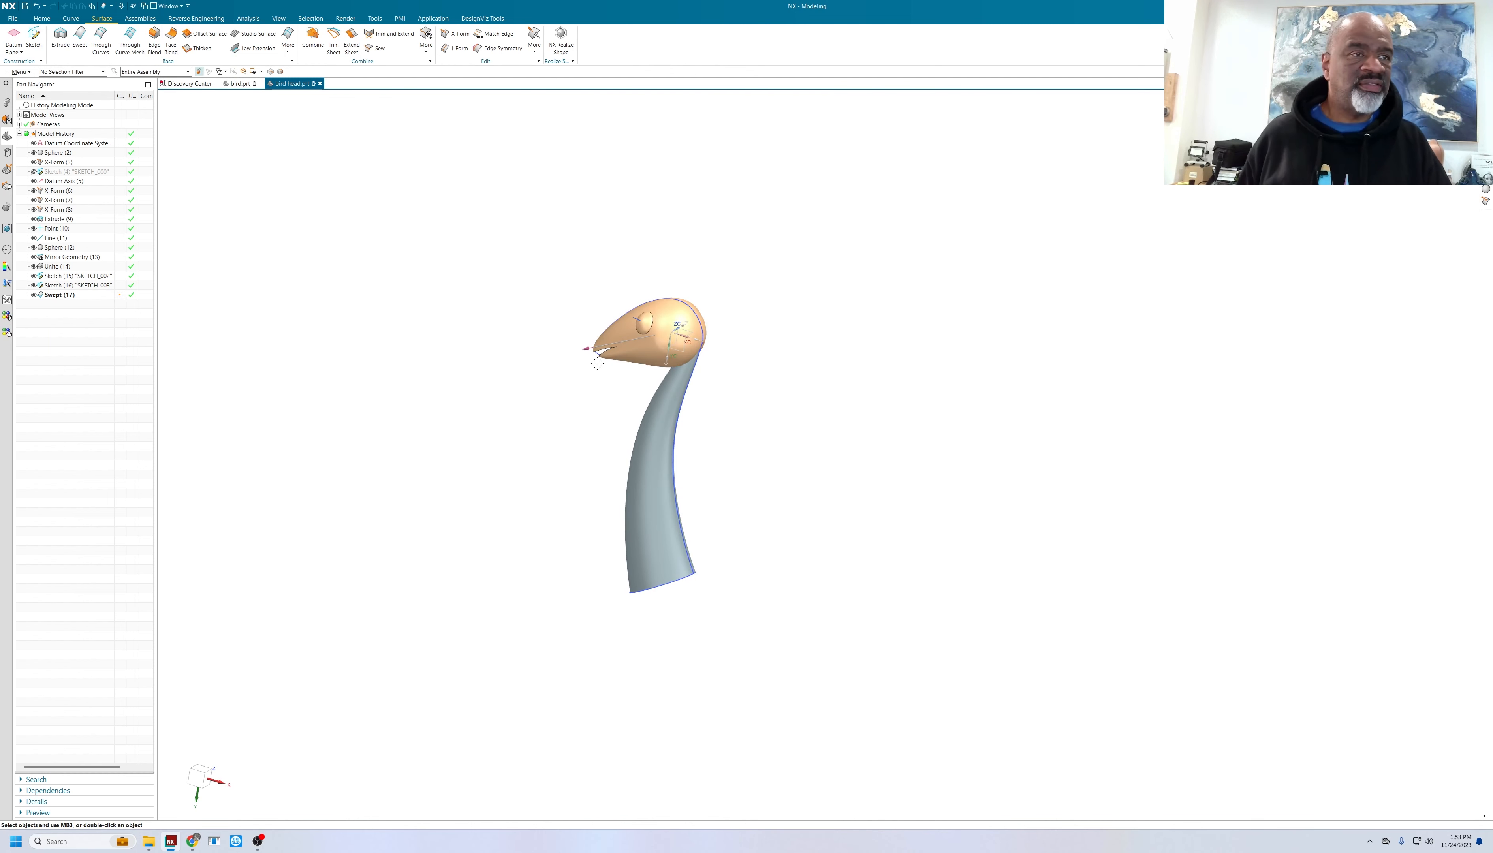
- Open the elliptical profile sketch at the neck's lower end for editing
scroll(771, 333, "up", 3)
scroll(771, 333, "down", 3)
mouse_move(759, 350)
middle_mouse_down()
mouse_move(683, 336)
mouse_move(764, 359)
mouse_move(763, 290)
mouse_move(686, 536)
middle_mouse_up()
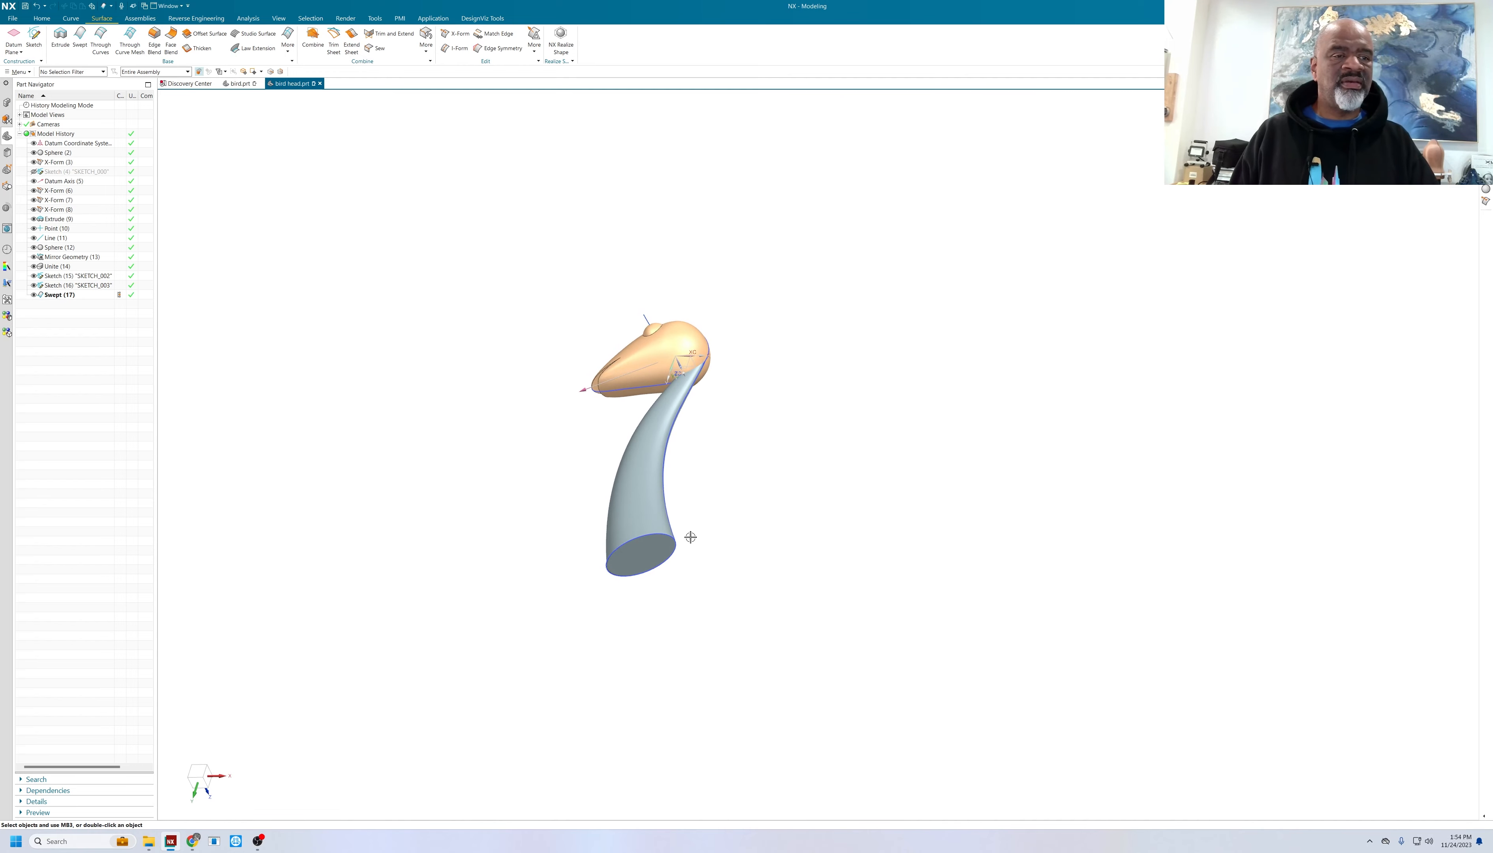
double_click(631, 544)
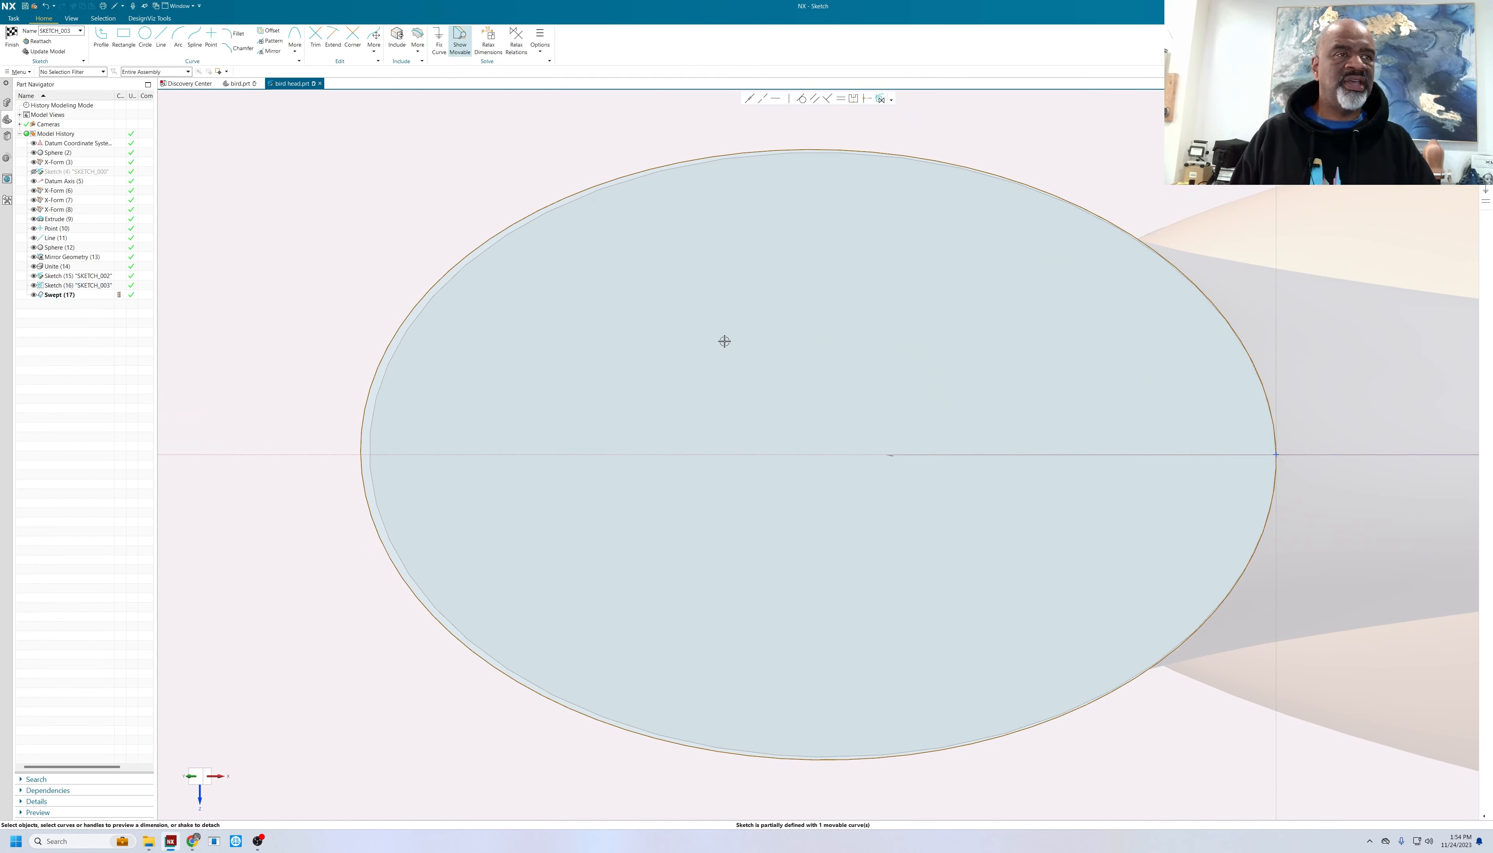
scroll(700, 306, "down", 4)
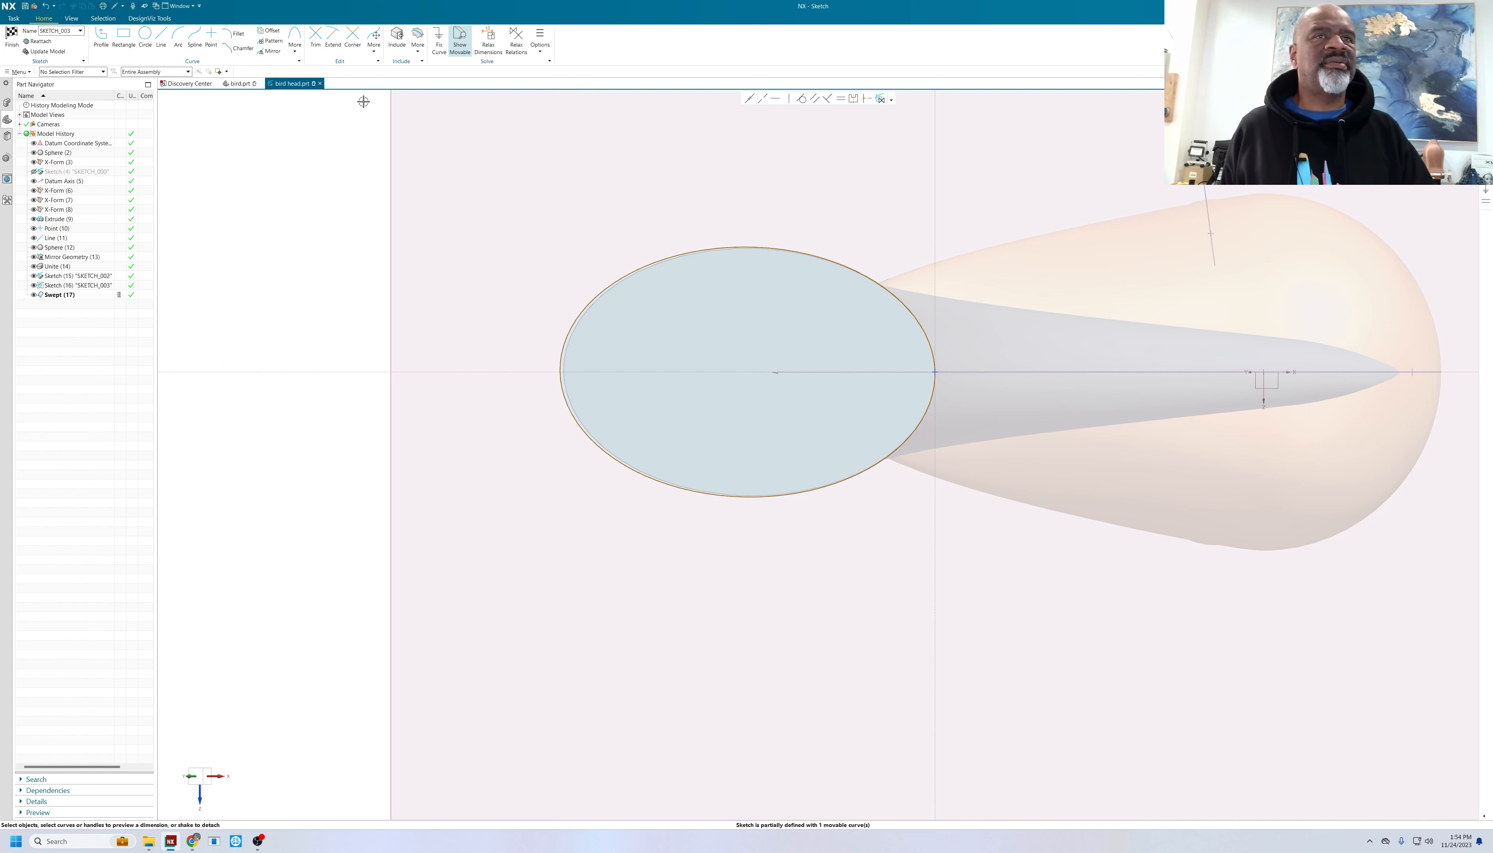
- Dimension the ellipse's half-height from the sketch origin, set it to 0.9 in, and scale the entire sketch
key("d")
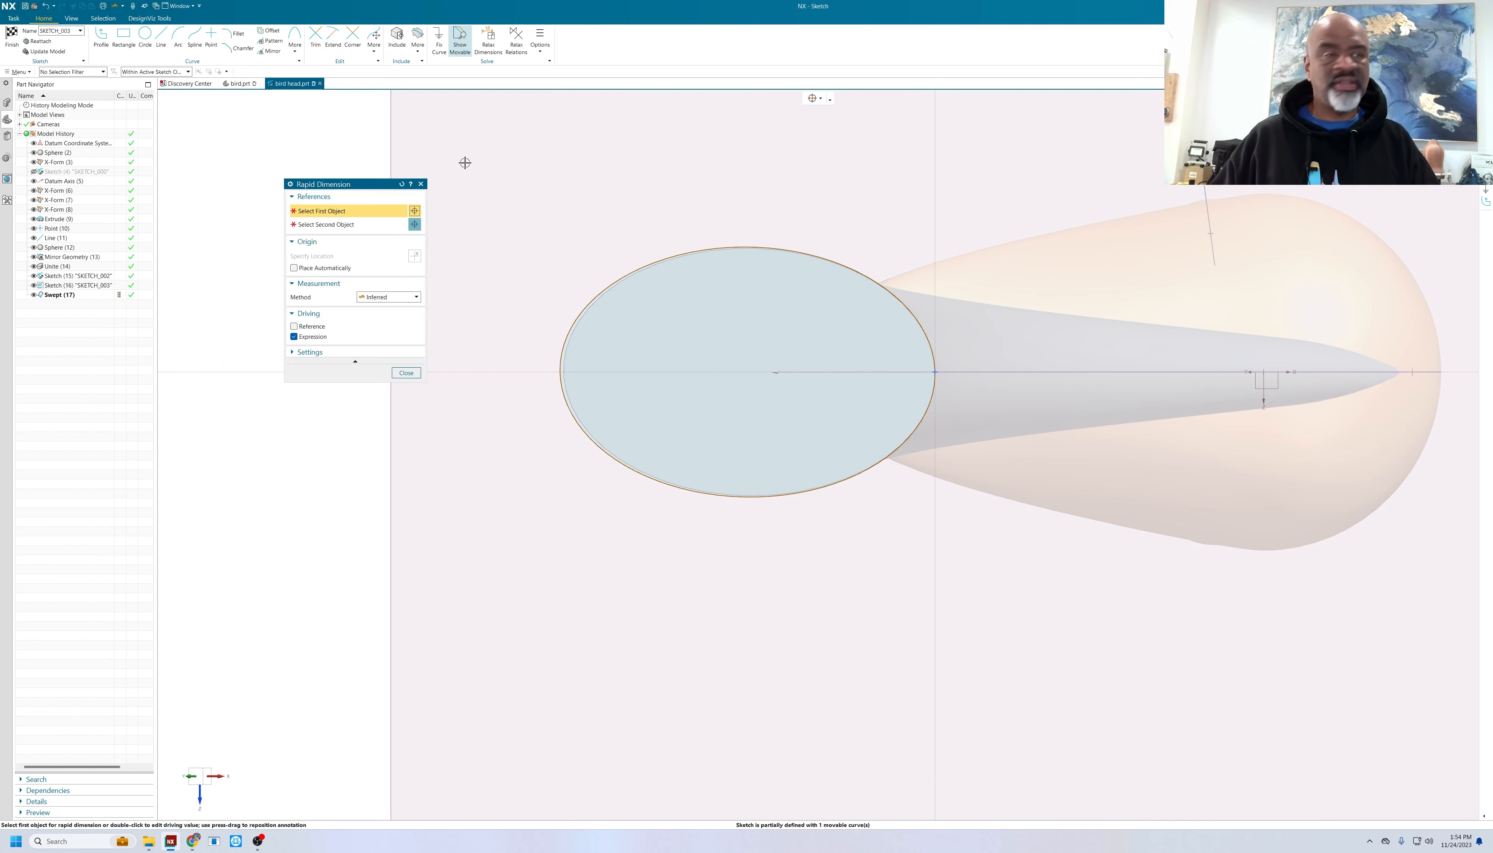
left_click(595, 371)
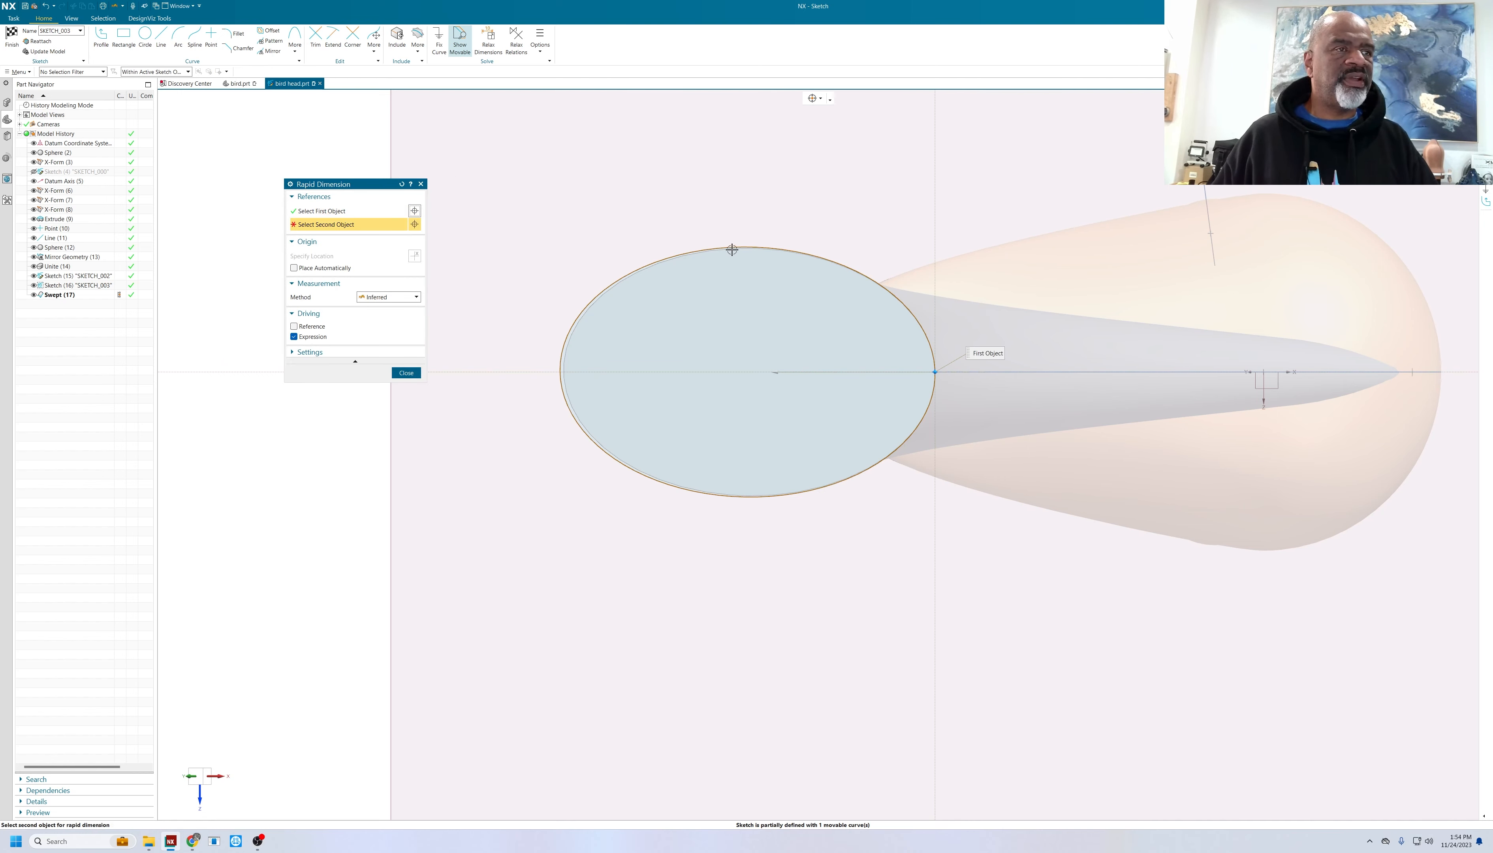
left_click(744, 244)
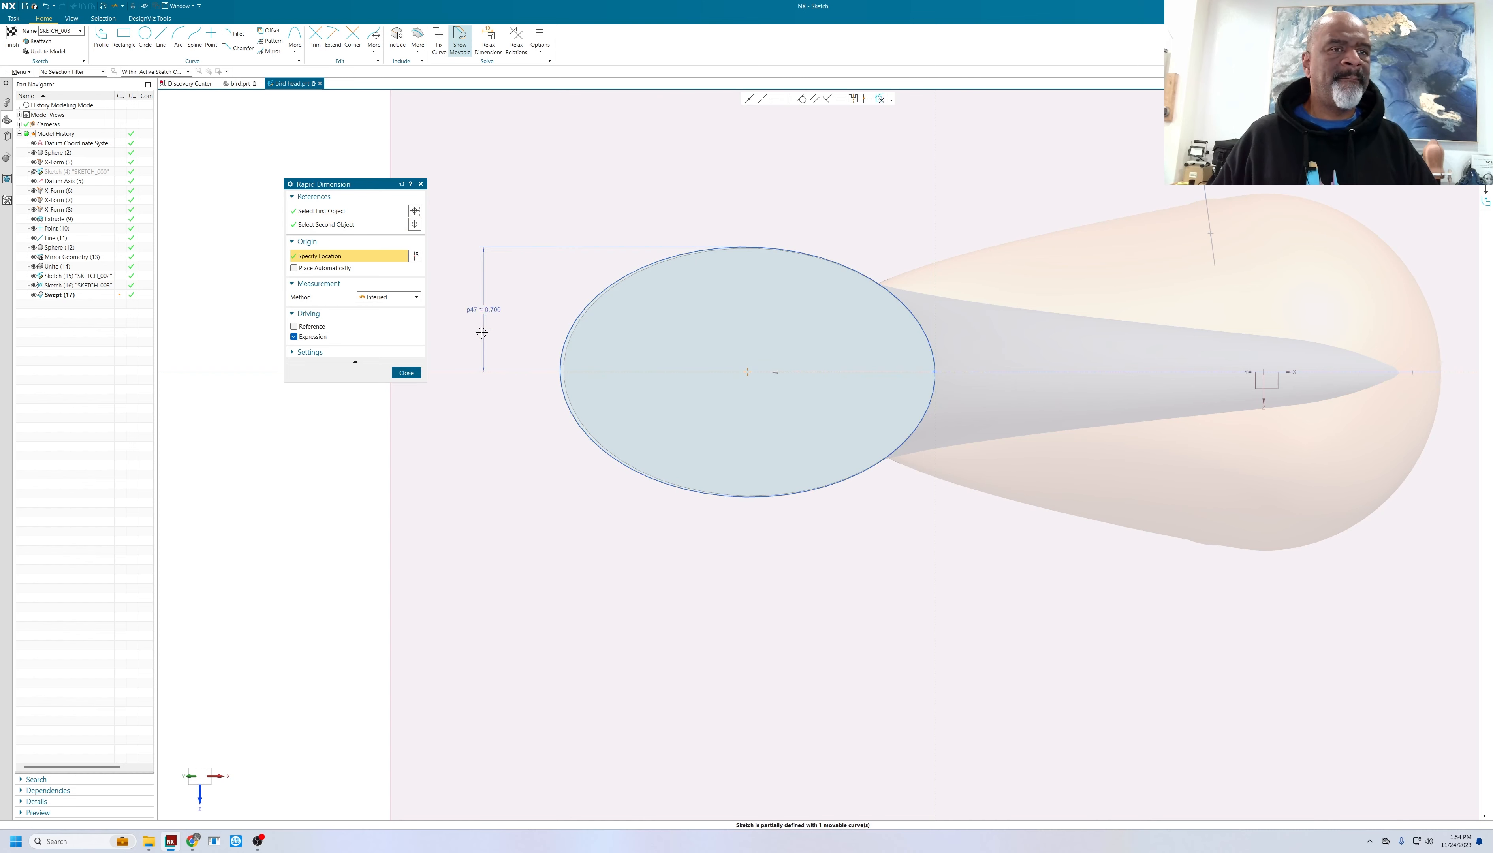
left_click(485, 313)
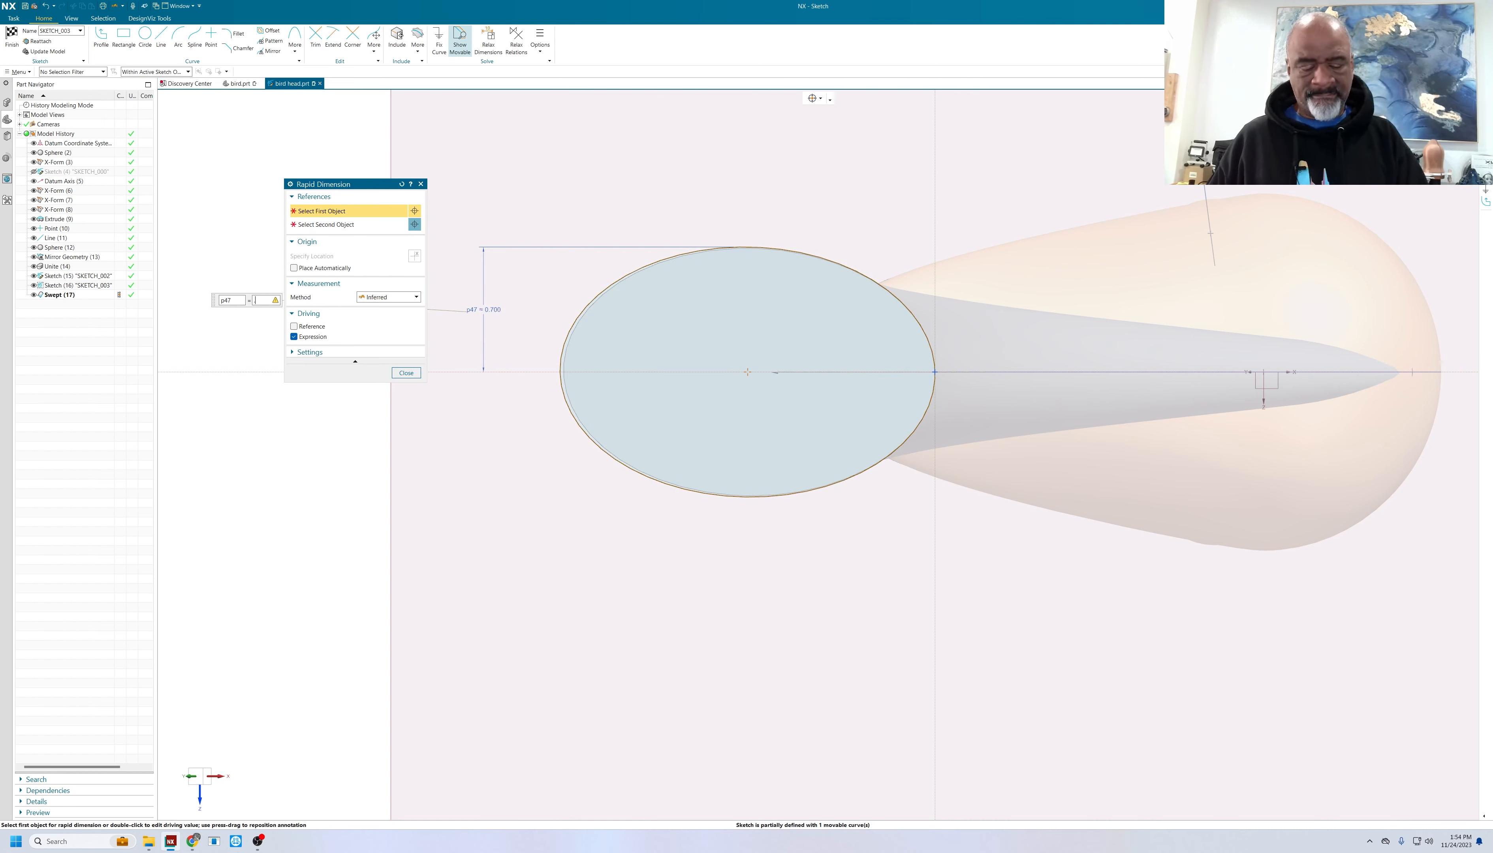
key("Return")
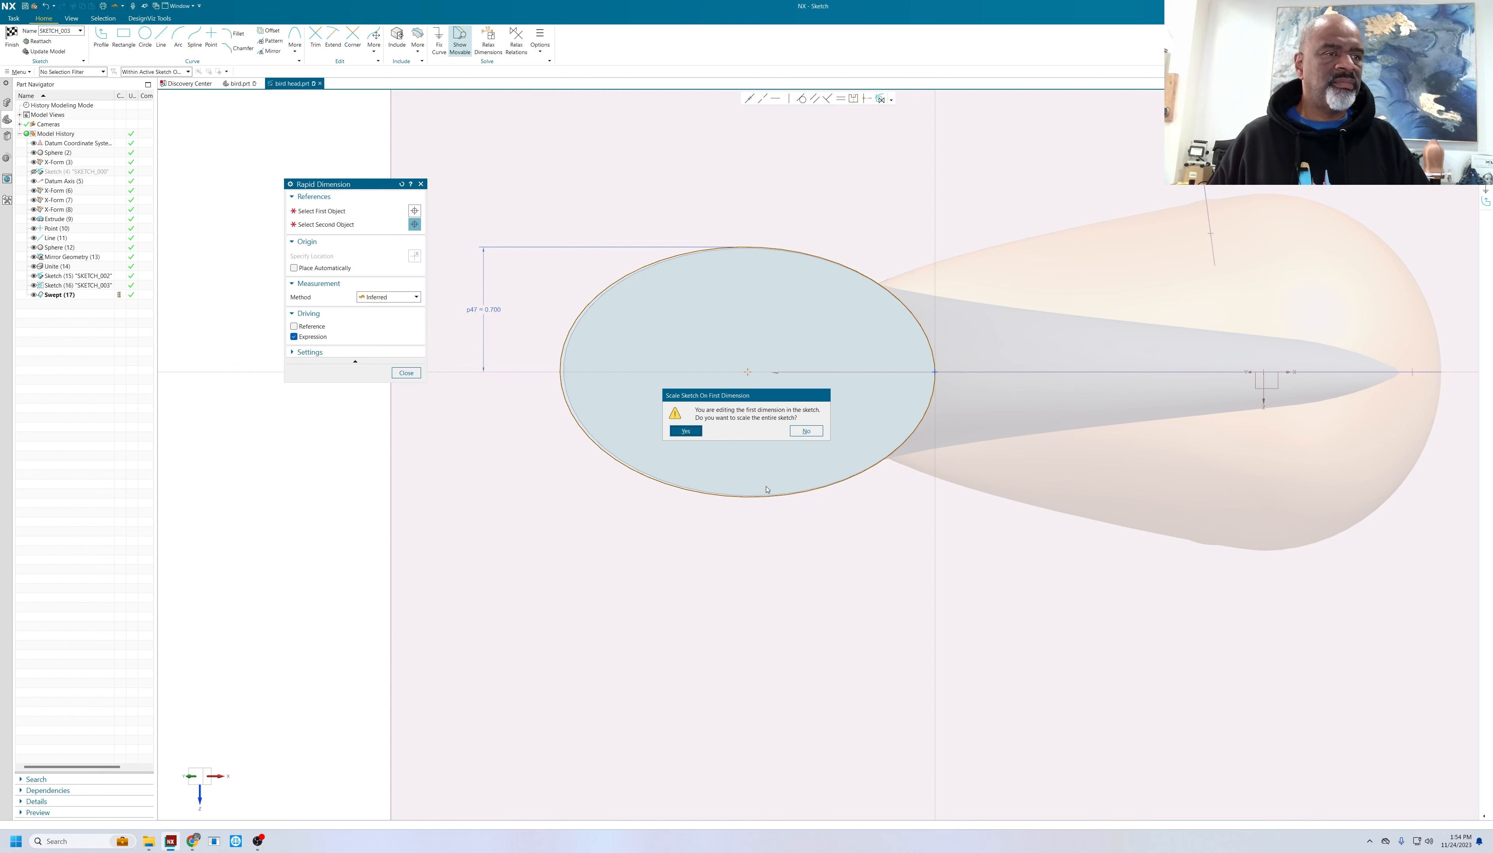
left_click(687, 432)
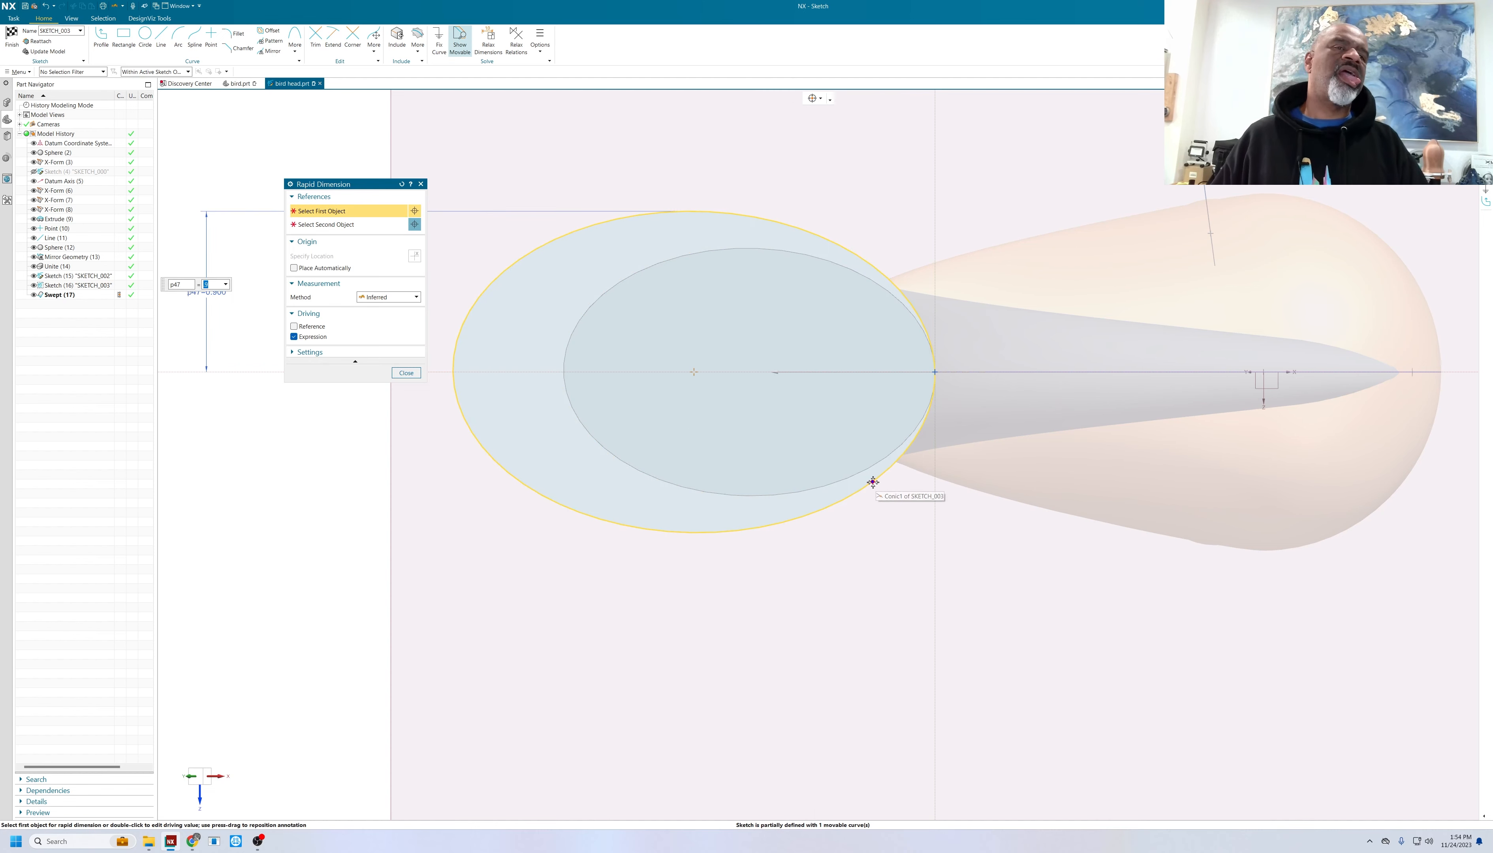
- Dimension the ellipse's half-length from its centre, try 1.5 in, and settle on 1.25 in
scroll(847, 560, "down", 2)
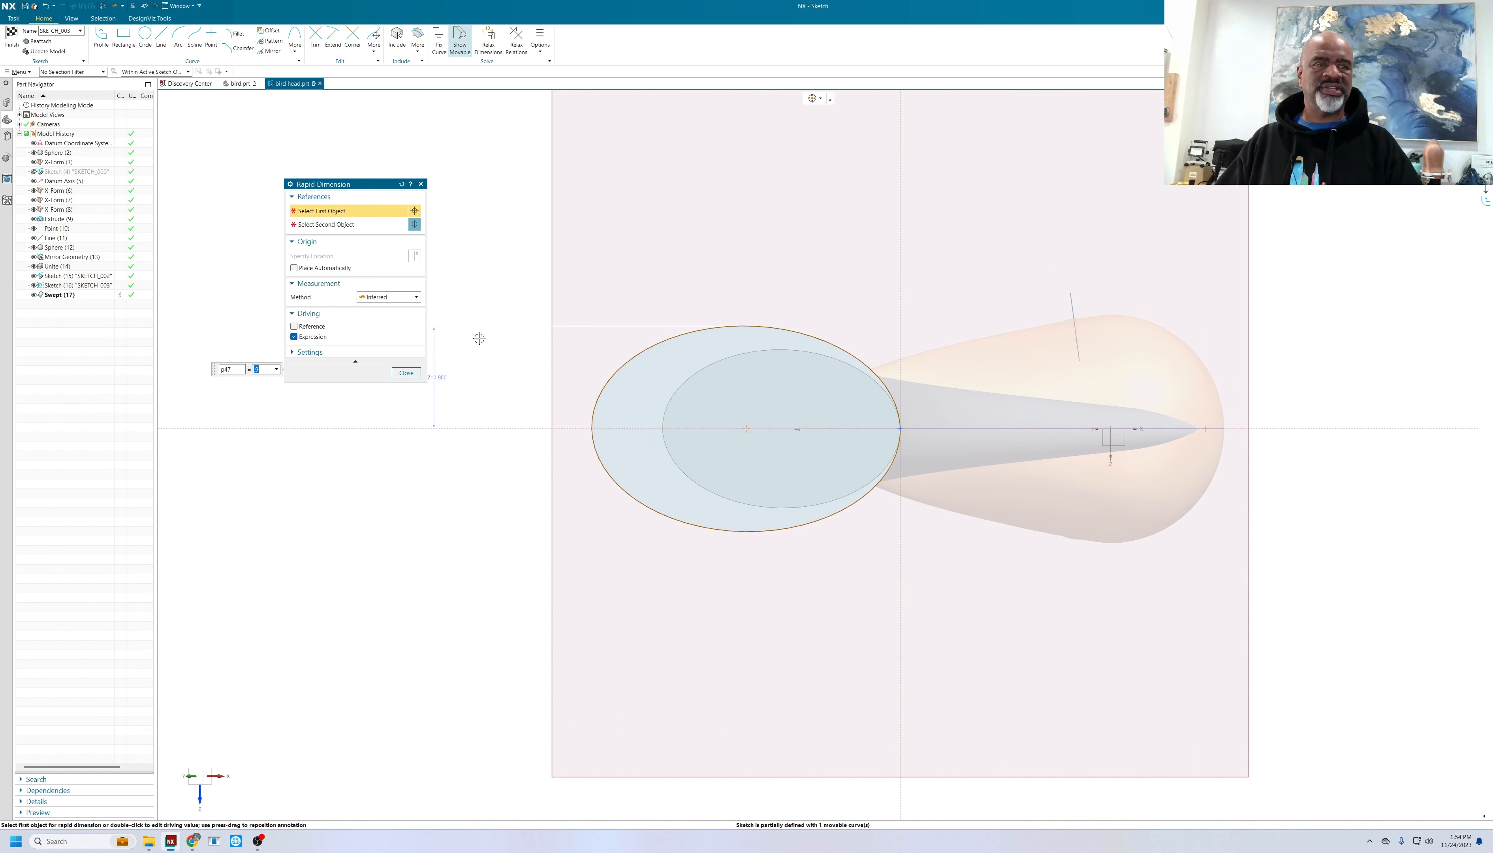
left_click(745, 428)
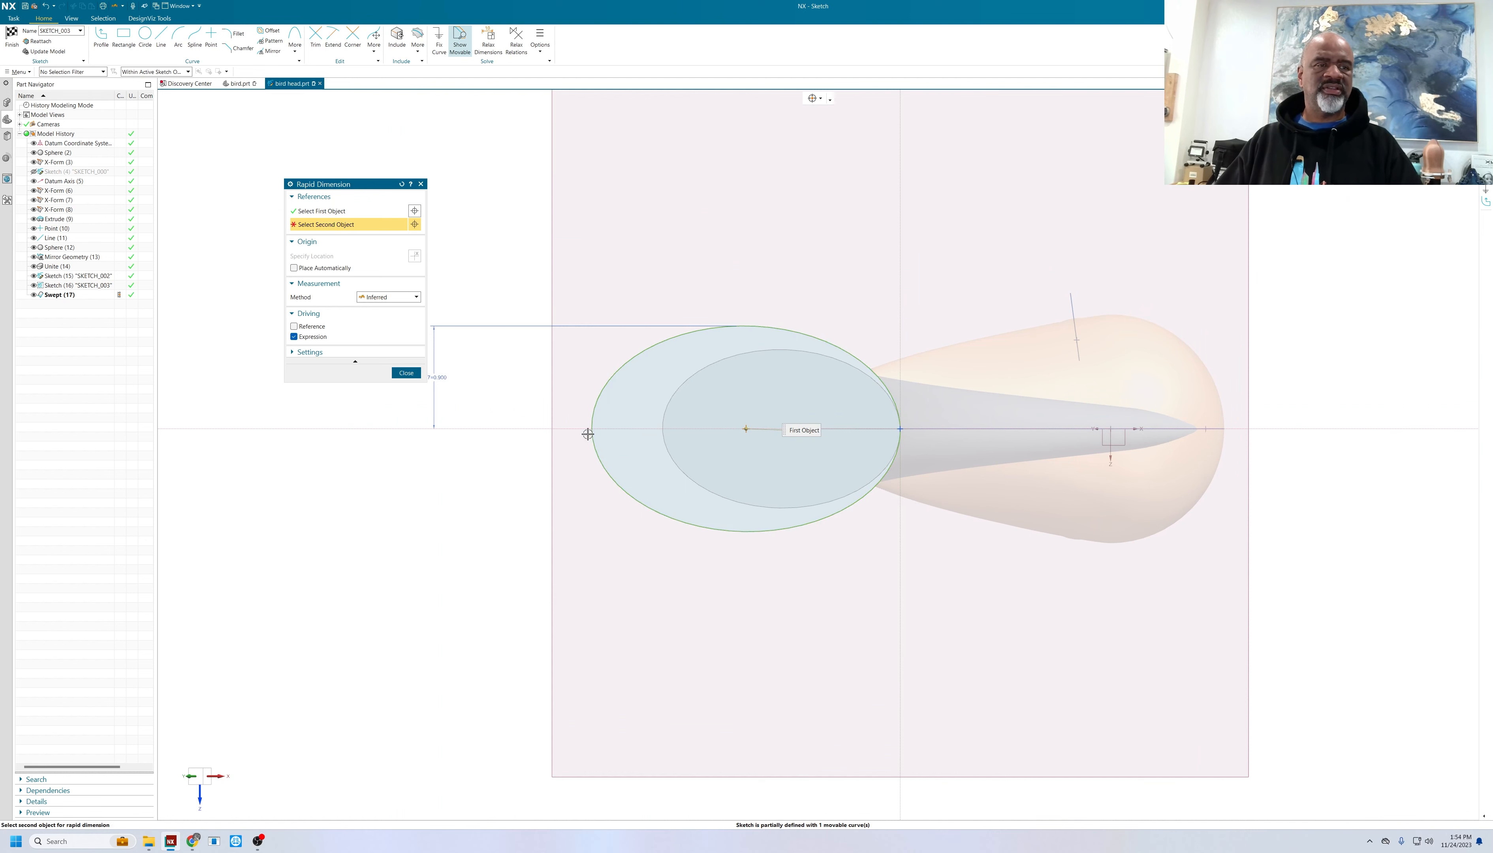
left_click(592, 427)
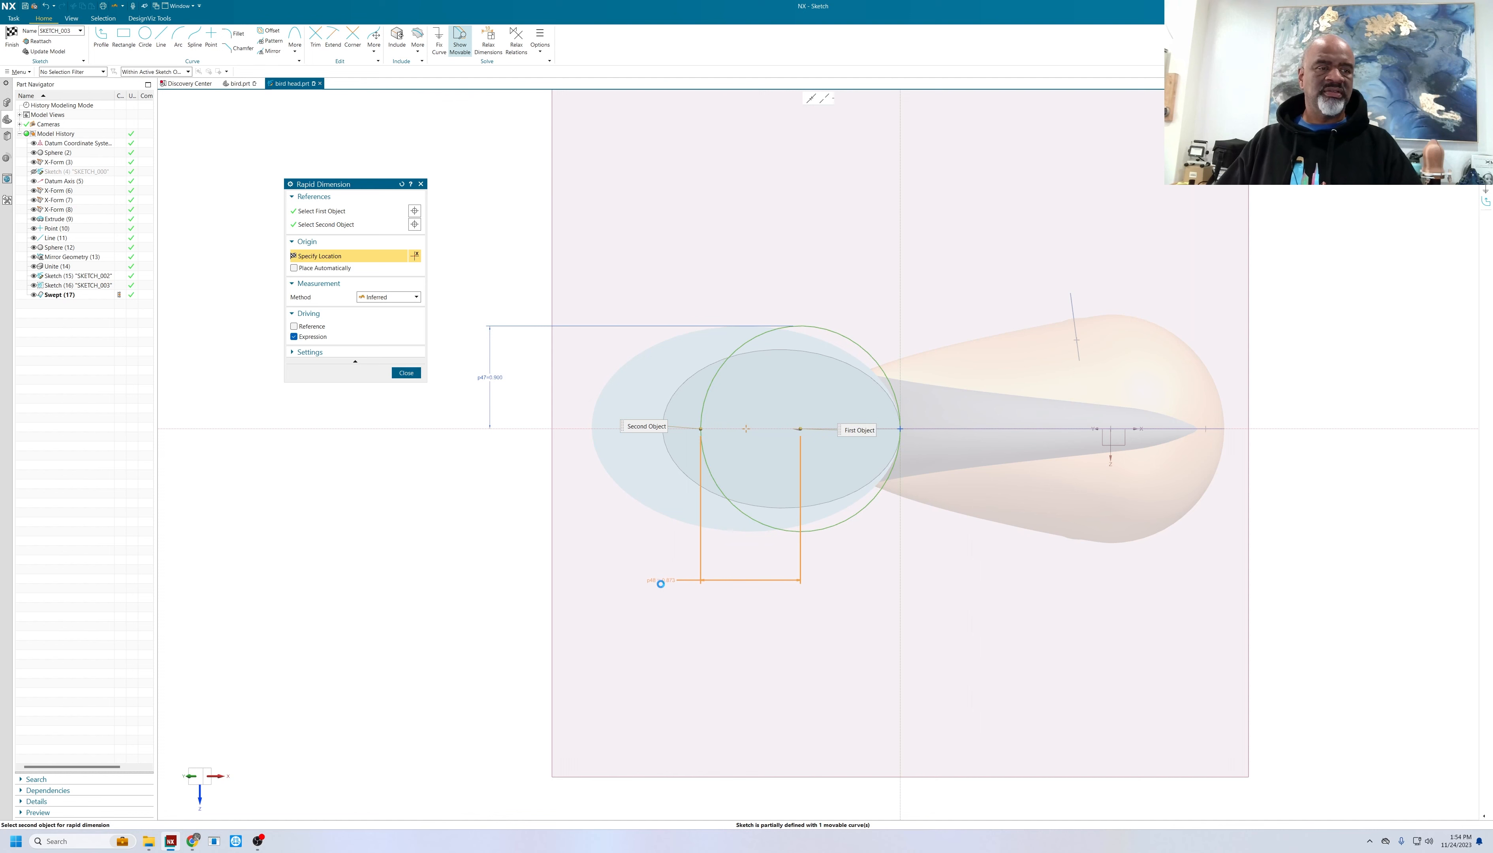
left_click(674, 610)
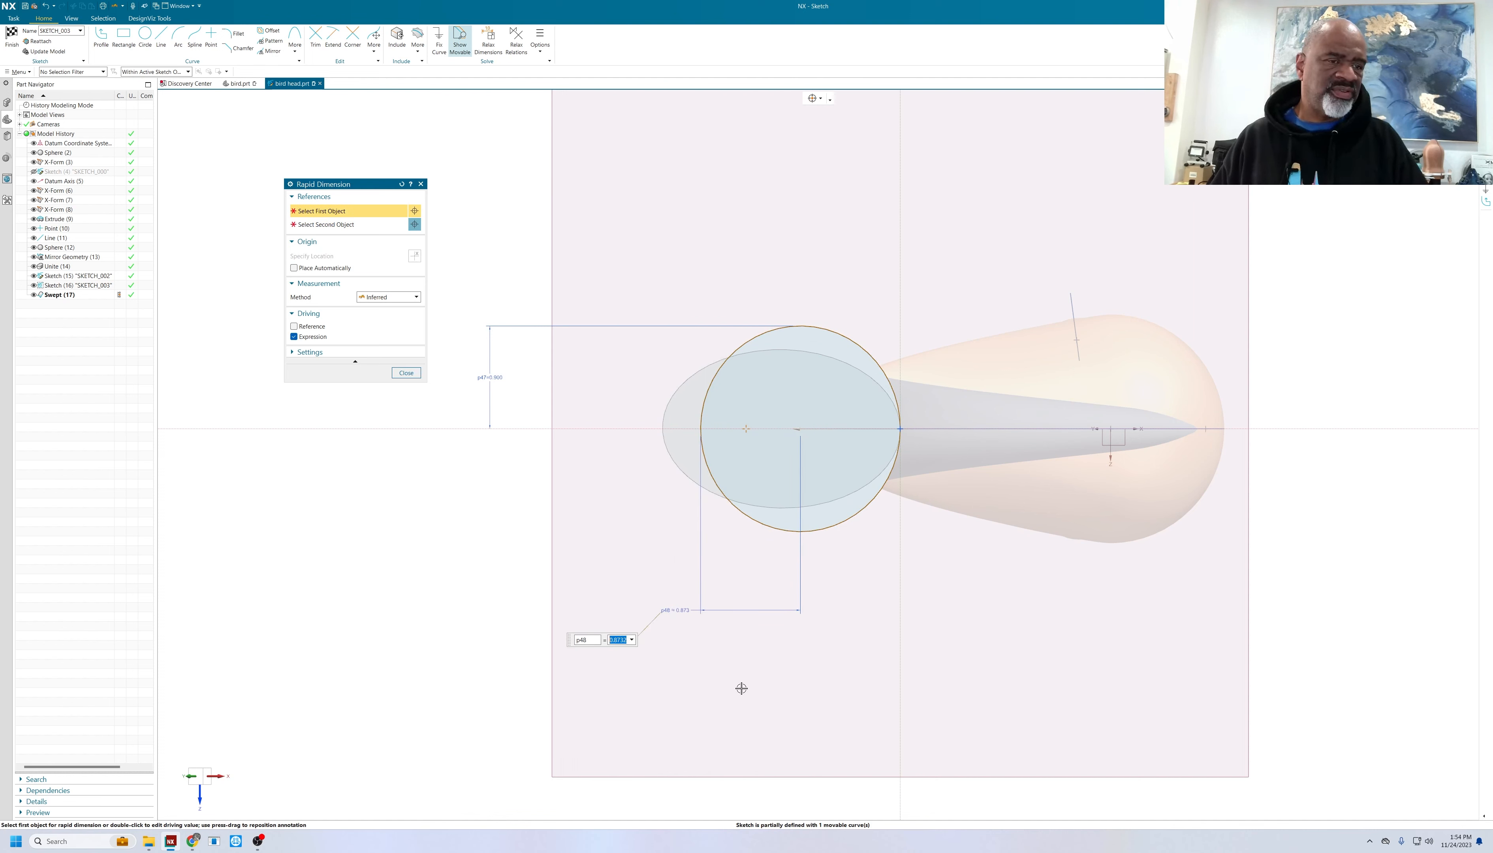
type("1.5")
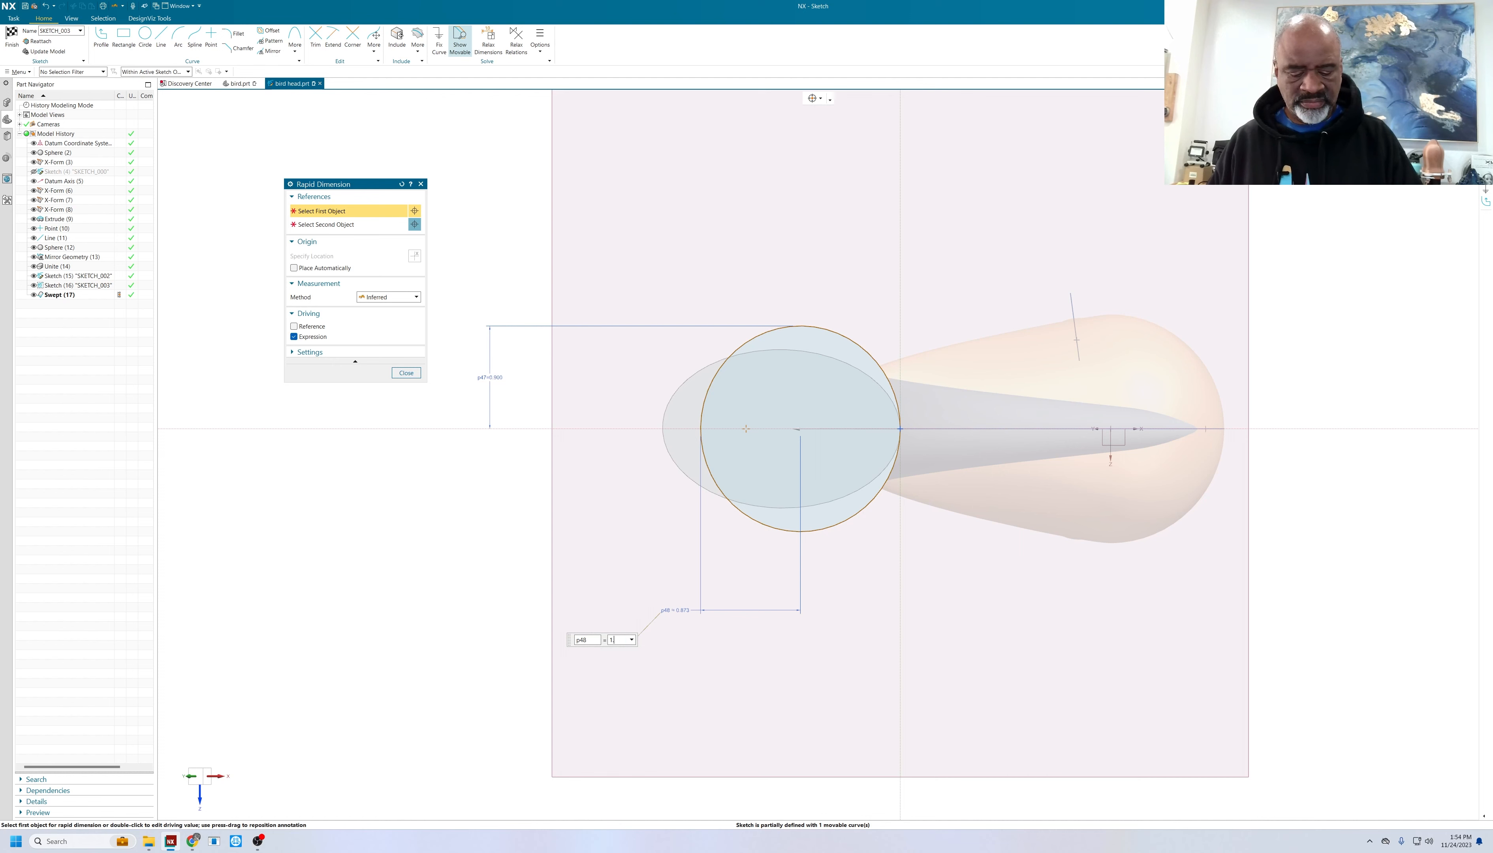
key("Return")
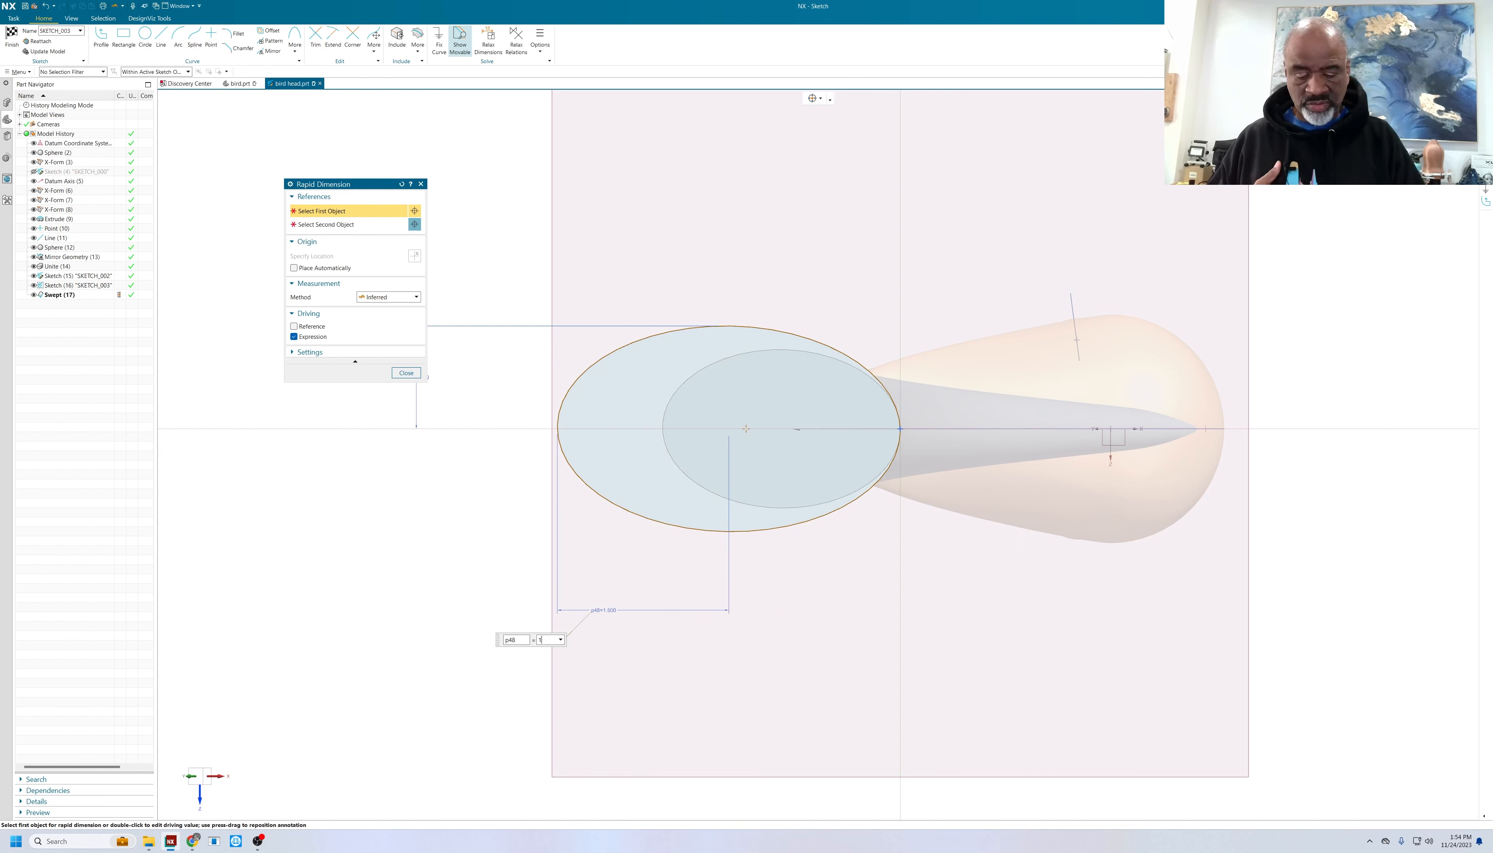
type("1.25")
key("Return")
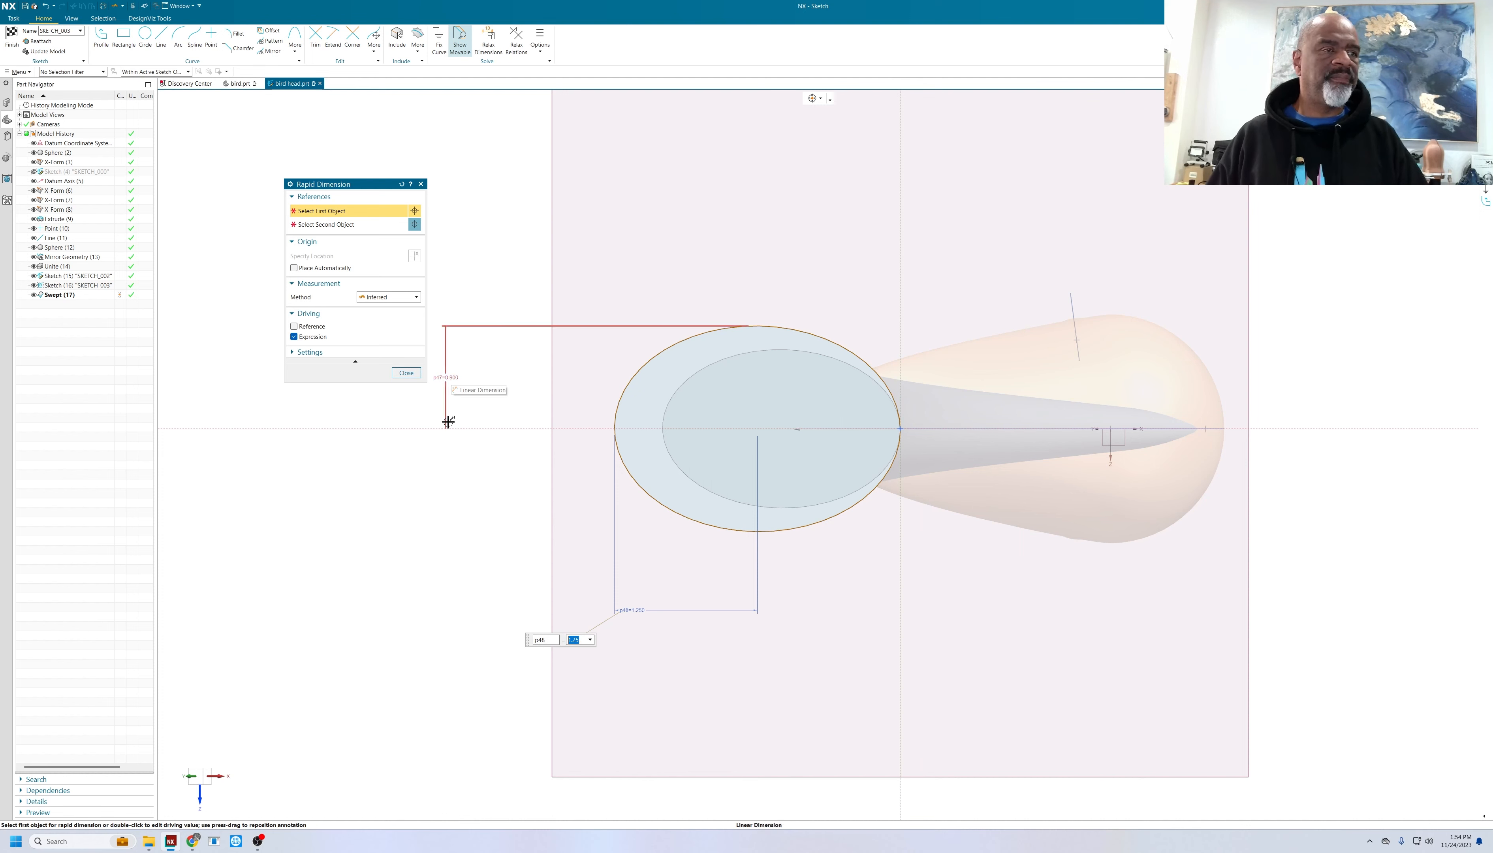
- Set the ellipse's half-height to 0.75 in and finish the profile sketch
double_click(445, 378)
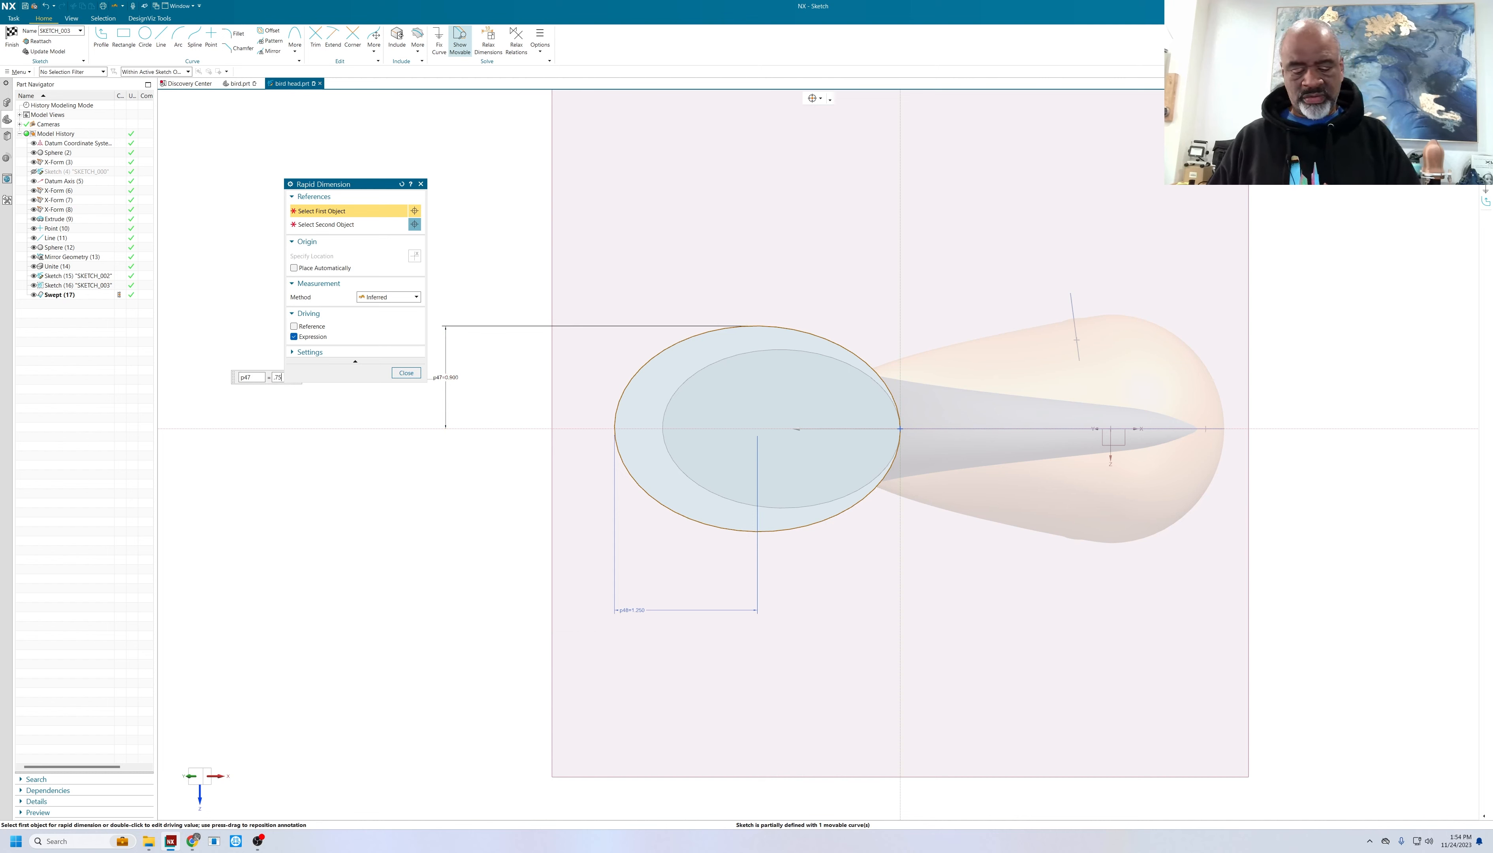
key("Return")
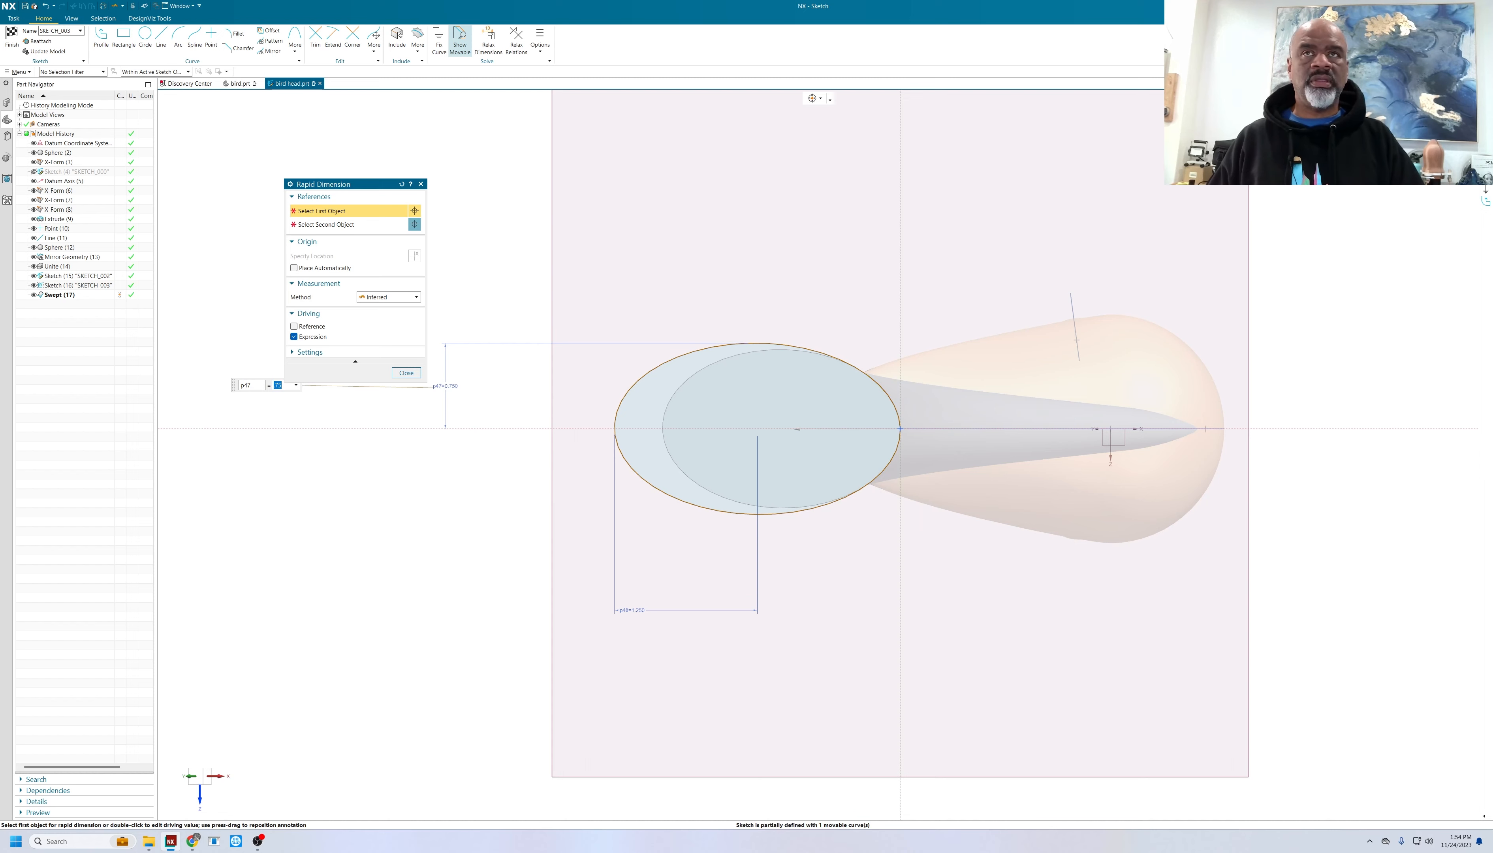
left_click(11, 35)
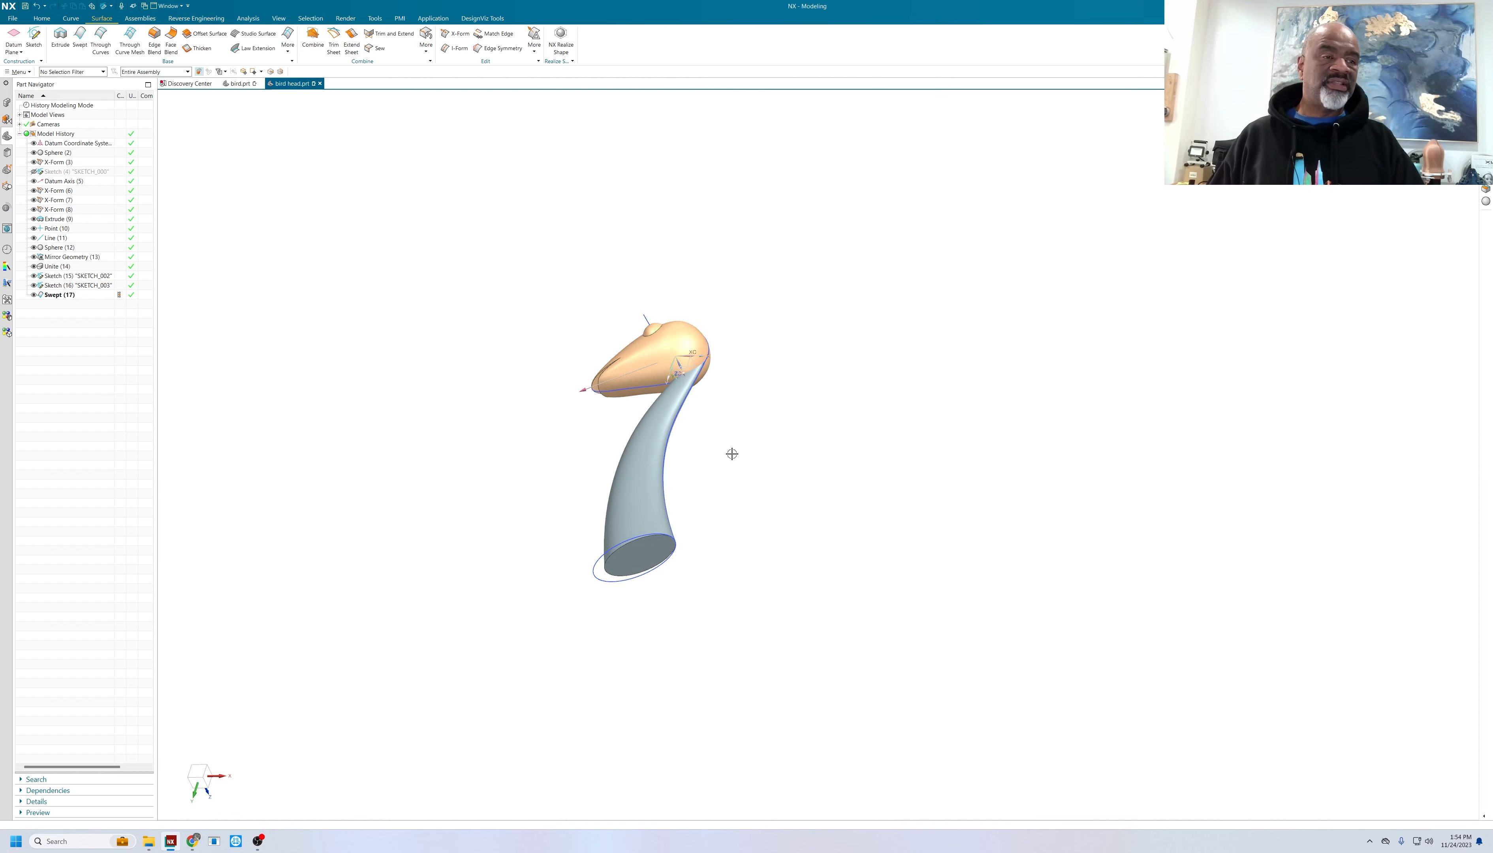
- Unite the swept neck with the turkey's head, using the head as the target body
mouse_move(732, 454)
middle_mouse_down()
mouse_move(663, 504)
mouse_move(601, 460)
mouse_move(737, 460)
mouse_move(726, 470)
middle_mouse_up()
scroll(670, 424, "up", 5)
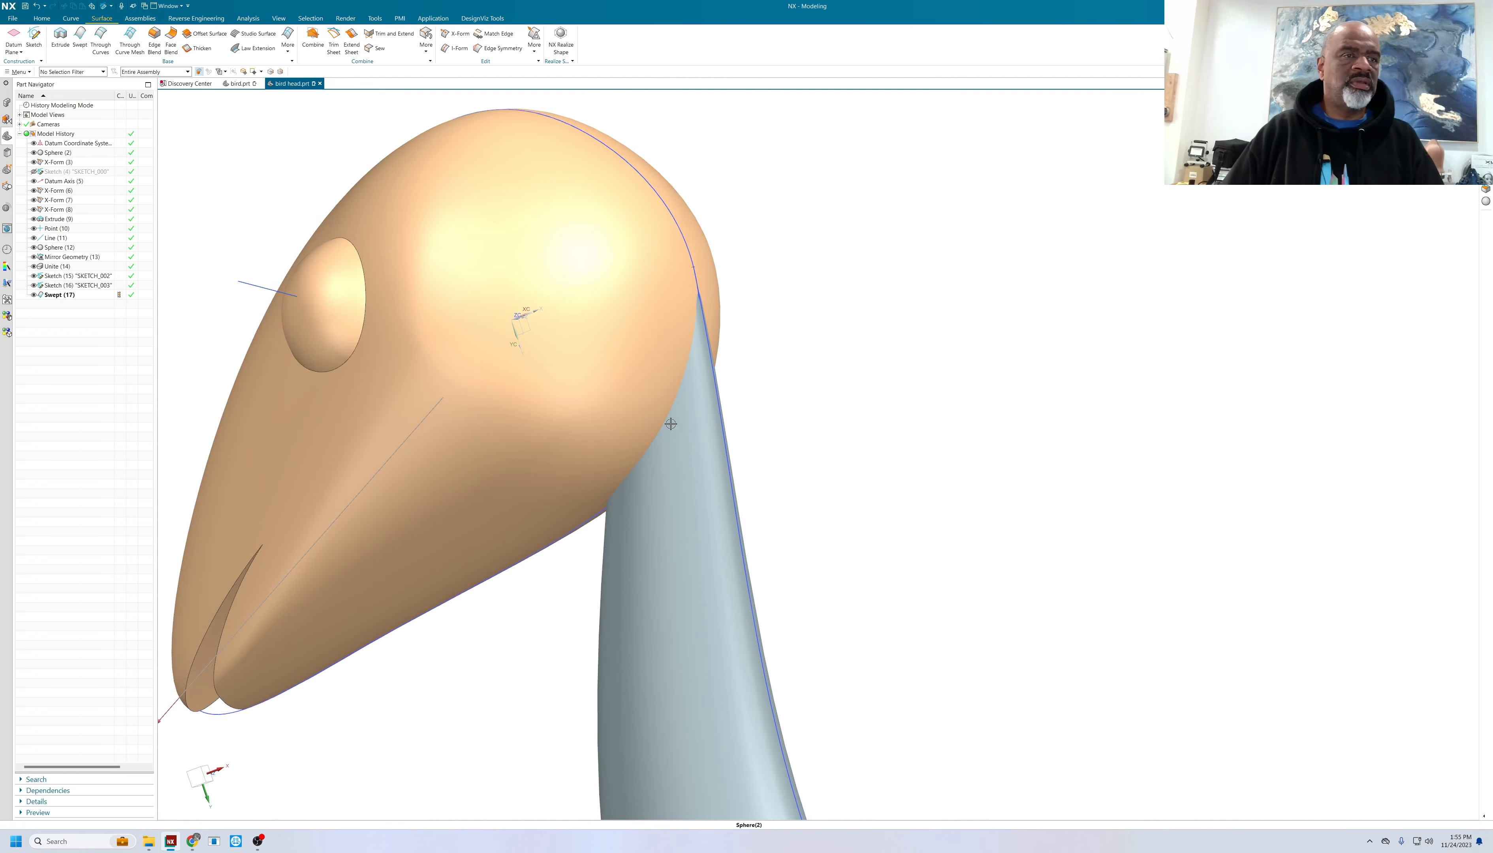
middle_click_drag(688, 393, 677, 403)
scroll(741, 395, "down", 3)
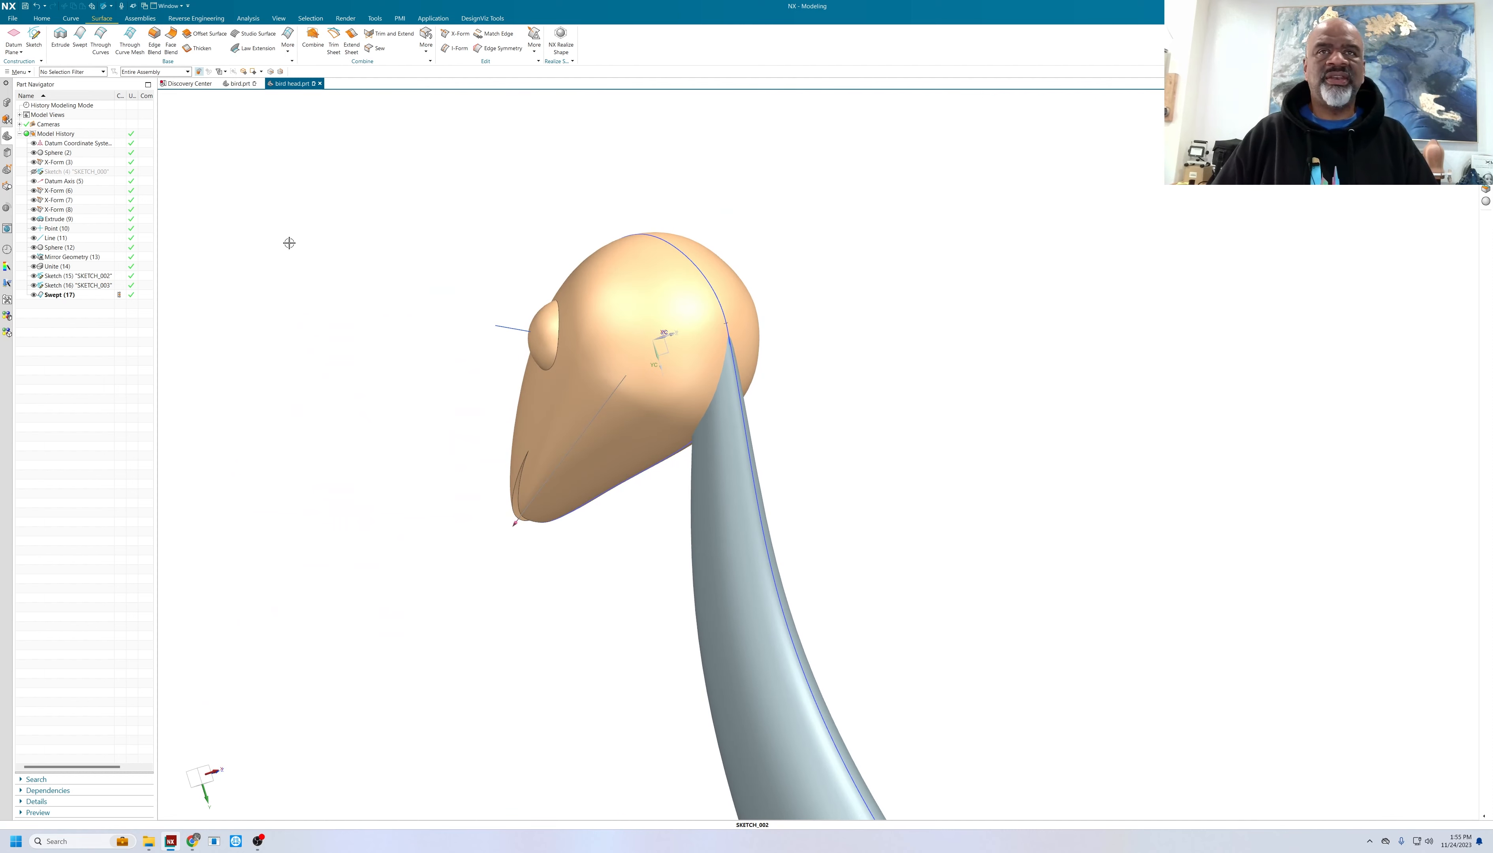
left_click(42, 18)
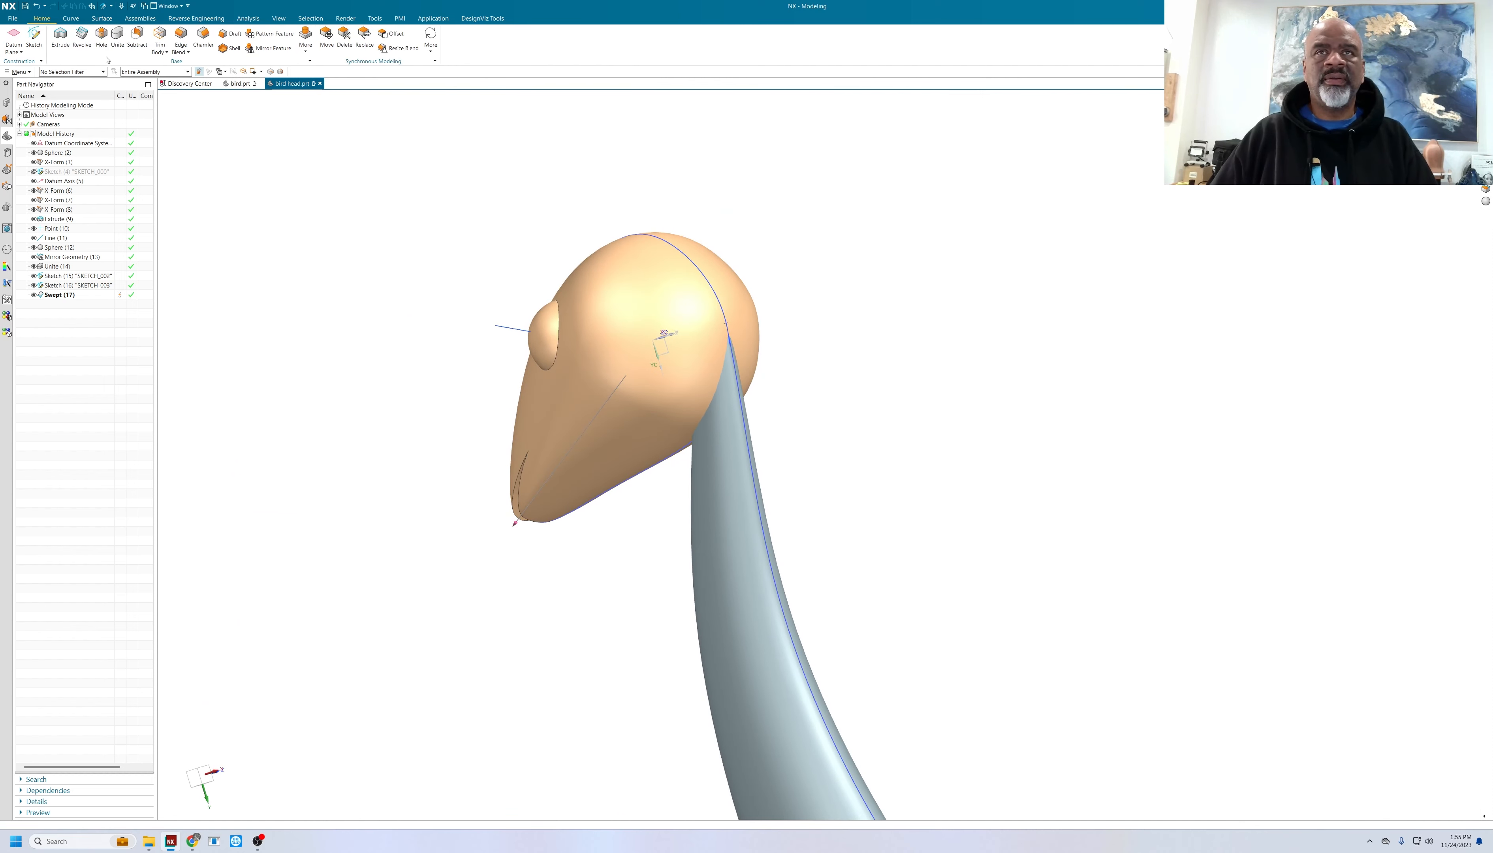
left_click(118, 35)
left_click(714, 301)
left_click(726, 406)
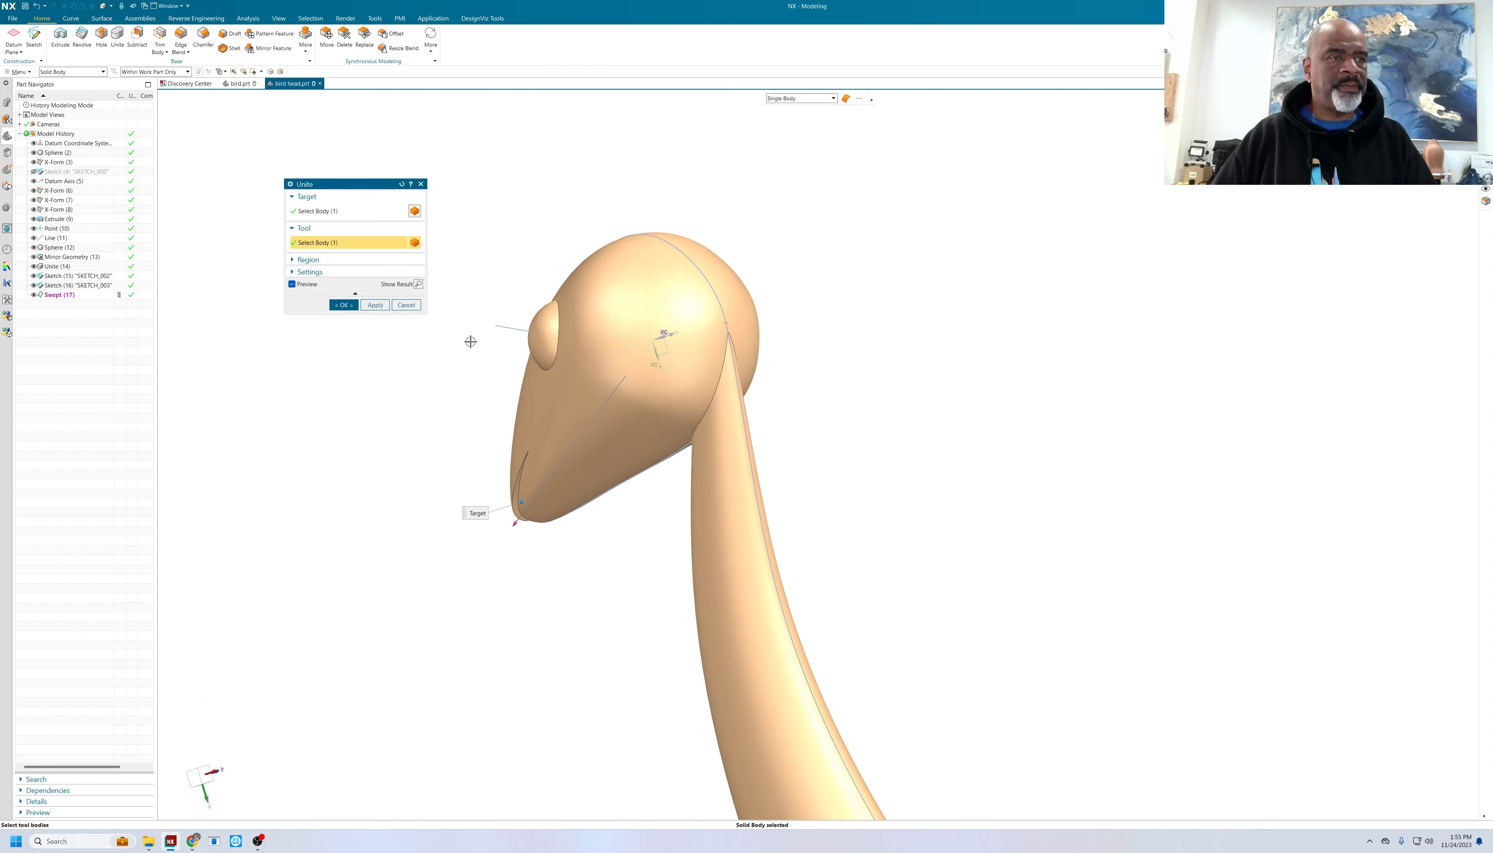
left_click(344, 305)
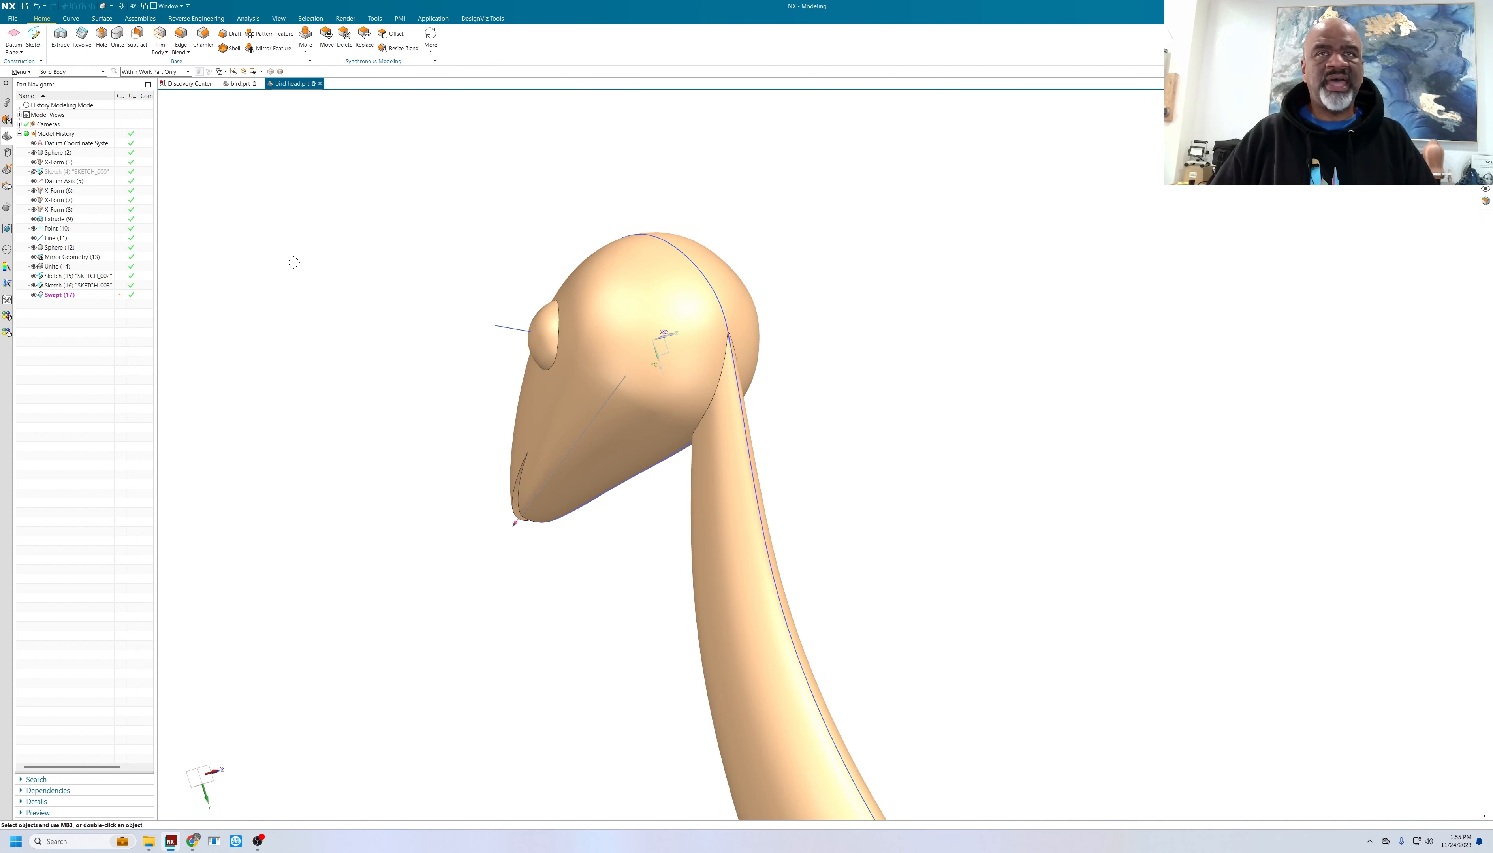
- Blend the edge where the neck meets the head with a 0.2 in radius
left_click(181, 37)
left_click(719, 378)
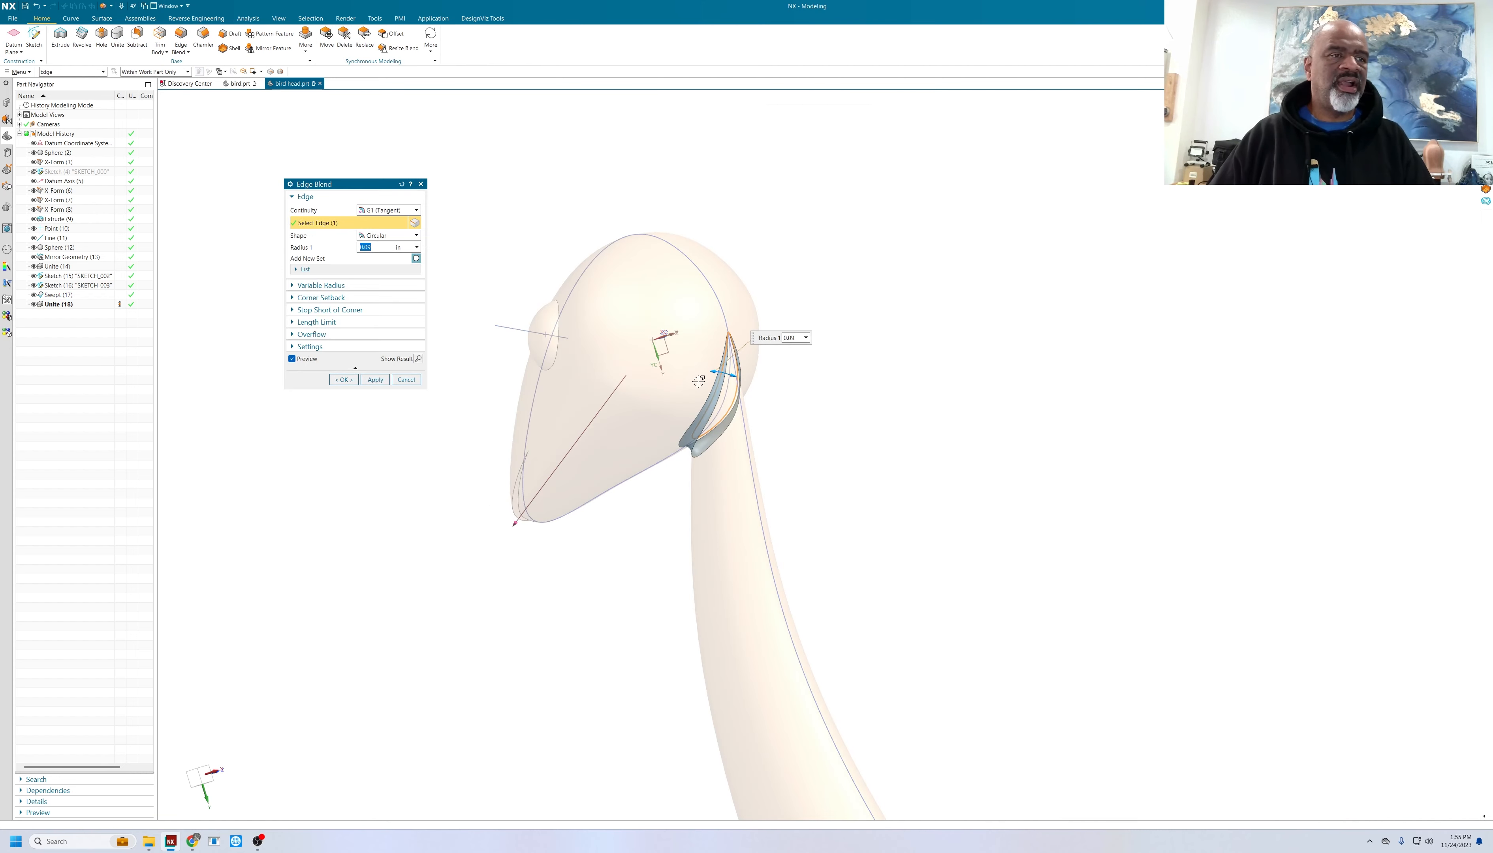
type("0.2")
key("Return")
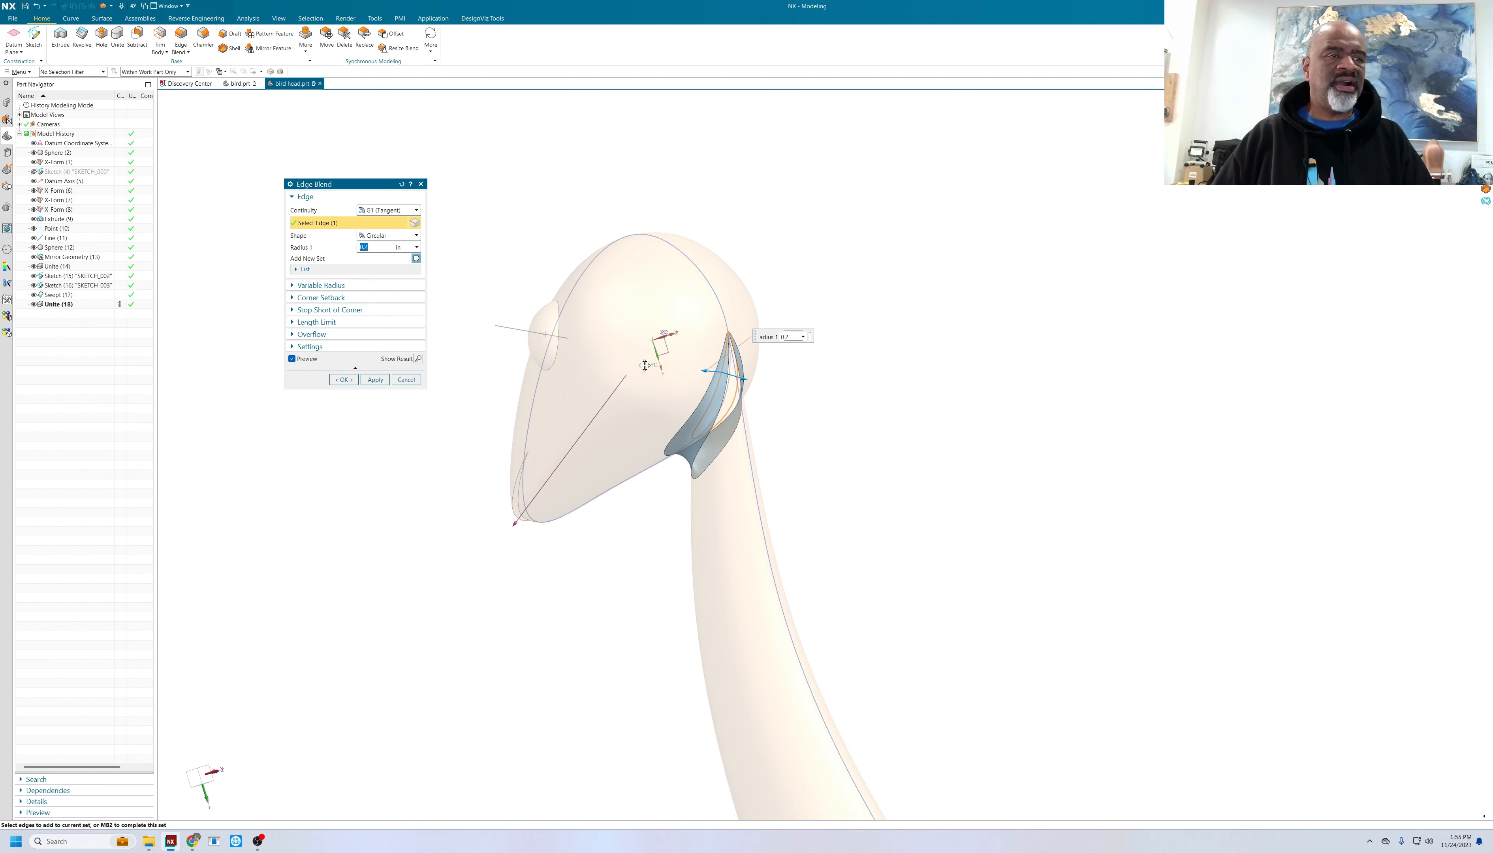
left_click(344, 379)
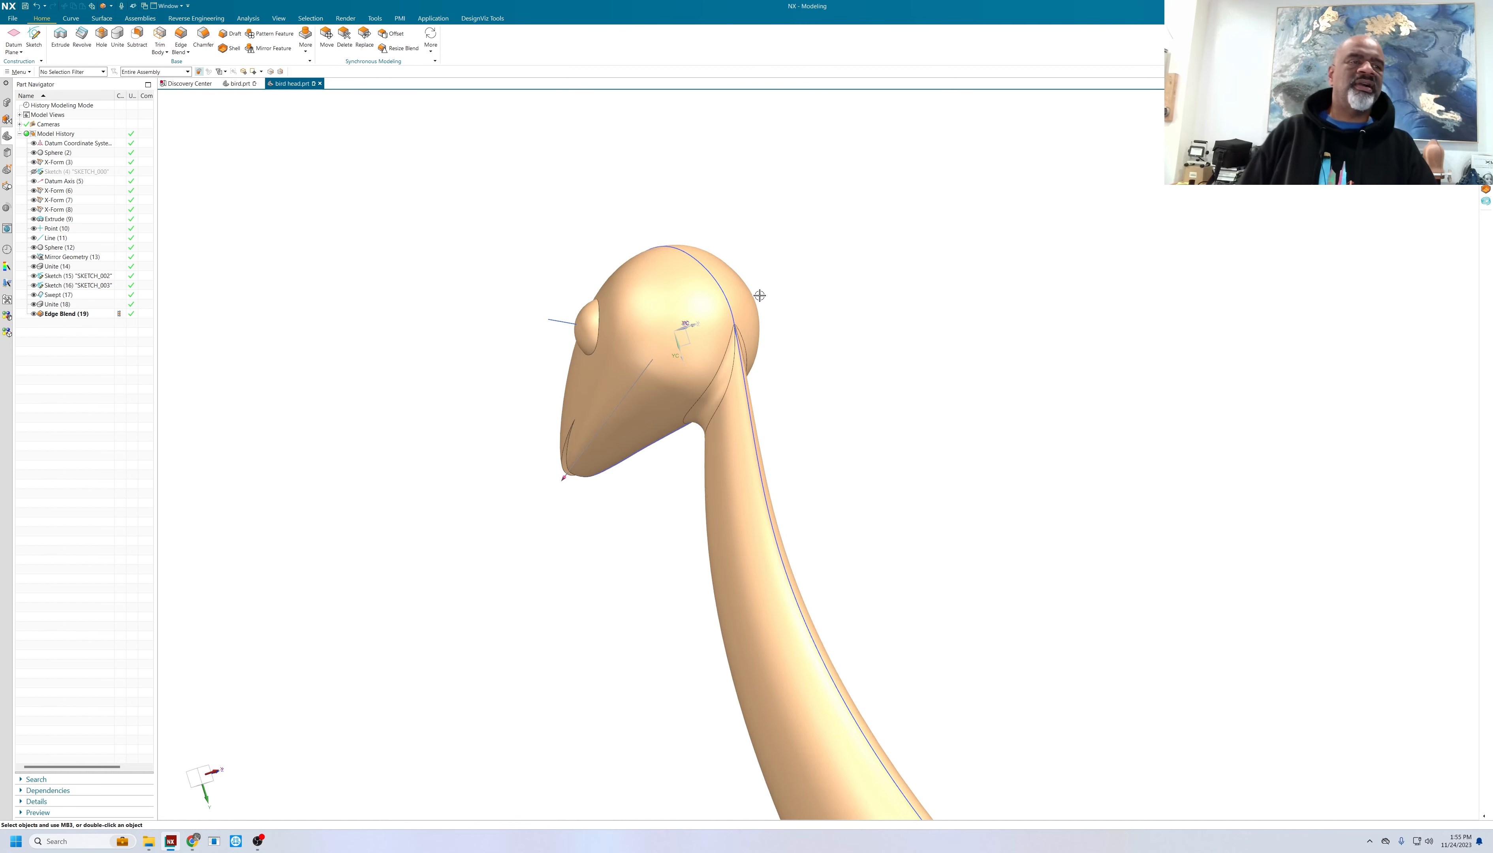
- Inspect the blended head and neck, and examine the complete turkey in bird.prt
scroll(759, 295, "down", 5)
middle_click_drag(800, 324, 829, 410)
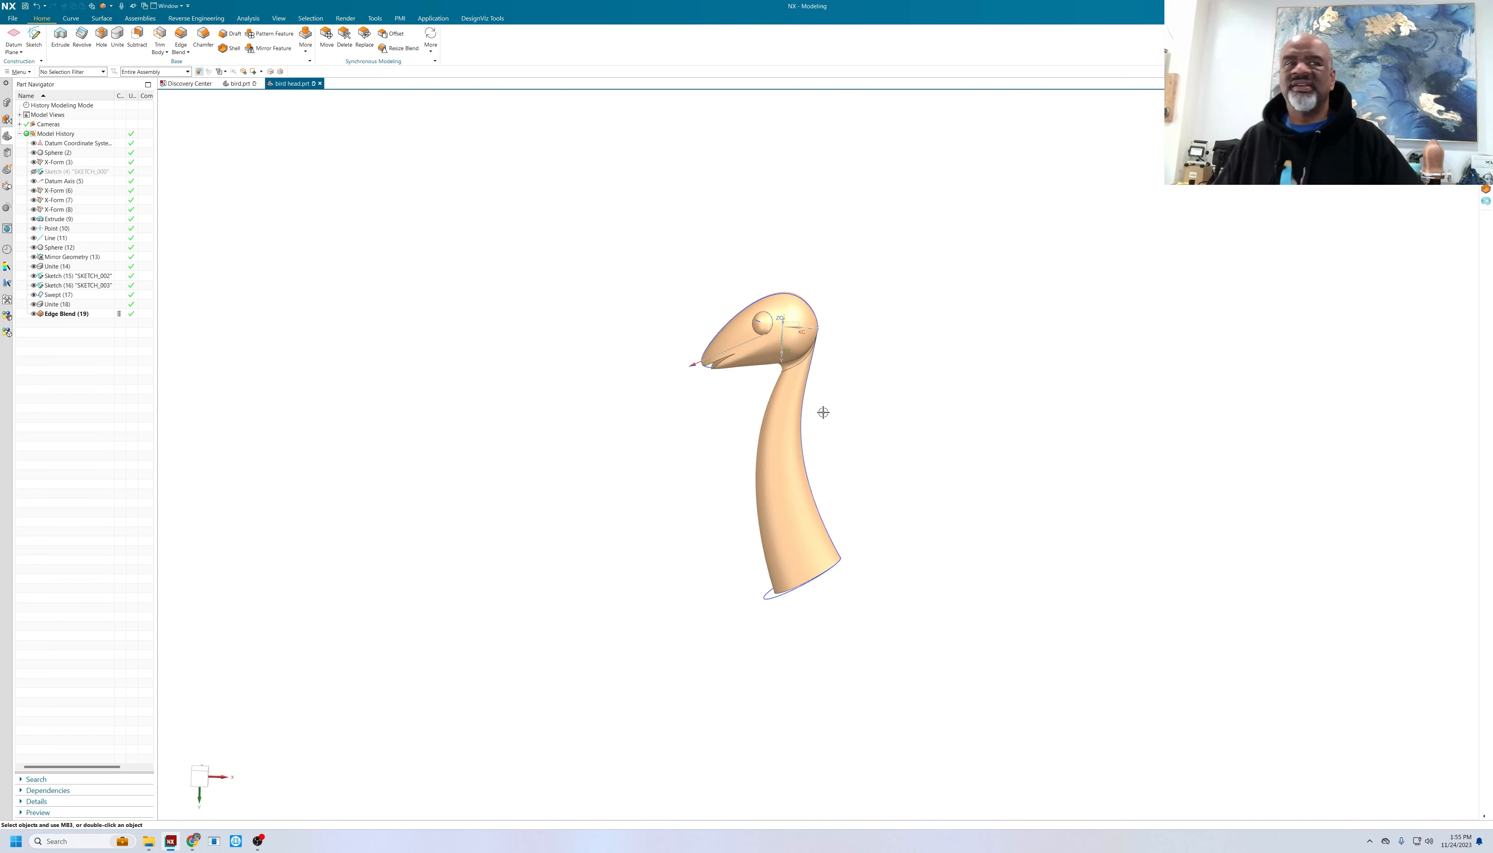
scroll(850, 367, "up", 5)
middle_click_drag(858, 354, 736, 391, "shift")
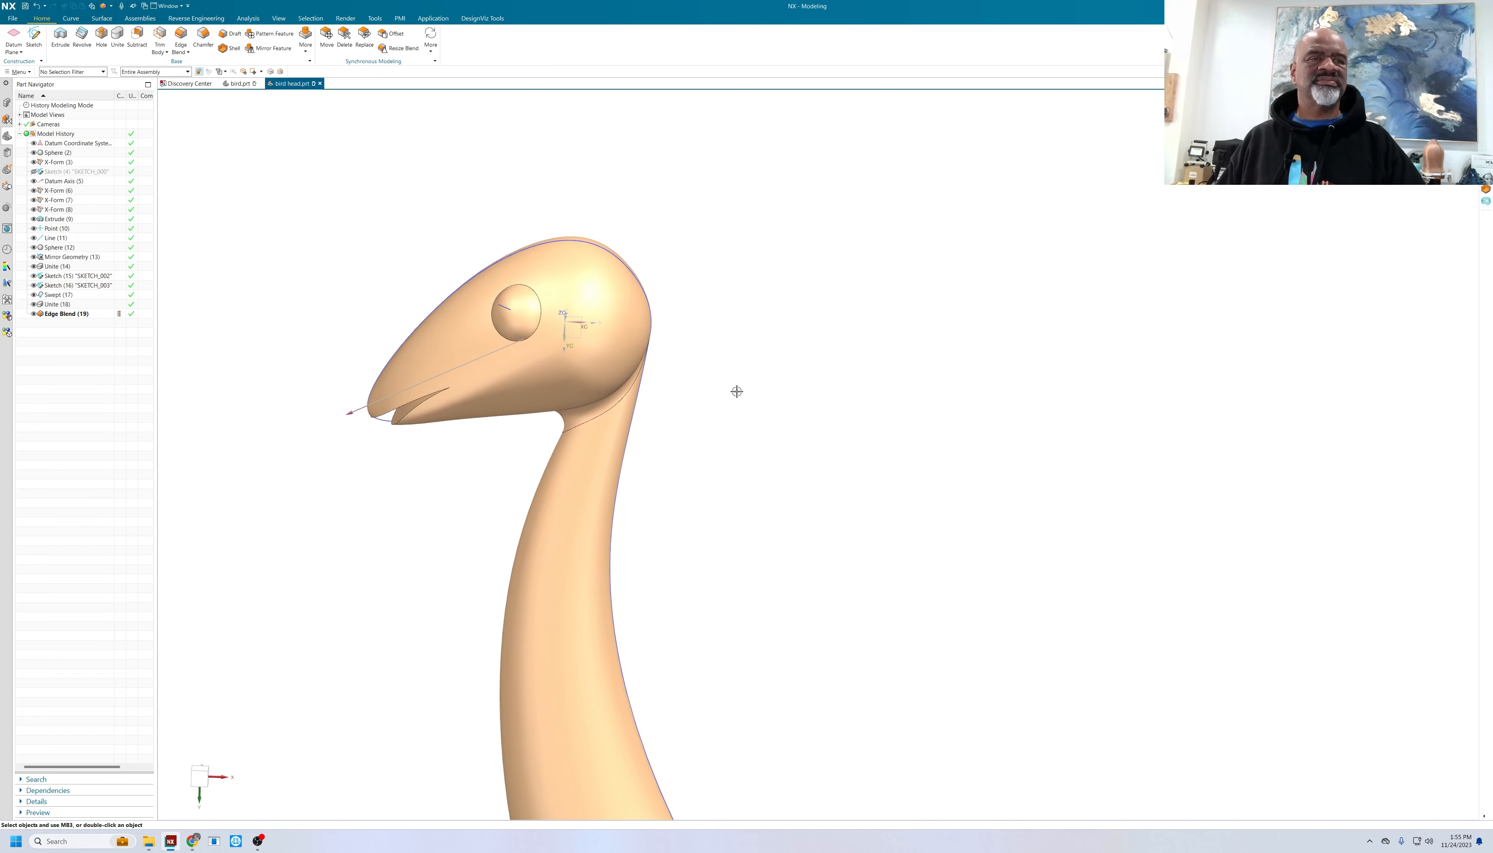
middle_click_drag(708, 182, 551, 237)
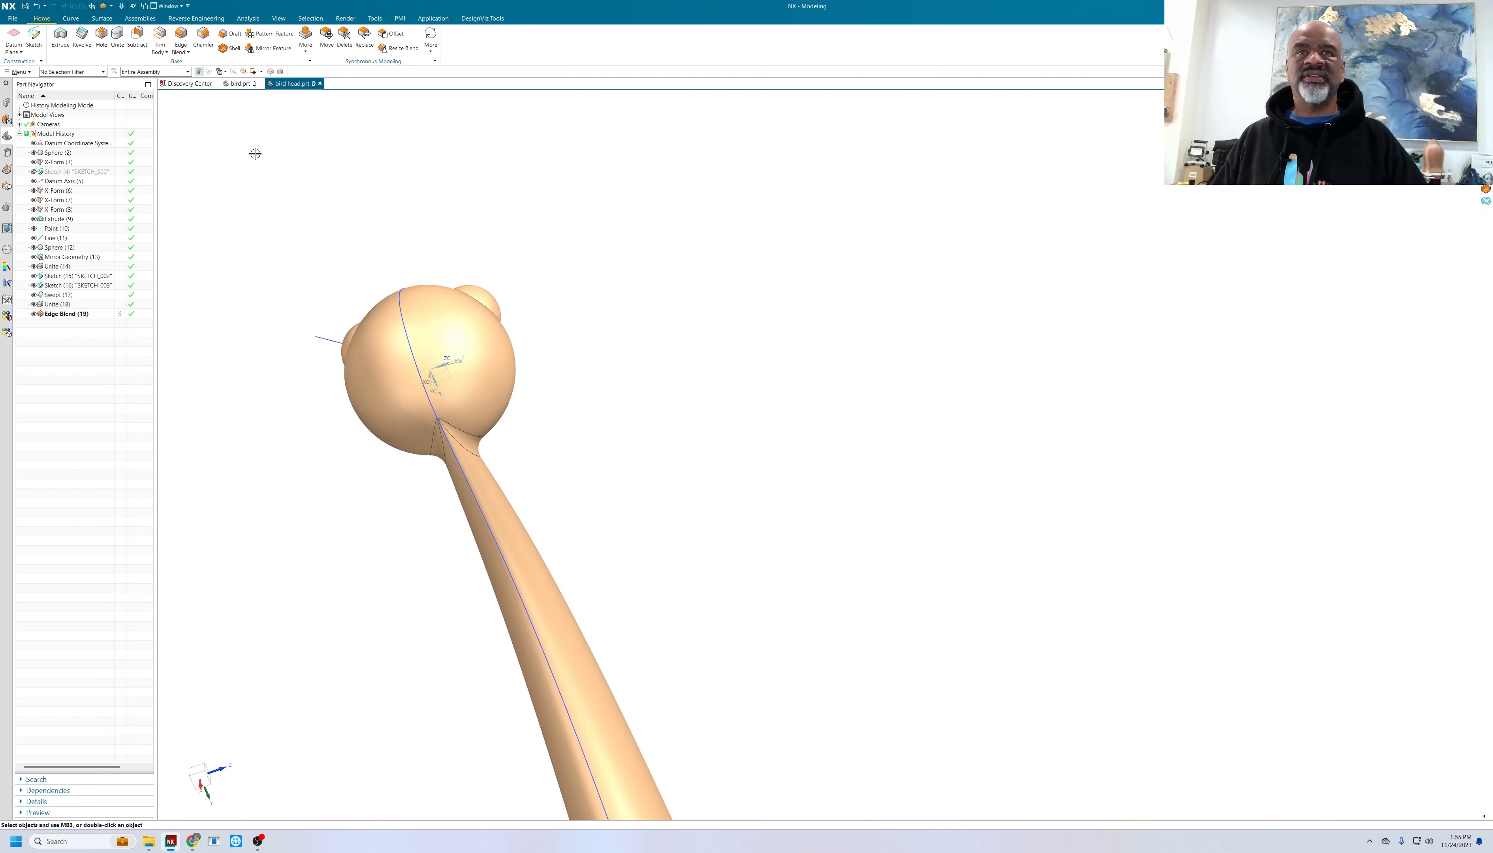
left_click(239, 84)
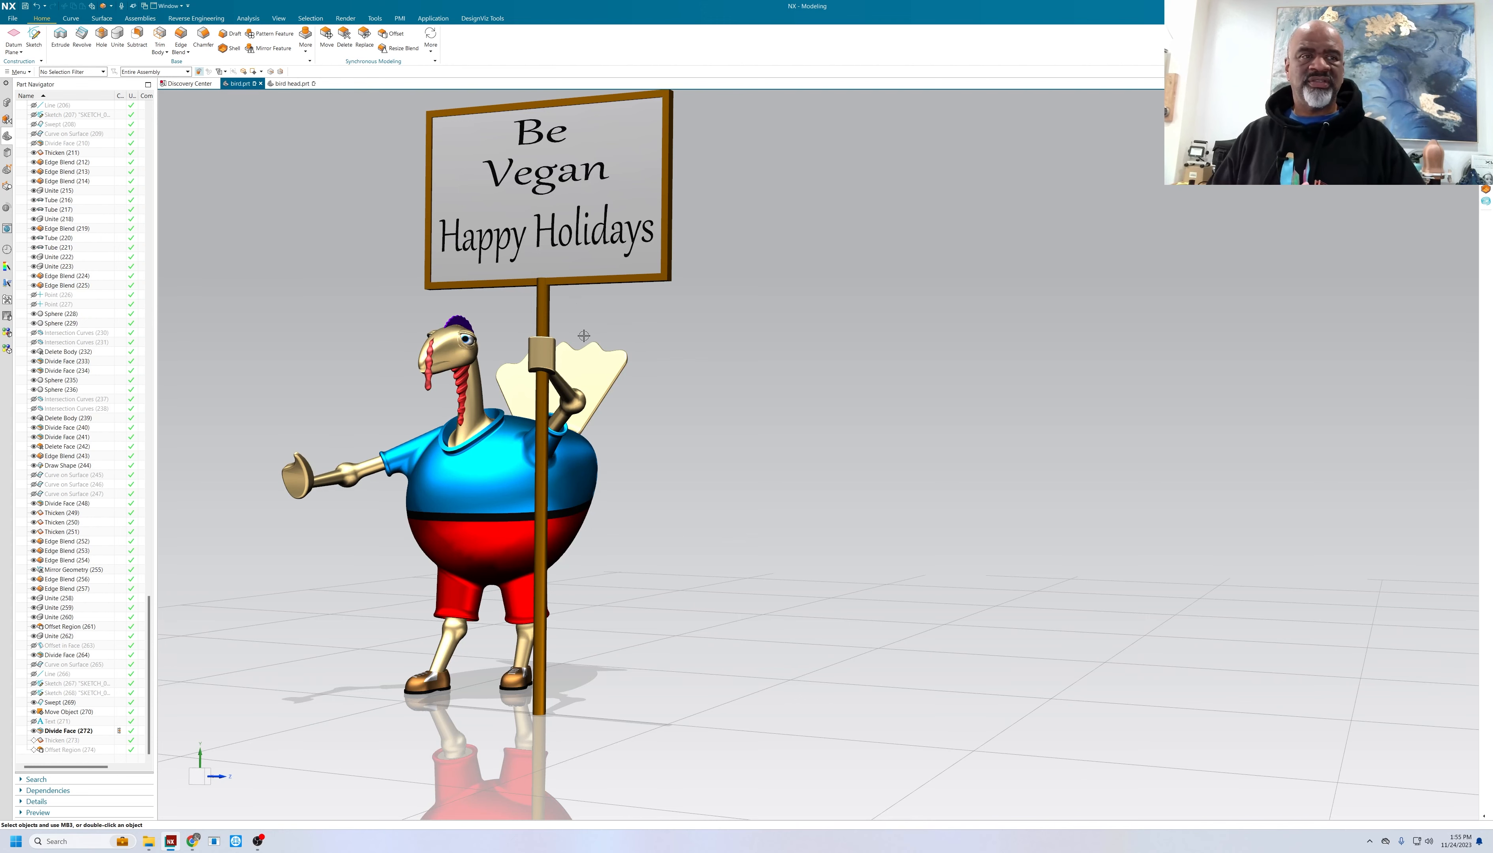
middle_click_drag(628, 407, 692, 409)
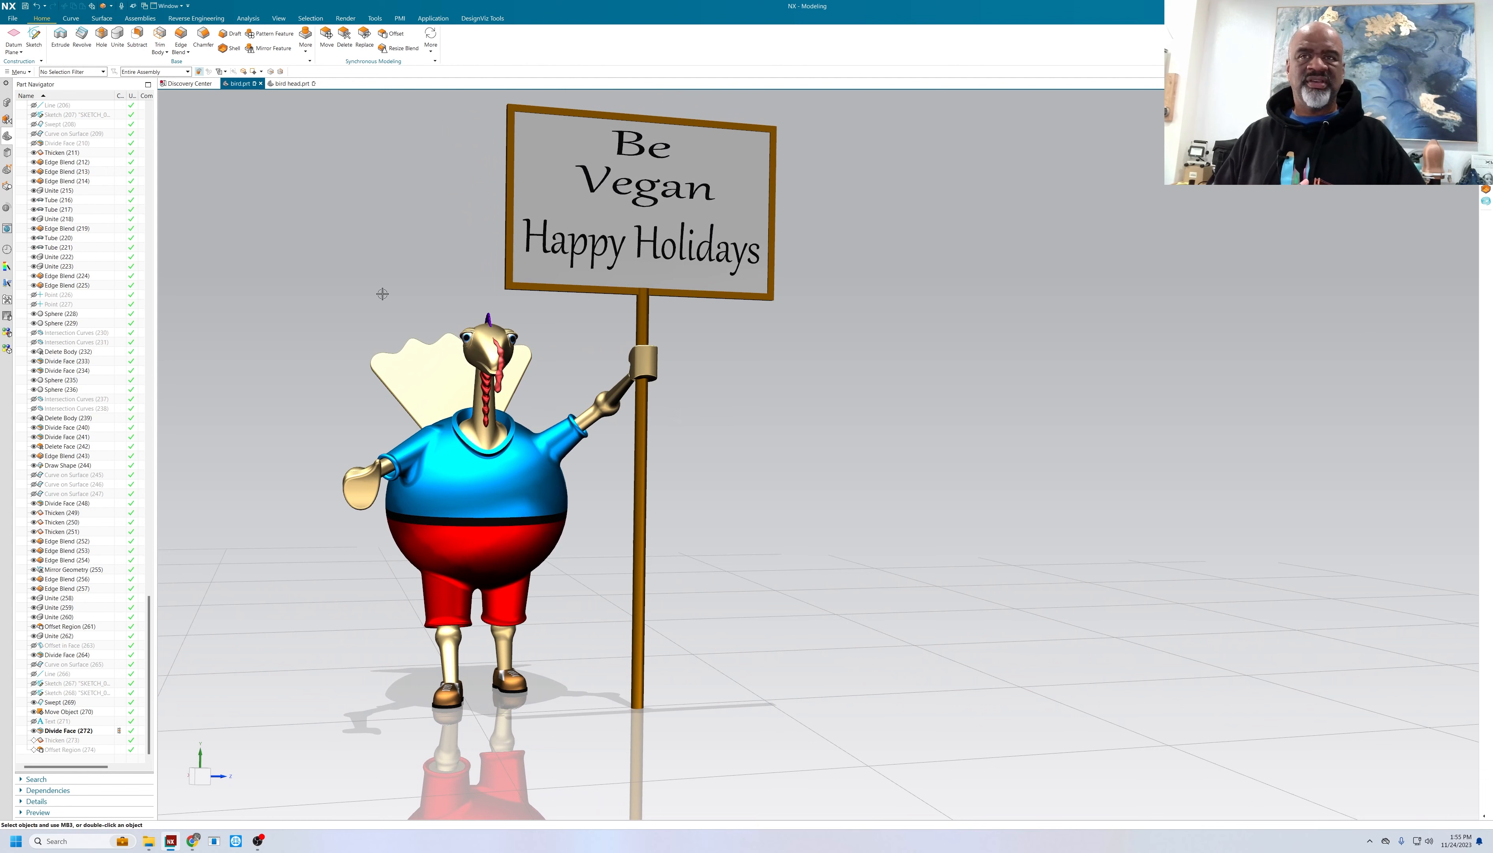
- Hide the two Sneaker components in the bird assembly and show them again
left_click(7, 120)
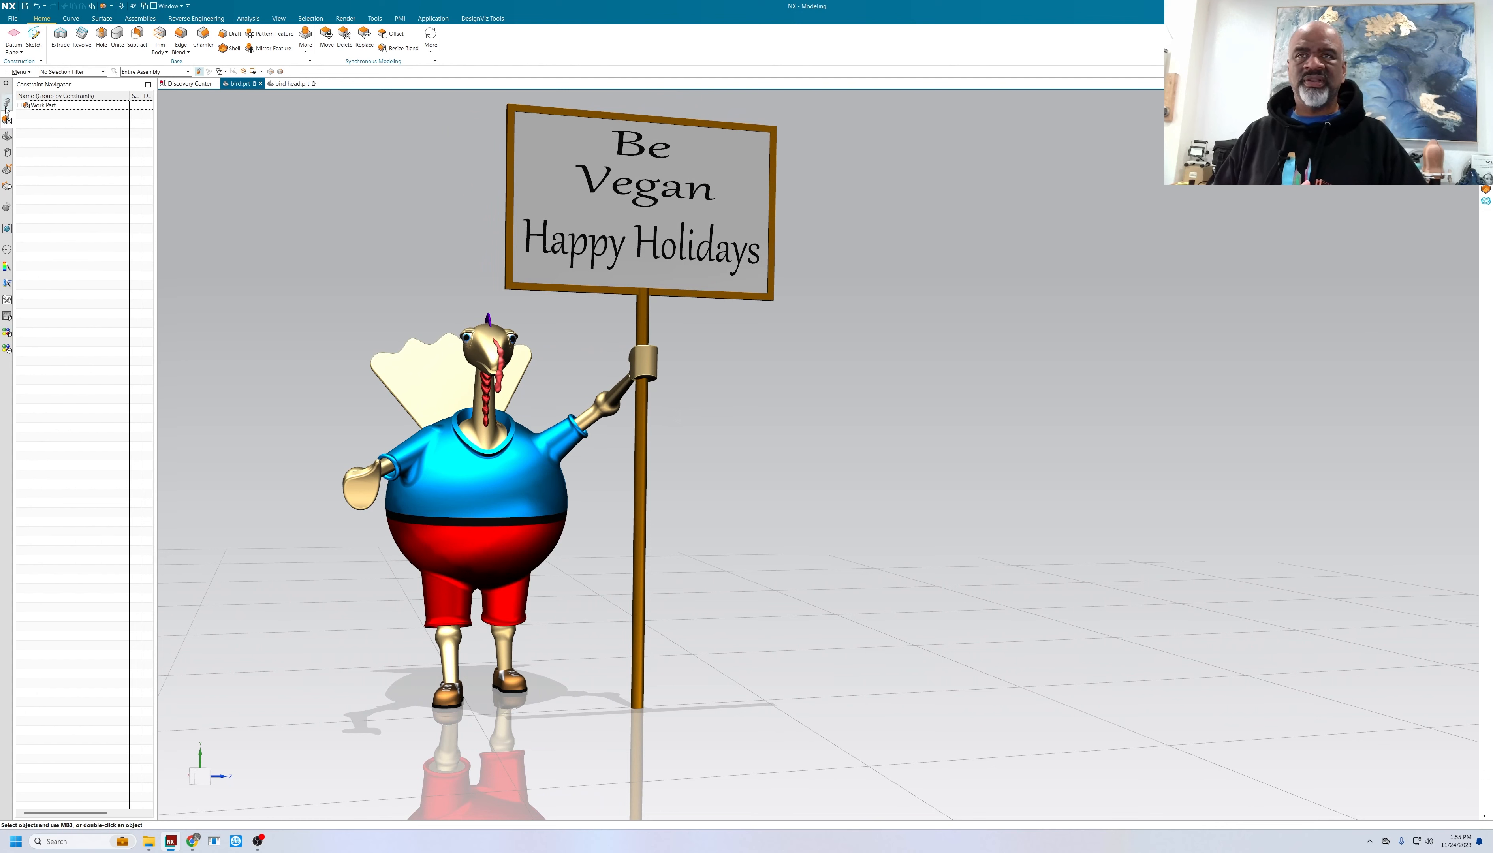
left_click(7, 105)
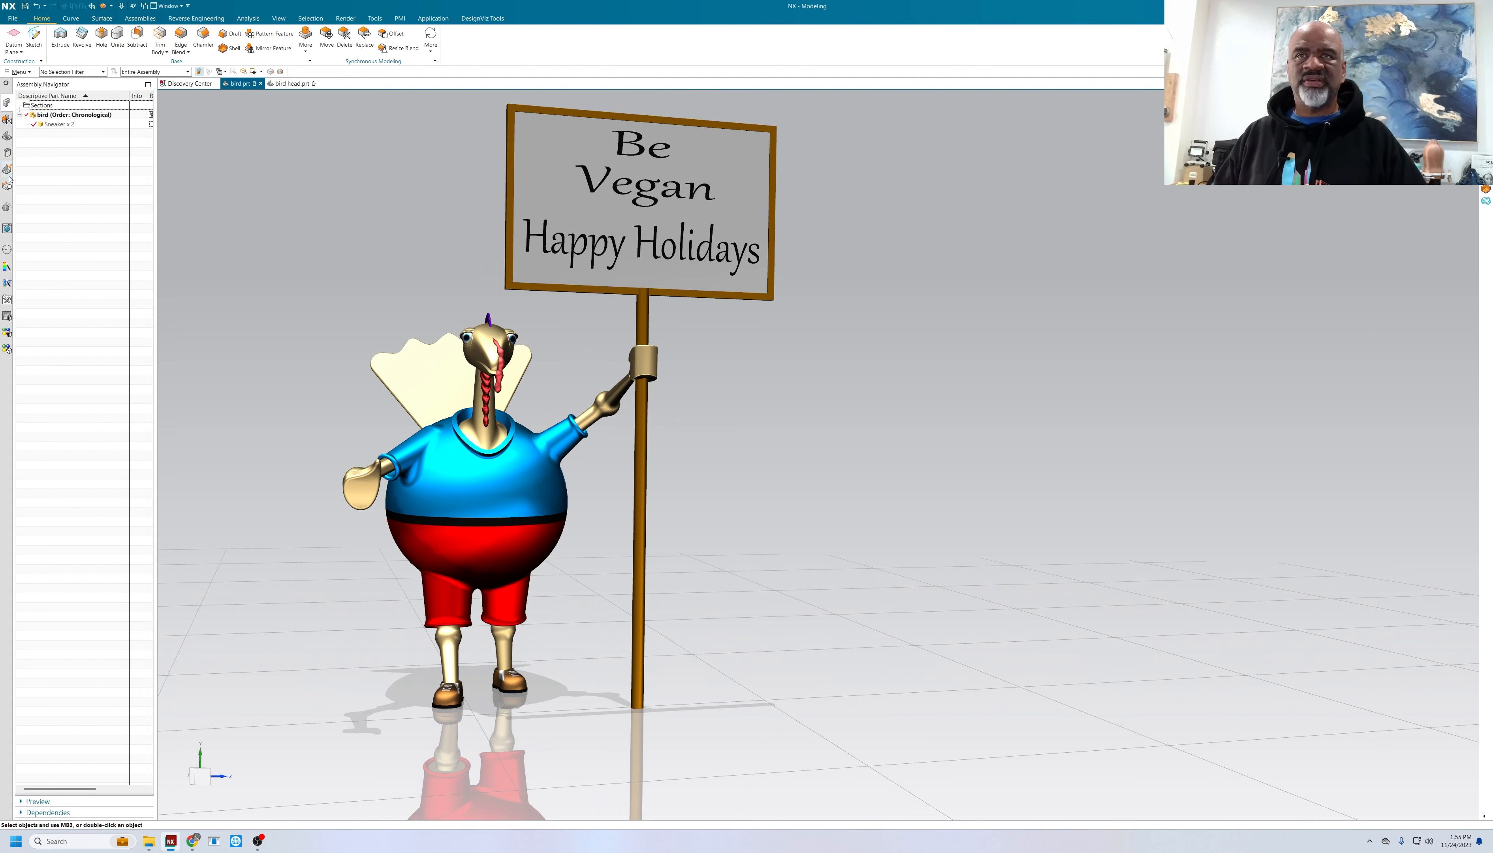
left_click(59, 124)
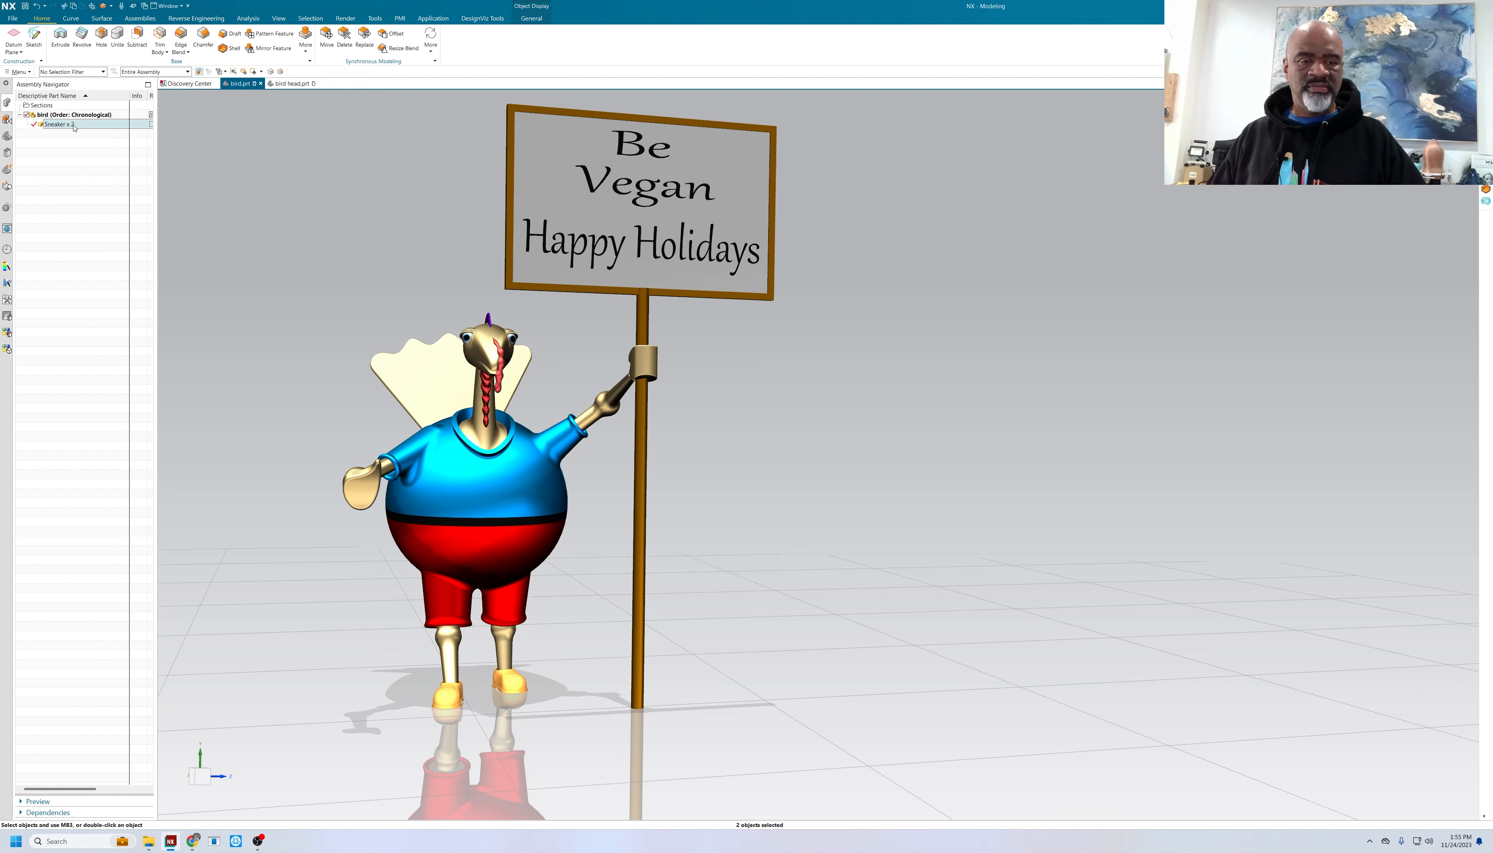
left_click(34, 125)
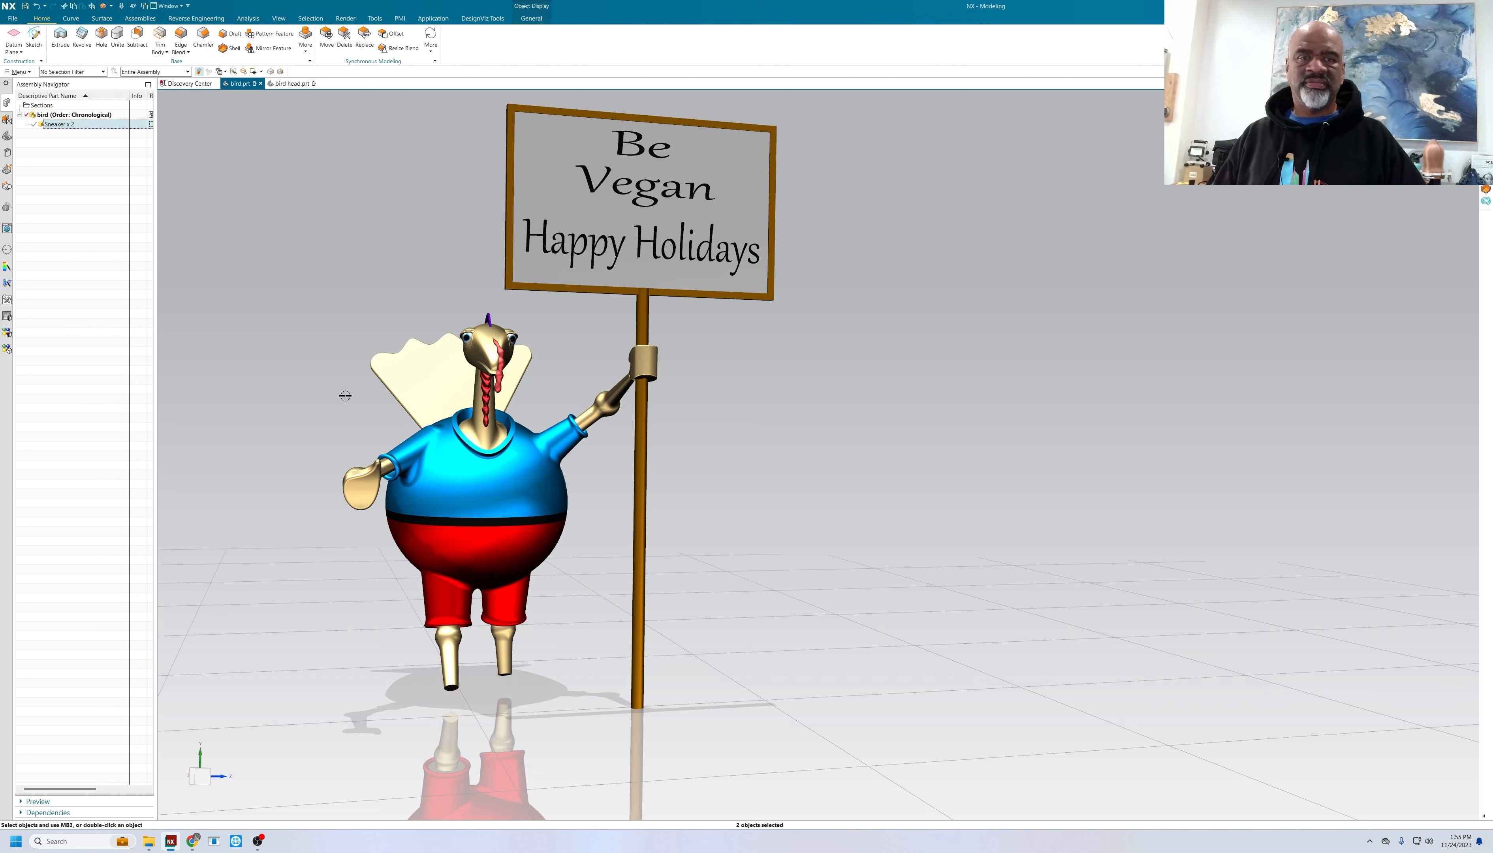
key("Escape")
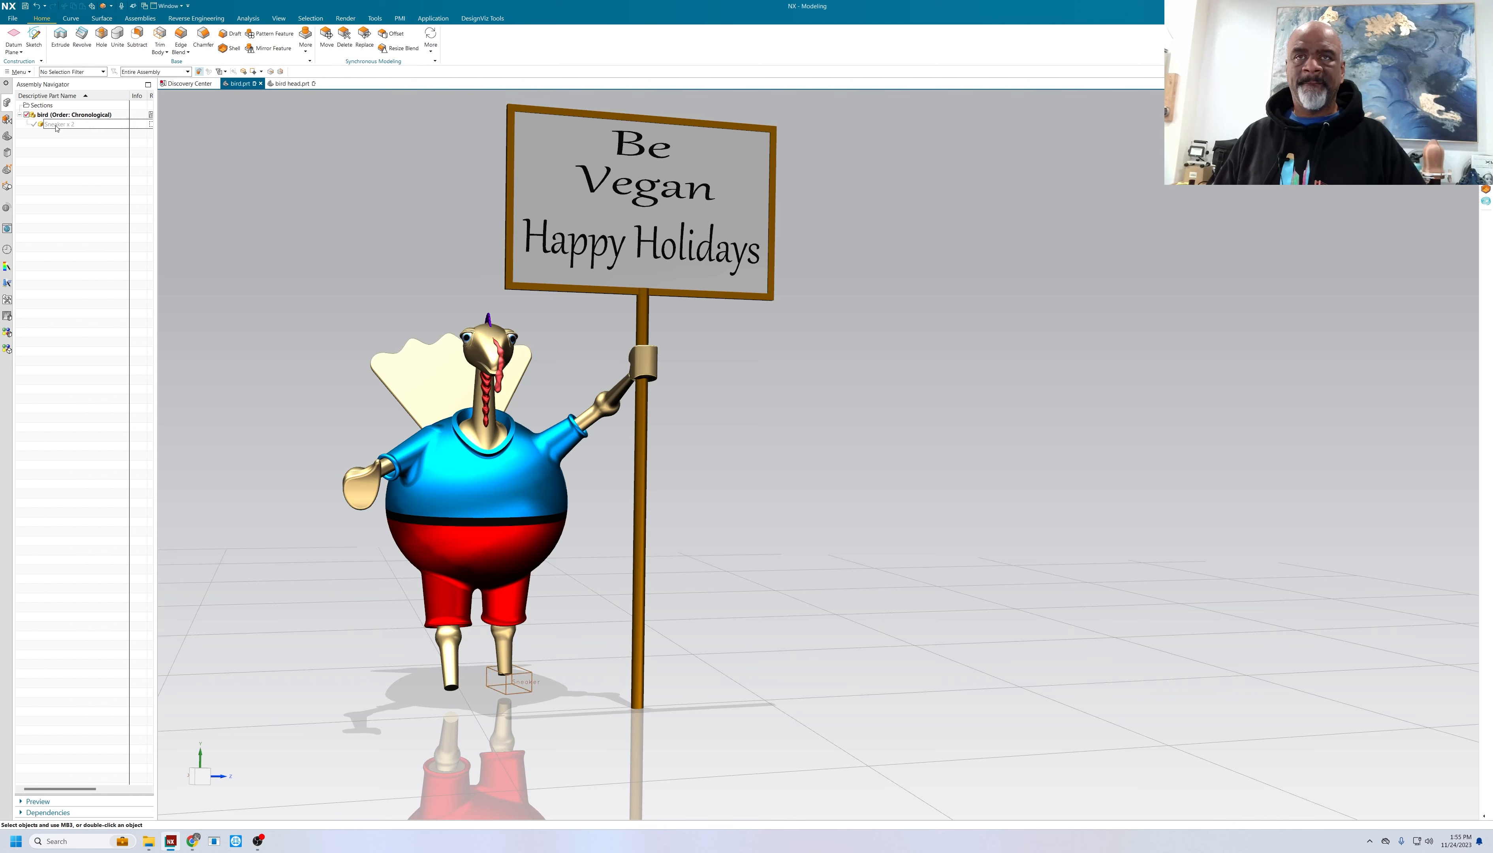
left_click(34, 125)
- Open the Sneaker component in its own window and examine the shoe and its model history
right_click(57, 124)
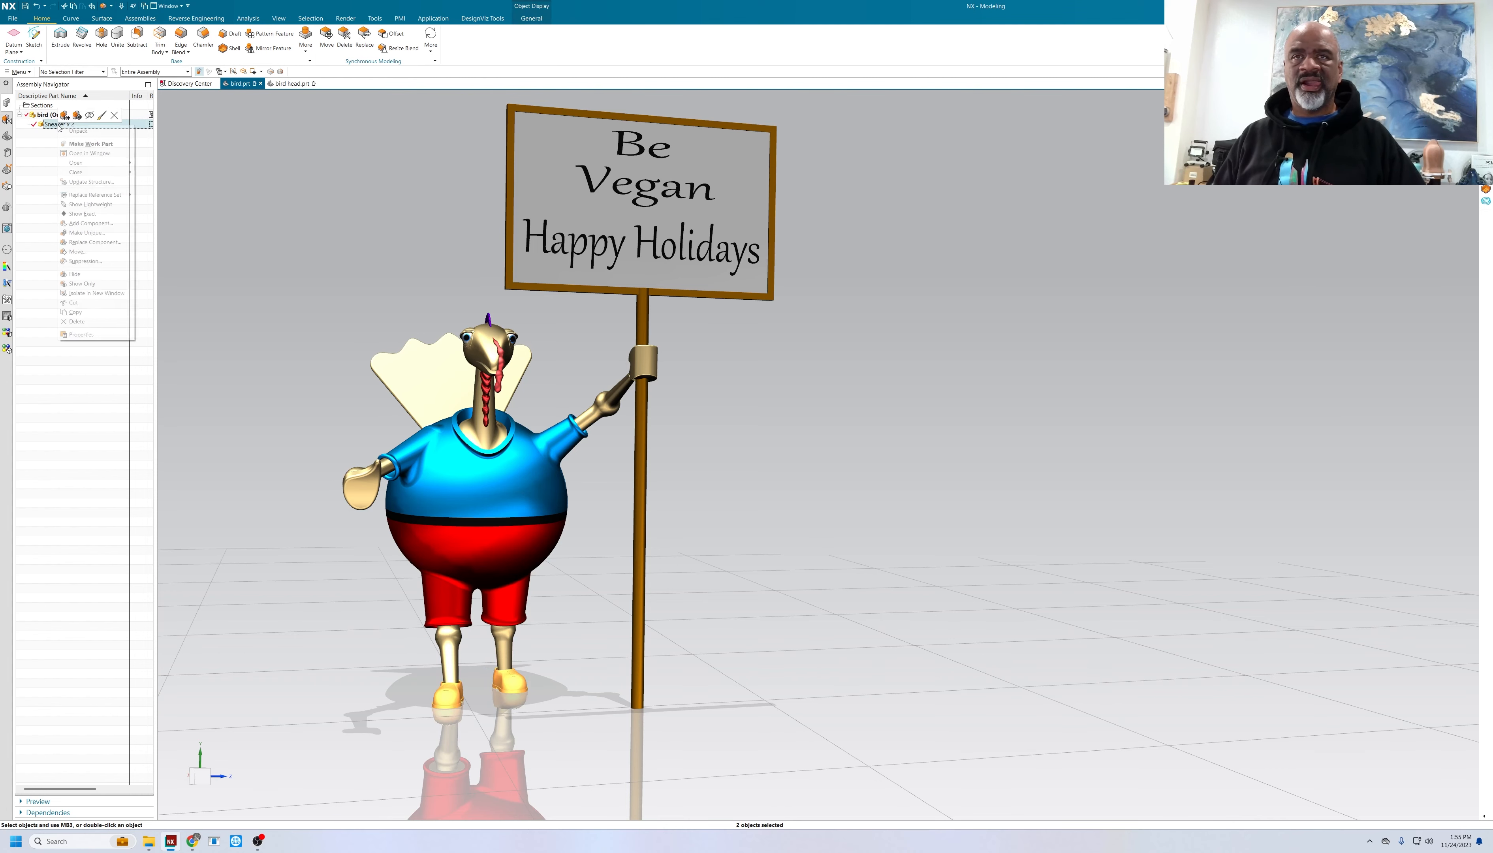
left_click(79, 154)
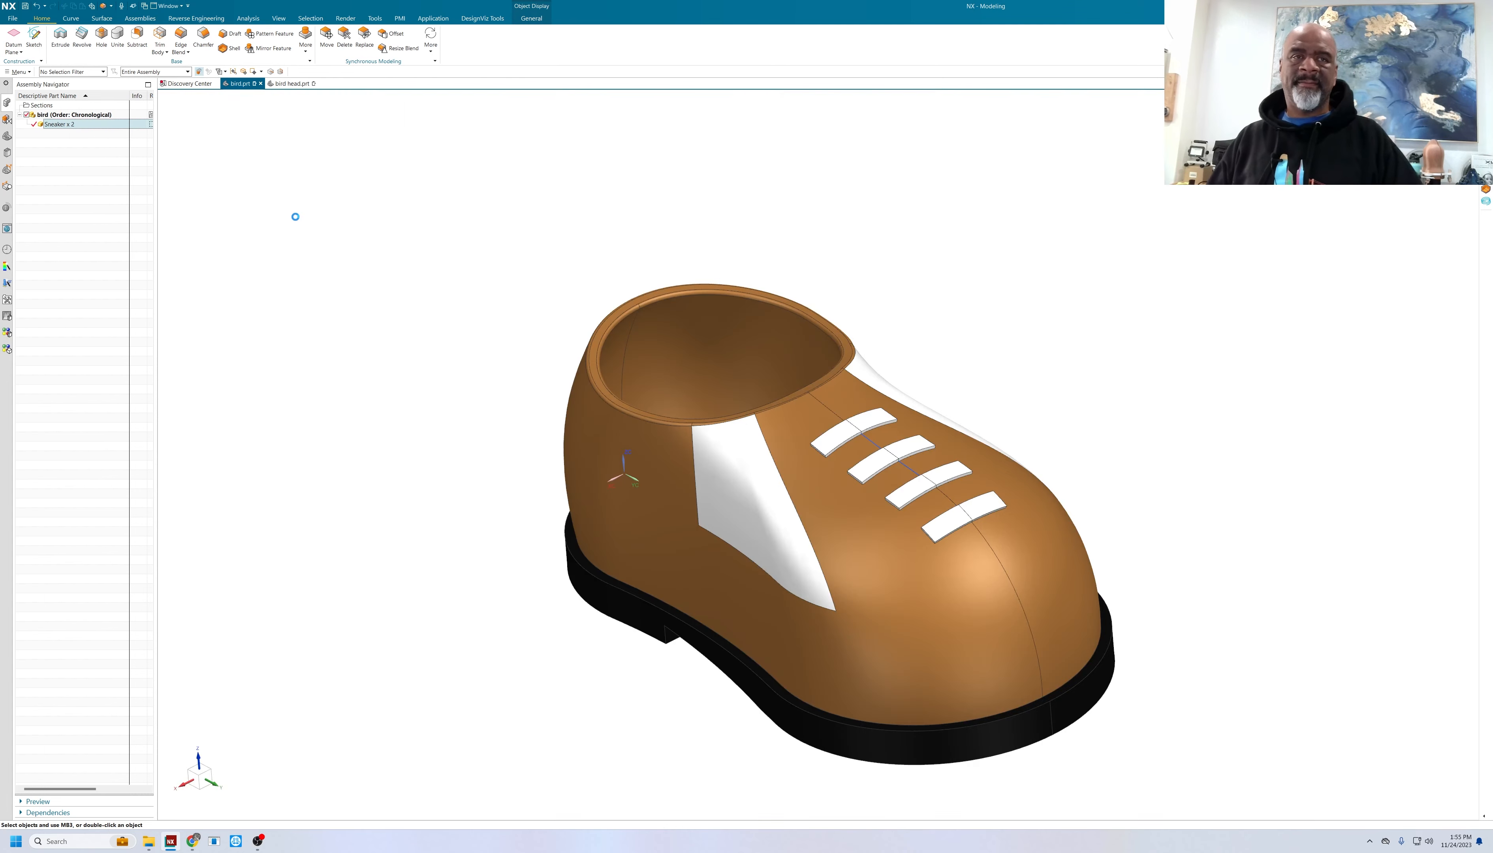
mouse_move(532, 387)
middle_mouse_down()
mouse_move(534, 347)
mouse_move(627, 334)
mouse_move(391, 331)
mouse_move(385, 318)
middle_mouse_up()
left_click(7, 136)
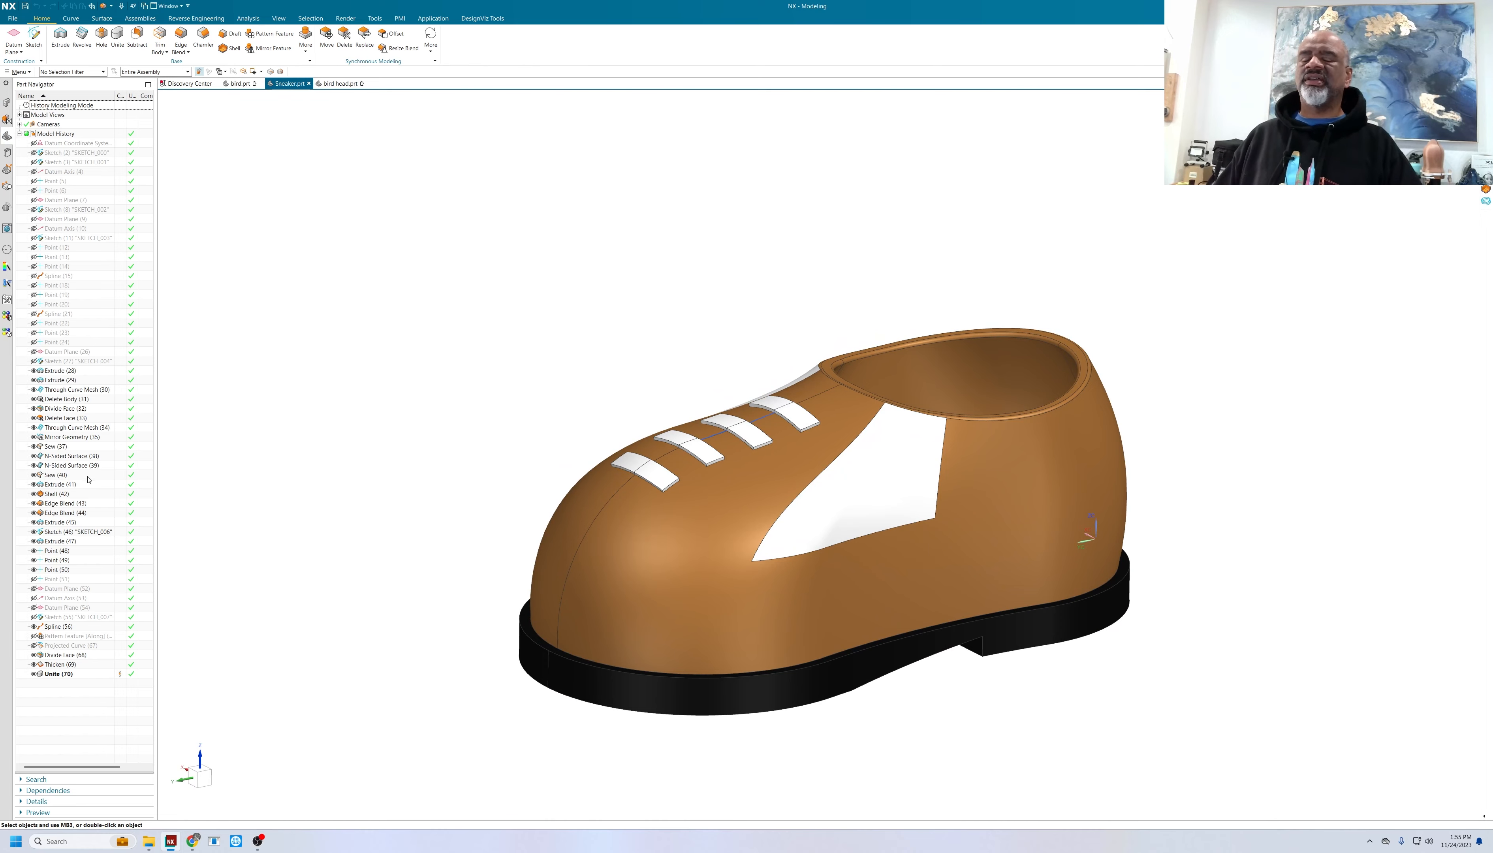
middle_click_drag(634, 379, 574, 367)
- Roll the sneaker's history back to SKETCH_000 and open that sole outline sketch for editing
right_click(77, 153)
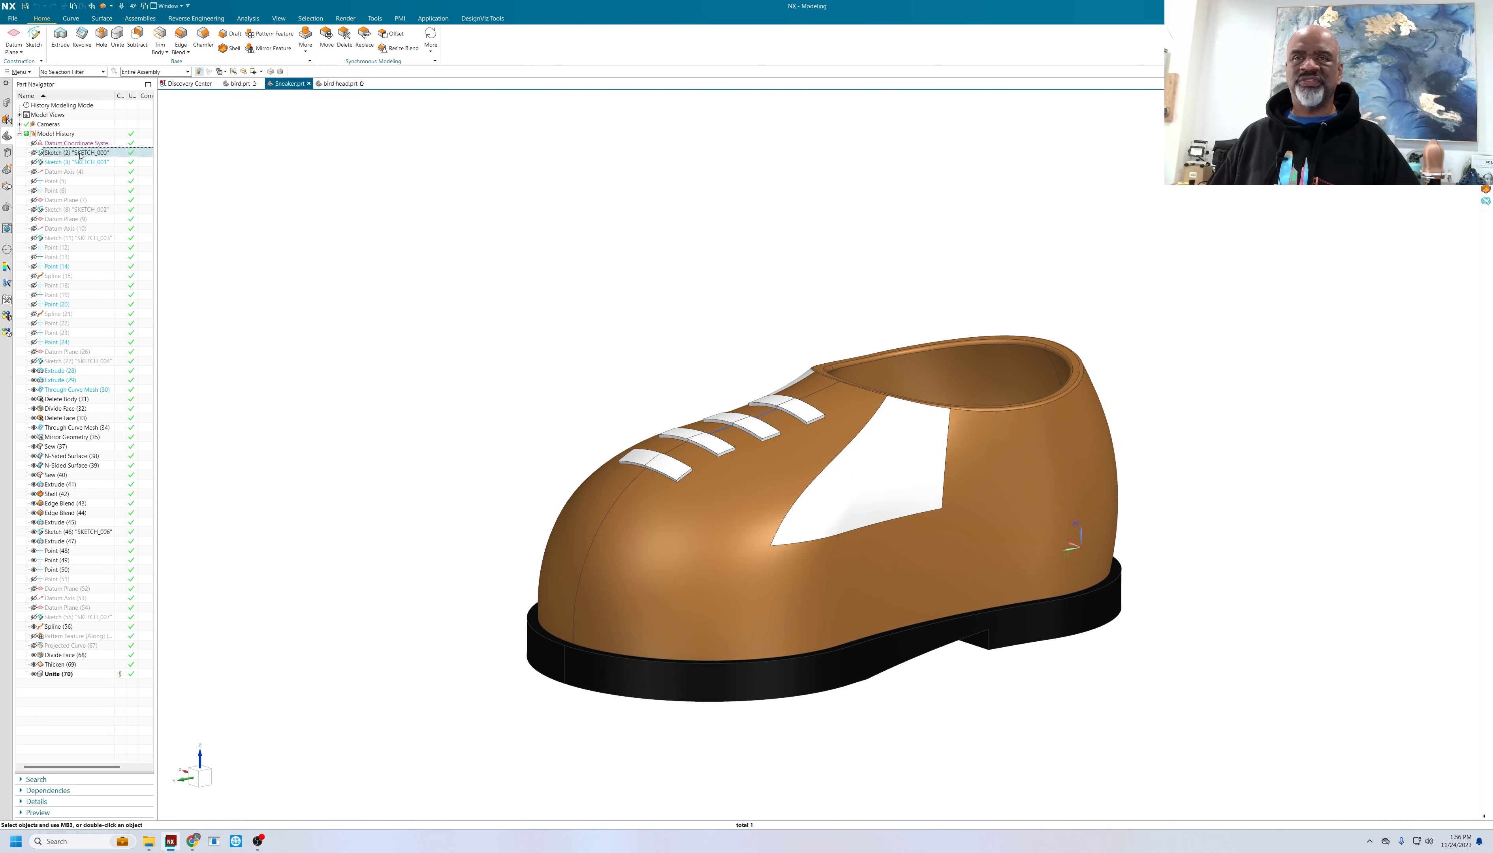
left_click(101, 261)
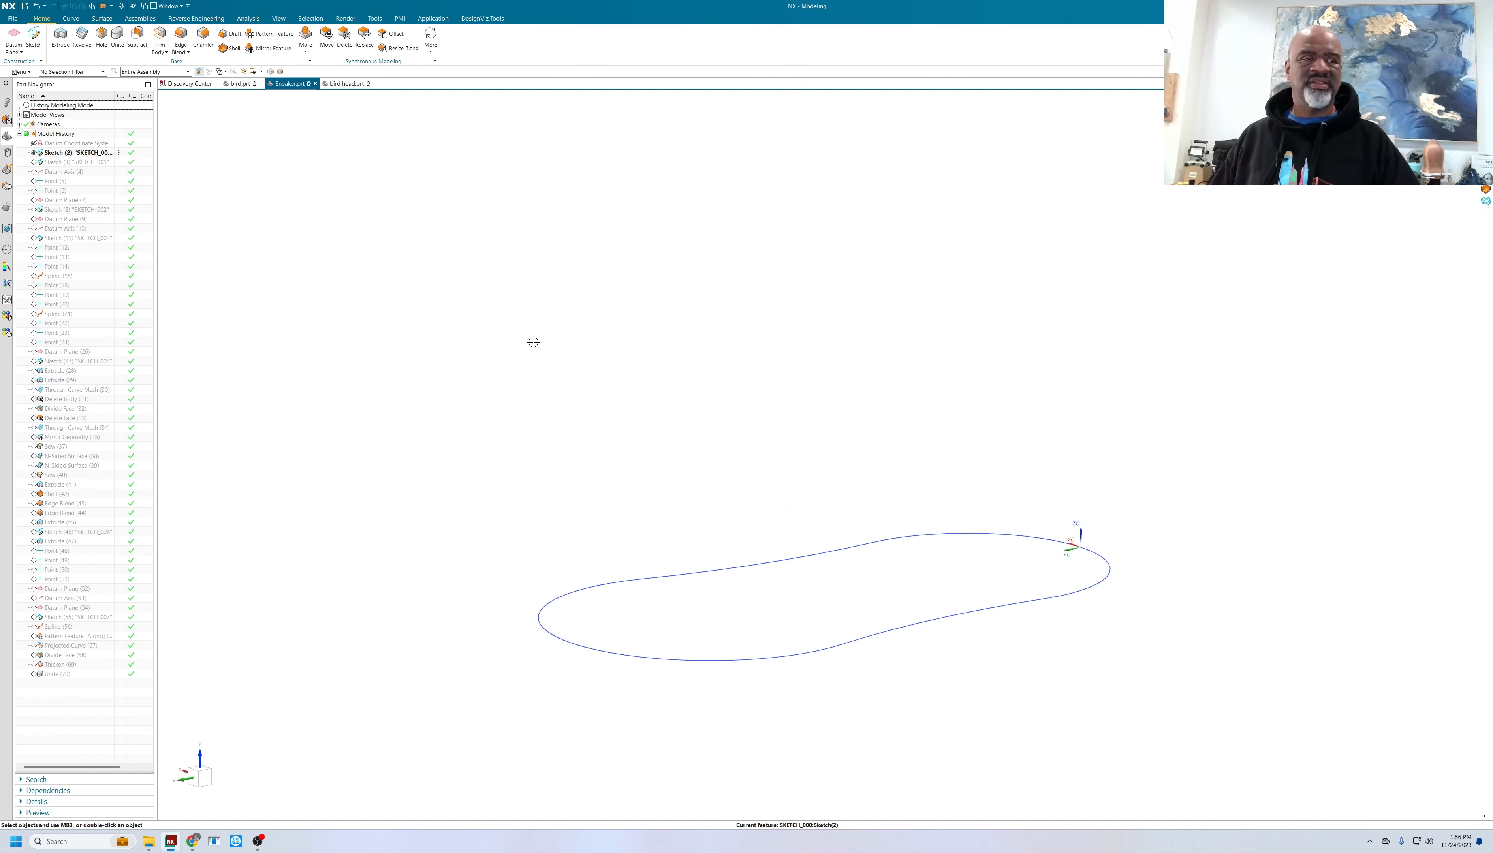
middle_click_drag(703, 389, 723, 500)
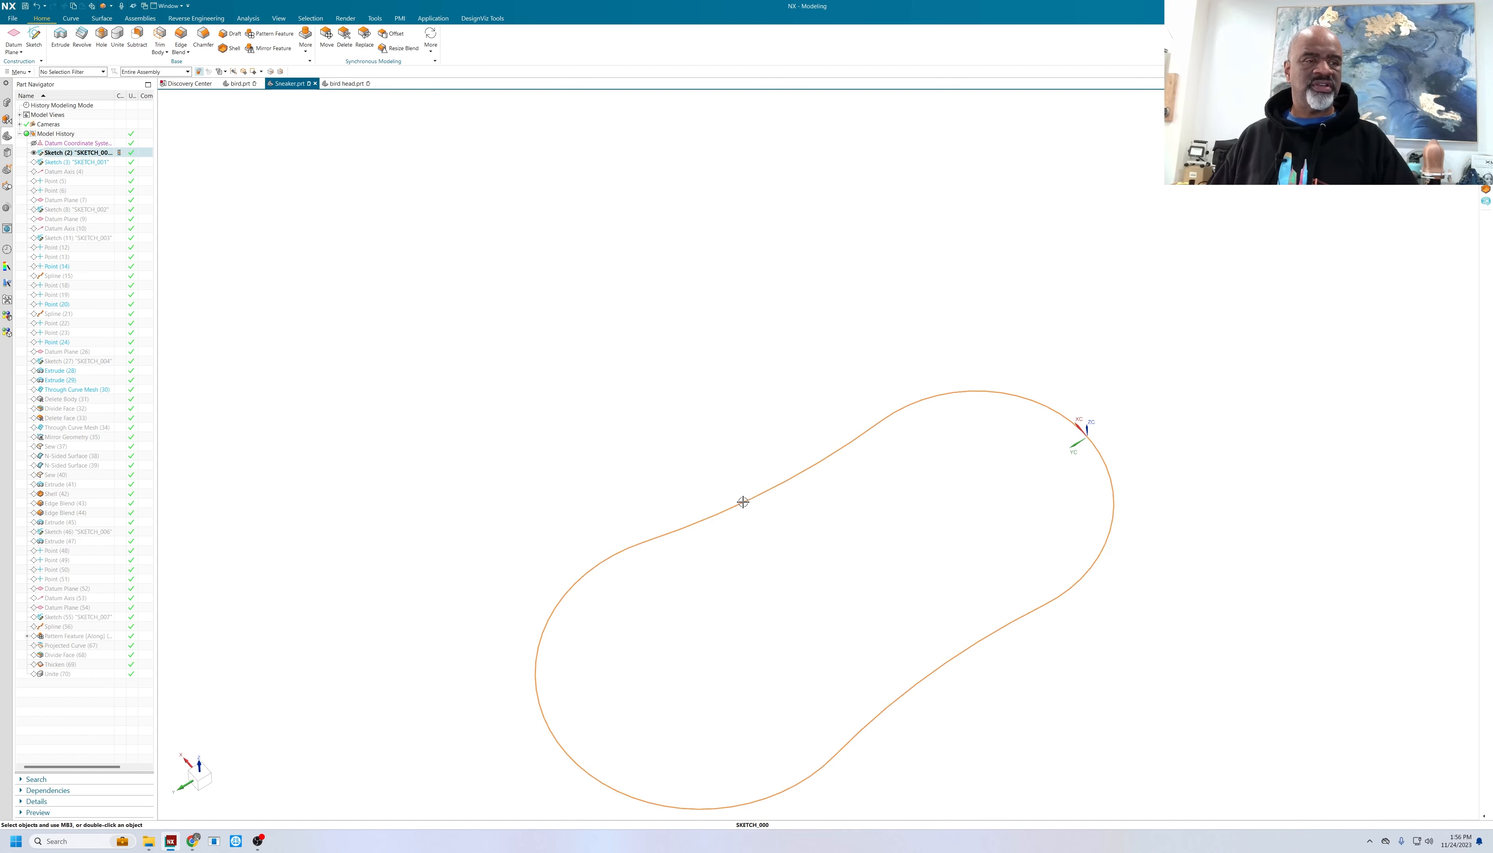
double_click(742, 504)
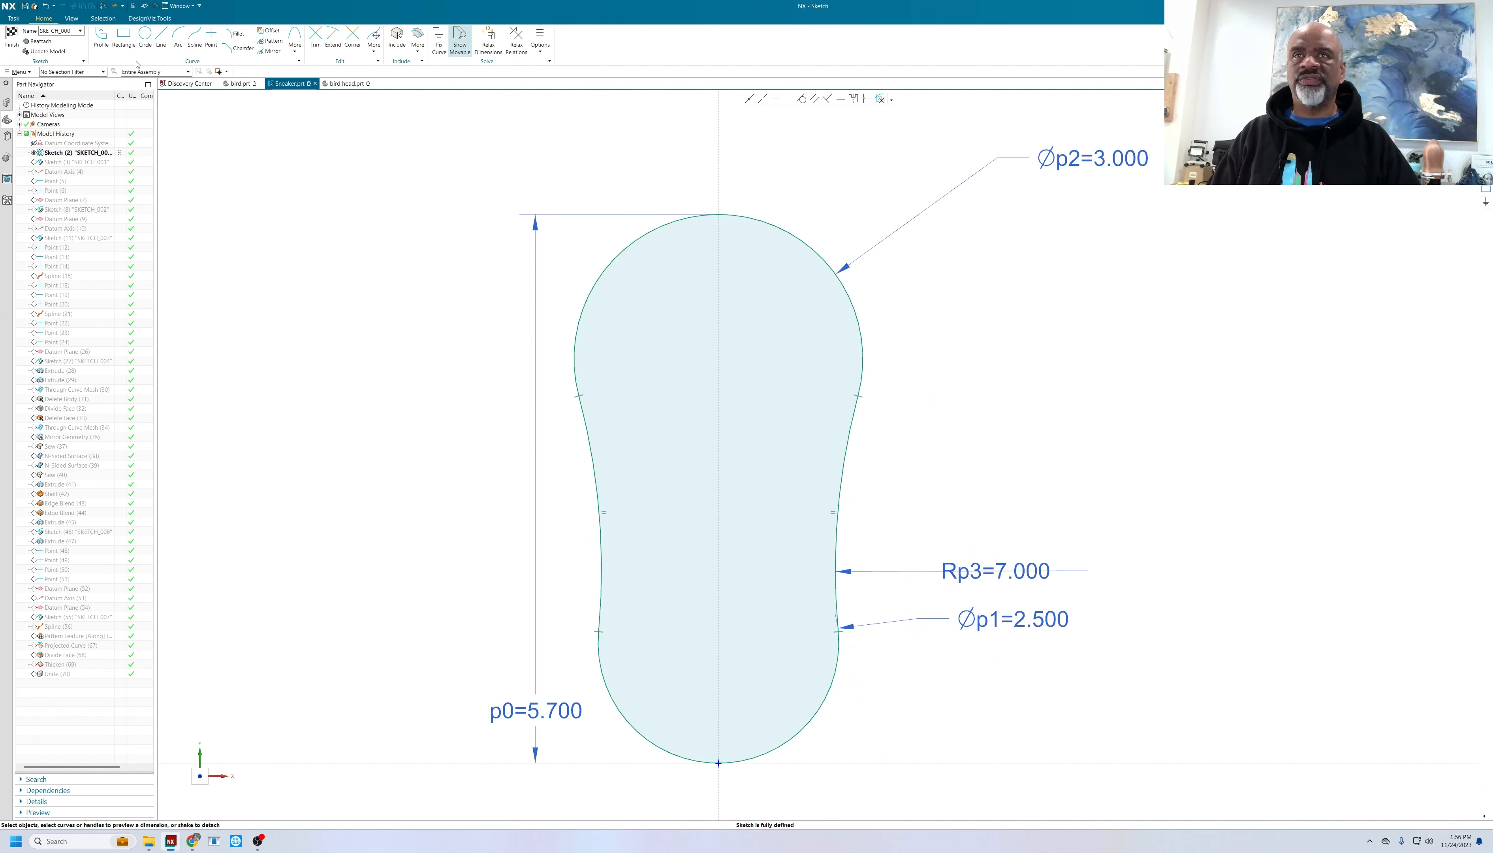
- Finish the SKETCH_000 sketch and roll the sneaker's history forward to SKETCH_001 to examine its side profile curves
left_click(11, 37)
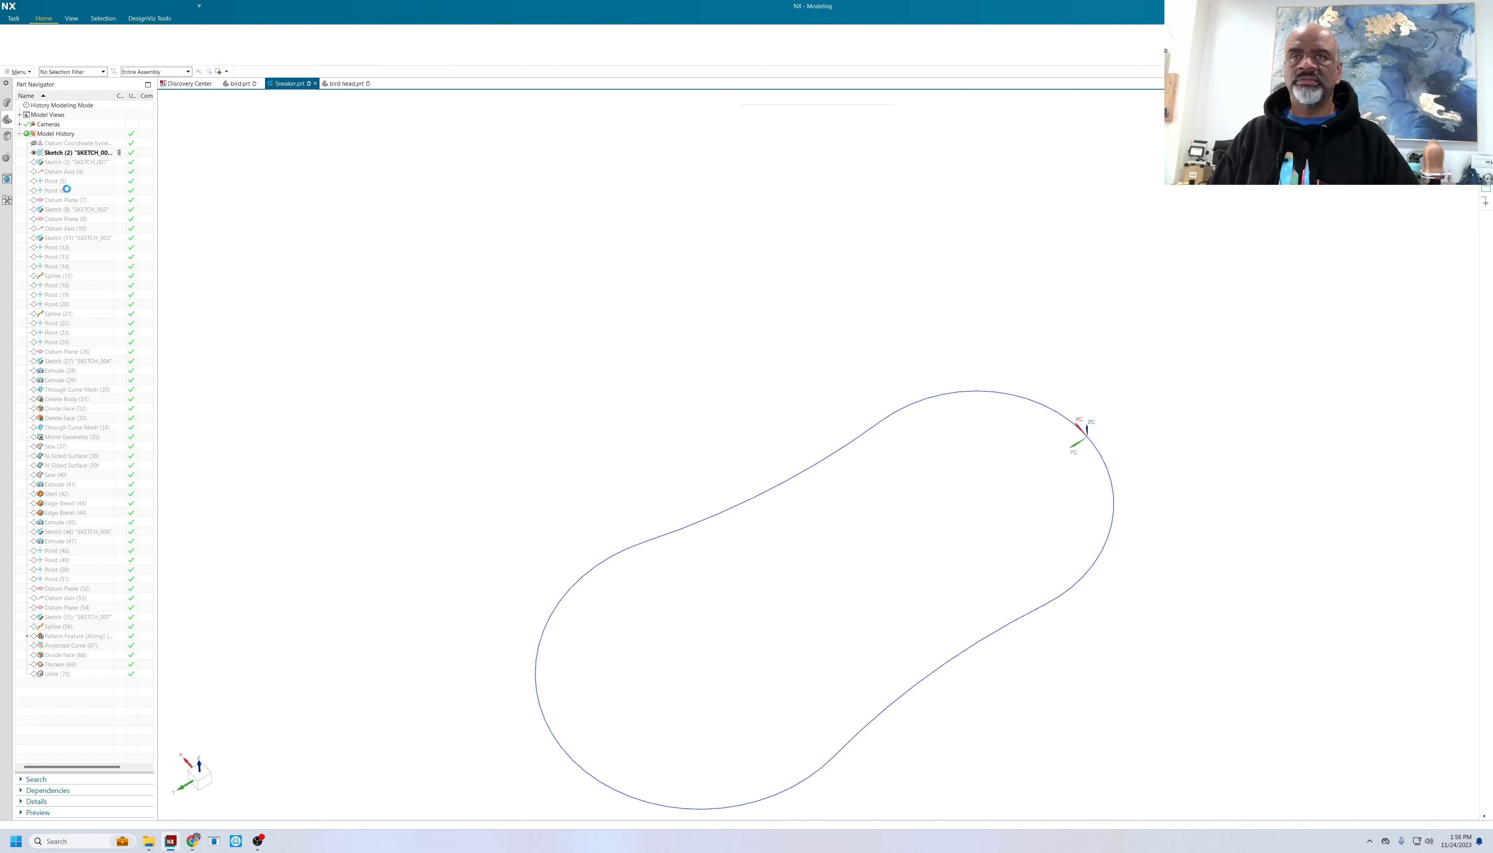
right_click(81, 162)
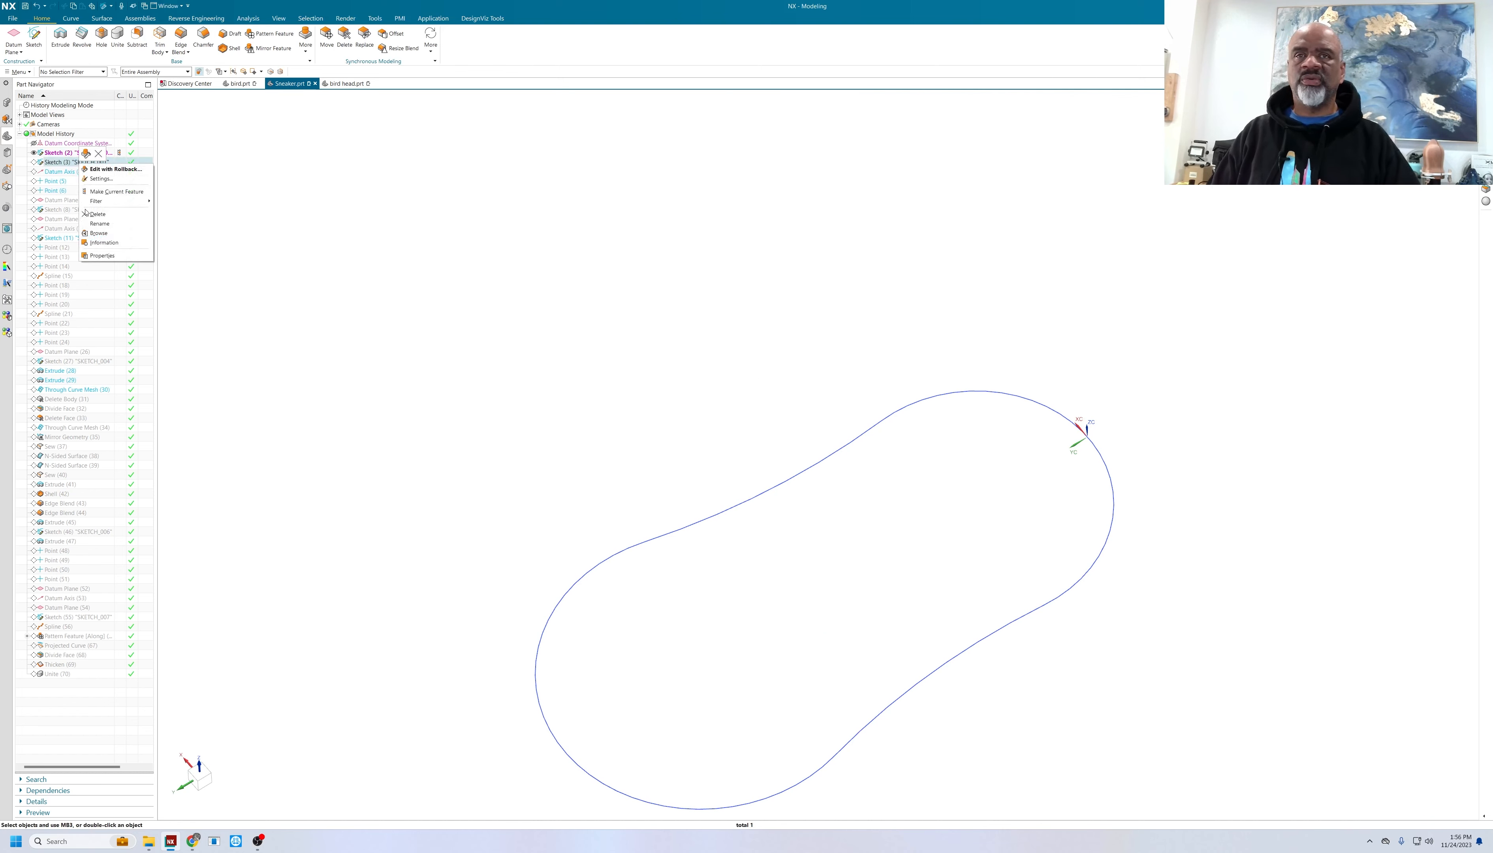
left_click(104, 196)
mouse_move(566, 417)
middle_mouse_down()
mouse_move(517, 357)
mouse_move(1077, 452)
middle_mouse_up()
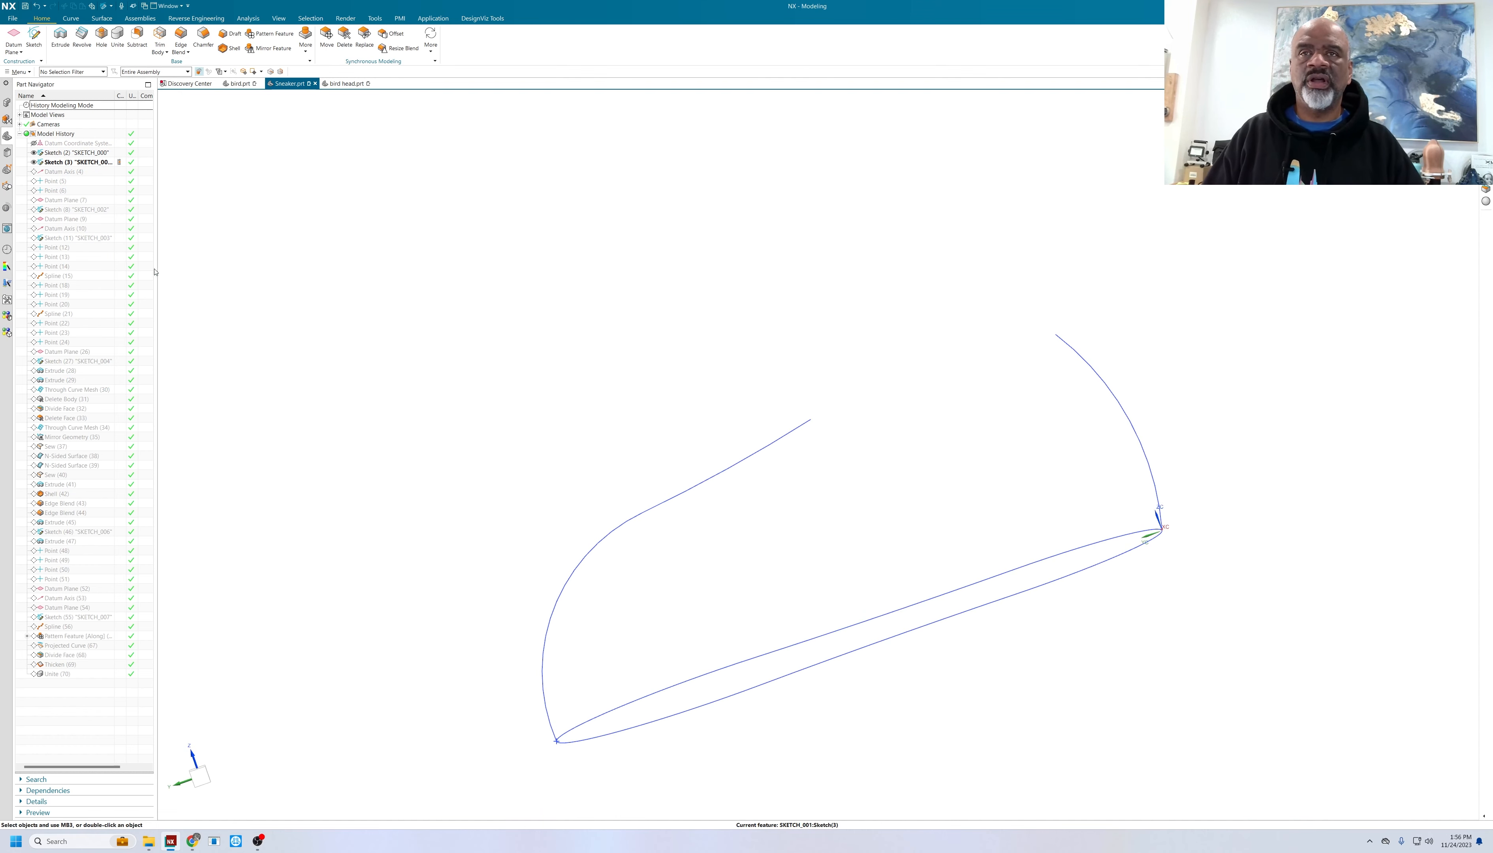
- Roll the sneaker's history forward to Point (6) and on to Point (24), examining the construction points on the curves
left_click(59, 191)
right_click(60, 191)
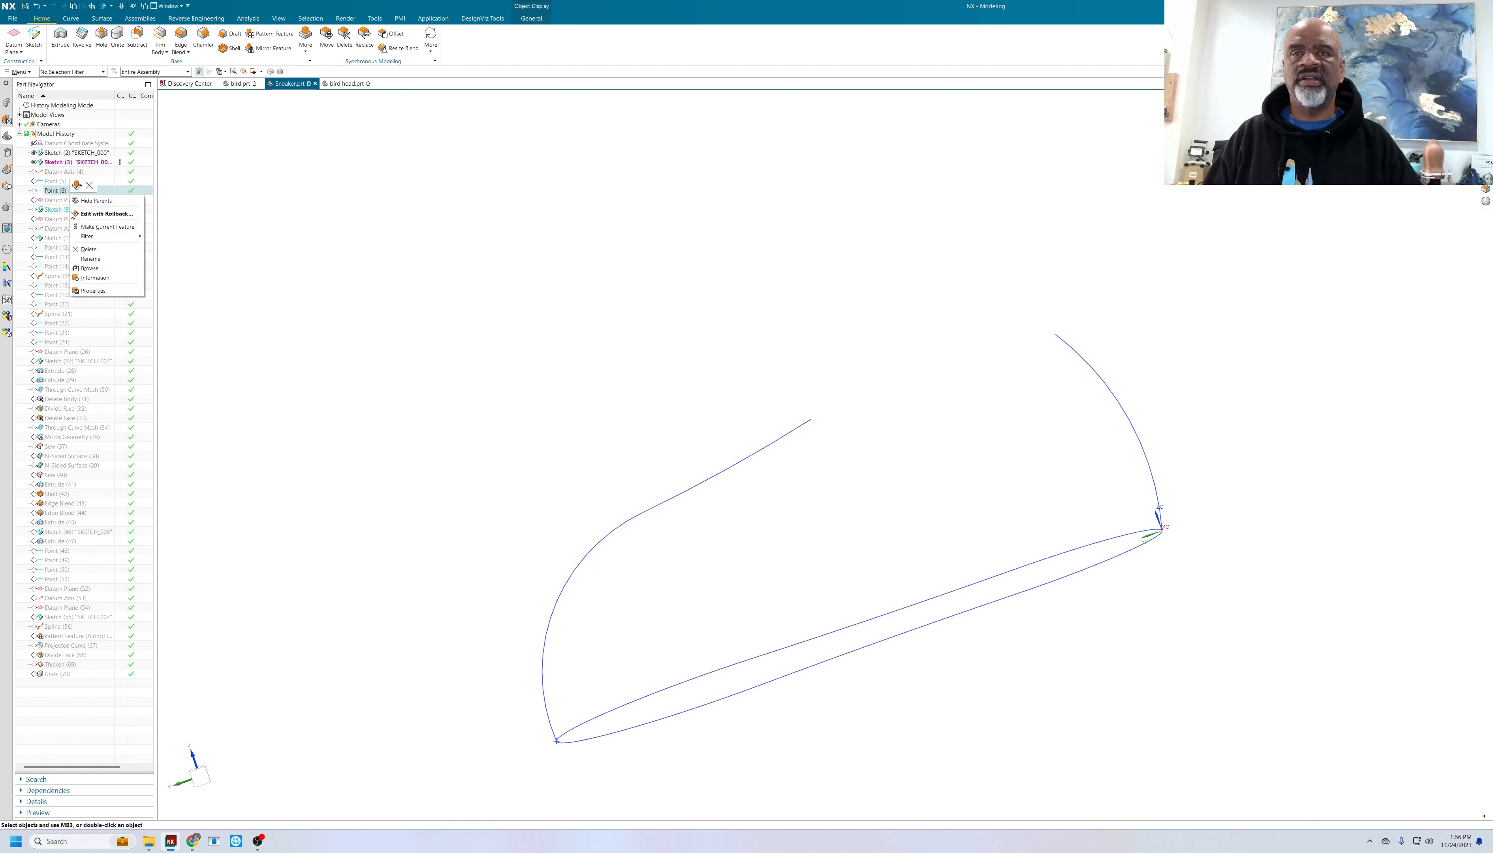
left_click(80, 232)
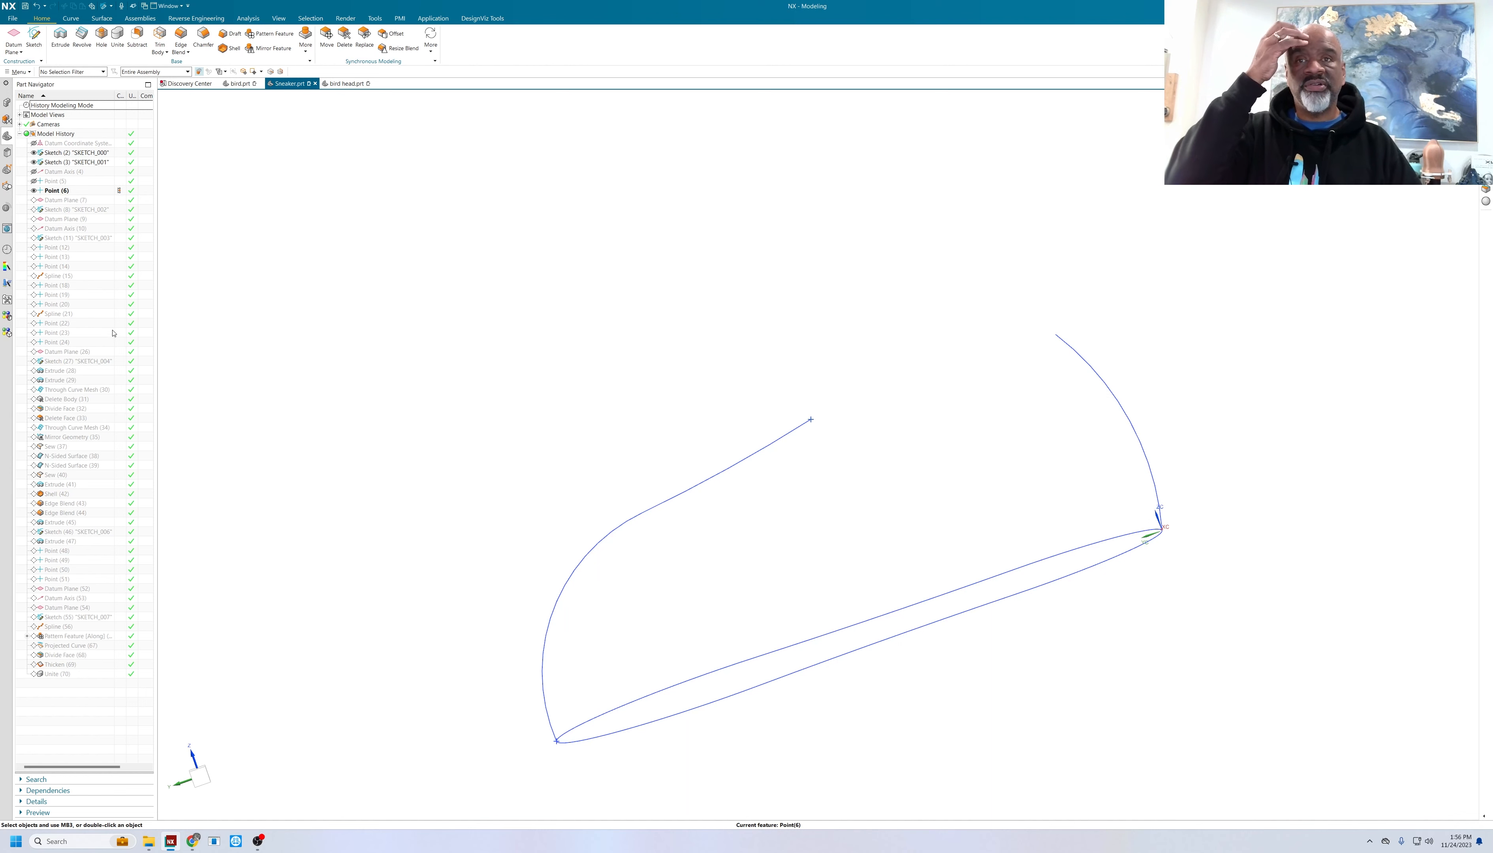
left_click(60, 343)
right_click(59, 342)
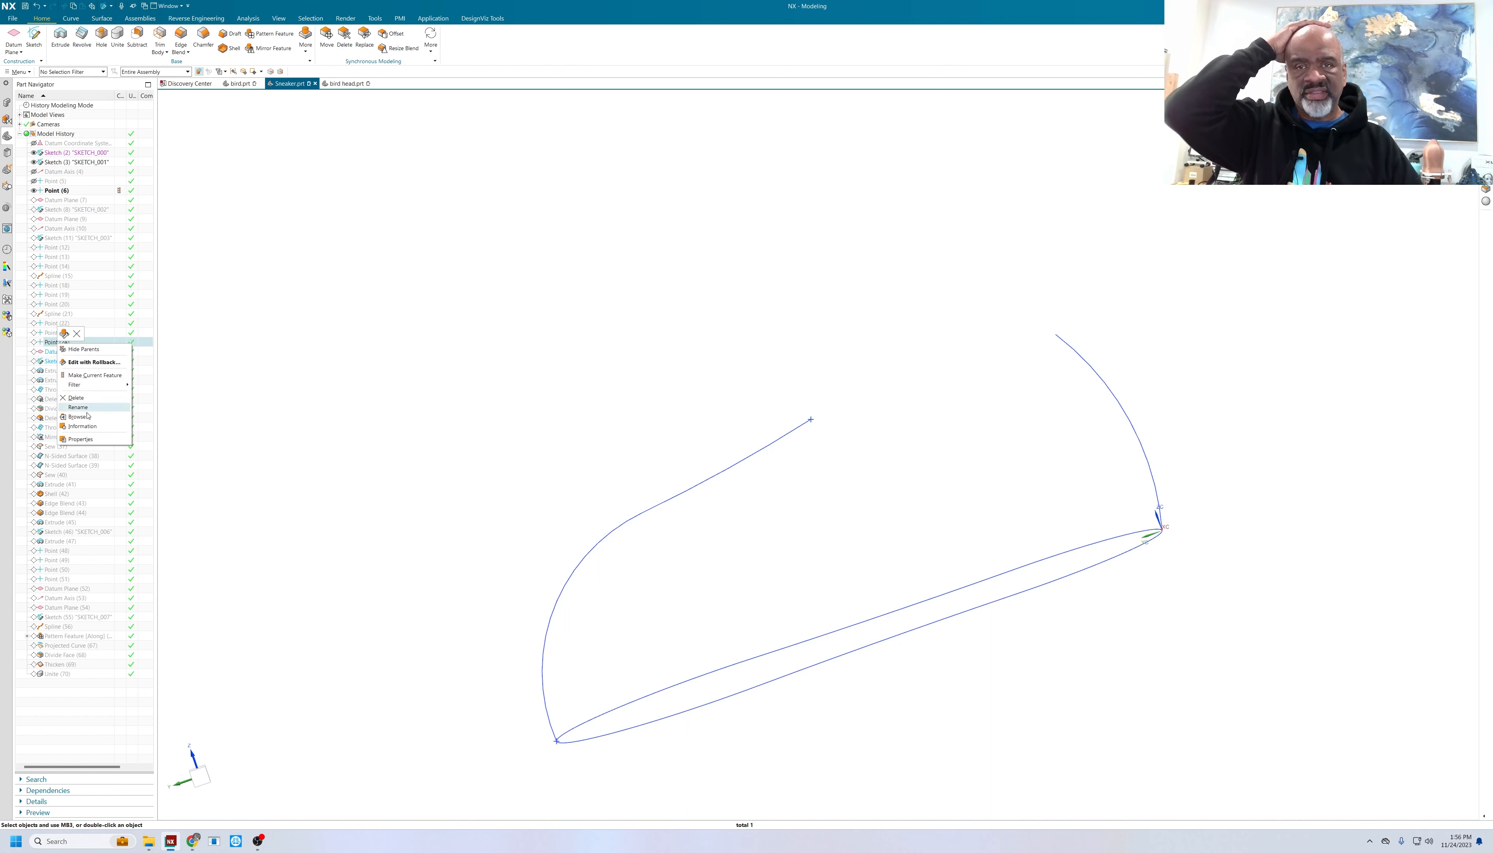
left_click(93, 376)
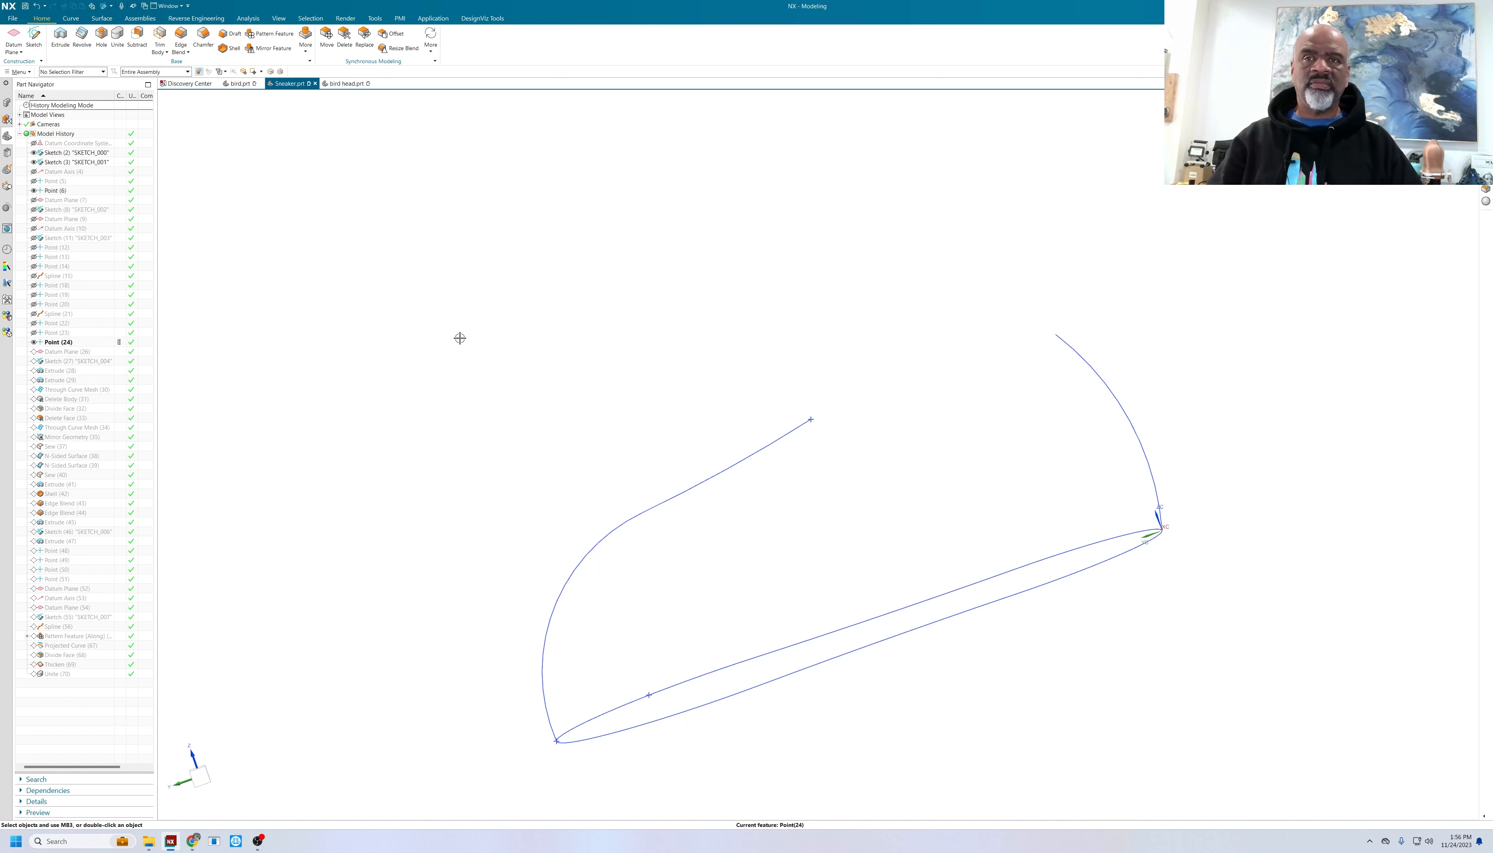
scroll(459, 337, "down", 3)
middle_click_drag(454, 340, 505, 415)
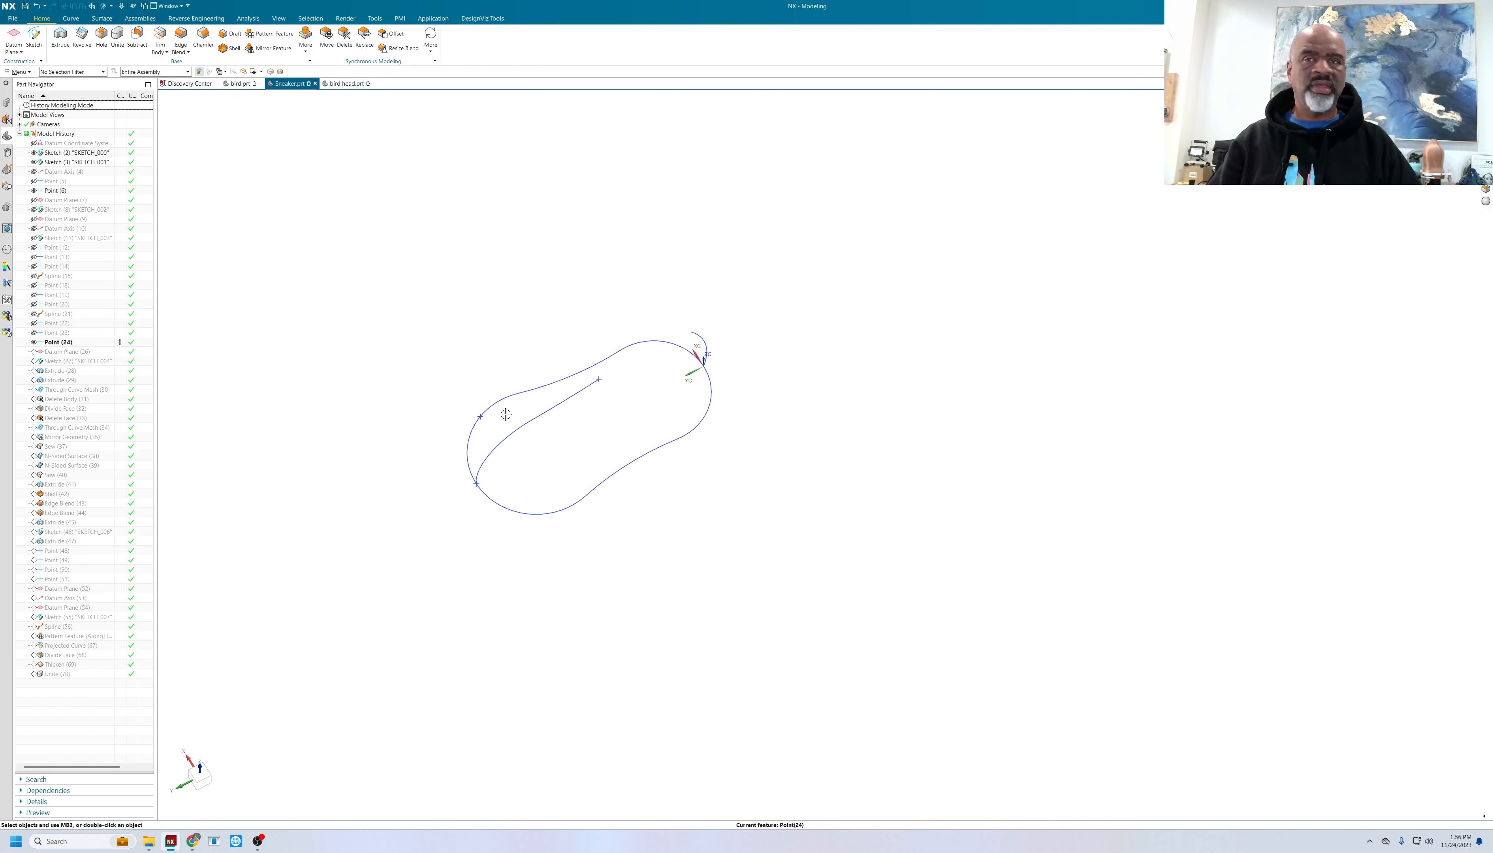
scroll(505, 415, "up", 1)
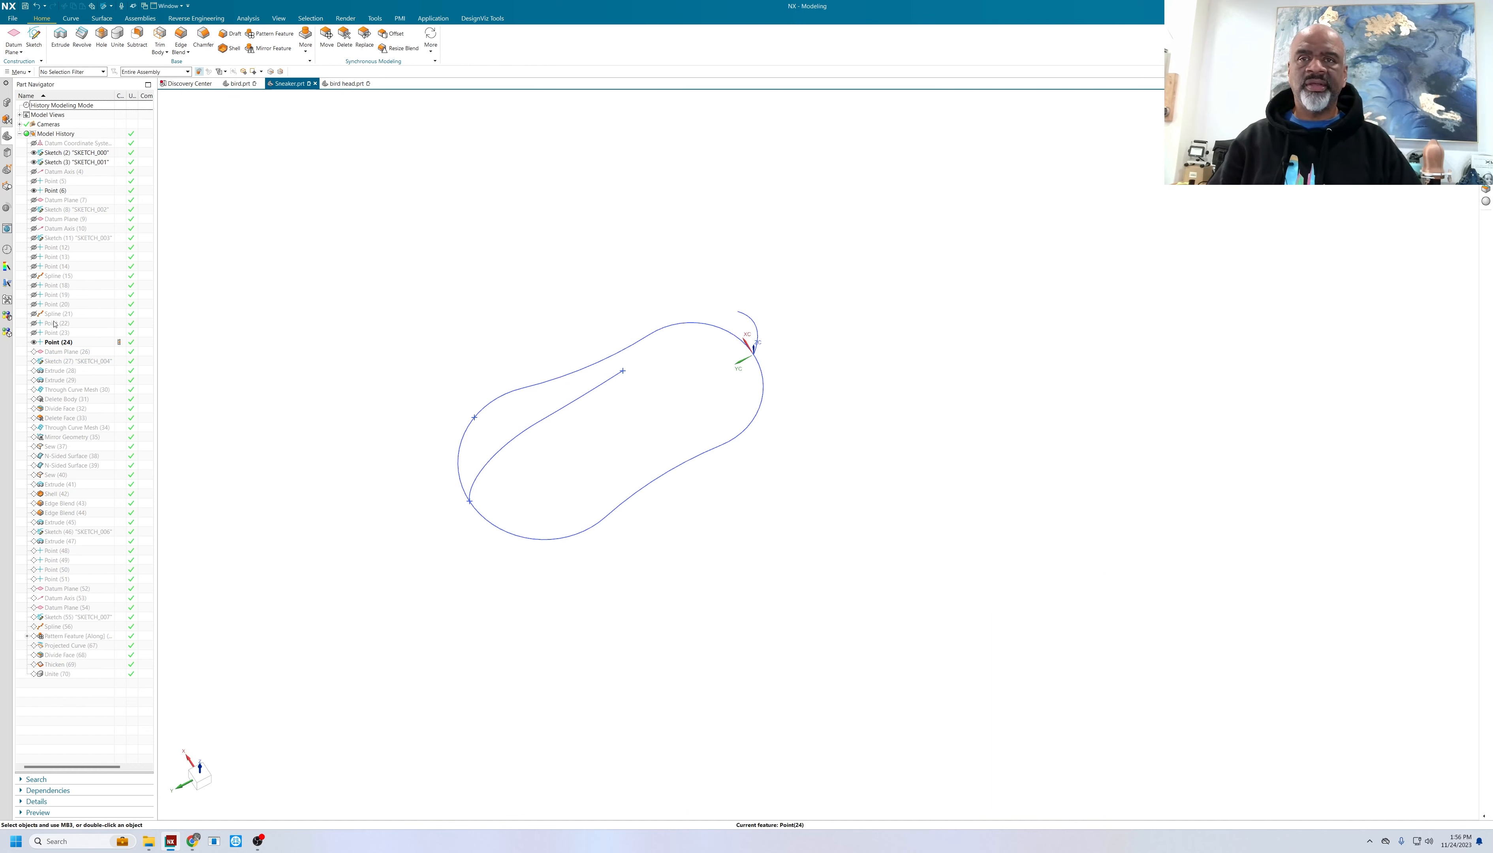
- Make the SKETCH_004 sketch the current feature and examine its curve above the sole outline
right_click(65, 361)
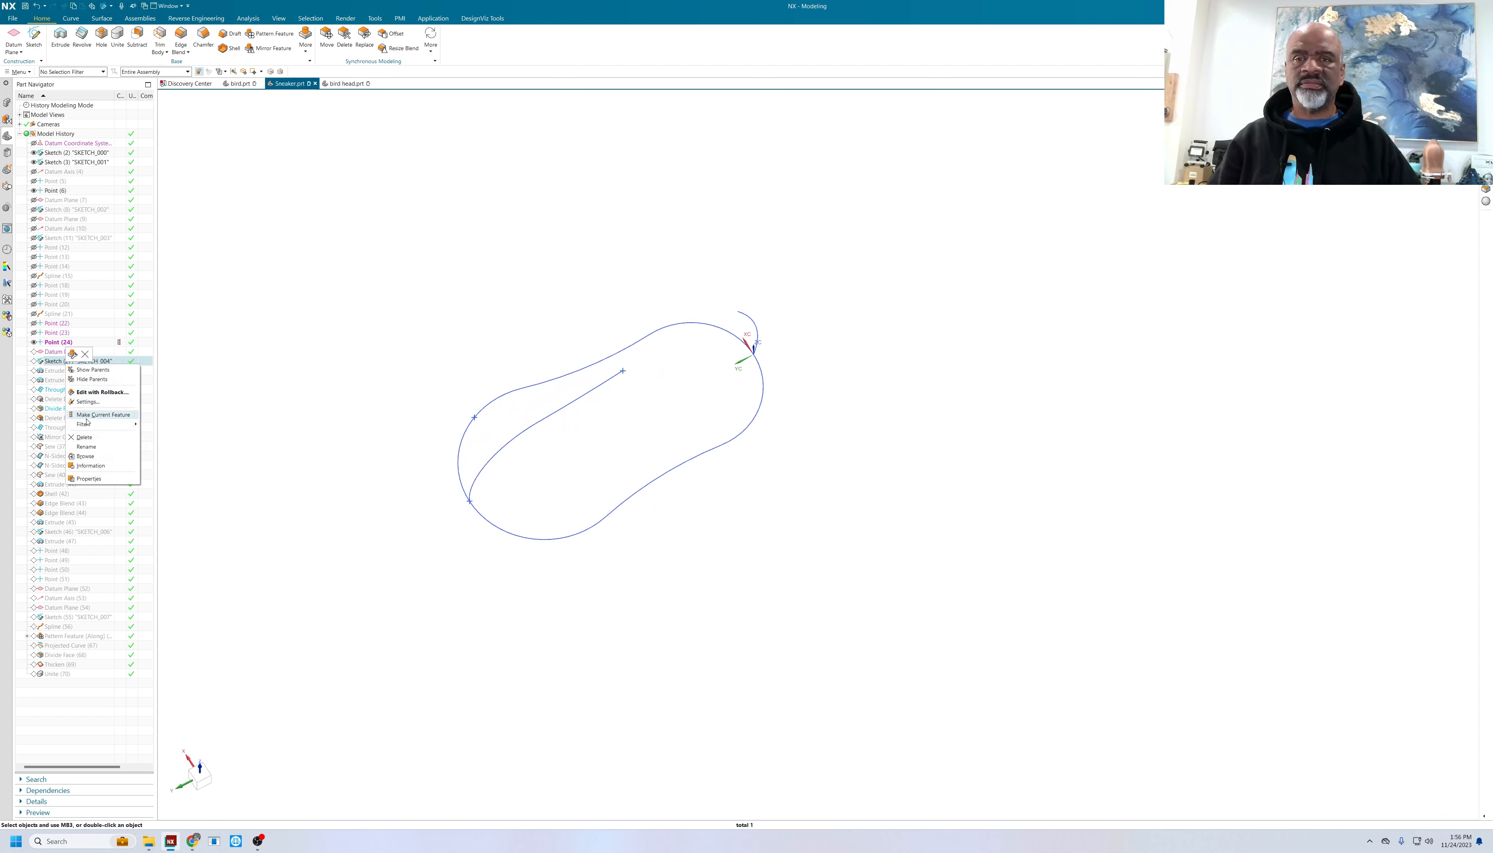
left_click(95, 415)
mouse_move(496, 337)
middle_mouse_down()
mouse_move(537, 326)
mouse_move(493, 273)
mouse_move(561, 342)
middle_mouse_up()
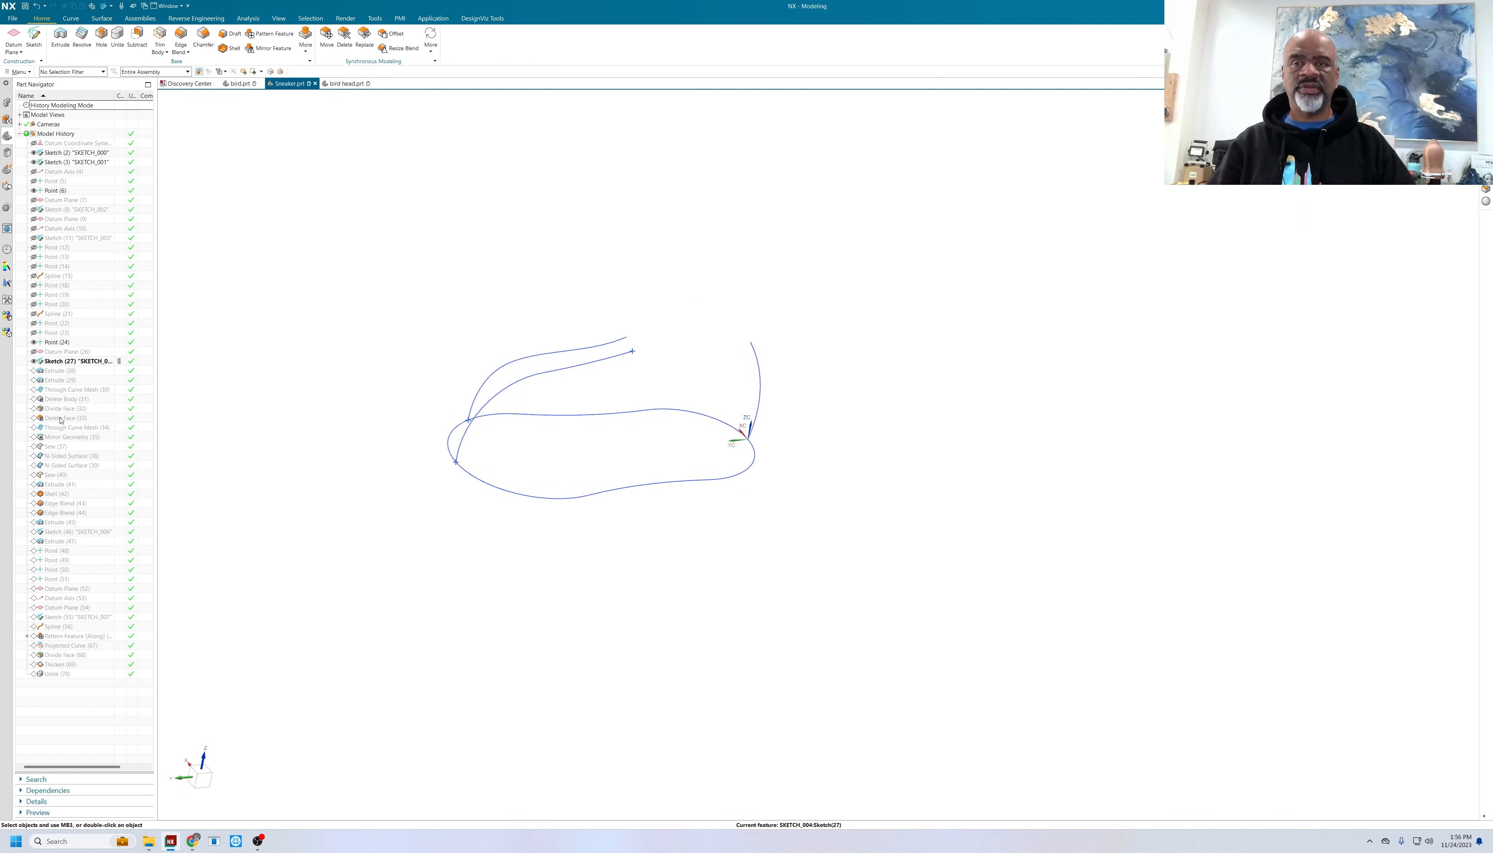
- Show the sneaker's hidden construction sketches, splines, points and datum planes together, and examine the complete wireframe
key("ctrl+shift+k")
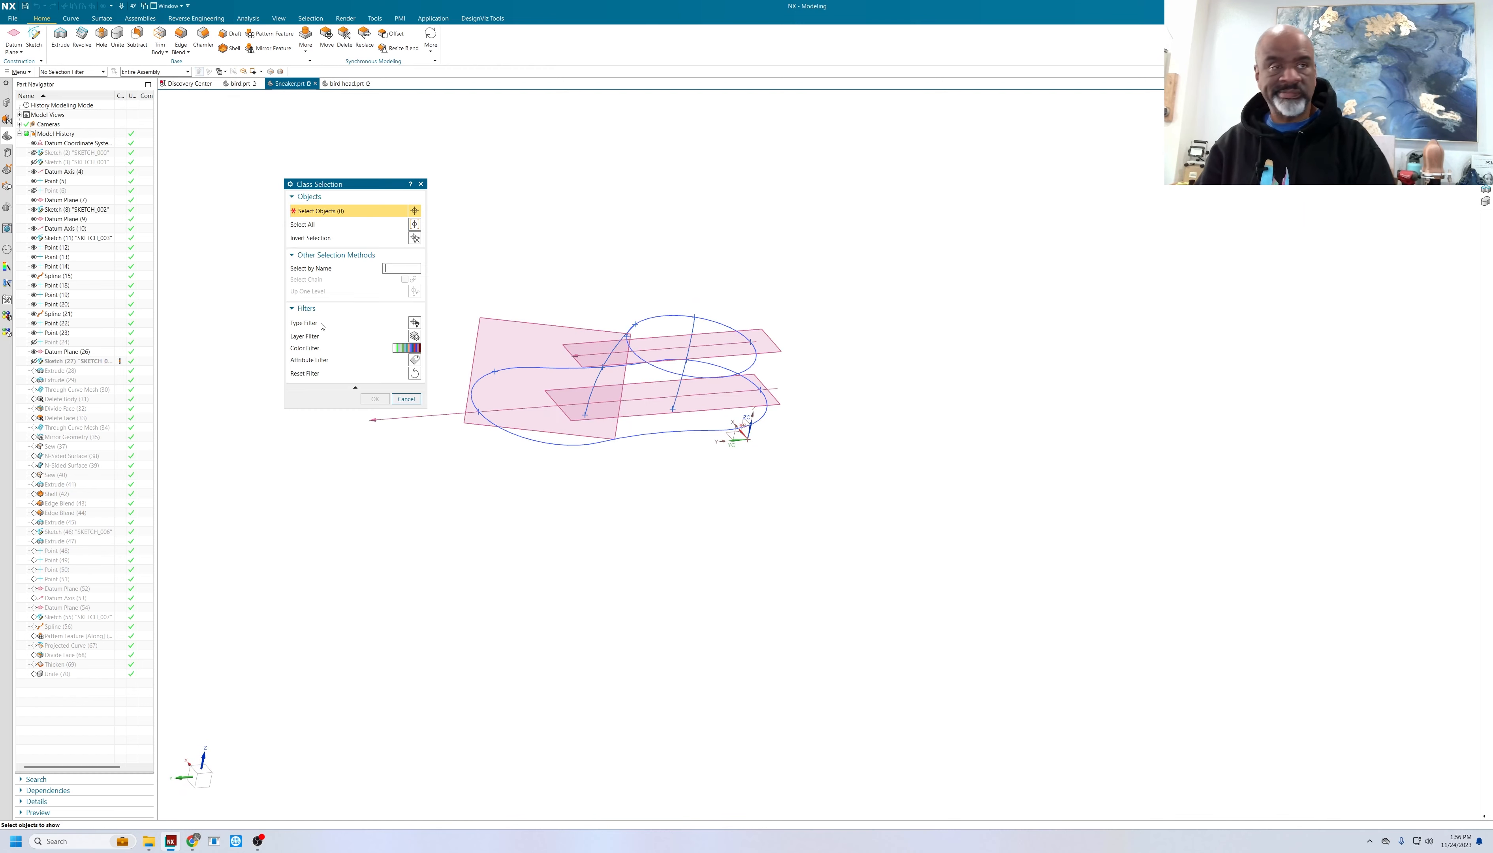
left_click(665, 324)
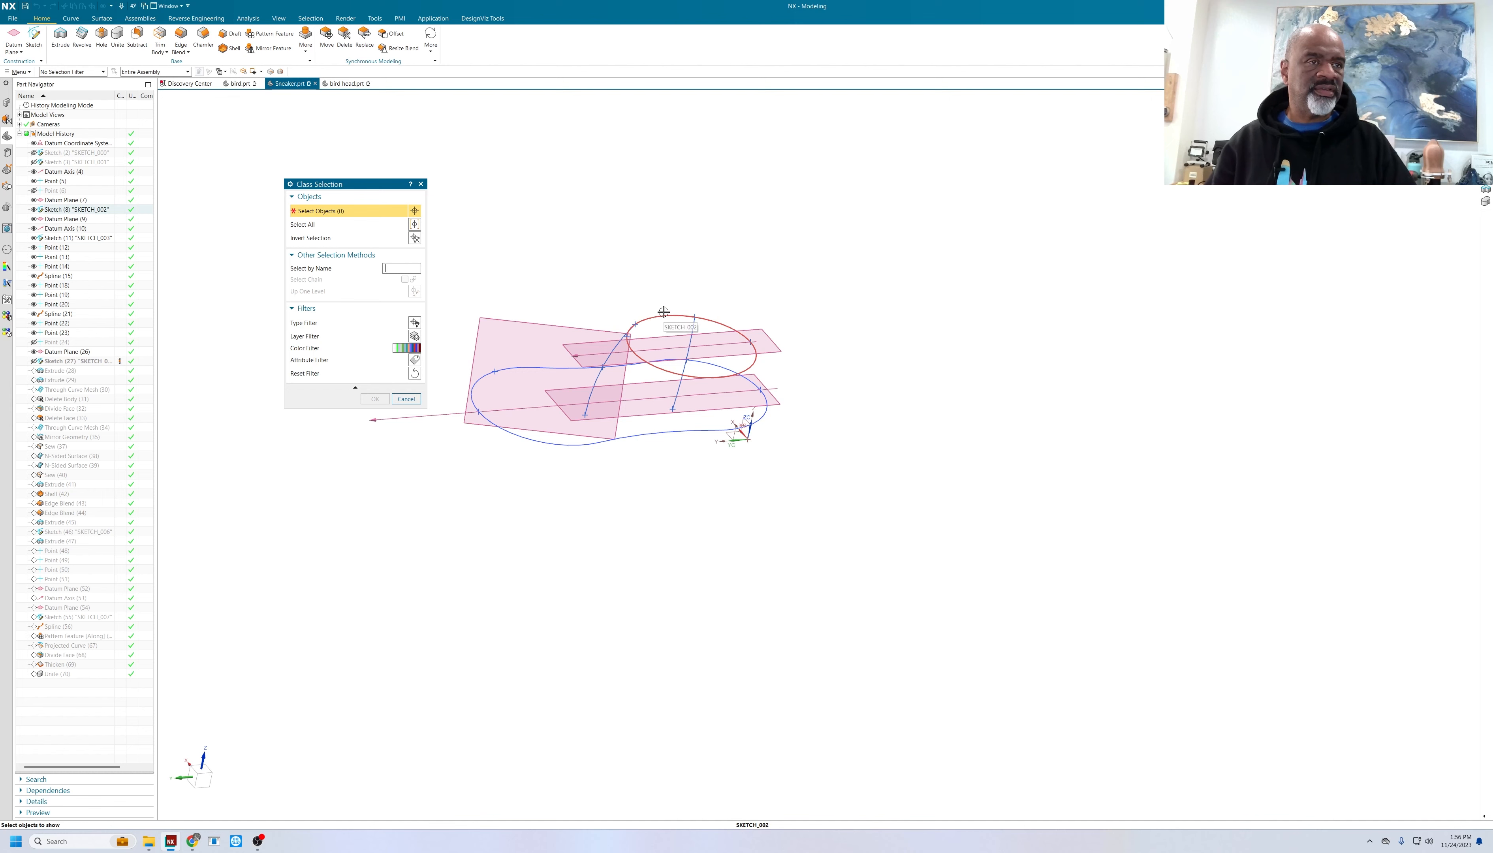
scroll(528, 284, "down", 2)
left_click_drag(505, 252, 805, 474)
left_click(368, 398)
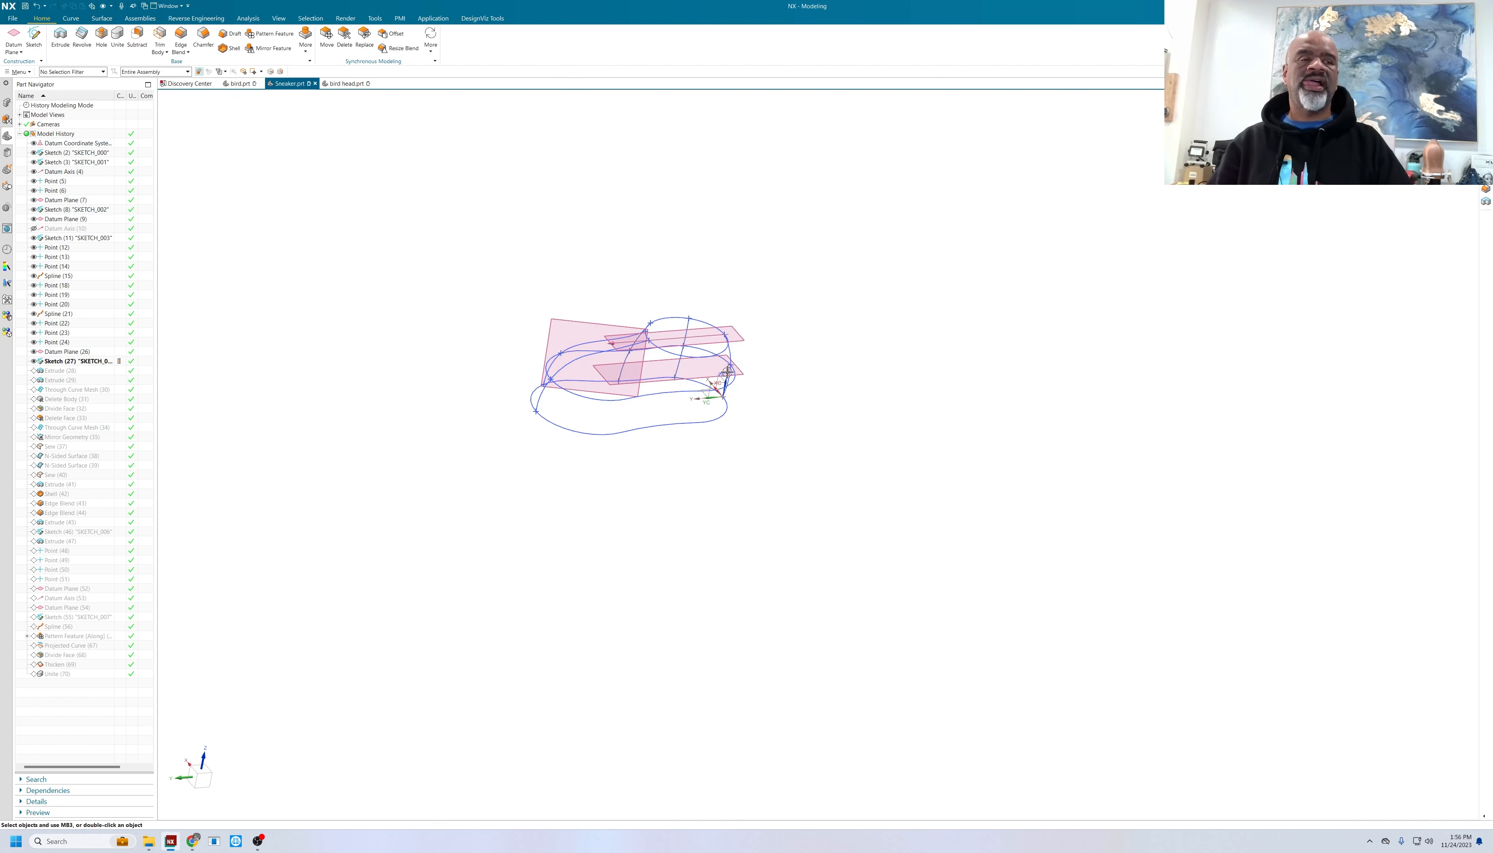
scroll(826, 389, "up", 3)
mouse_move(544, 427)
middle_mouse_down("shift")
mouse_move(558, 449)
mouse_move(471, 364)
middle_mouse_up("shift")
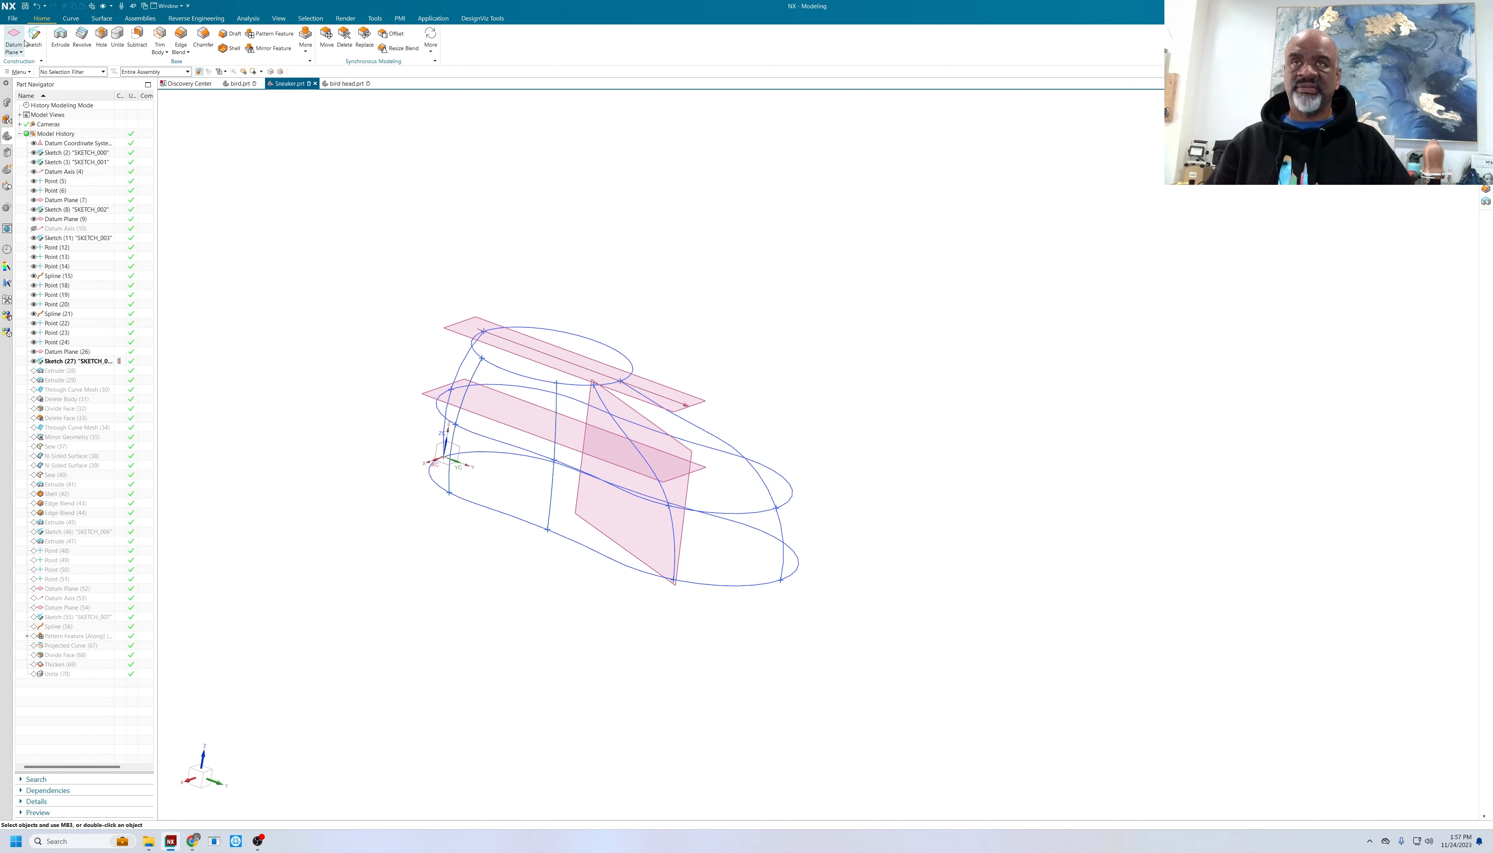
- Roll the sneaker's history forward to the second Through Curve Mesh and on to Extrude (47), examining the shoe body at each stage
left_click(69, 418)
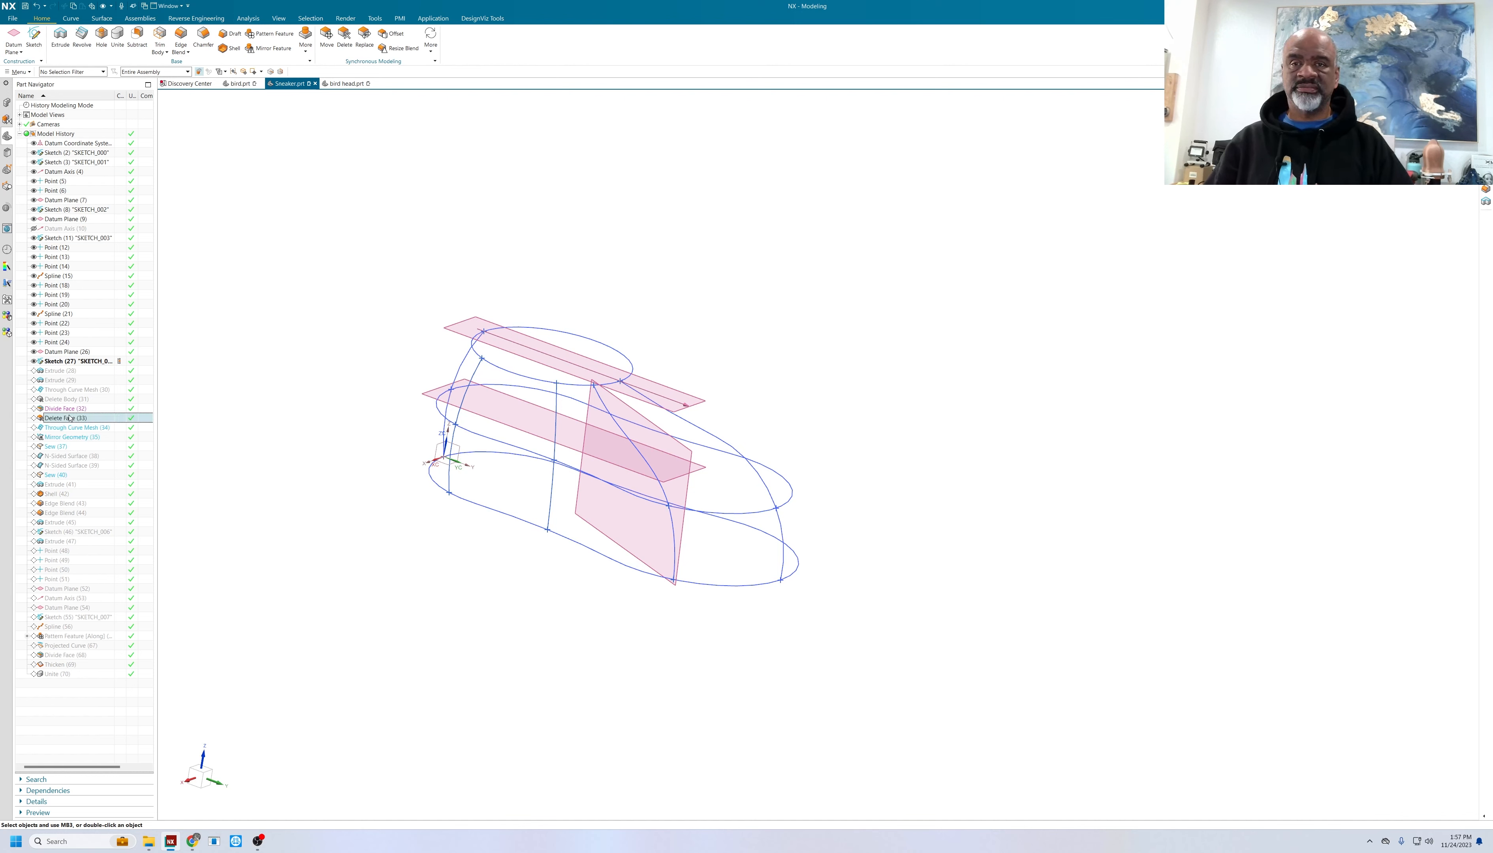
left_click(63, 427)
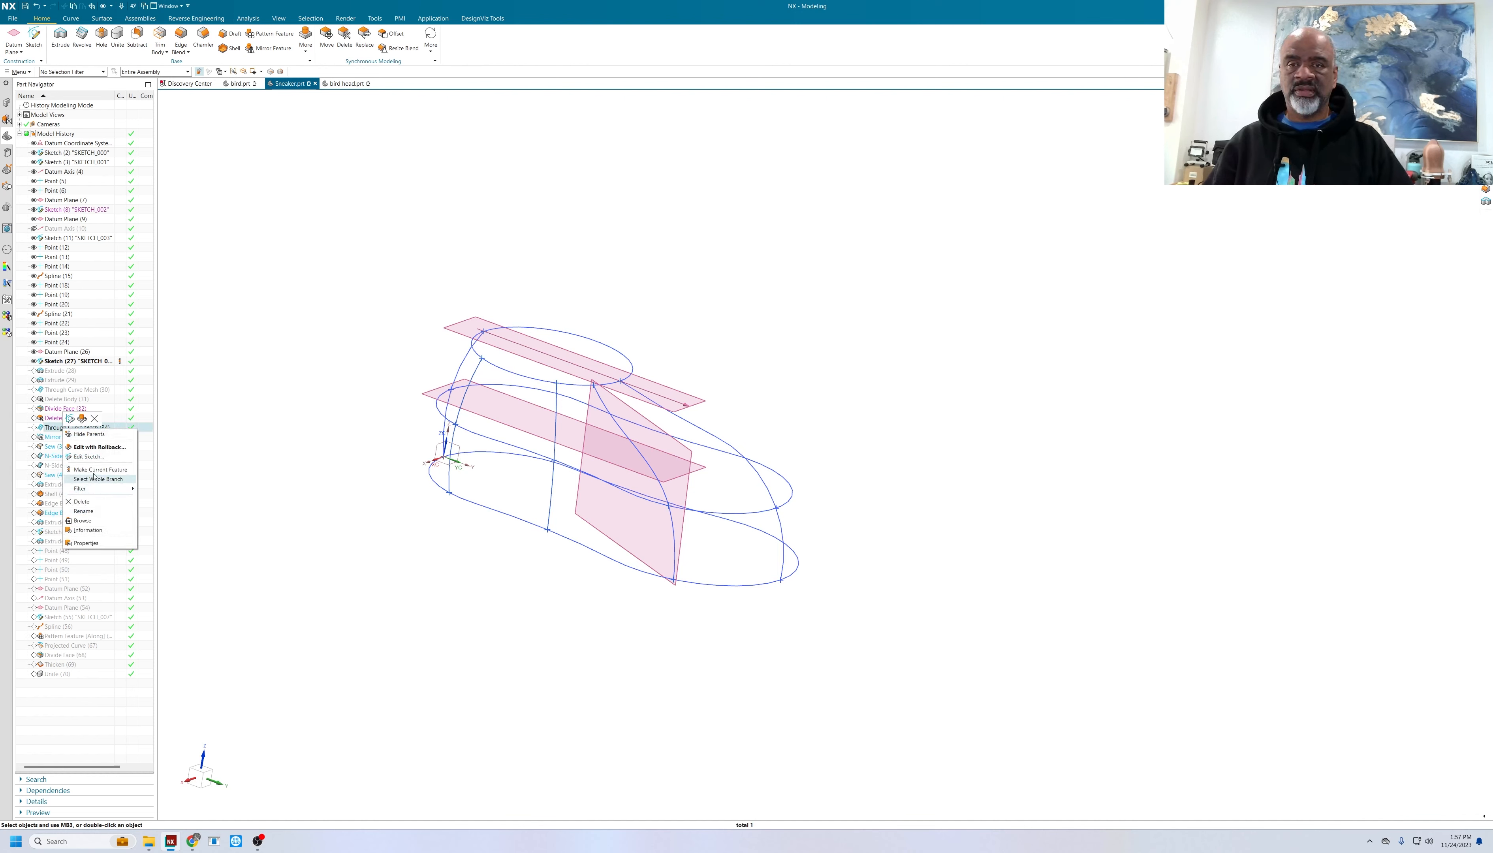
left_click(101, 469)
middle_click_drag(839, 410, 809, 386)
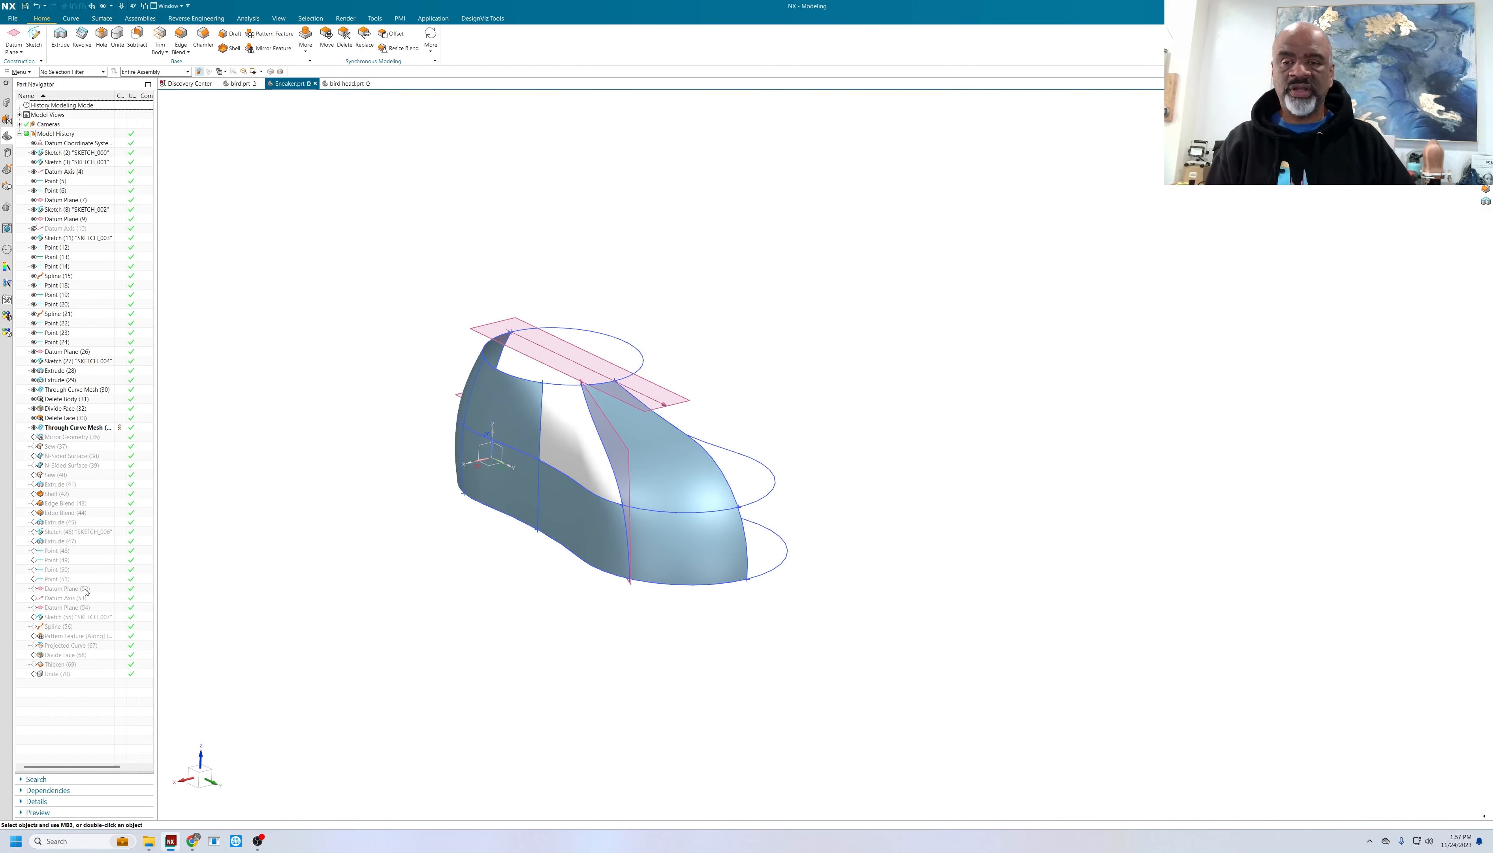
right_click(69, 541)
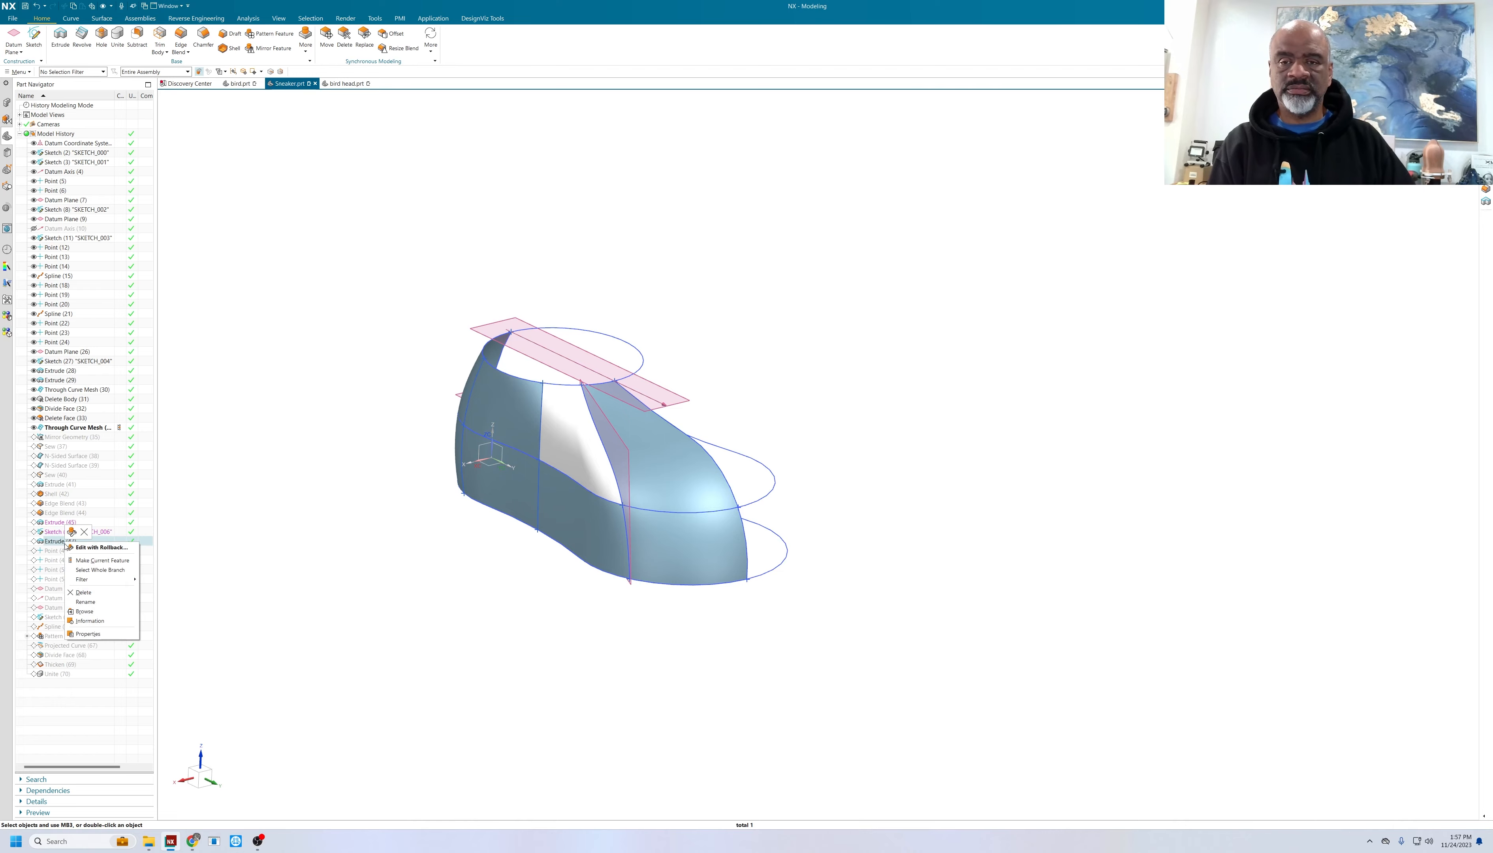
left_click(94, 562)
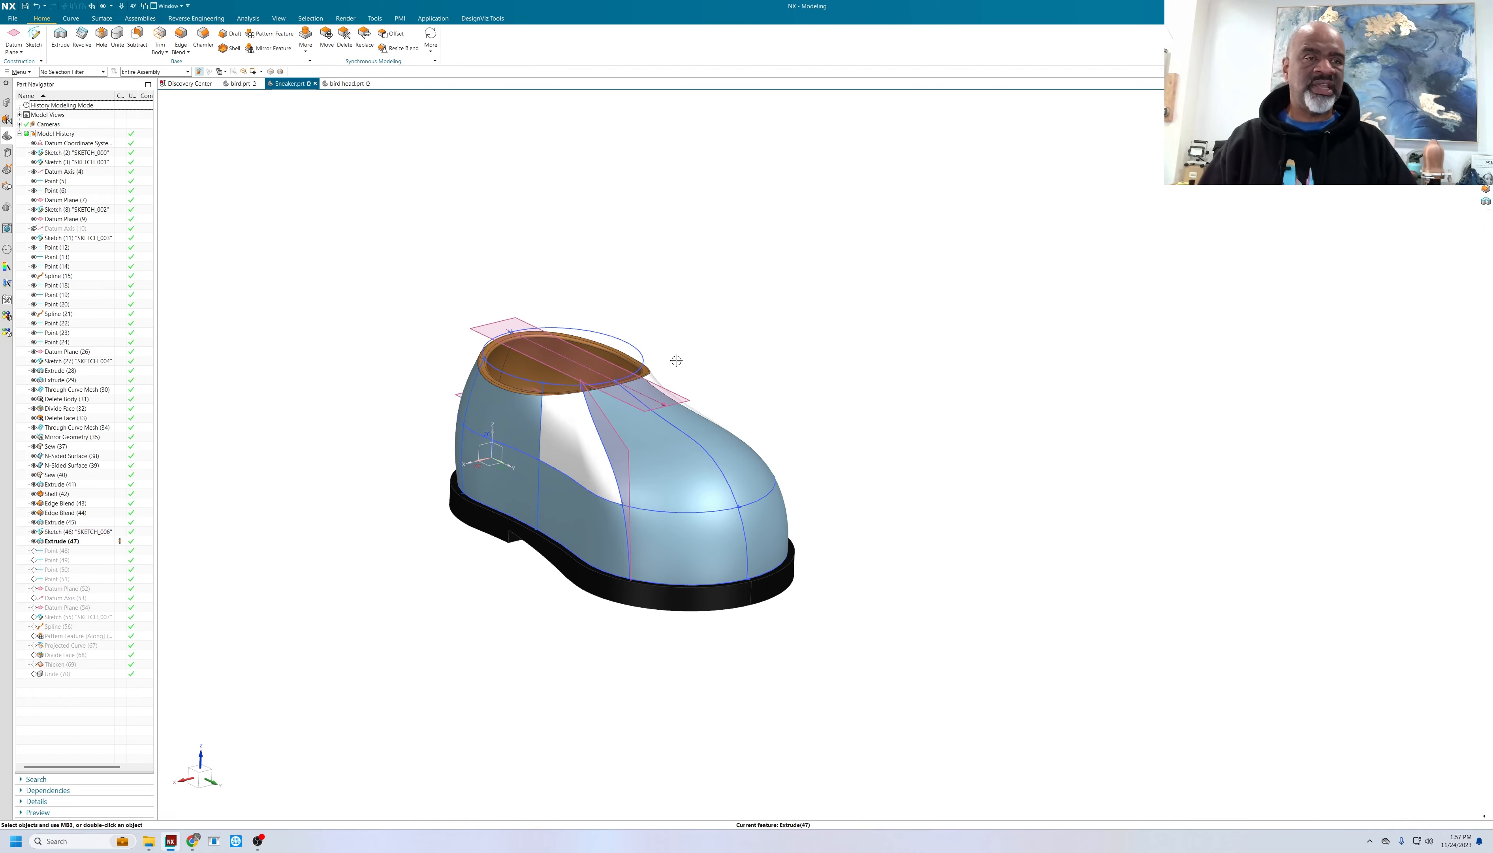
middle_click_drag(744, 349, 816, 353)
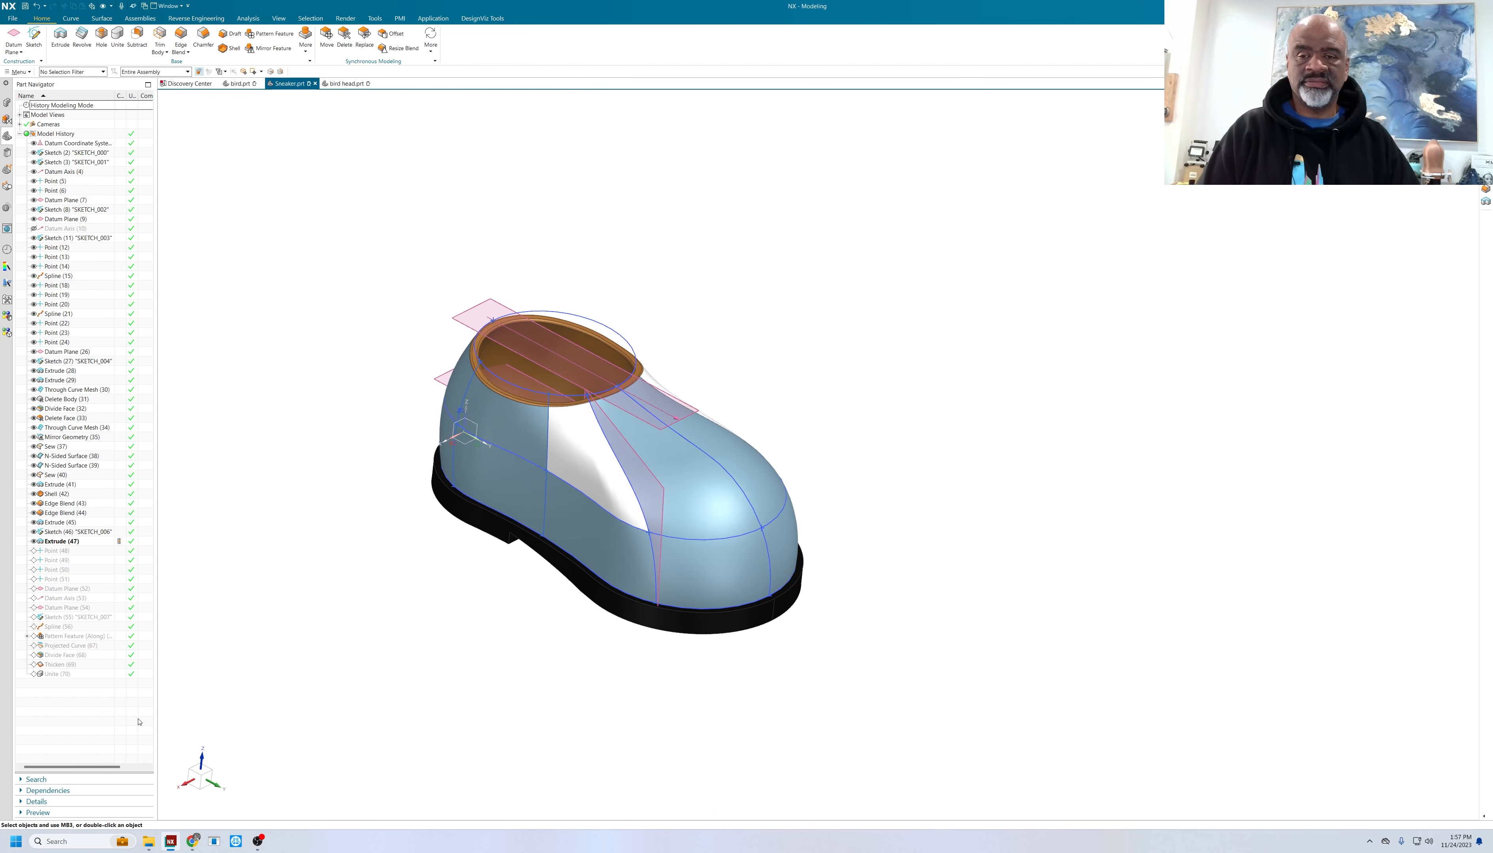
- Make the final Unite (70) the current feature and examine the completed sneaker with its lace strips and sole
left_click(59, 674)
right_click(79, 675)
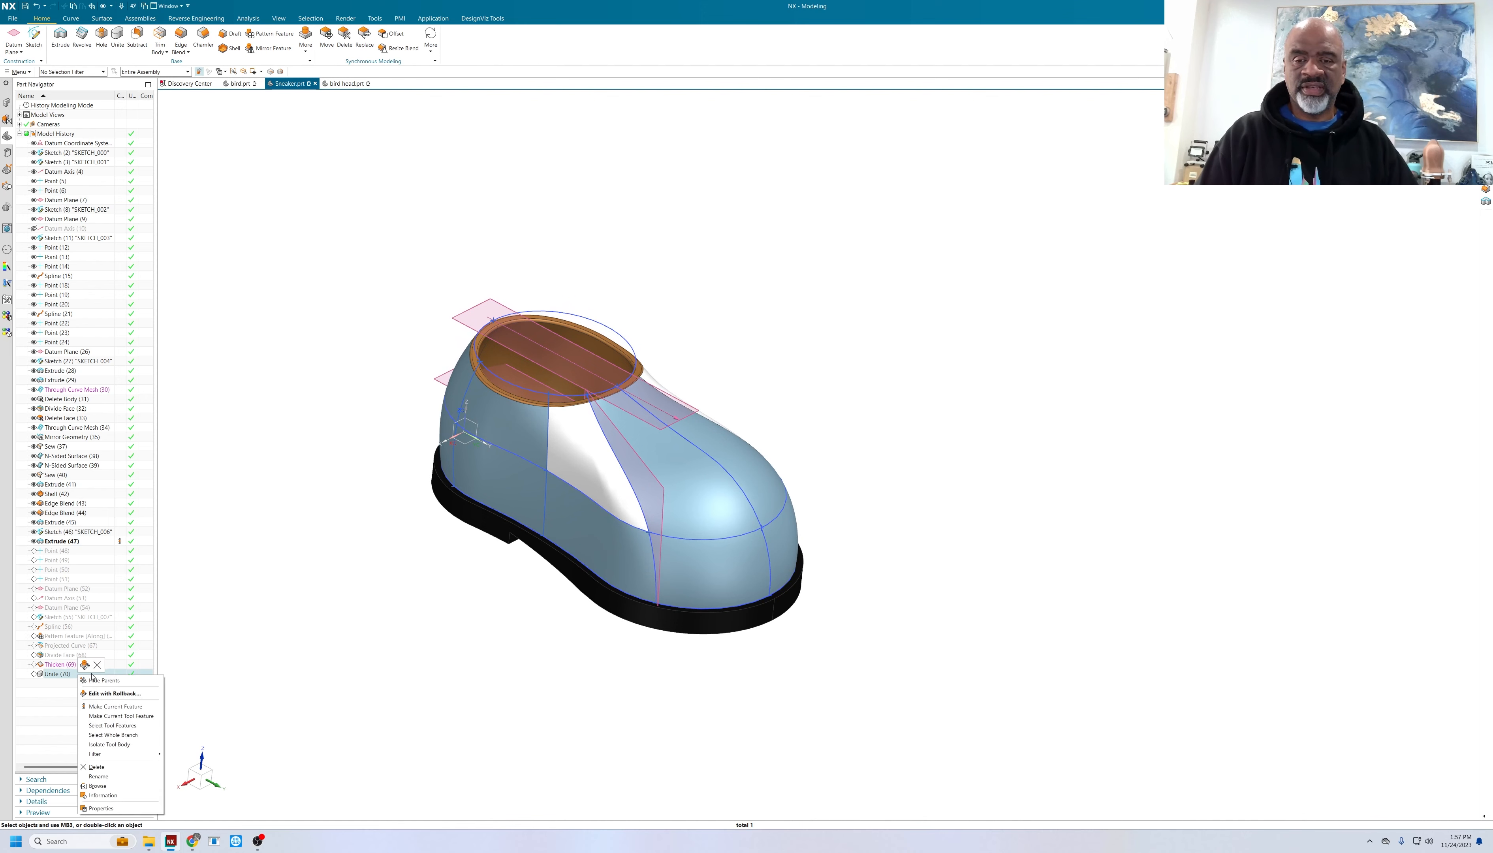
left_click(113, 711)
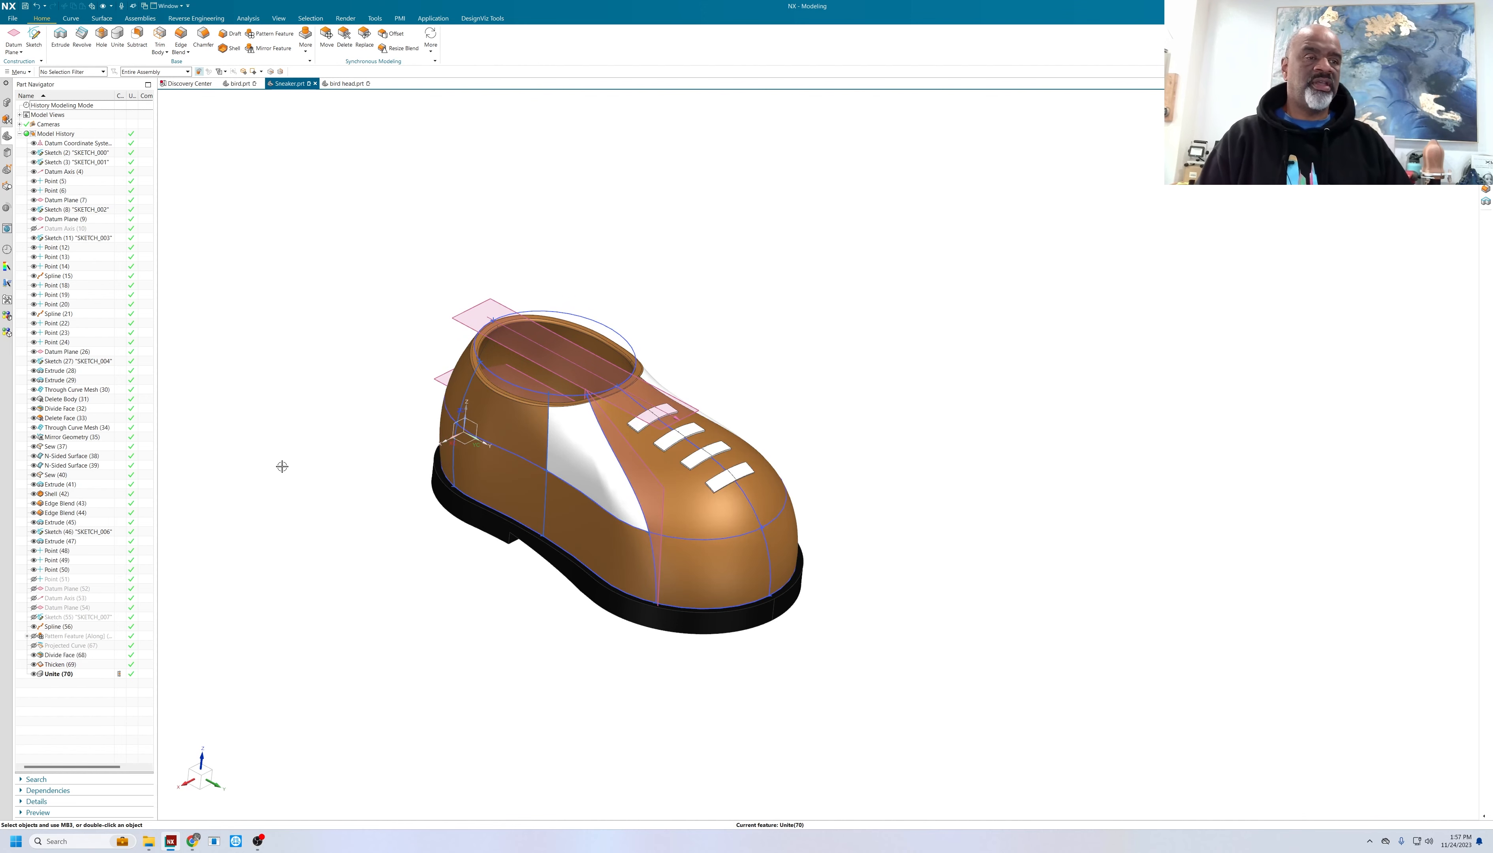
scroll(836, 463, "up", 3)
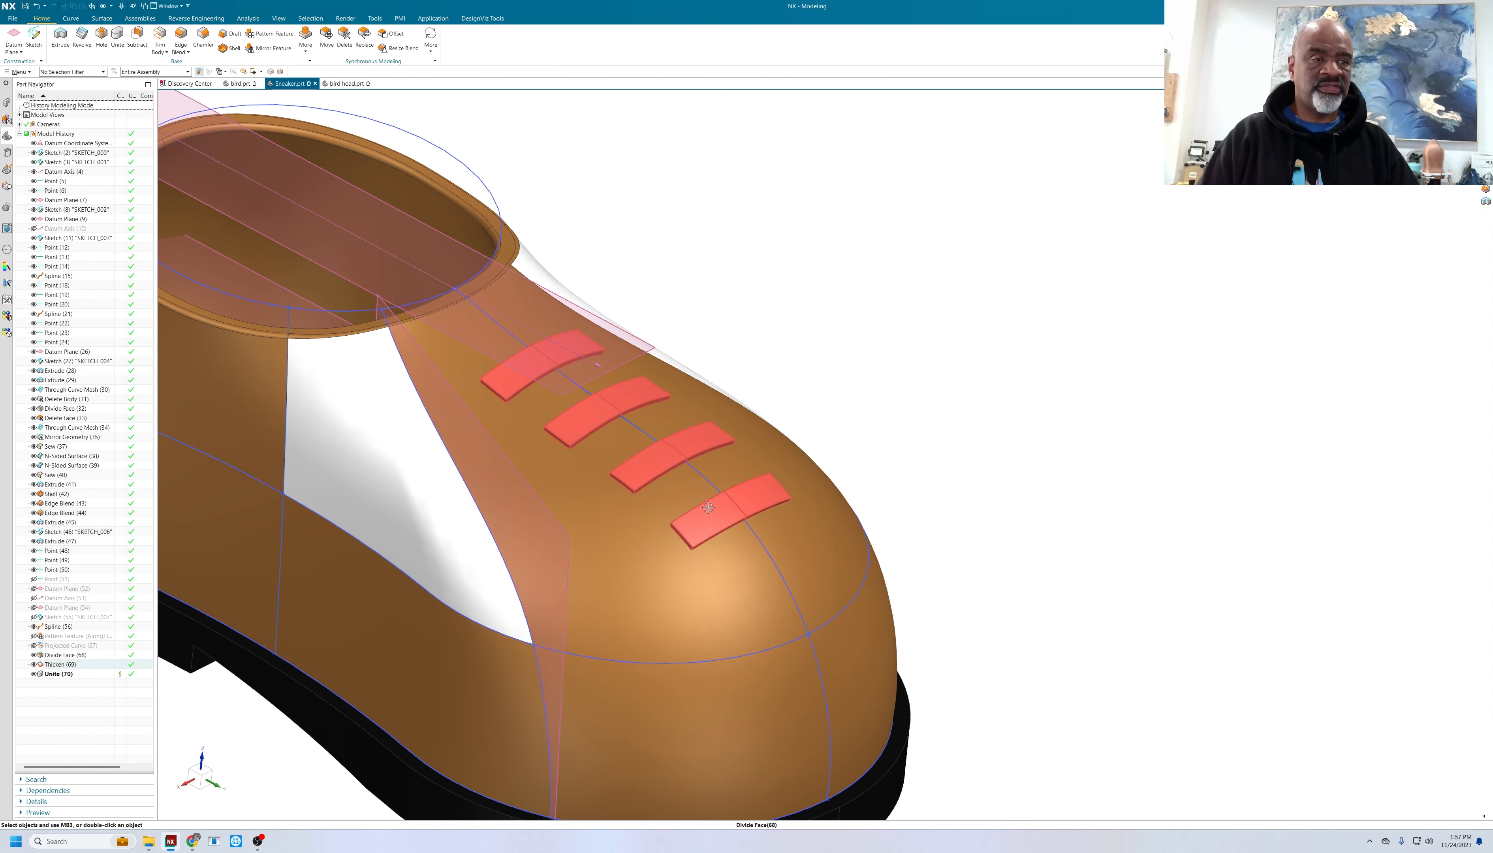
scroll(711, 509, "down", 5)
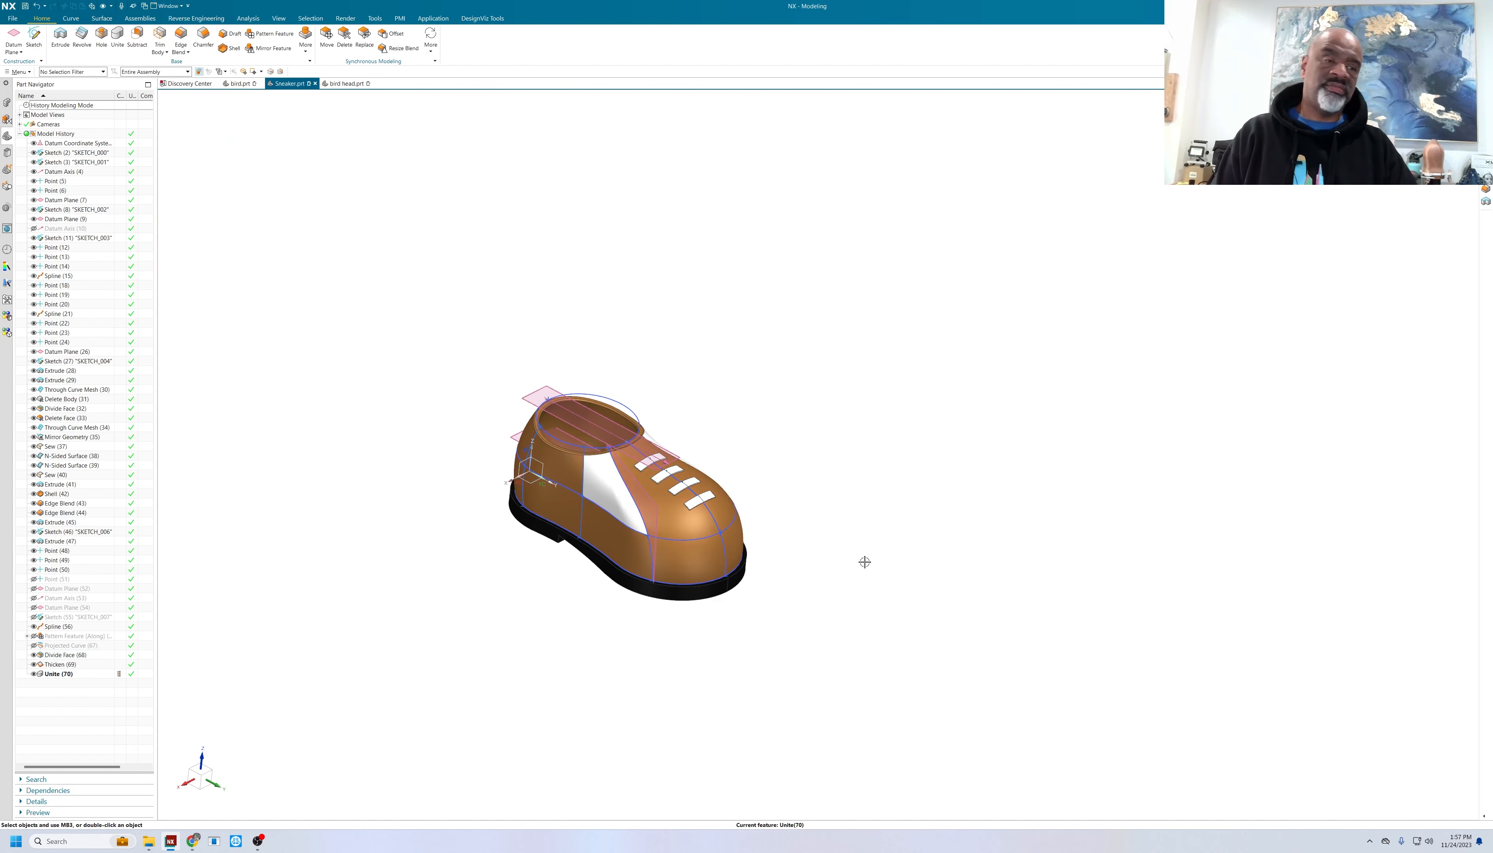
middle_click_drag(865, 561, 869, 528)
scroll(808, 518, "up", 4)
middle_click_drag(734, 487, 1179, 512, "shift")
middle_click_drag(763, 604, 729, 575)
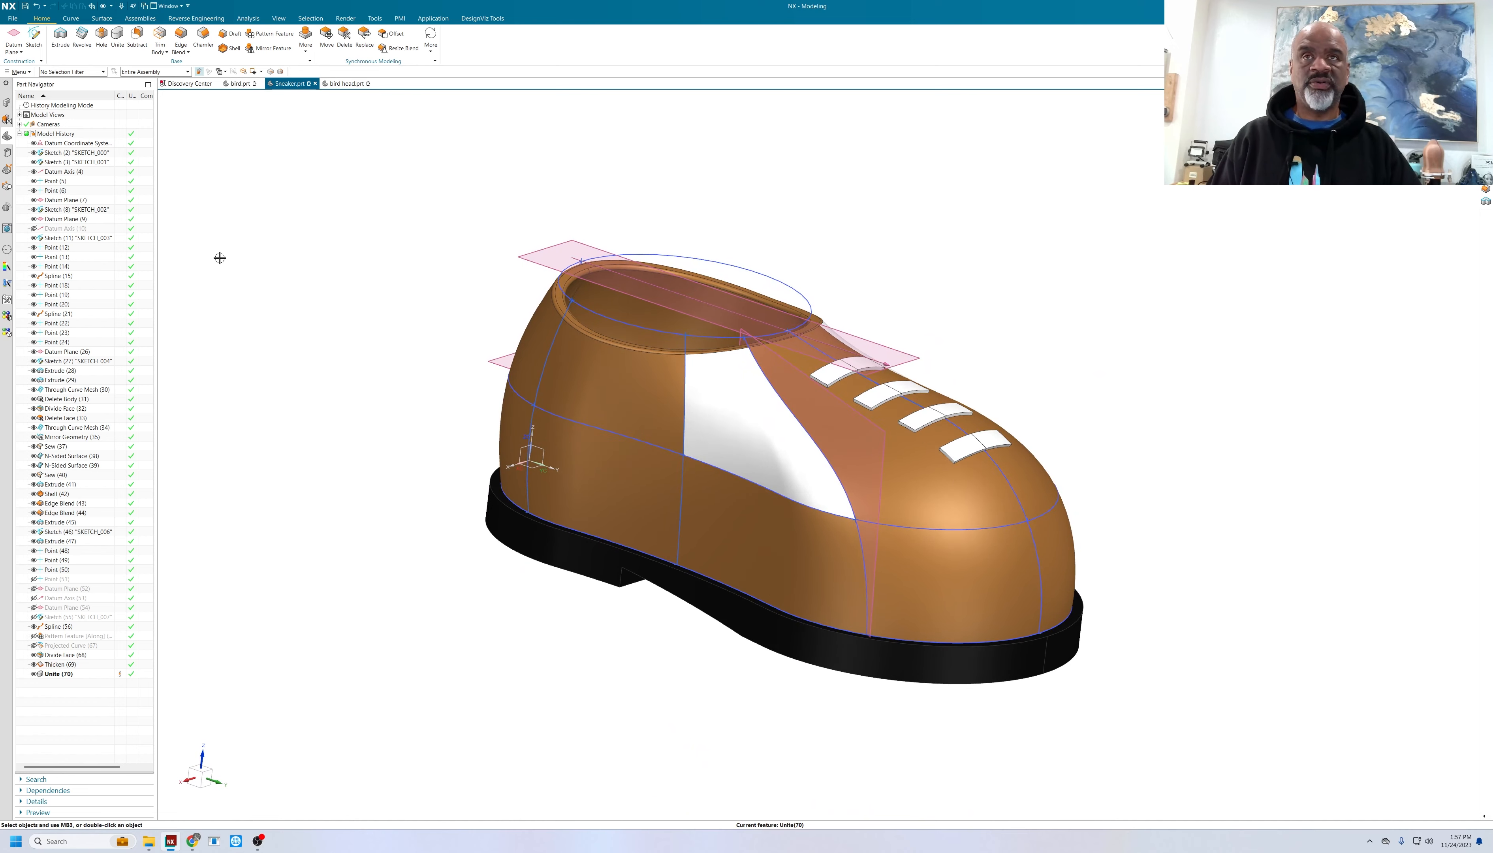
- Switch back to bird.prt and examine the complete turkey wearing the sneakers and holding its sign
left_click(238, 84)
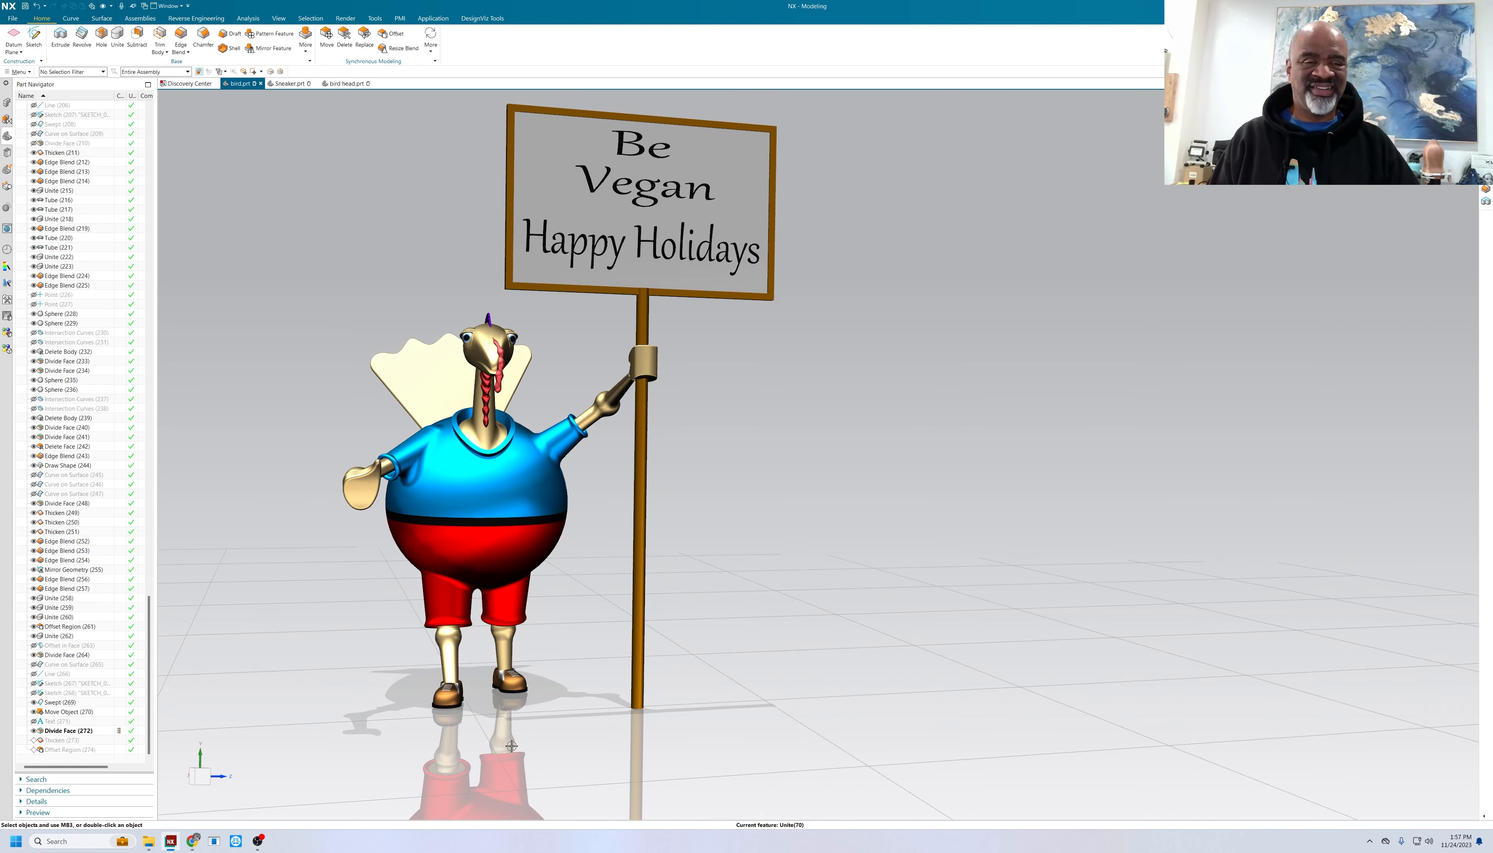
scroll(511, 746, "down", 5)
middle_click_drag(511, 746, 557, 637)
scroll(557, 637, "up", 5)
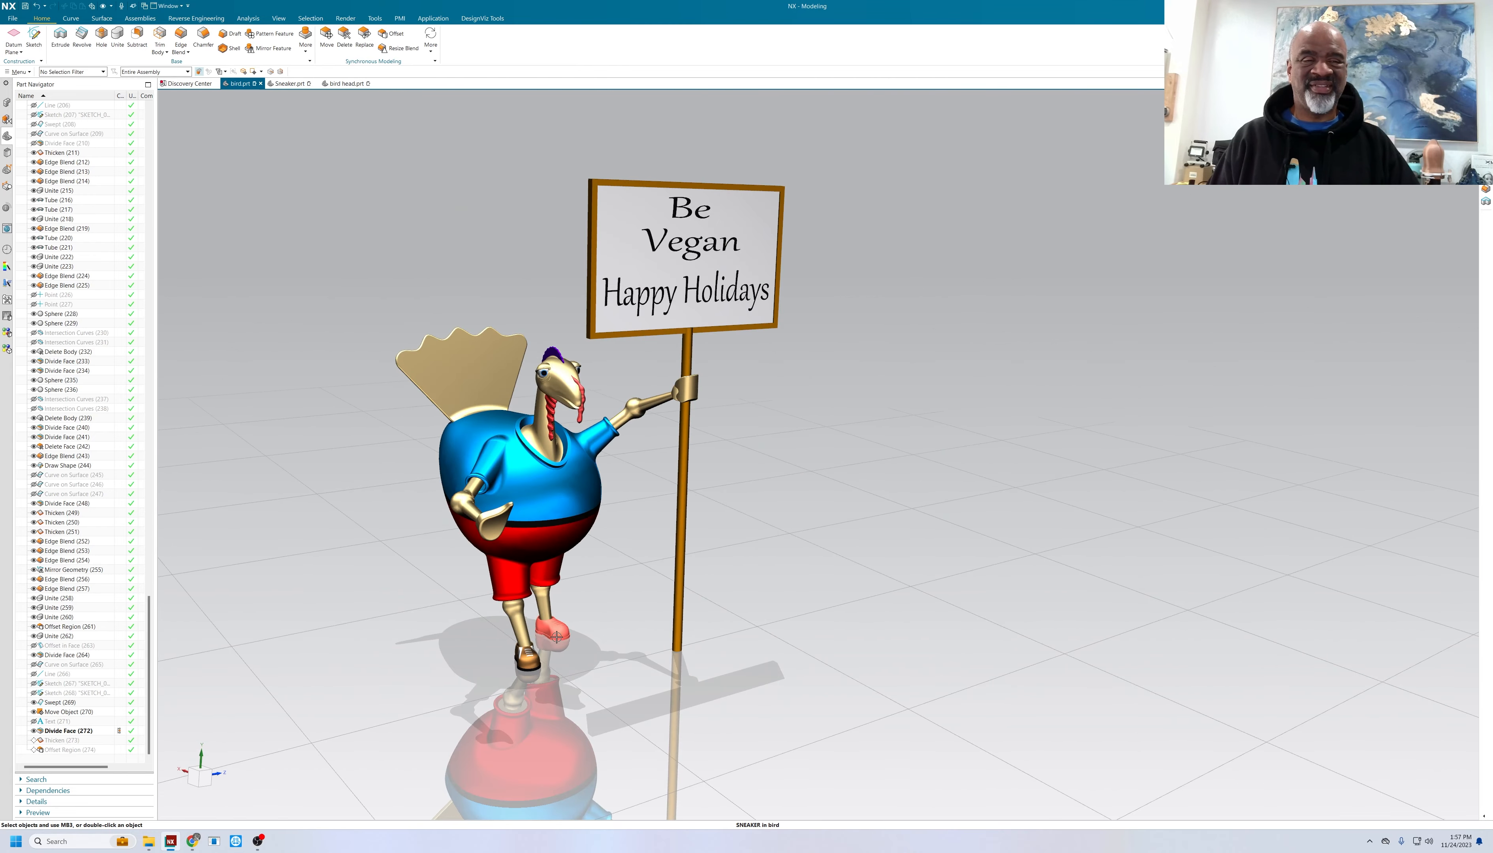
mouse_move(823, 556)
middle_mouse_down("shift")
mouse_move(751, 599)
mouse_move(815, 537)
mouse_move(843, 539)
middle_mouse_up("shift")
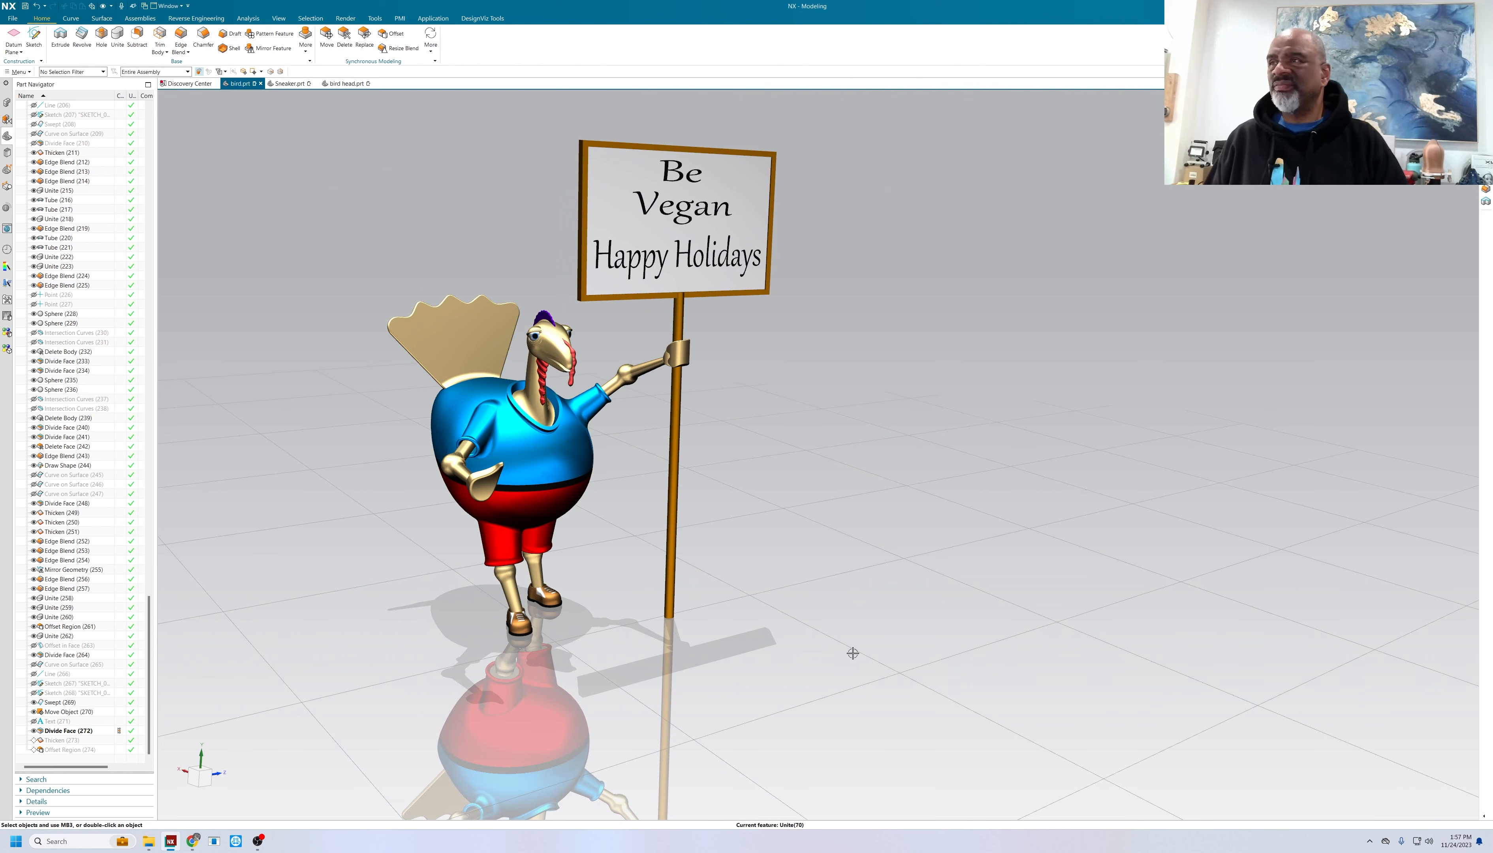